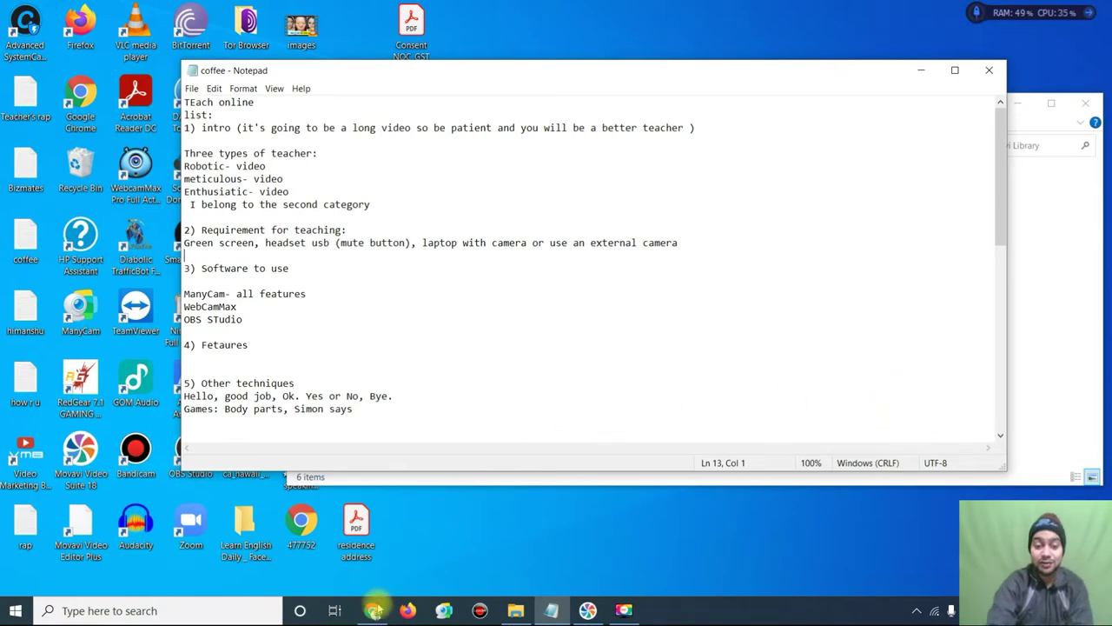
- Switch to Chrome, search Google for "manycam" in a new tab and open the official ManyCam website
mouse_move(373, 614)
click(372, 548)
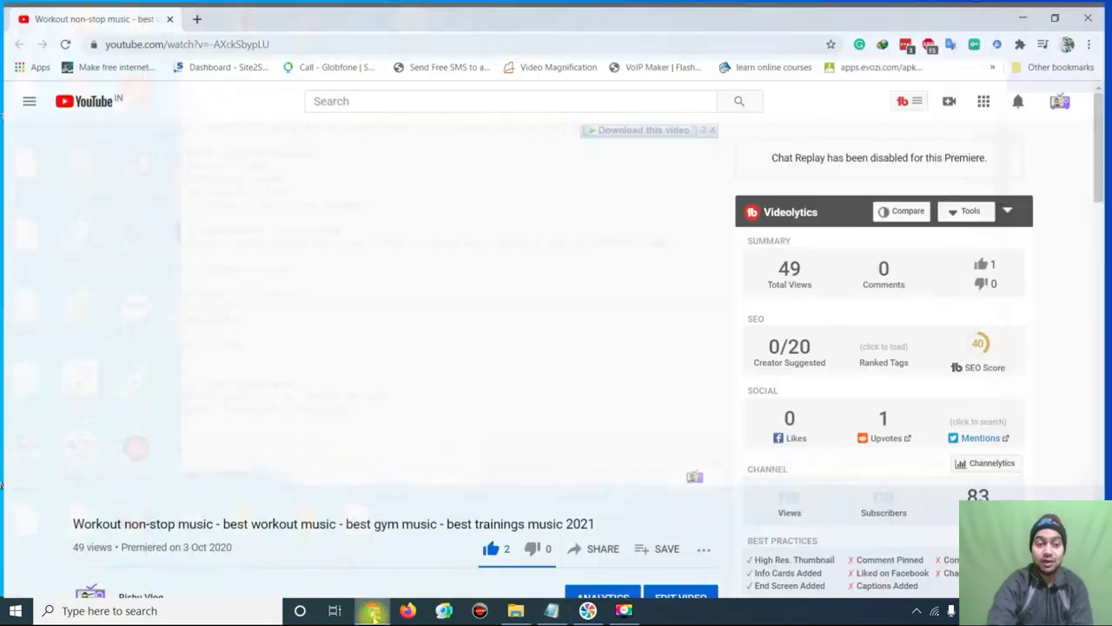
click(194, 9)
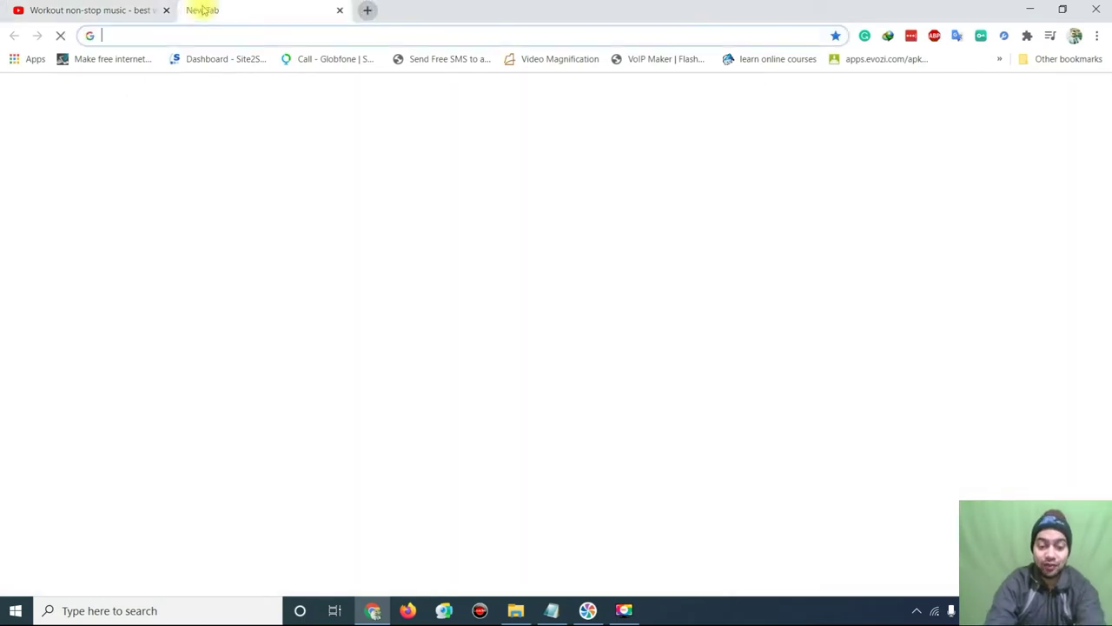
text(manycam)
key(Return)
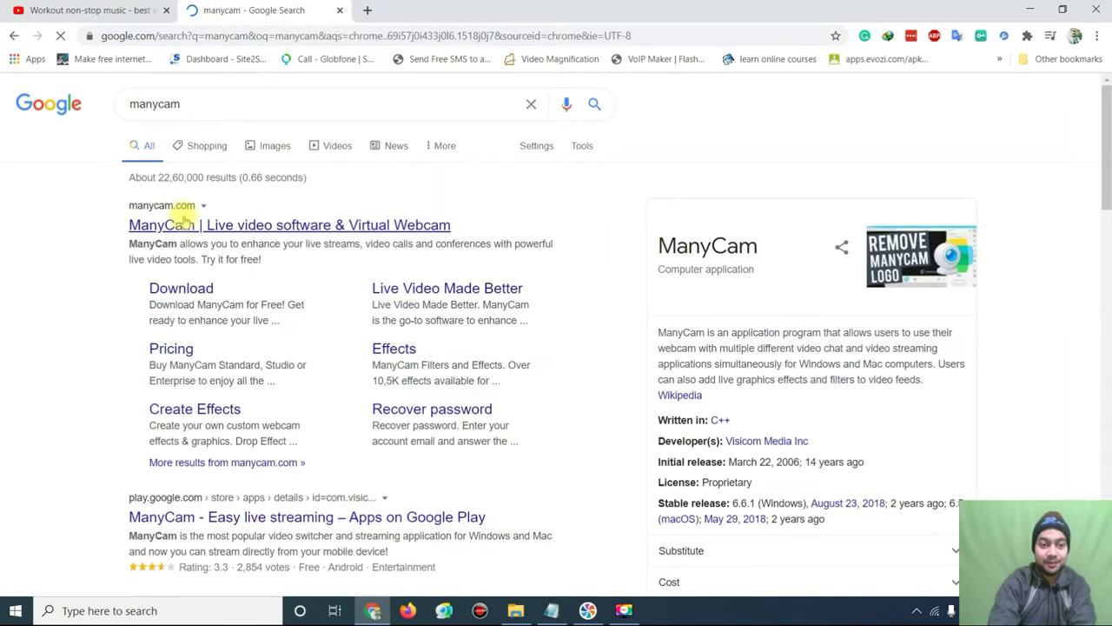
click(247, 200)
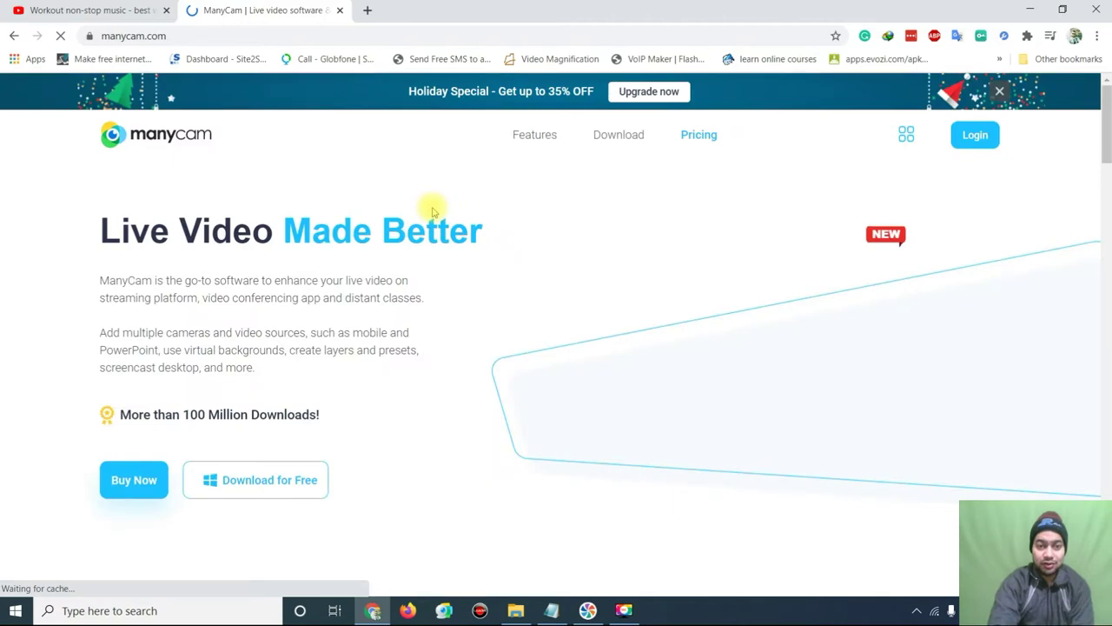
- Look over the ManyCam home page and open its page of purchase plans
scroll(348, 359, down, 1)
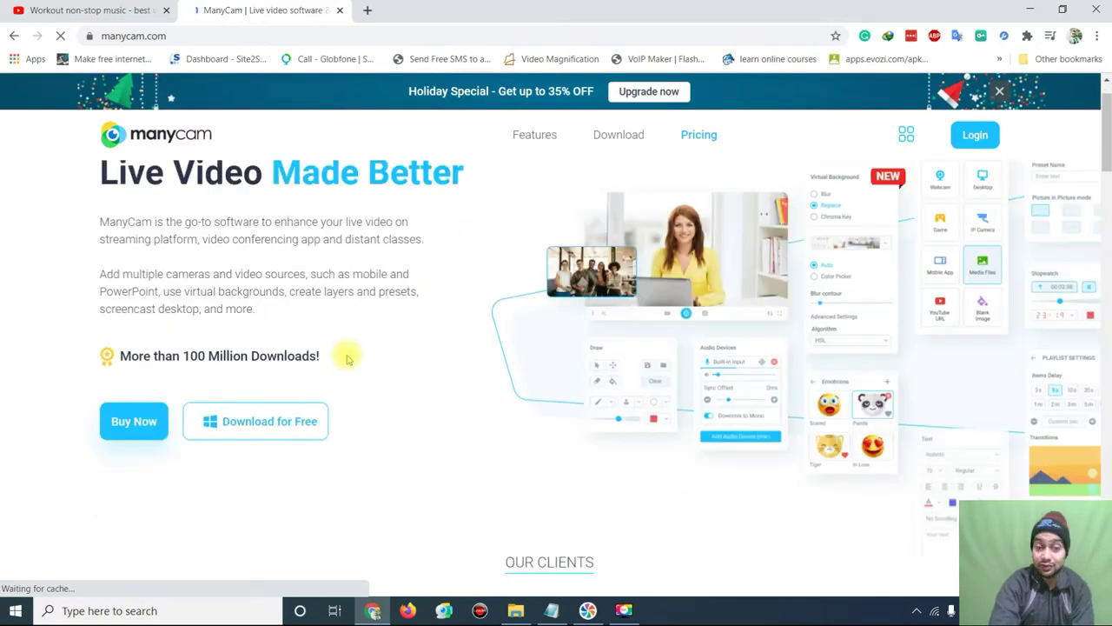
scroll(347, 358, up, 1)
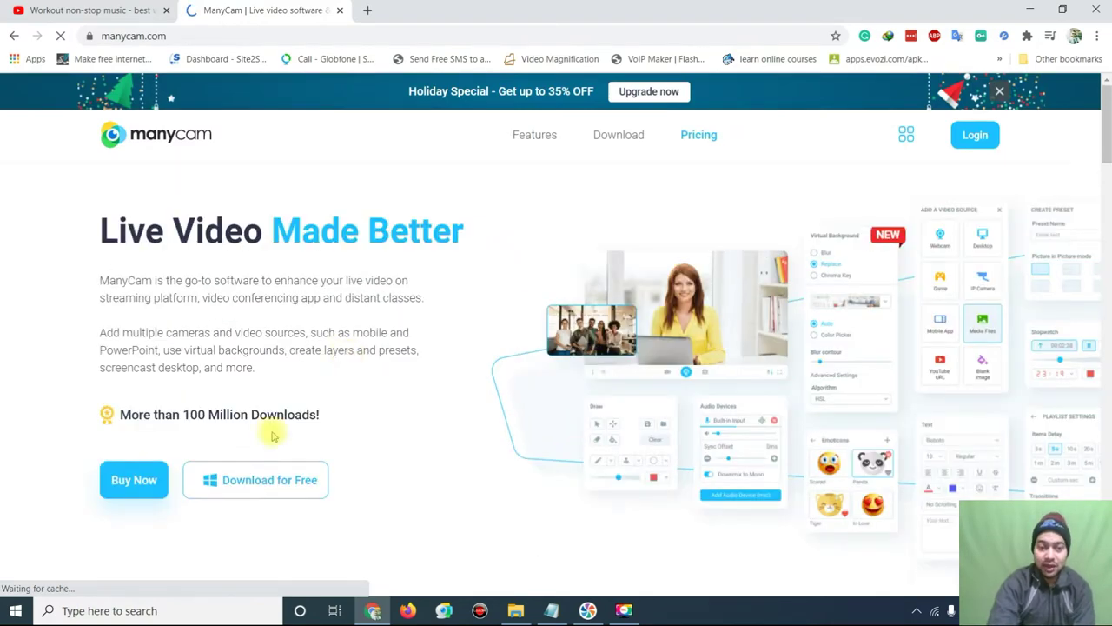
scroll(405, 384, down, 1)
scroll(417, 387, up, 1)
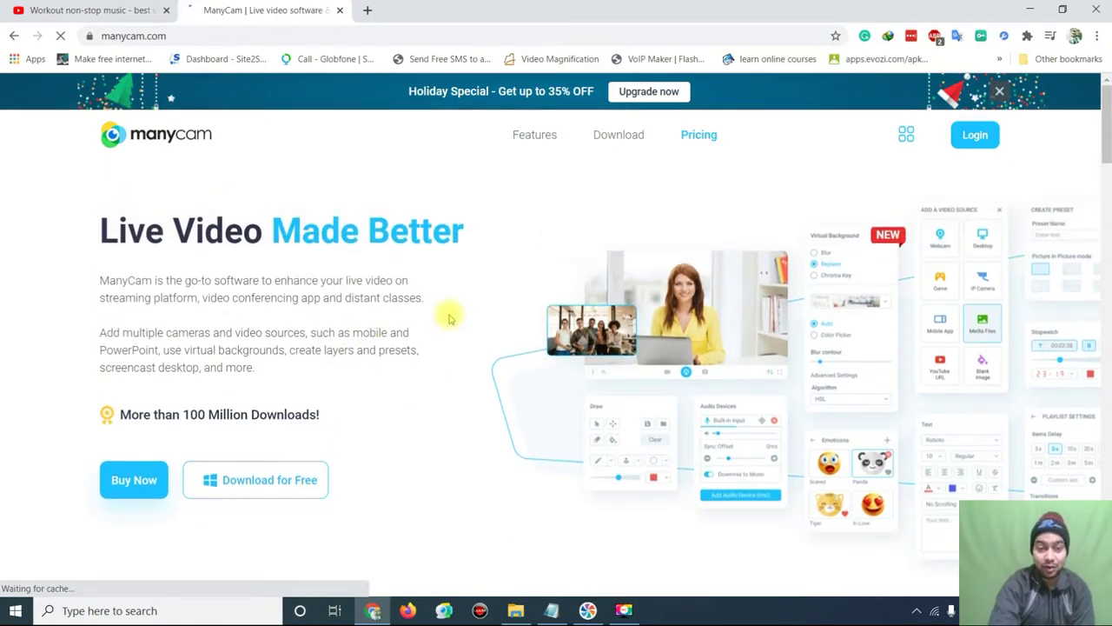
scroll(395, 332, down, 1)
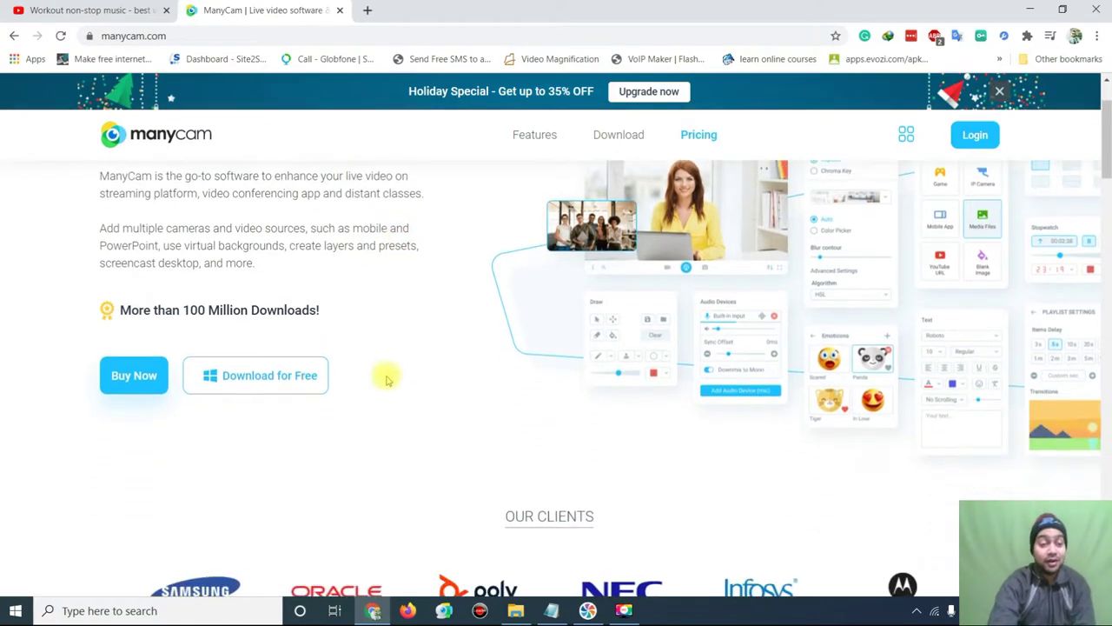
scroll(385, 372, up, 1)
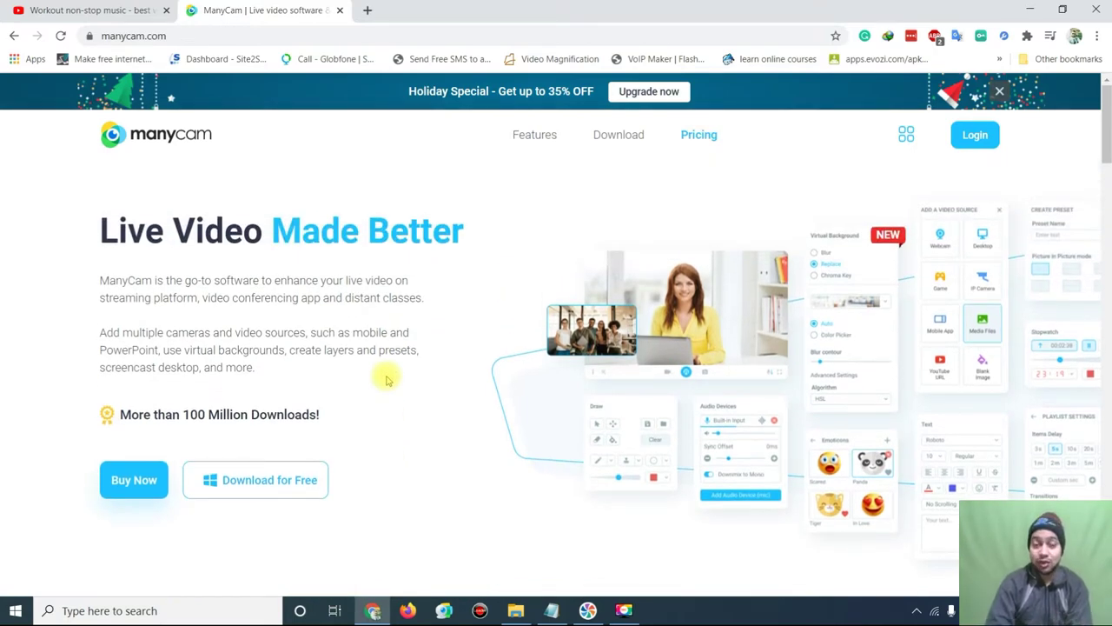
click(139, 479)
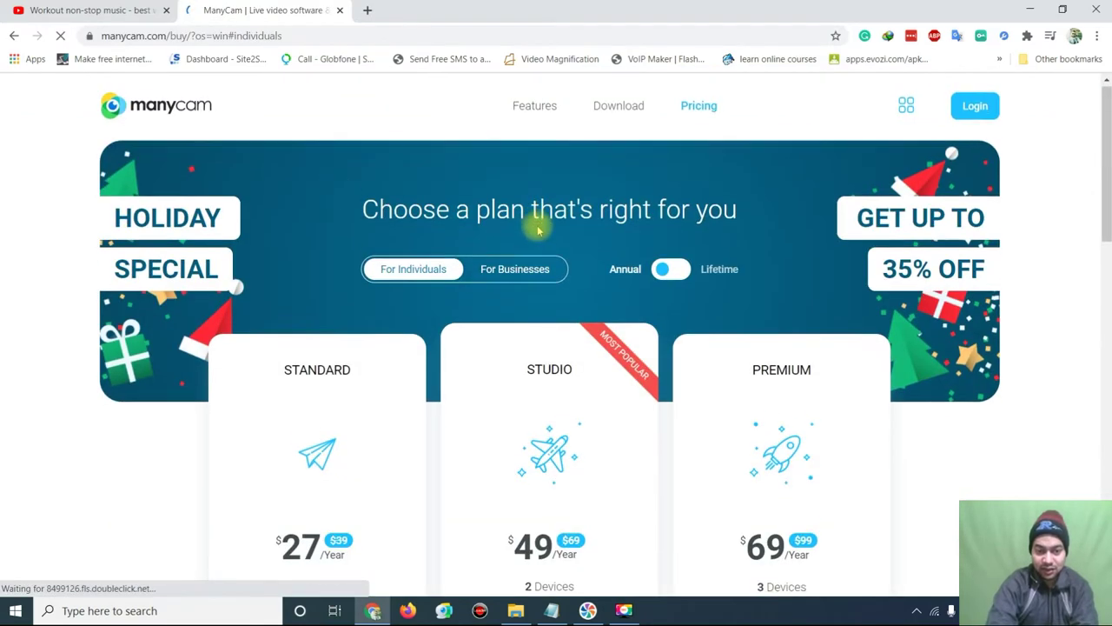
- Examine the prices, device limits and included features of ManyCam's Standard, Studio and Premium plans
scroll(521, 295, down, 3)
scroll(390, 298, up, 1)
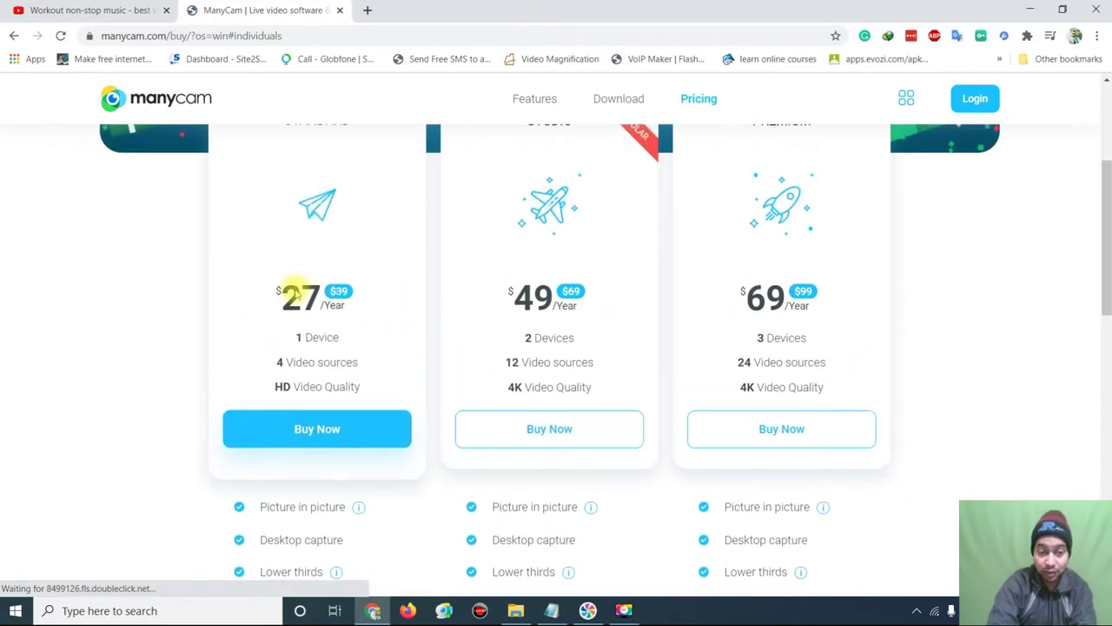
scroll(409, 300, down, 1)
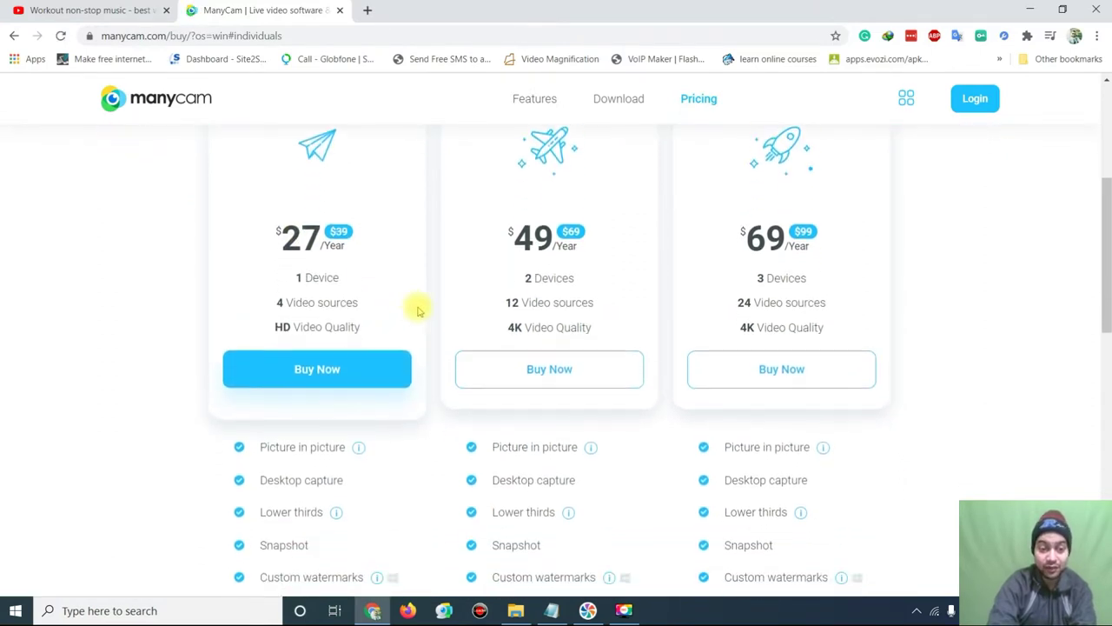
scroll(379, 415, down, 3)
scroll(391, 365, down, 2)
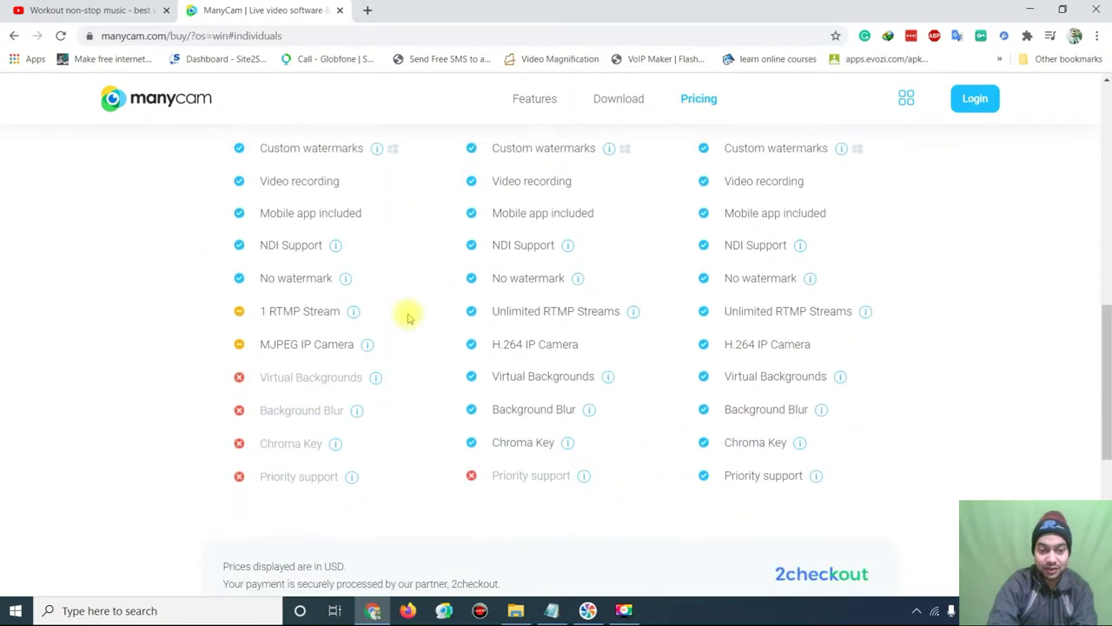
scroll(409, 317, up, 4)
scroll(613, 231, up, 2)
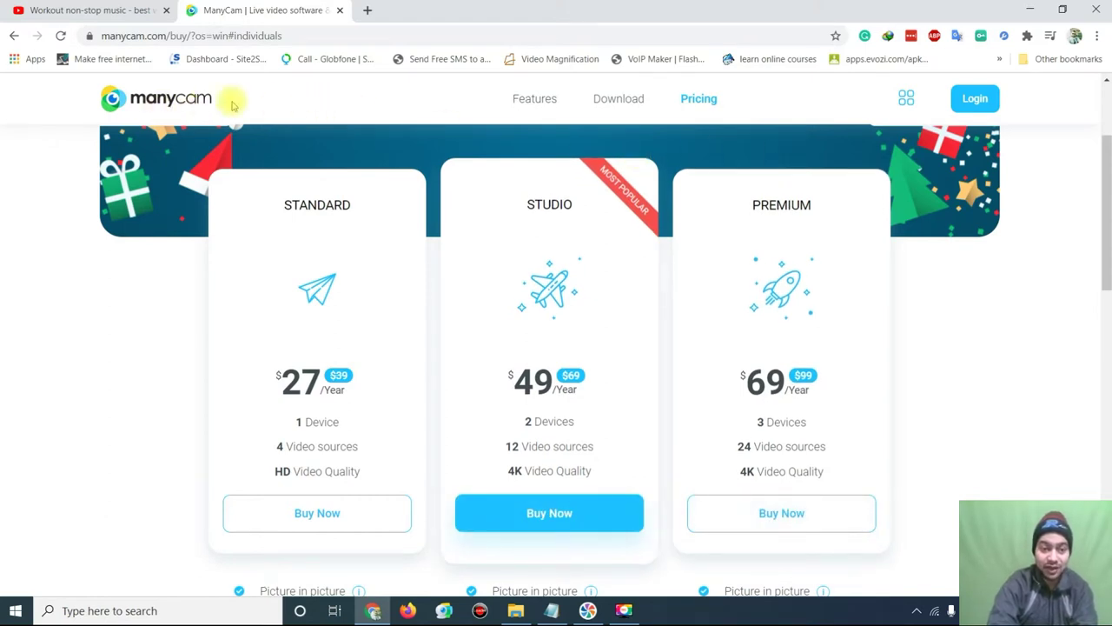
scroll(298, 190, up, 1)
scroll(298, 187, up, 1)
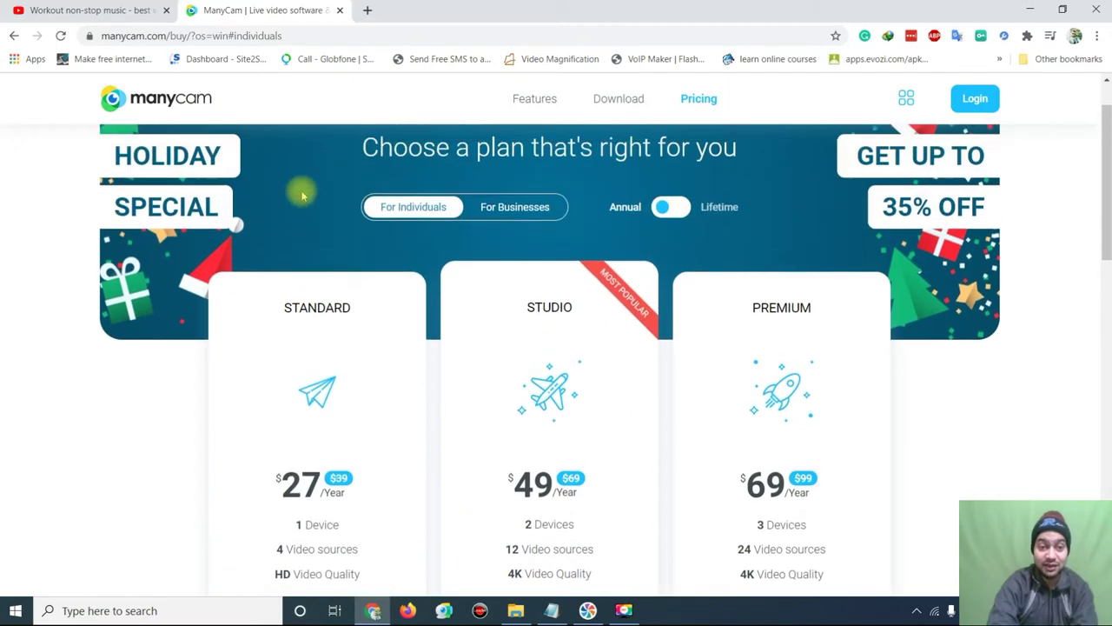
- Go back one page in the browser history and review the annual individual ManyCam plans again
click(13, 34)
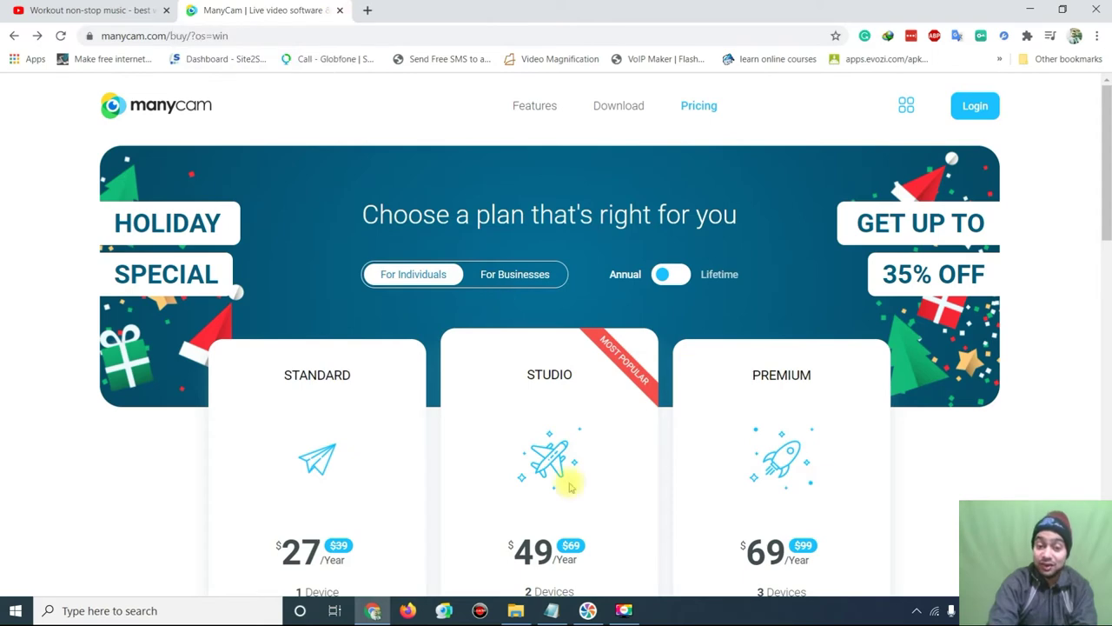
mouse_move(624, 608)
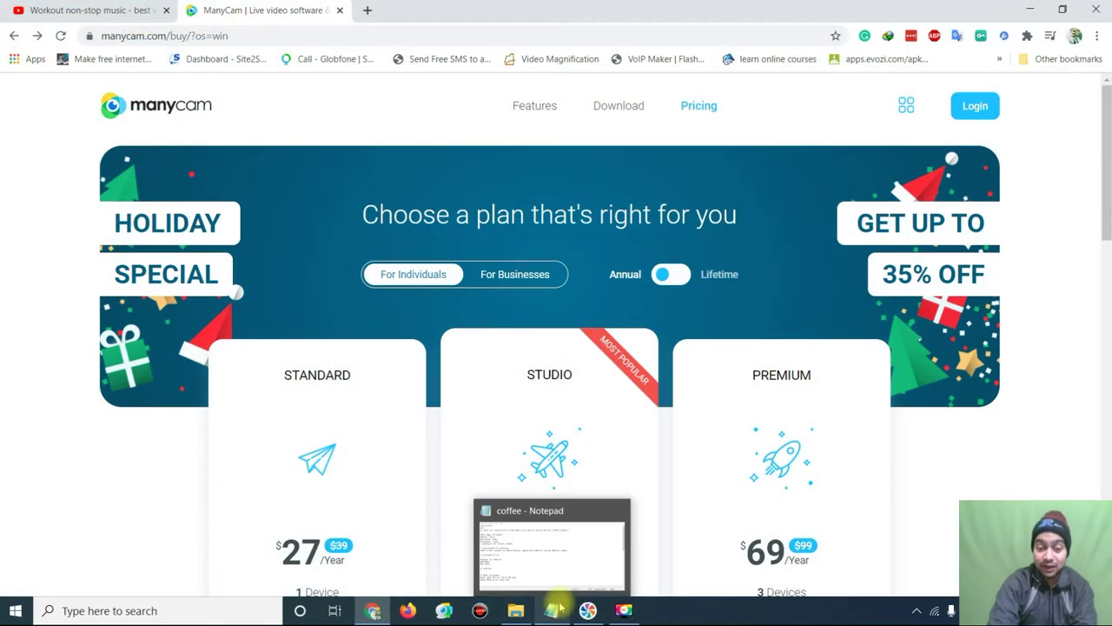
scroll(454, 492, down, 1)
scroll(454, 492, down, 5)
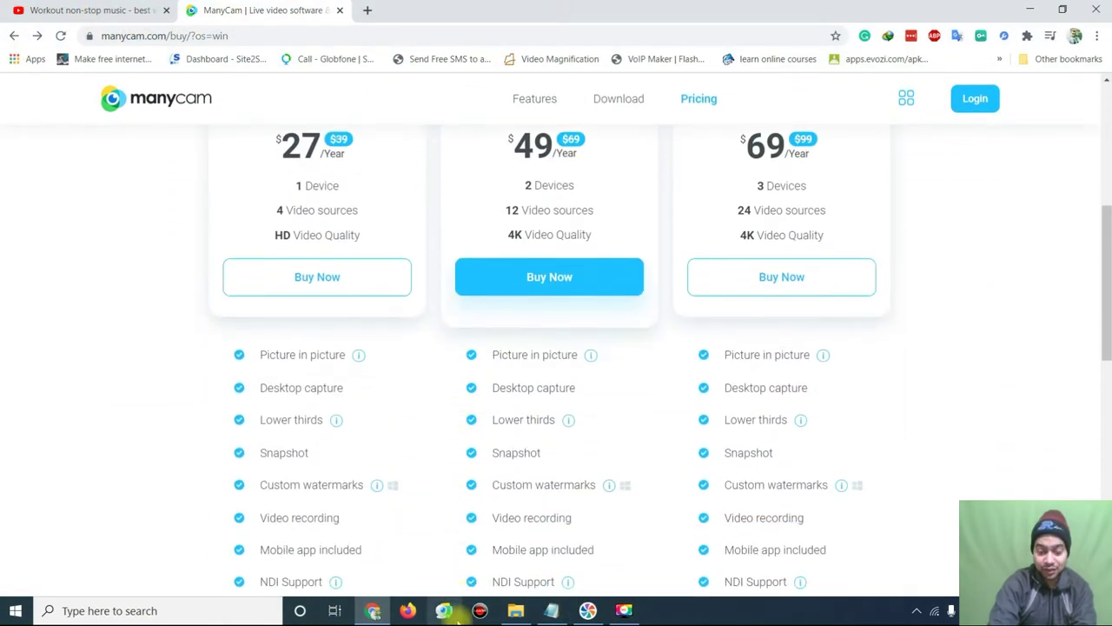
scroll(509, 345, up, 6)
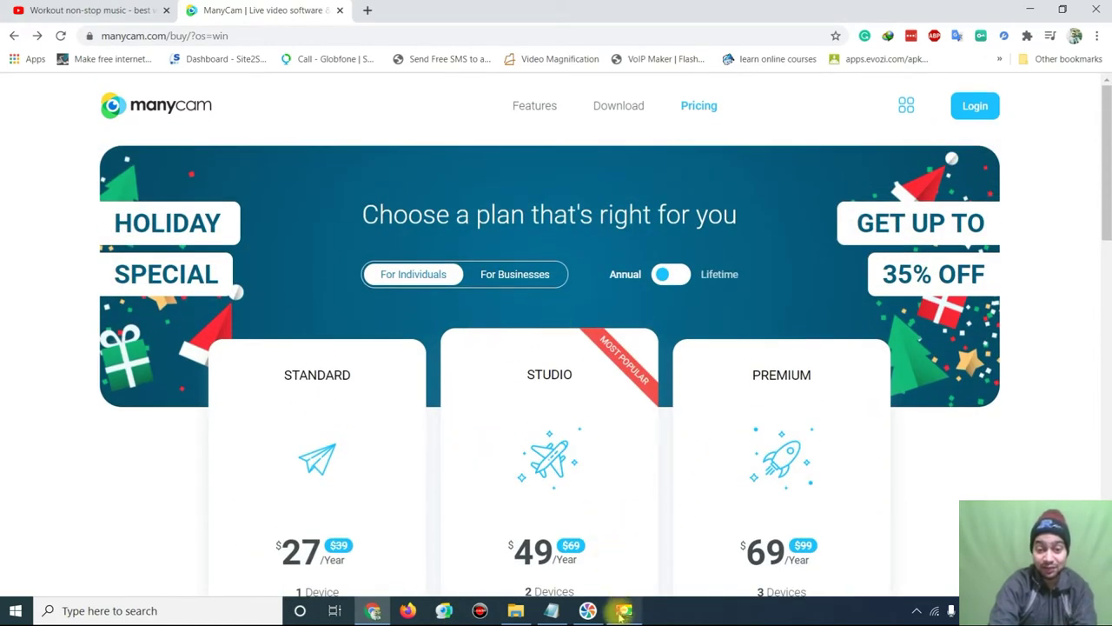
- Check the software list in the coffee notes, and open webcammax.com from a Google search for "webcam max pro"
click(1029, 8)
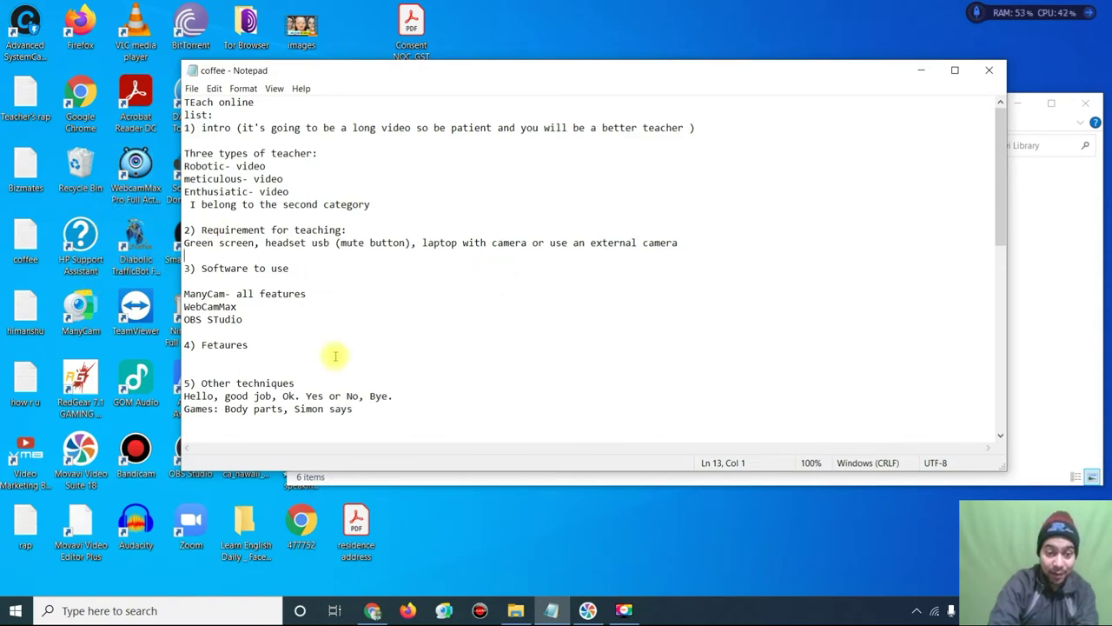
click(372, 610)
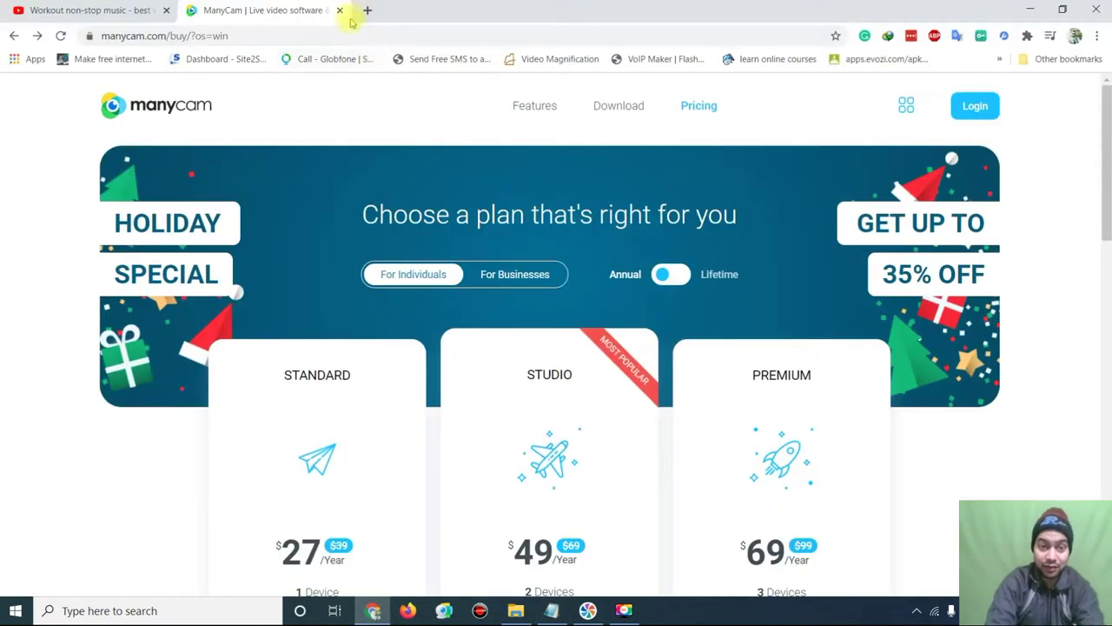
click(337, 35)
text(we)
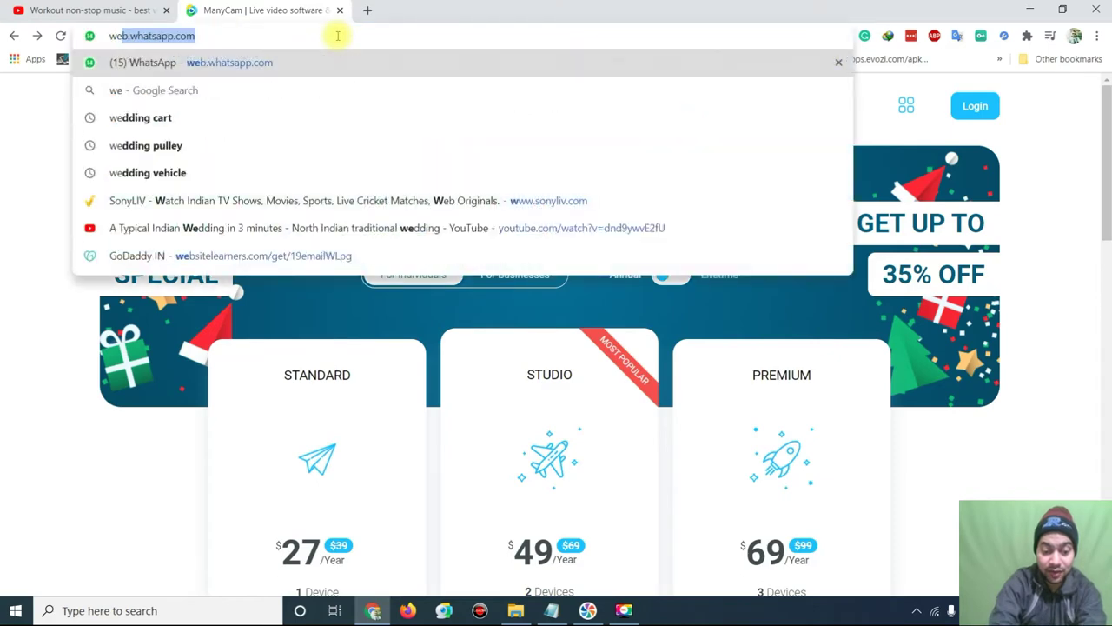
text(bcam max)
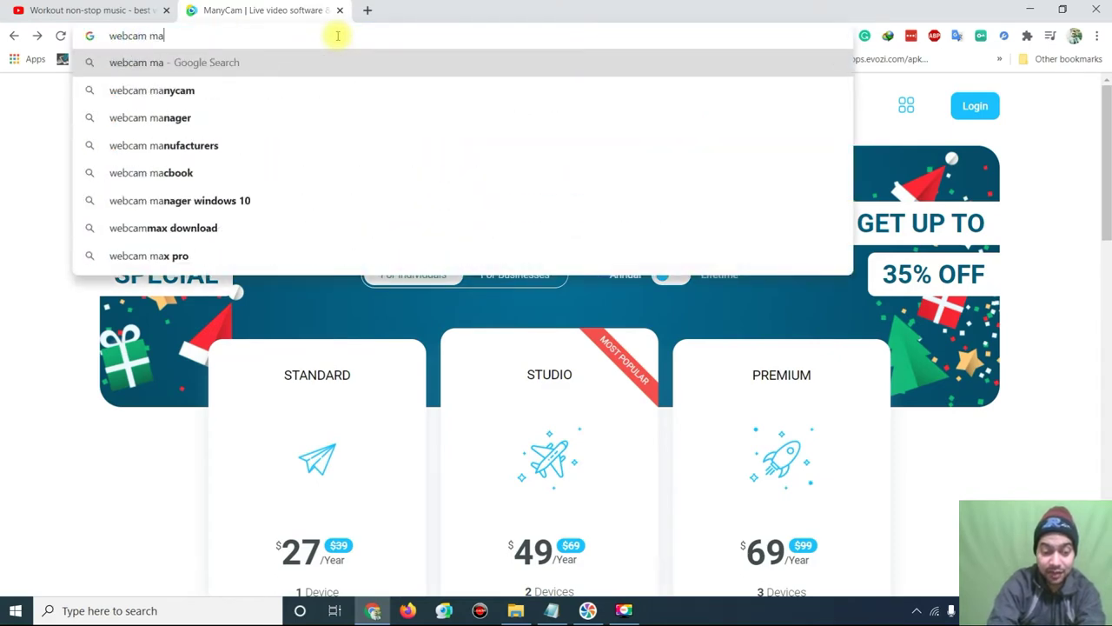
key(Return)
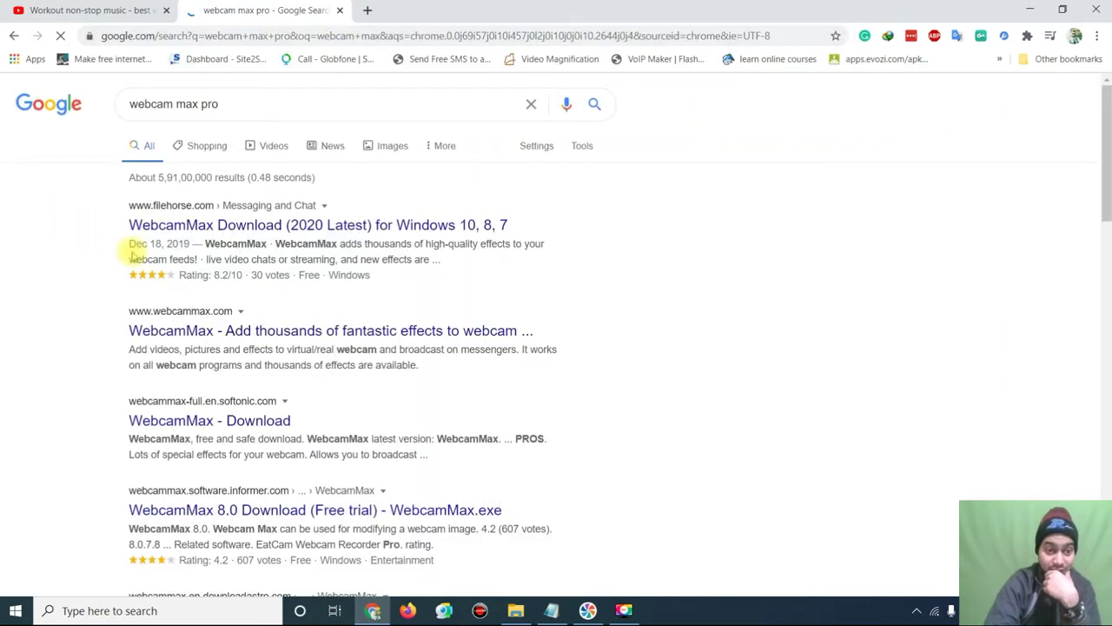
click(250, 328)
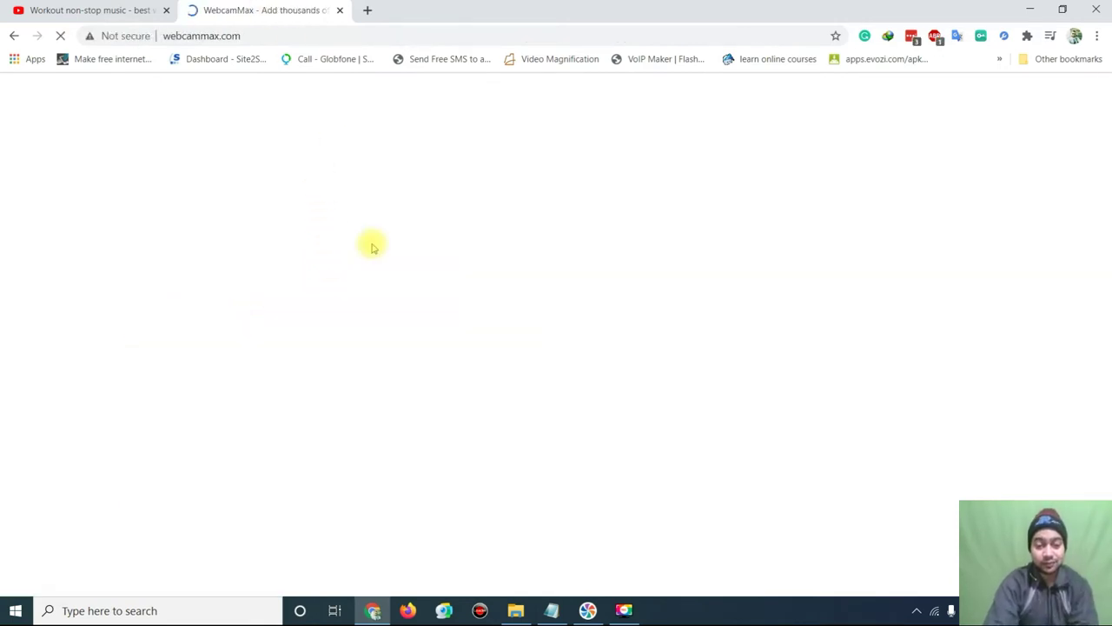
- Examine WebcamMax's key features, effect samples and special offers on its home page
scroll(498, 399, down, 2)
scroll(534, 384, down, 3)
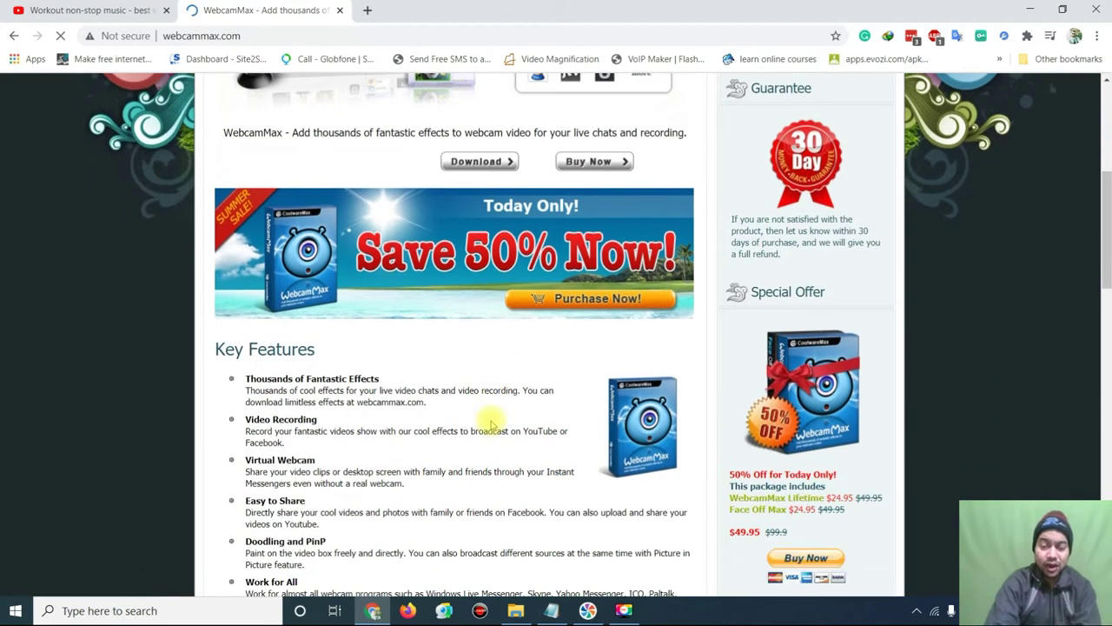
scroll(492, 426, down, 2)
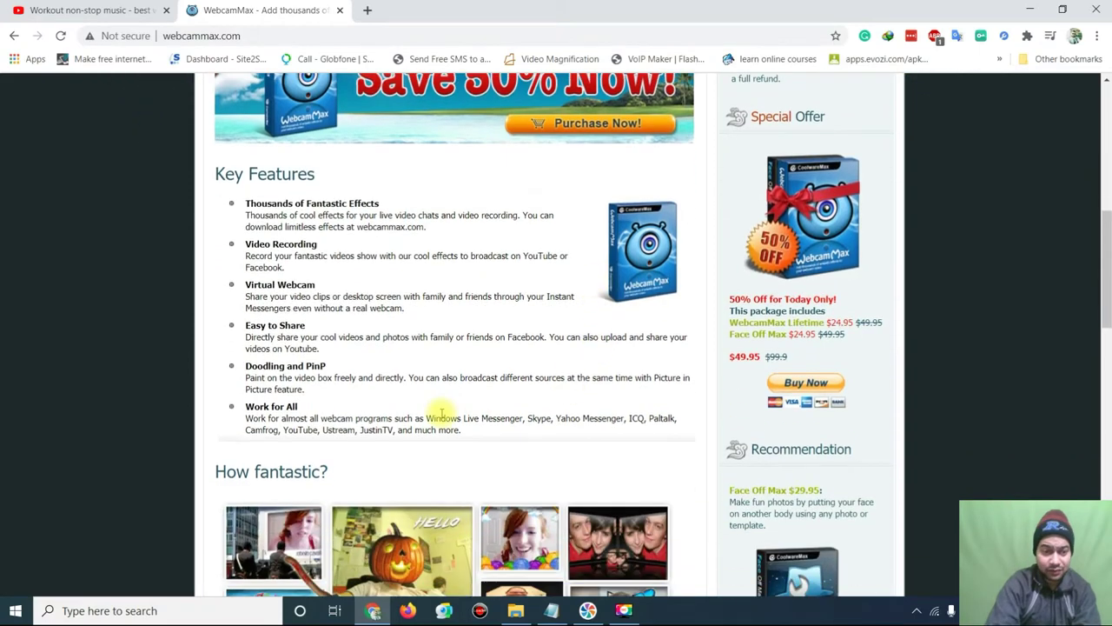
scroll(443, 409, down, 2)
scroll(491, 308, up, 2)
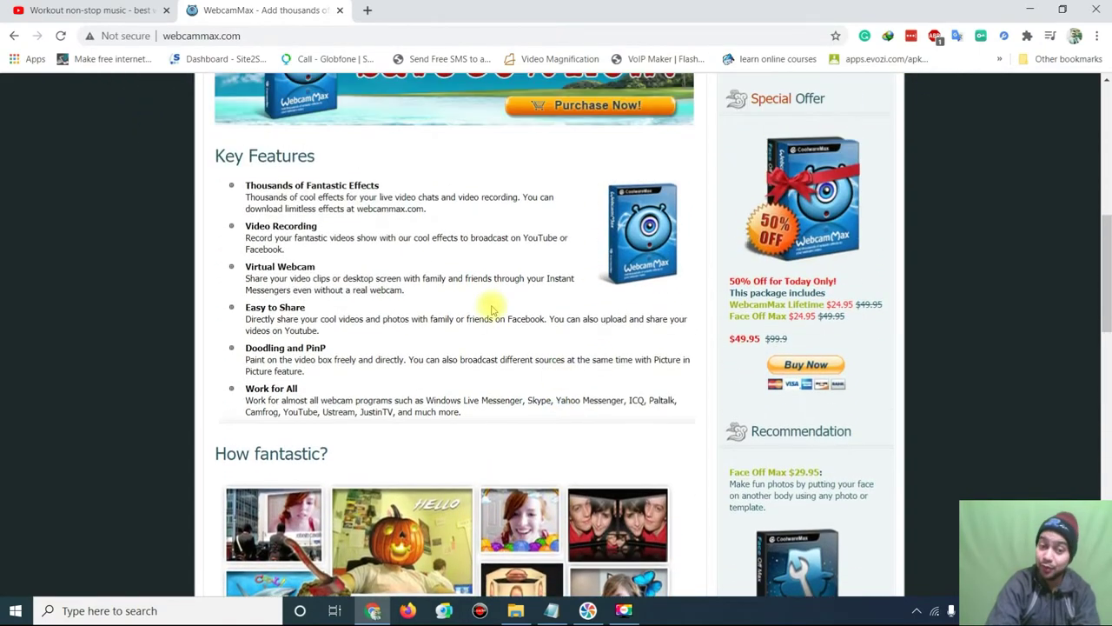
scroll(491, 308, up, 2)
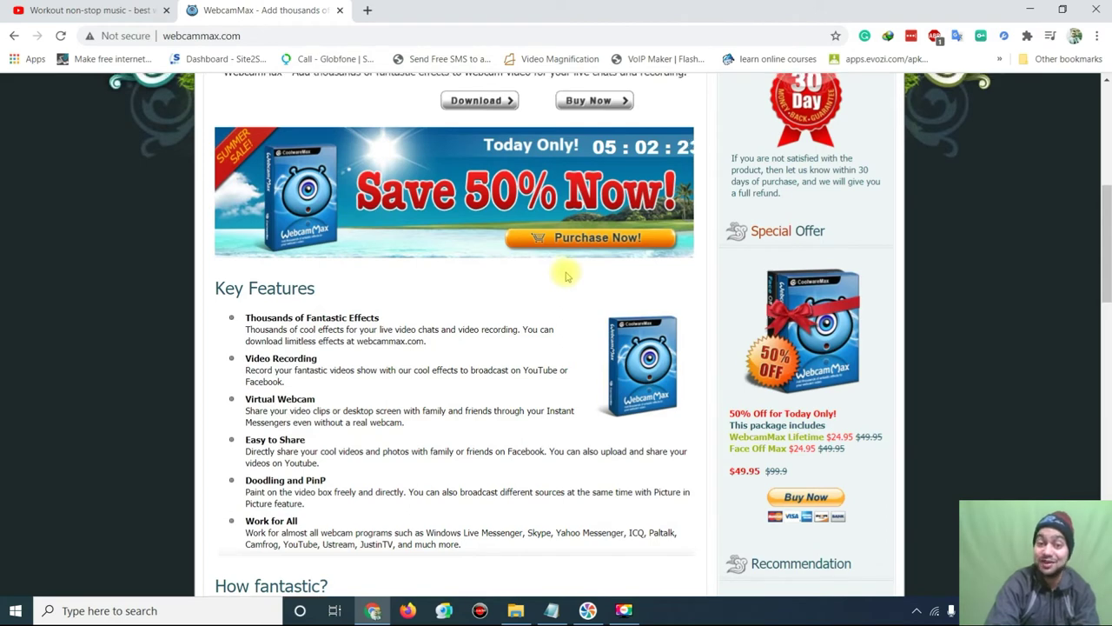
scroll(563, 271, up, 5)
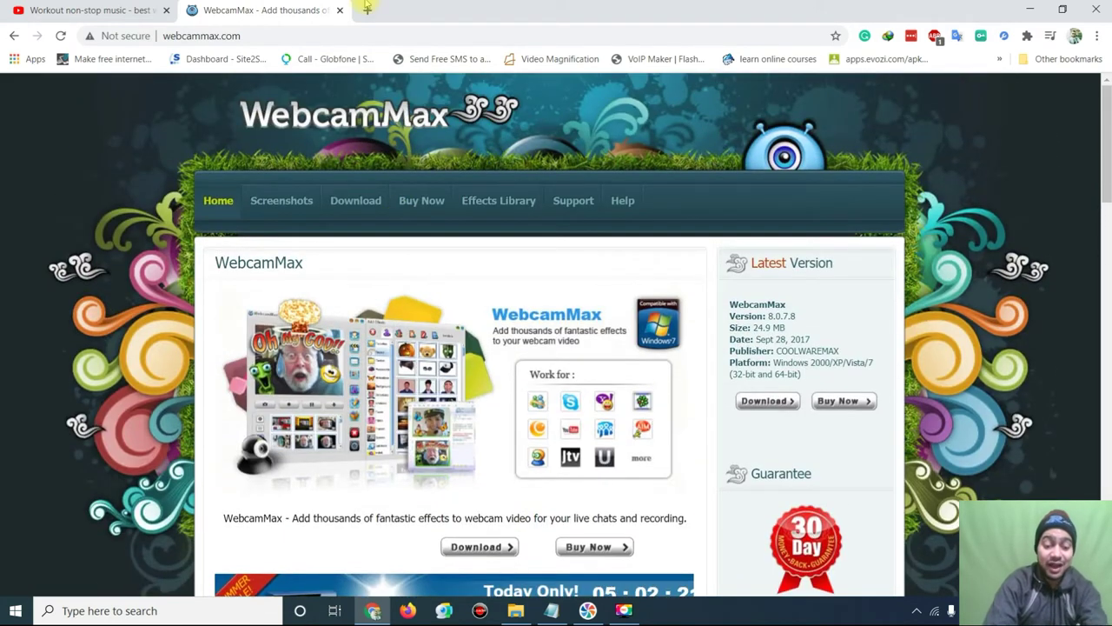
- Search Google for "OBS studio" in a new tab and open the OBS project home page with its download options
click(368, 9)
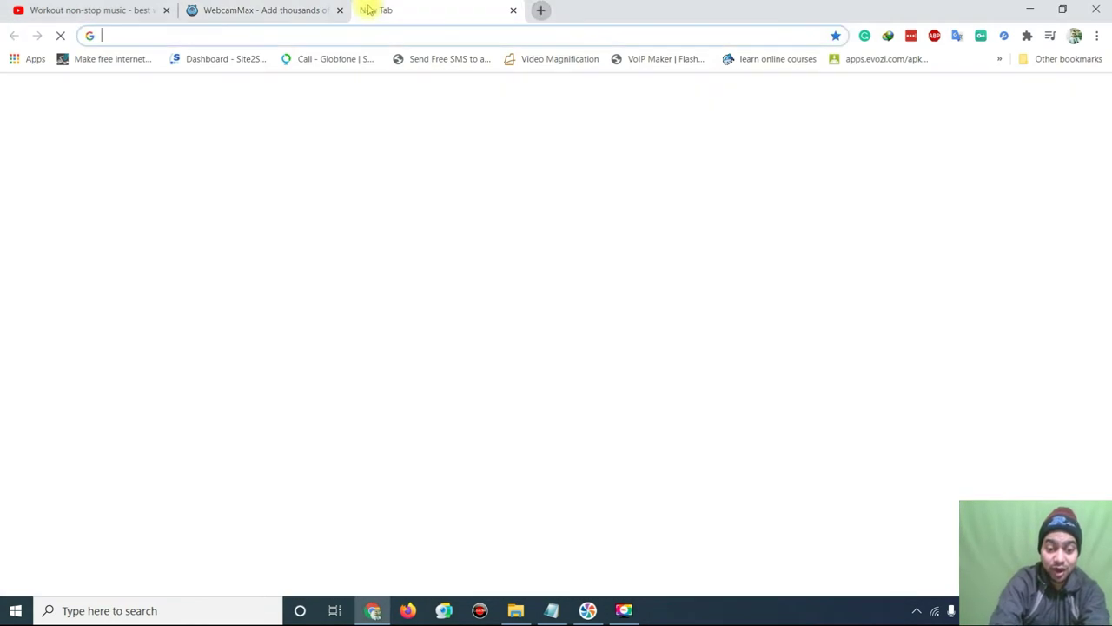
text(OBS studio)
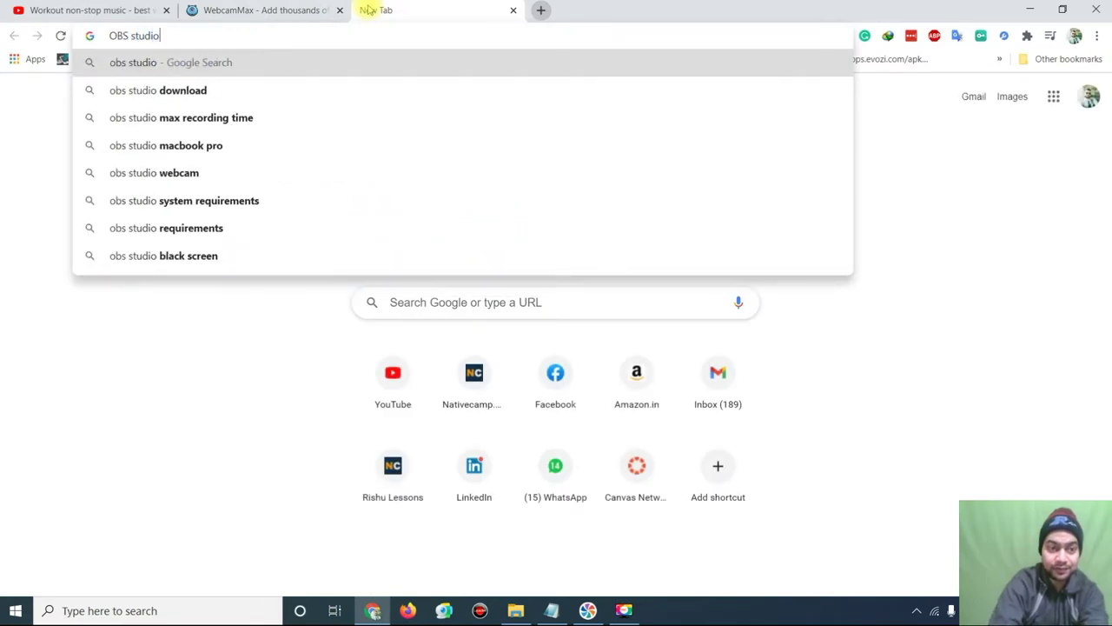
key(Return)
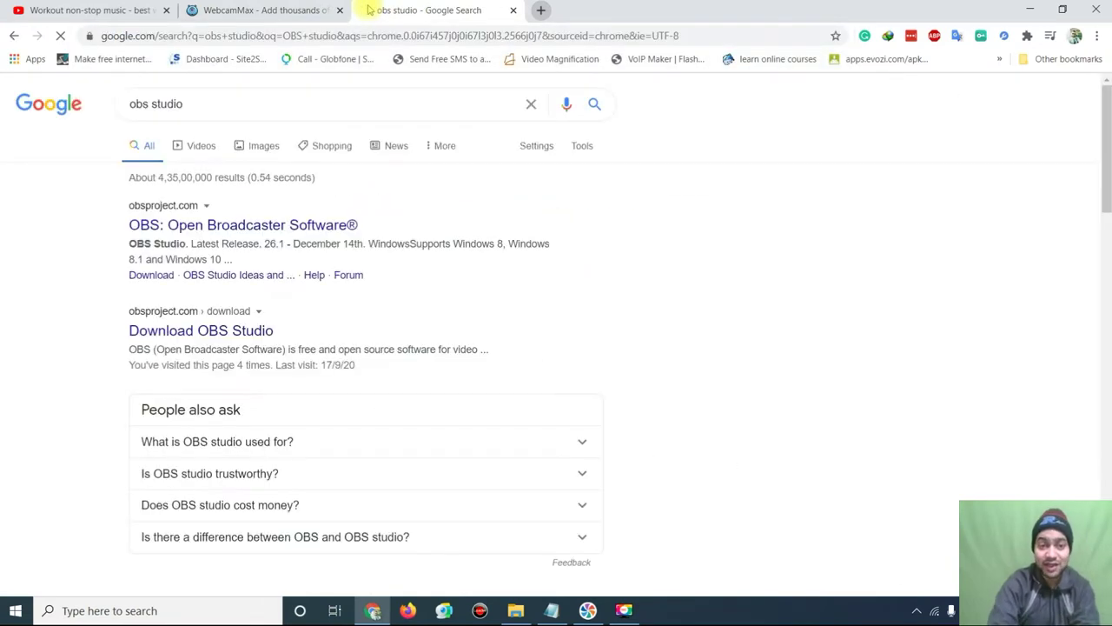
click(248, 226)
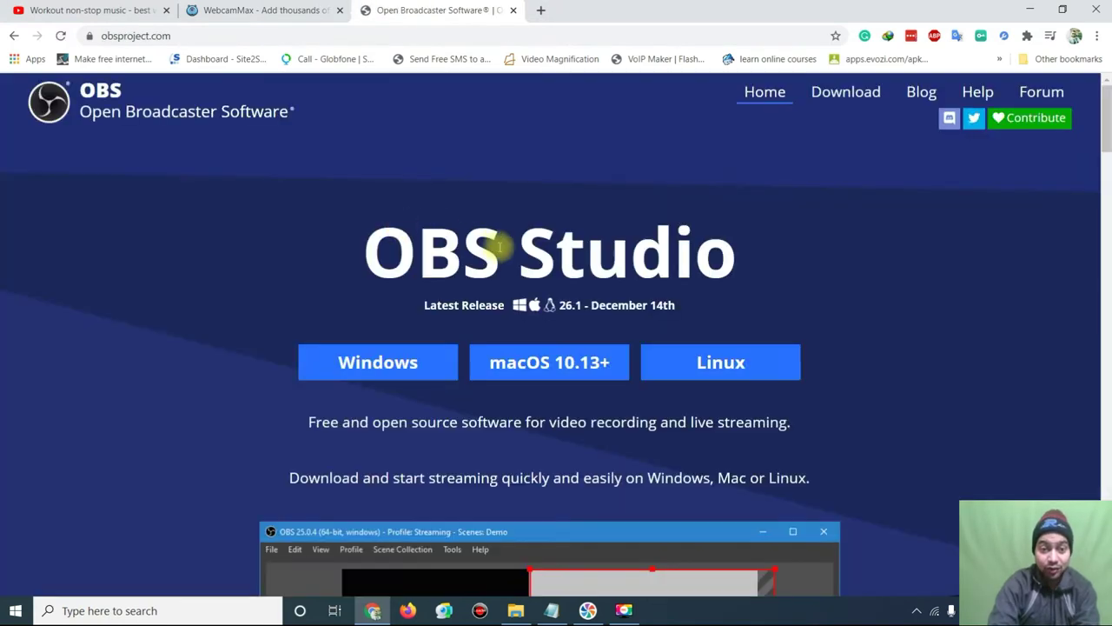
scroll(469, 261, down, 1)
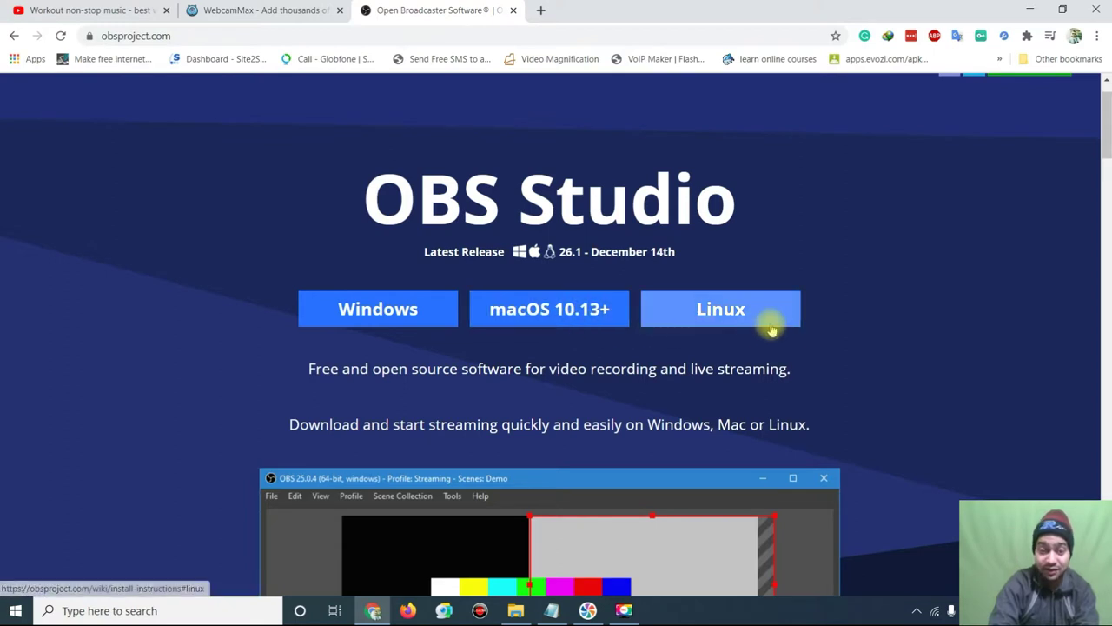
- Look over the OBS Studio preview and download options, check the WebcamMax home page, and return to the OBS page
scroll(897, 311, down, 1)
scroll(900, 314, down, 3)
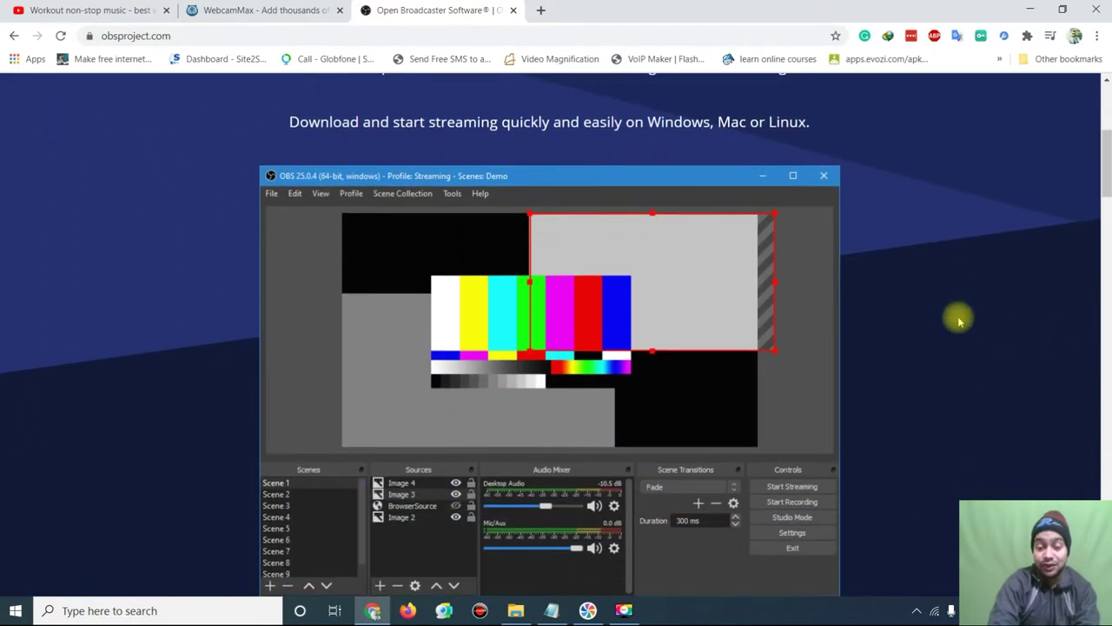
scroll(959, 321, up, 4)
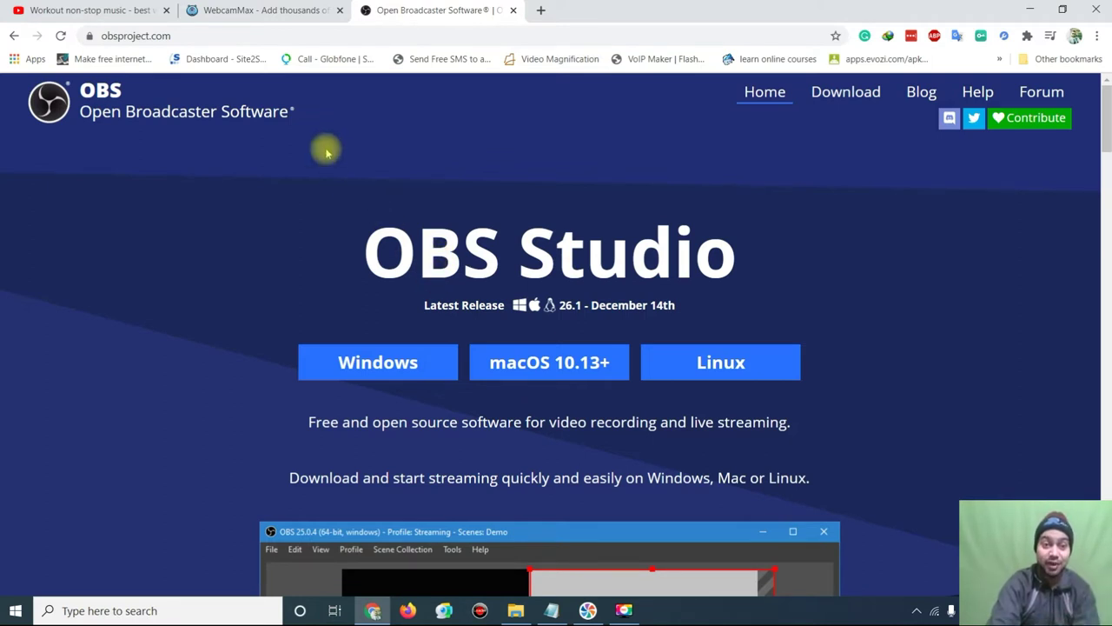
click(282, 11)
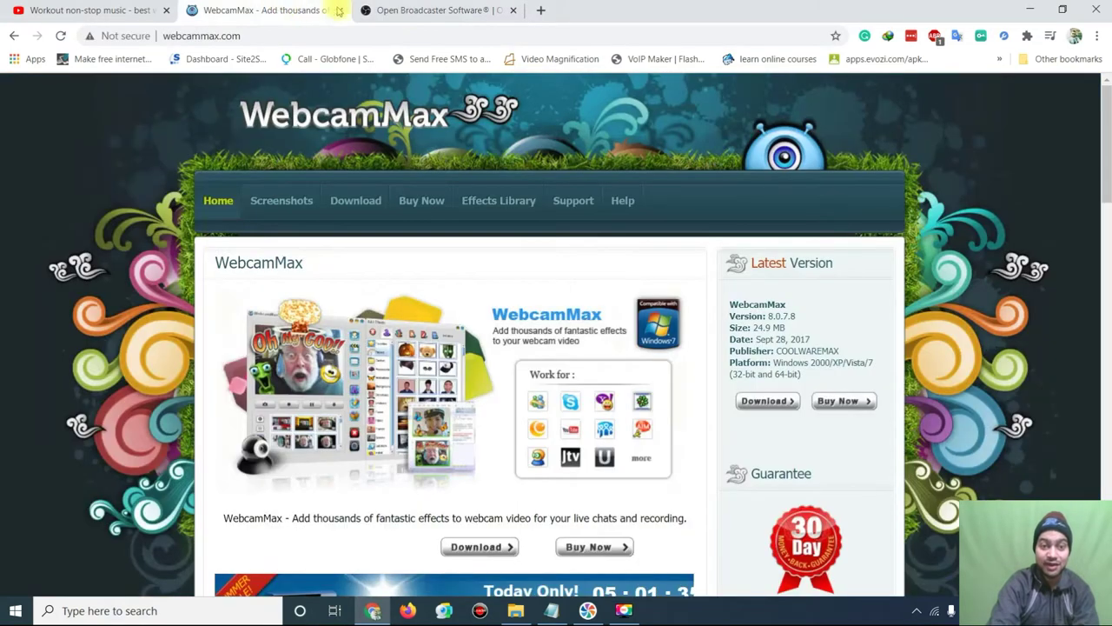
click(402, 10)
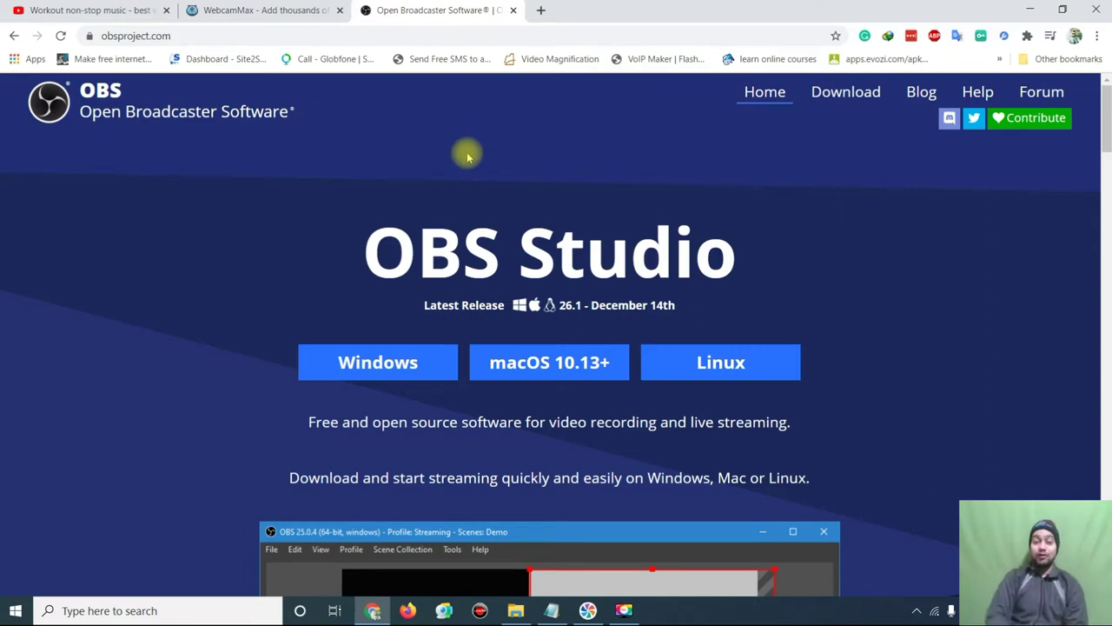
- Minimise the browser and the coffee notes, and switch to the ManyCam window
click(1029, 9)
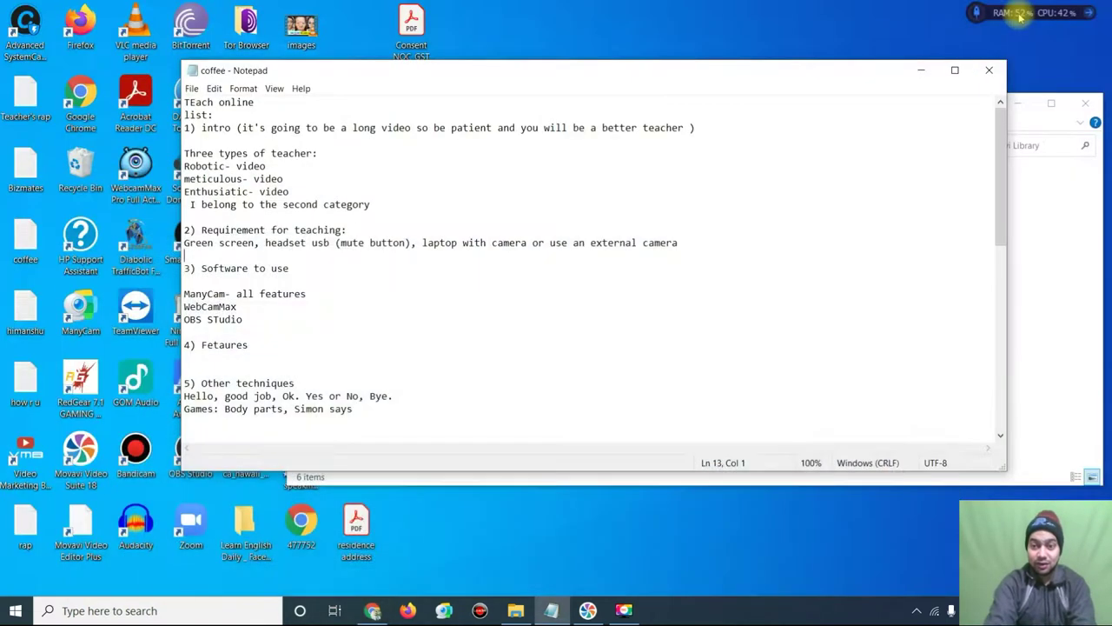
click(921, 70)
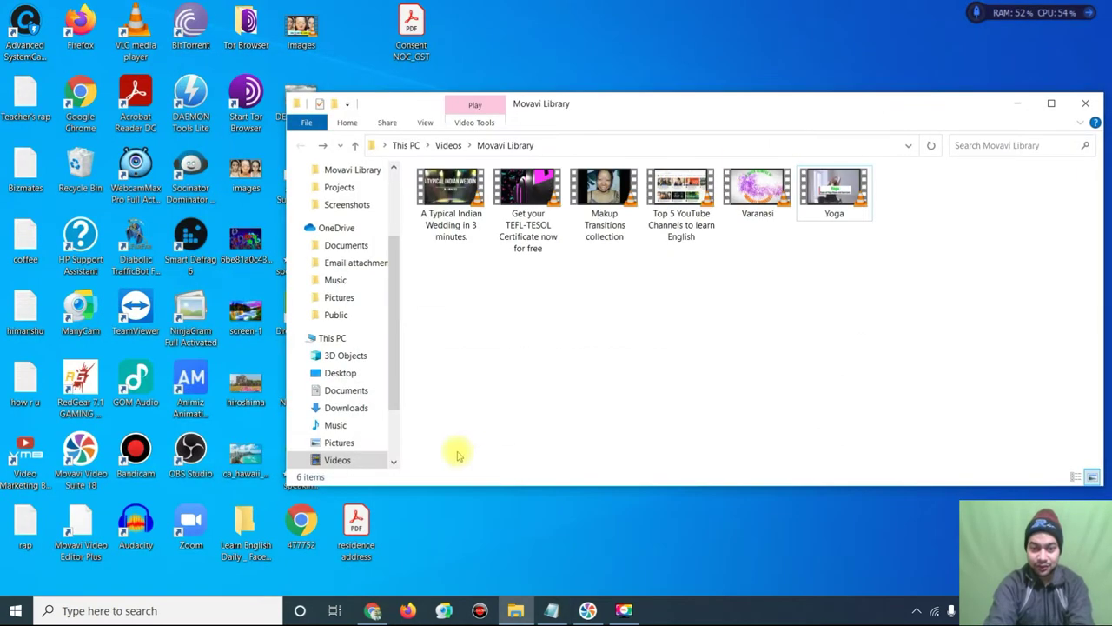
click(444, 611)
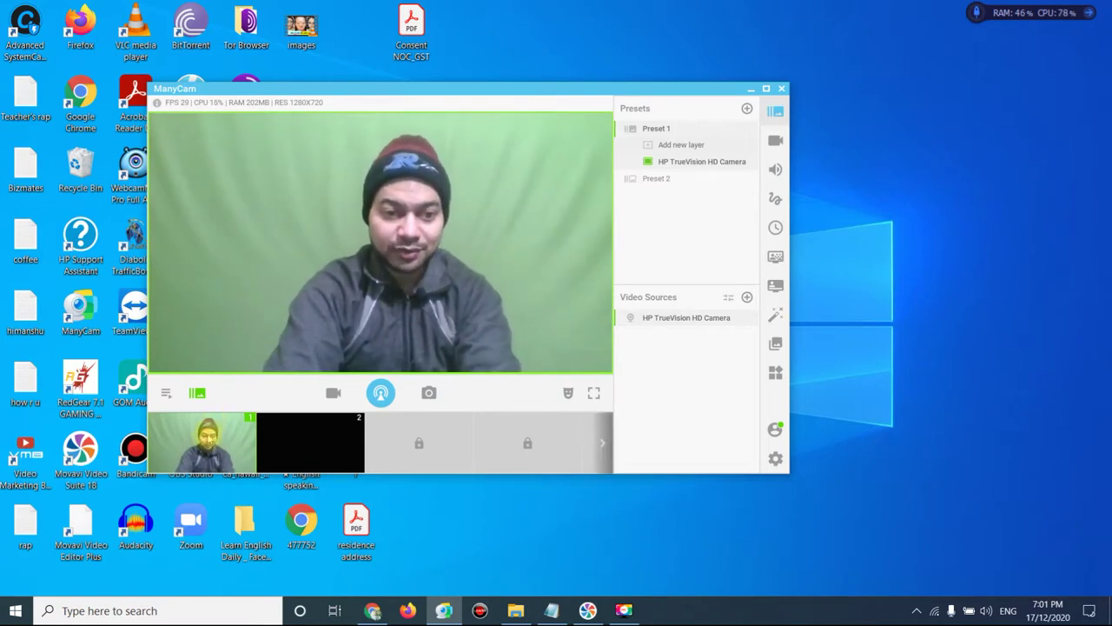
- Examine ManyCam's presets and its video settings for resolution, frame rate, zoom, flip and rotate, picture-in-picture and color
click(775, 140)
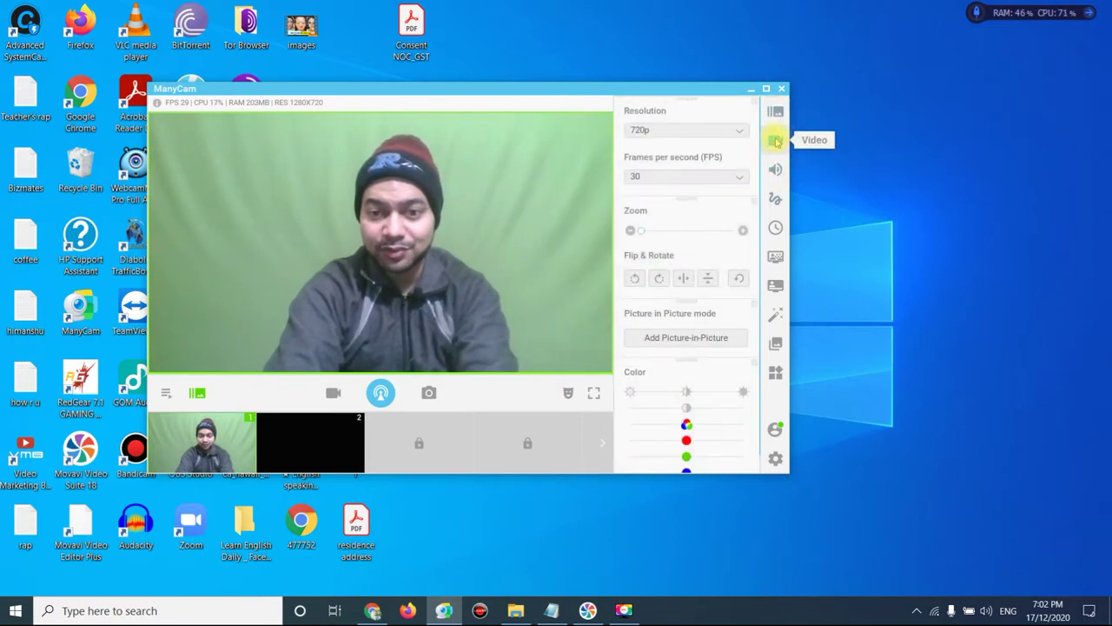
click(775, 115)
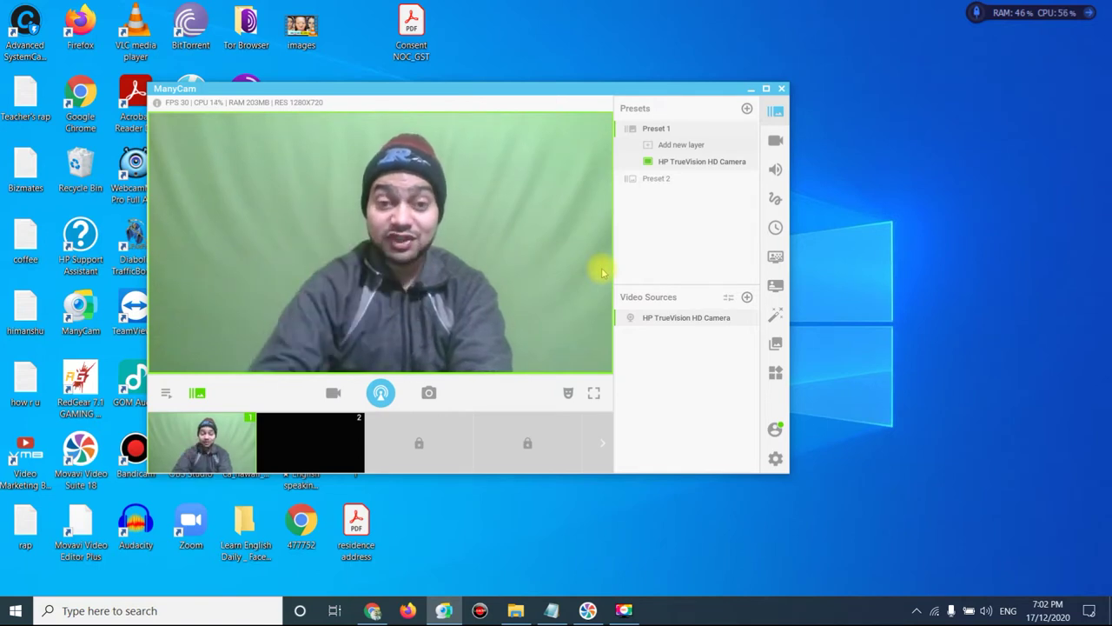
click(775, 140)
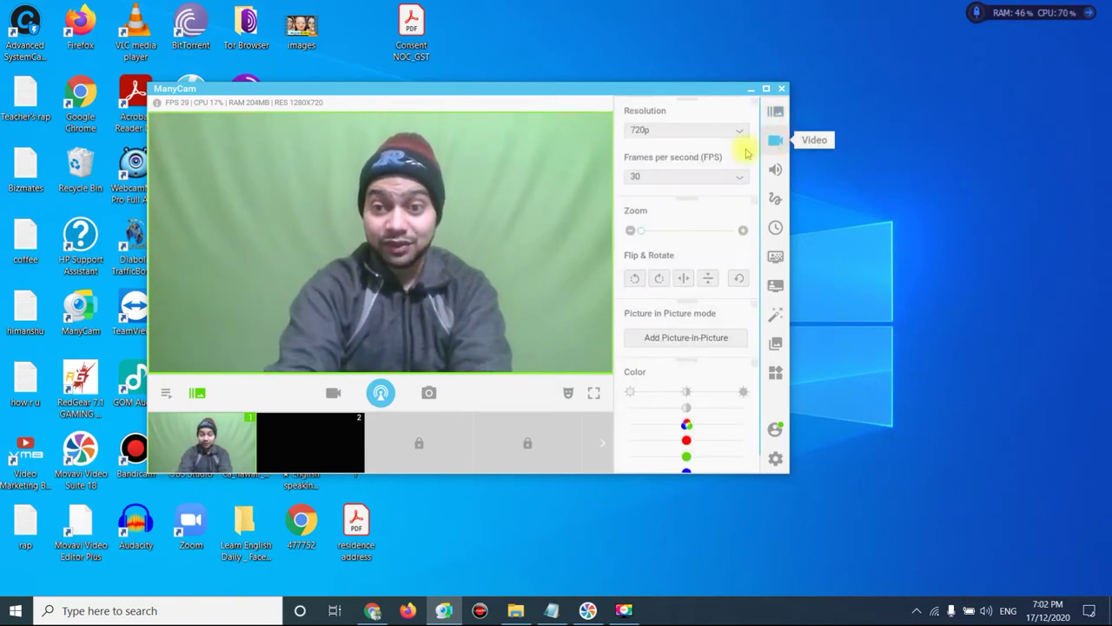
scroll(691, 200, down, 1)
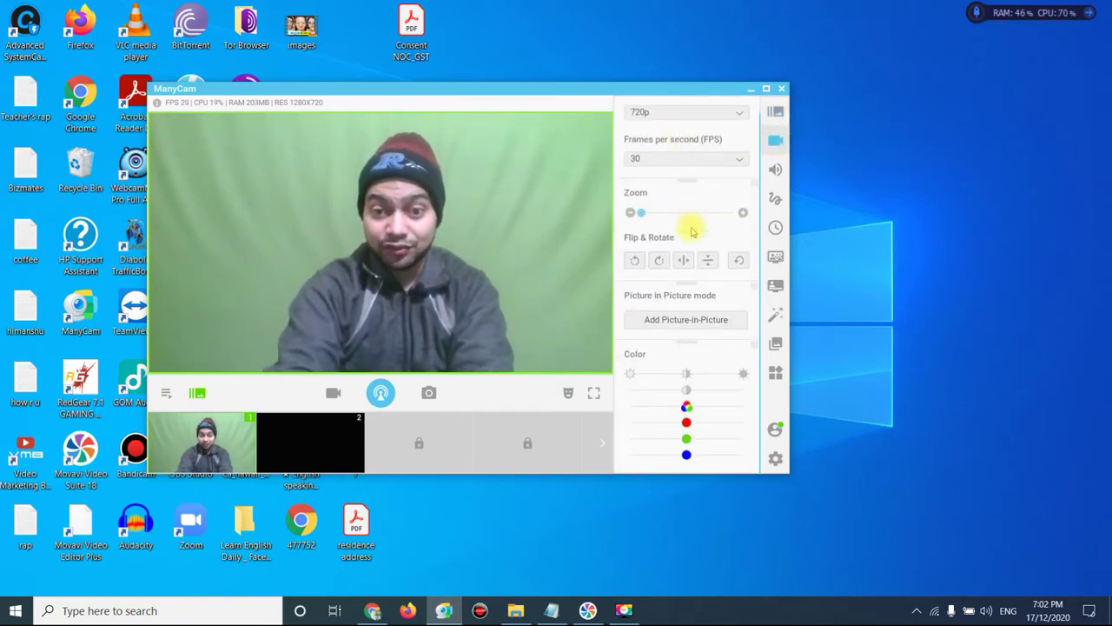
- Examine the audio settings, including the playlist, audio input, playback device, noise suppression and monitoring
click(772, 171)
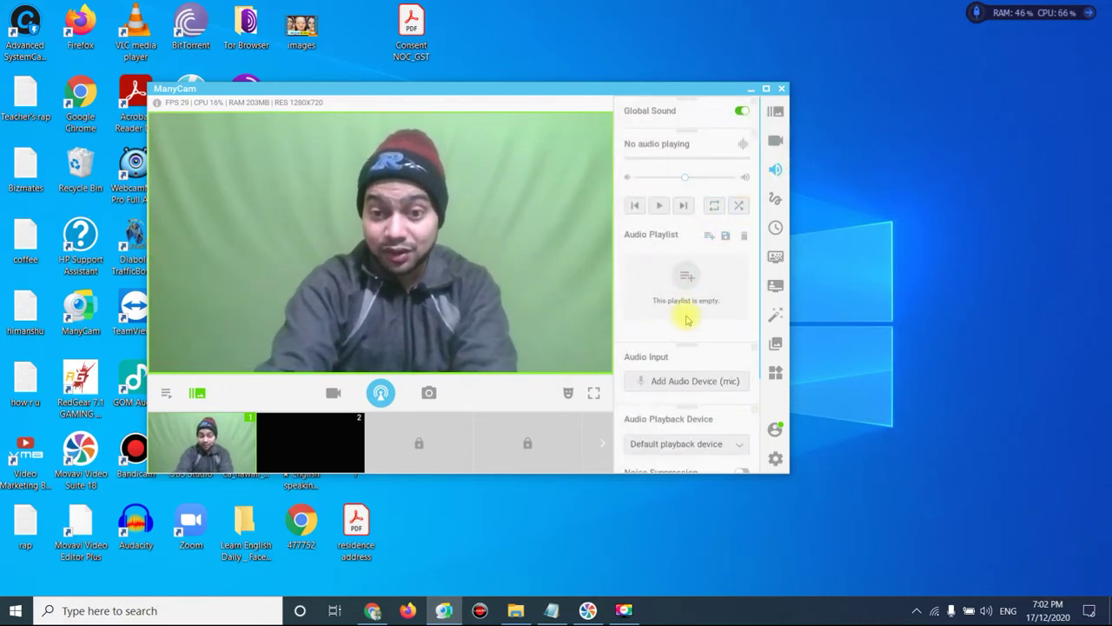
scroll(686, 320, down, 3)
scroll(695, 319, up, 3)
scroll(685, 312, down, 3)
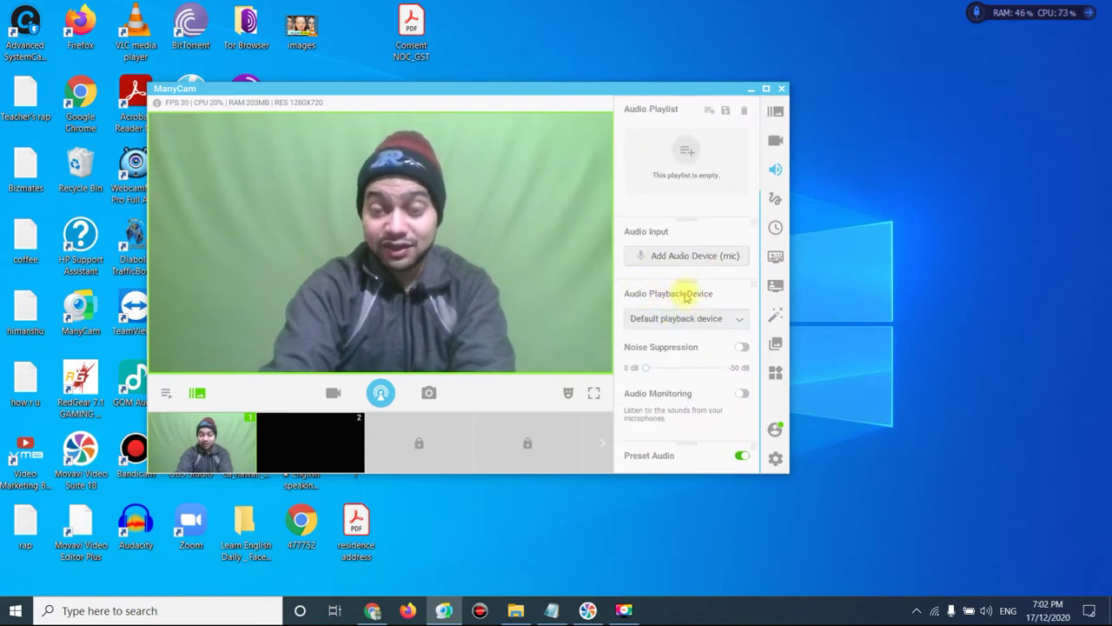
scroll(687, 297, up, 3)
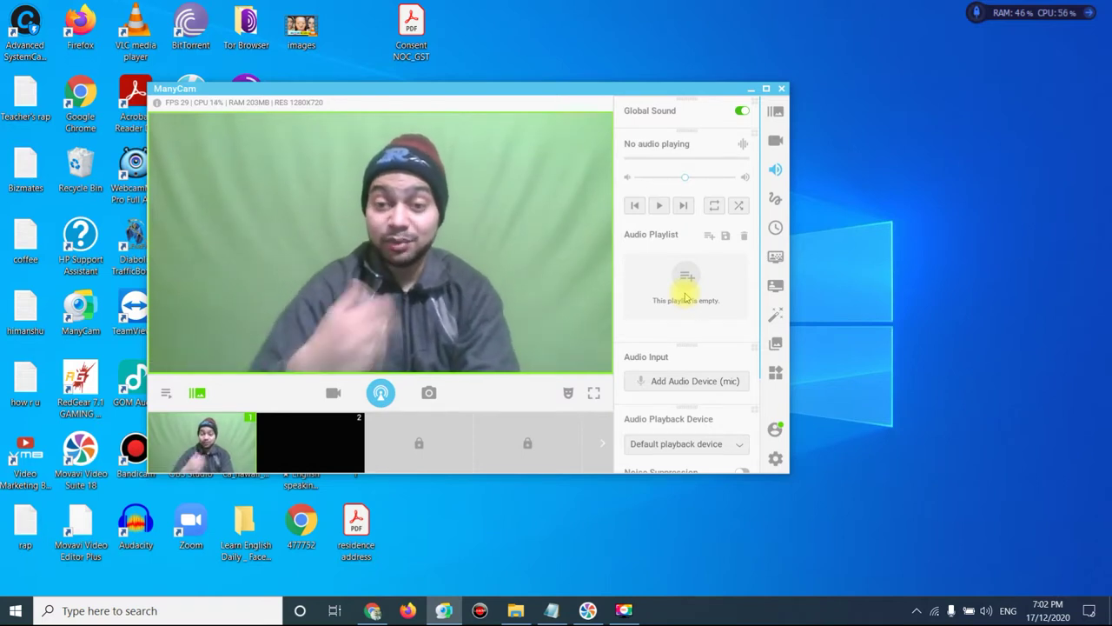
scroll(686, 297, down, 2)
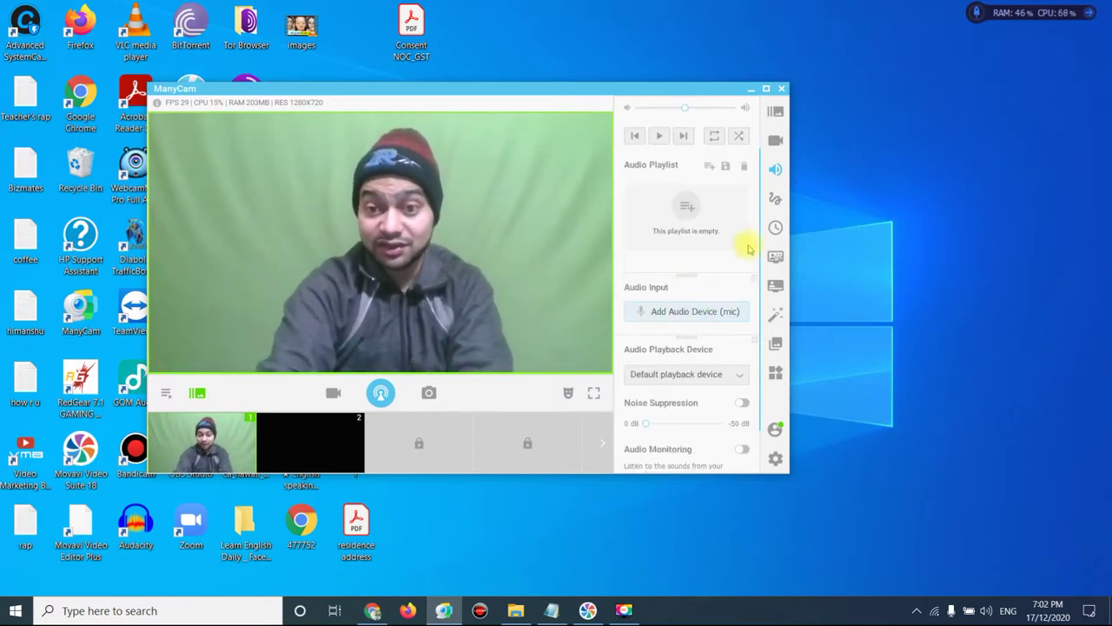
- Draw yellow freehand loops and boxed shapes on either side of the person in the camera picture, and clear the drawing
click(774, 202)
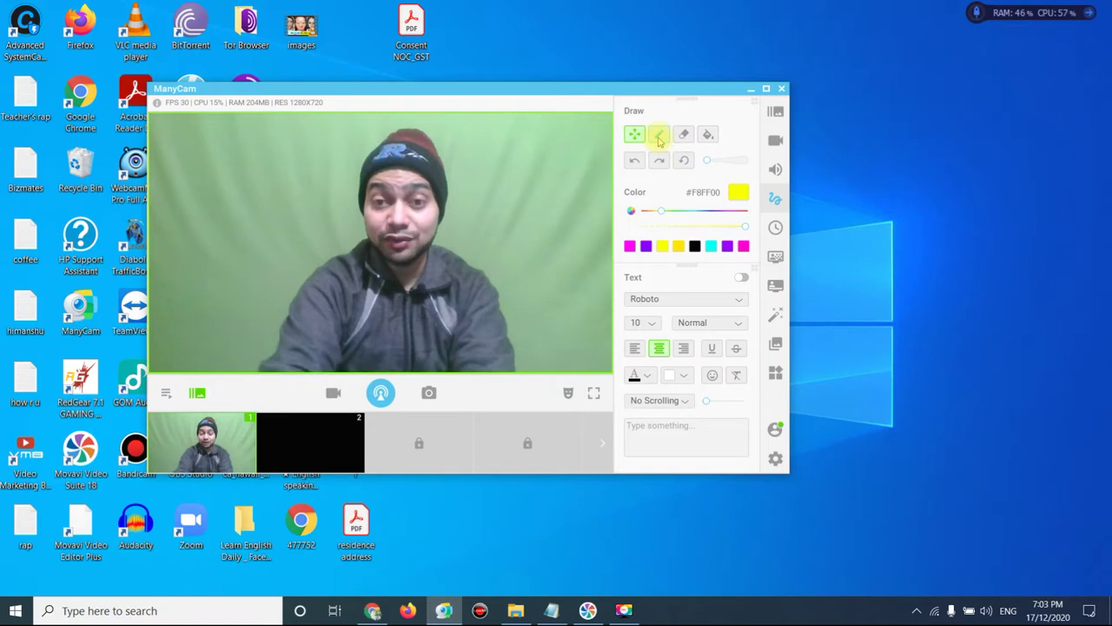
click(658, 139)
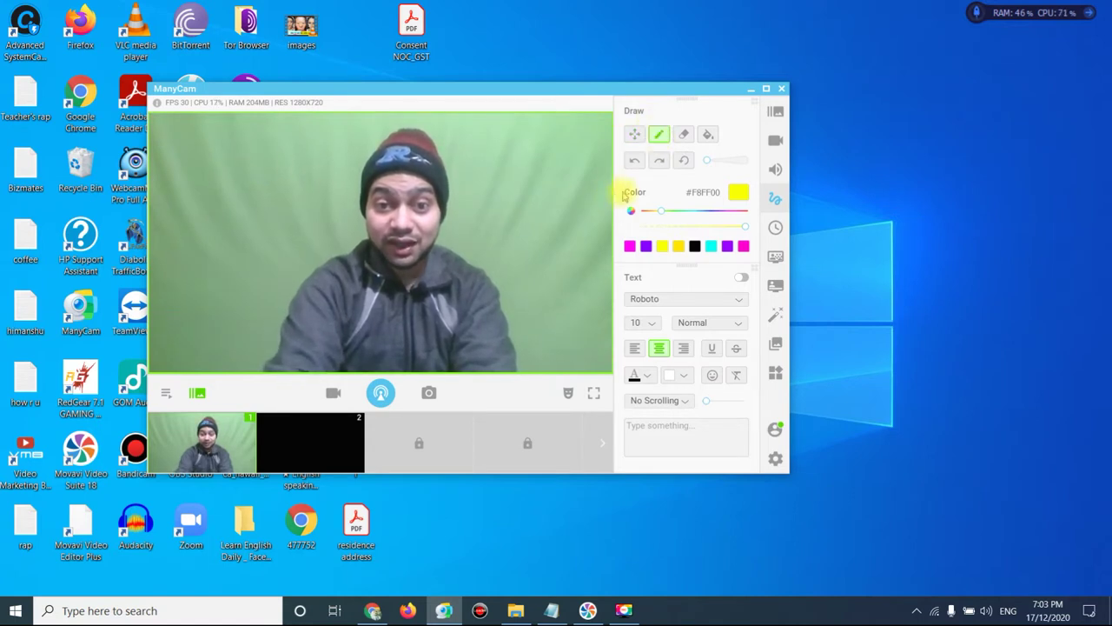
mouse_move(201, 155)
mouse_down()
mouse_move(188, 220)
mouse_move(195, 261)
mouse_up()
mouse_move(283, 177)
mouse_down()
mouse_move(262, 285)
mouse_move(291, 178)
mouse_up()
mouse_move(198, 233)
mouse_down()
mouse_move(320, 205)
mouse_move(208, 217)
mouse_move(339, 186)
mouse_up()
mouse_move(478, 152)
mouse_down()
mouse_move(596, 134)
mouse_move(461, 275)
mouse_up()
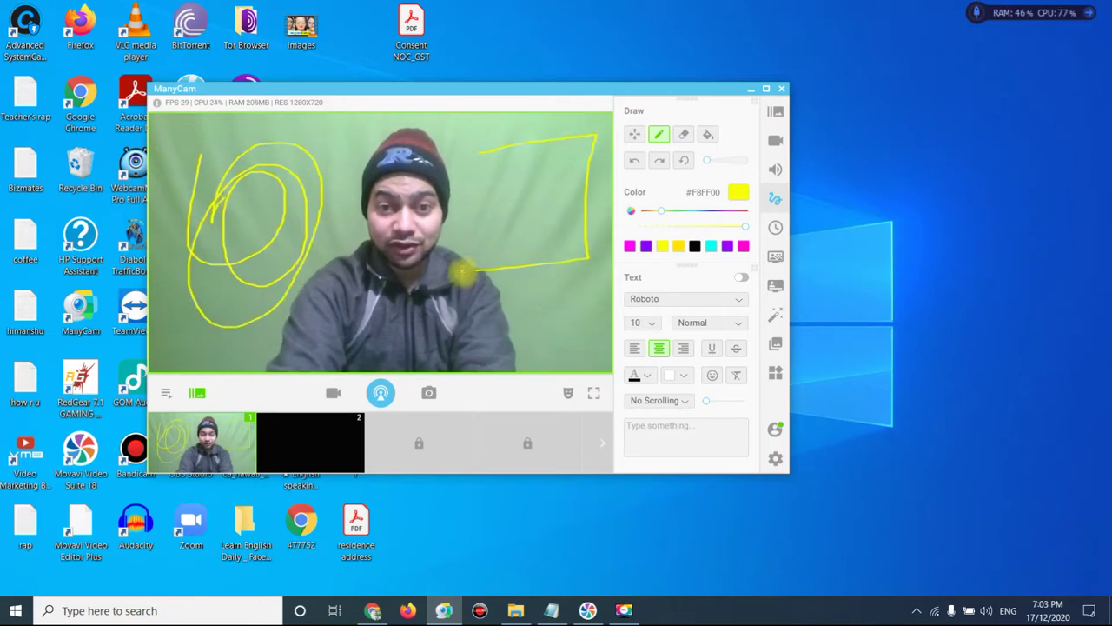
mouse_move(511, 146)
mouse_down()
mouse_move(467, 227)
mouse_move(498, 154)
mouse_move(565, 227)
mouse_move(429, 266)
mouse_move(569, 153)
mouse_move(557, 152)
mouse_move(554, 201)
mouse_move(573, 204)
mouse_move(554, 156)
mouse_up()
drag(504, 198, 519, 227)
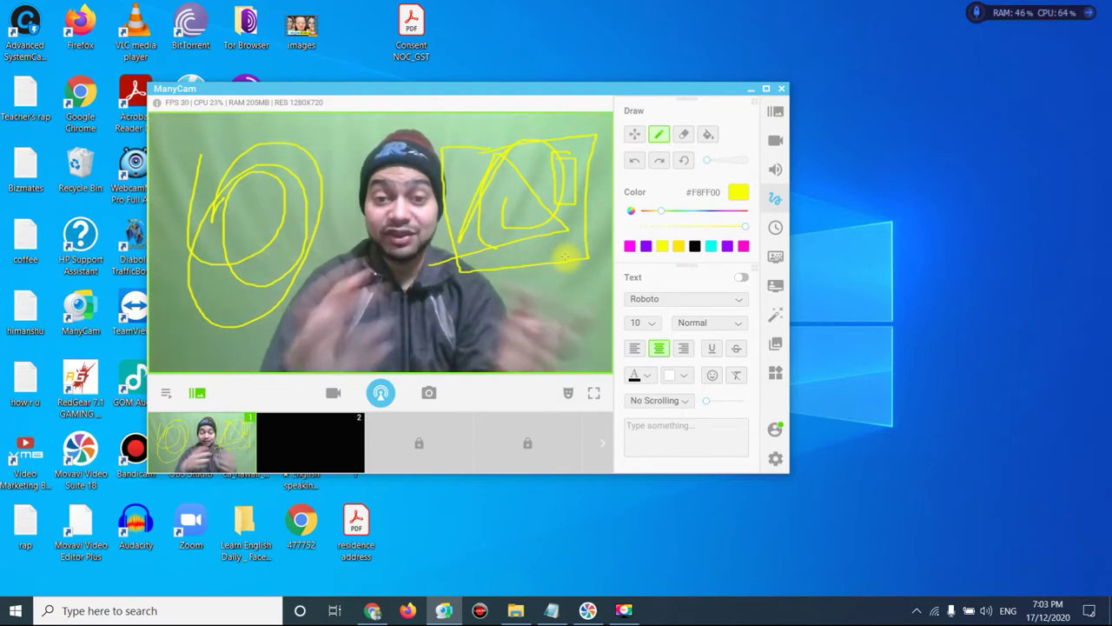
click(683, 162)
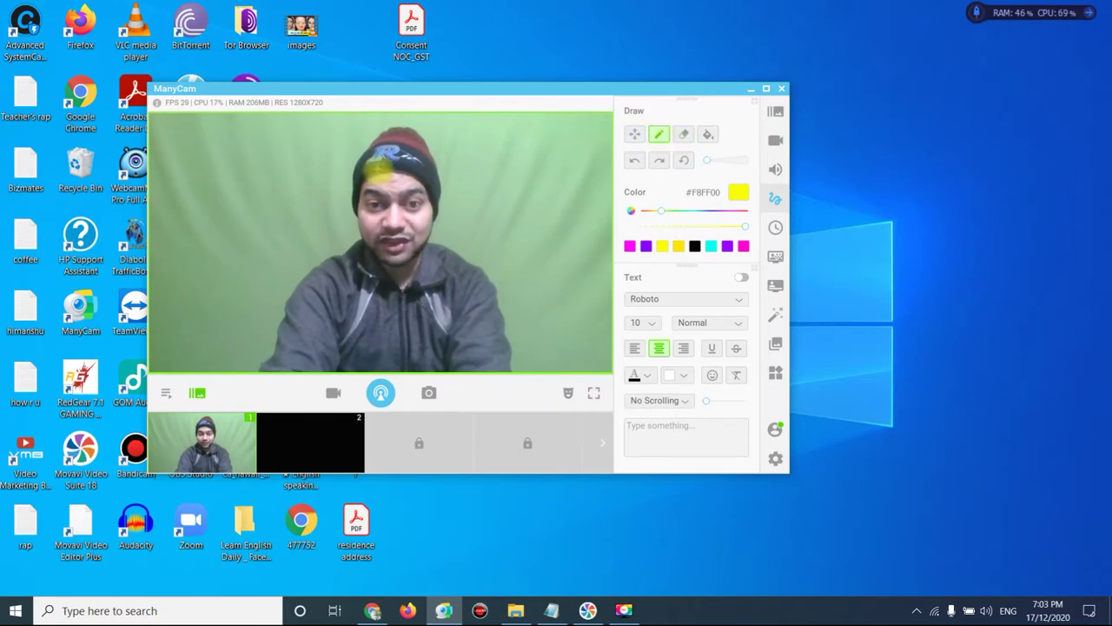
- Draw a yellow circle divided into four quarters over the camera picture and fill its lower-right quarter with purple
click(222, 153)
mouse_move(223, 152)
mouse_down()
mouse_move(176, 191)
mouse_move(180, 223)
mouse_move(229, 242)
mouse_move(256, 212)
mouse_move(245, 161)
mouse_move(208, 154)
mouse_move(226, 240)
mouse_move(181, 214)
mouse_move(251, 190)
mouse_up()
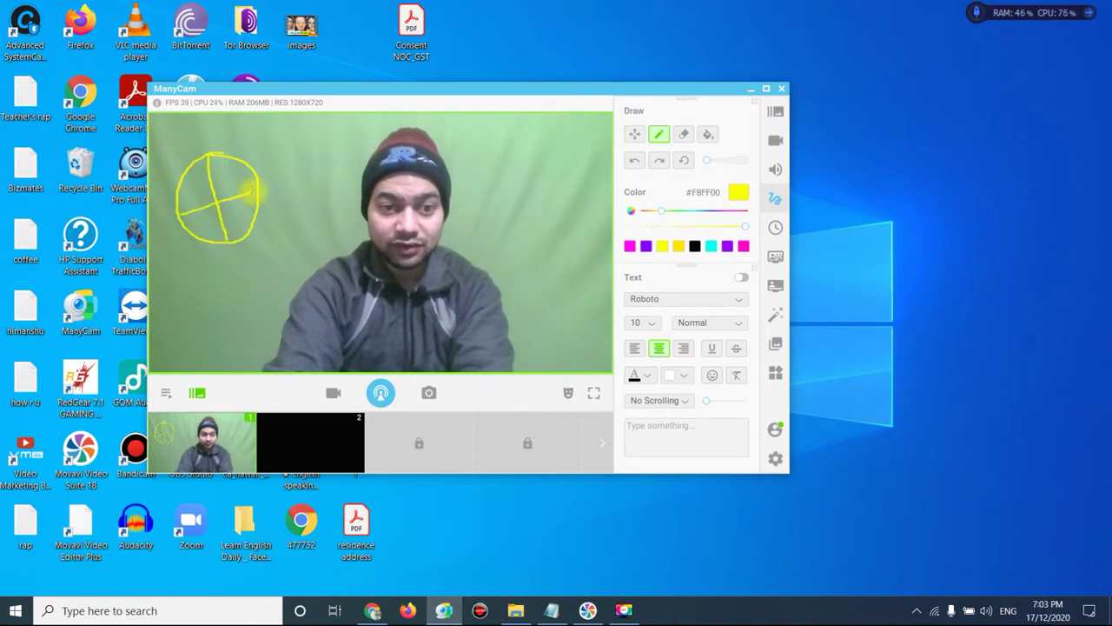
click(708, 135)
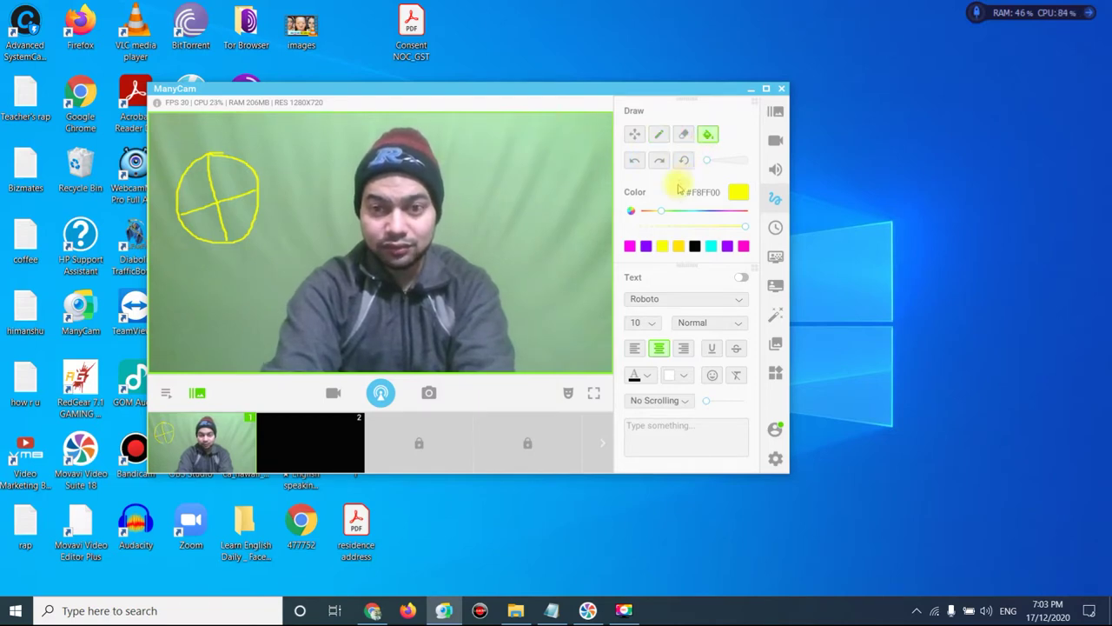
click(646, 247)
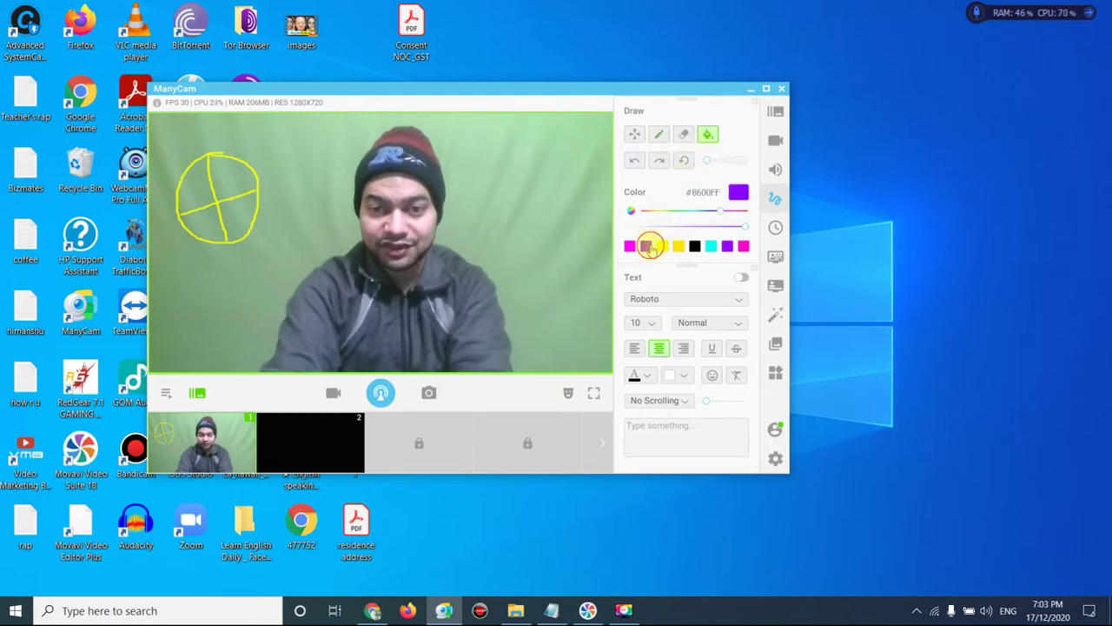
click(246, 206)
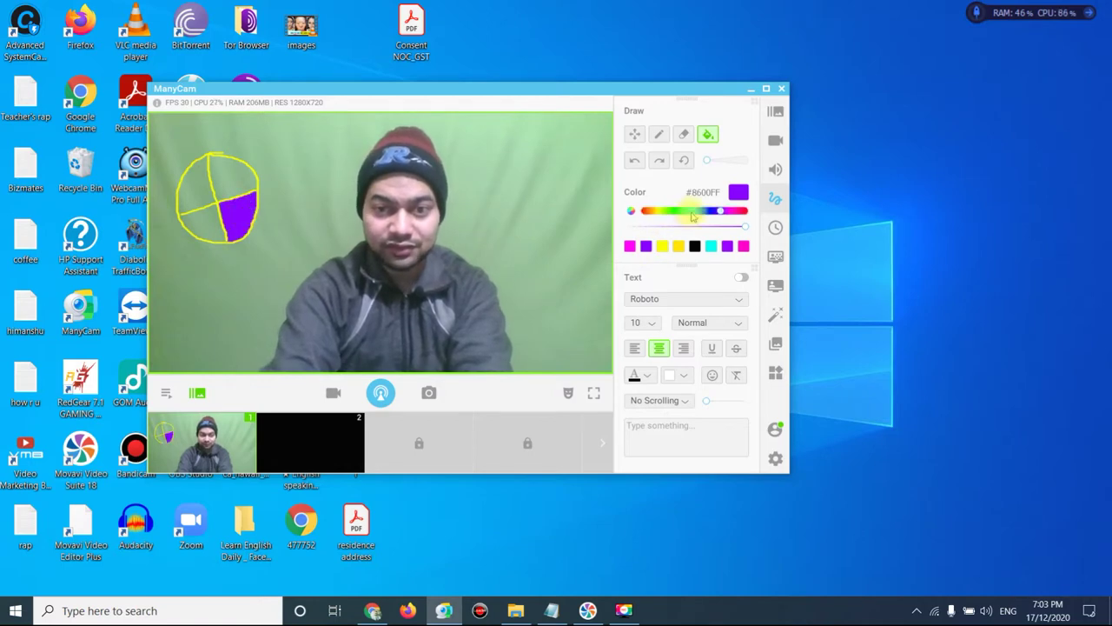
- Fill the circle's upper-right quarter cyan, upper-left purple and lower-left magenta, and clear the whole drawing
click(711, 247)
click(246, 170)
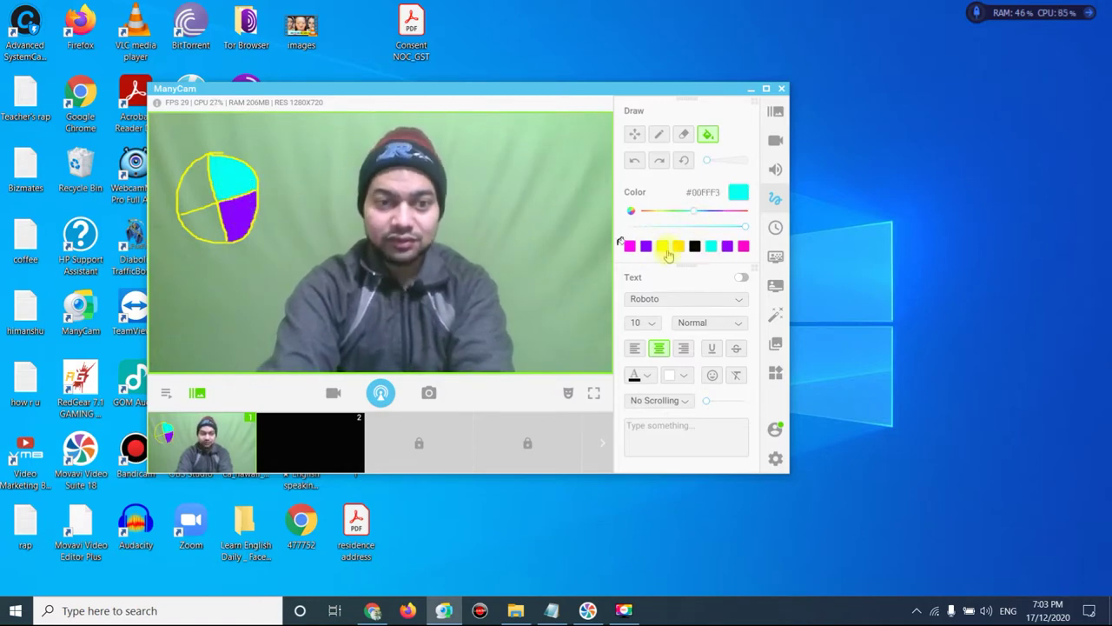
click(727, 247)
click(198, 177)
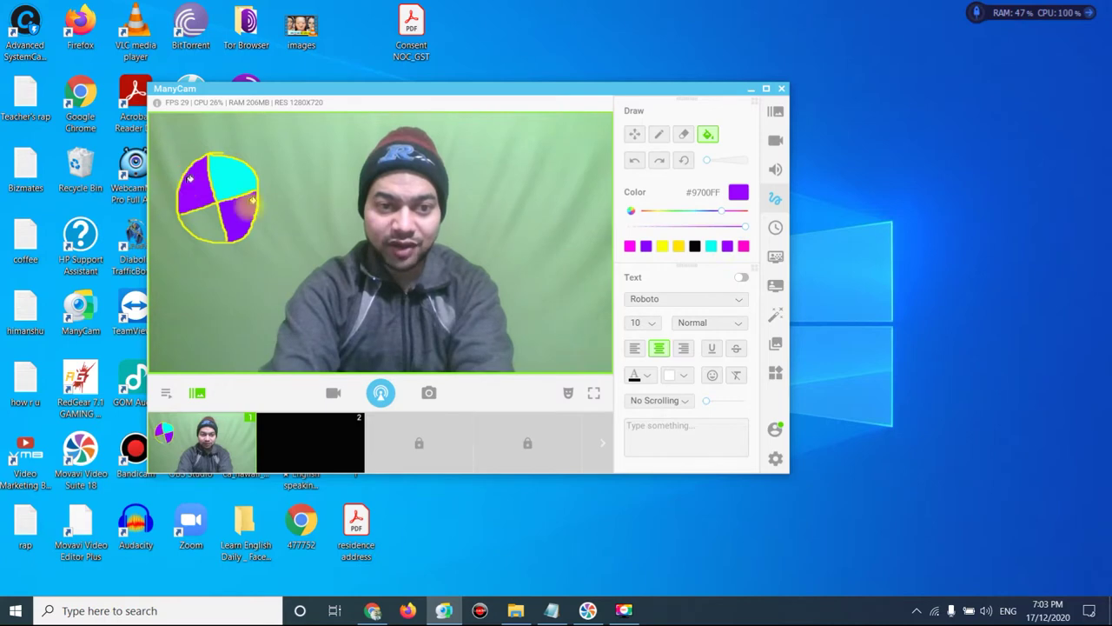
click(744, 247)
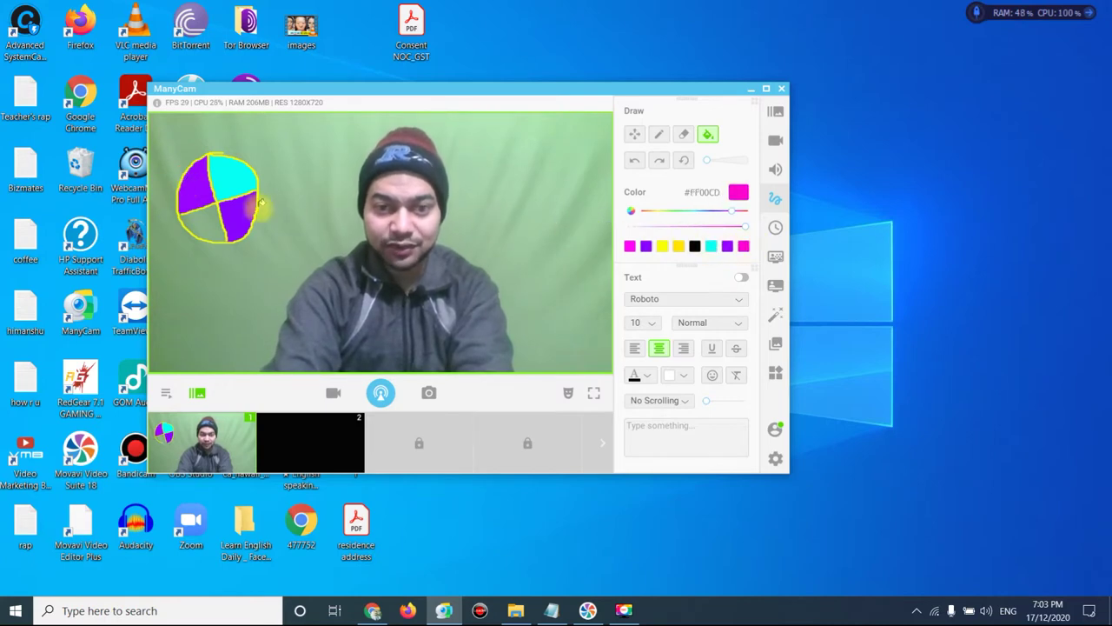
click(200, 224)
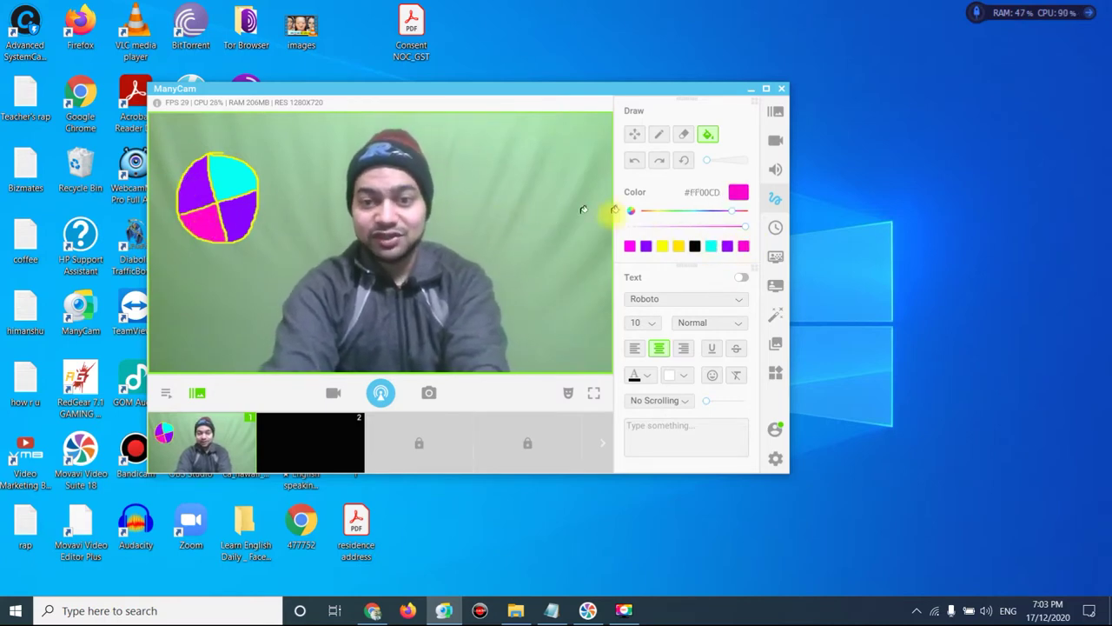
click(683, 162)
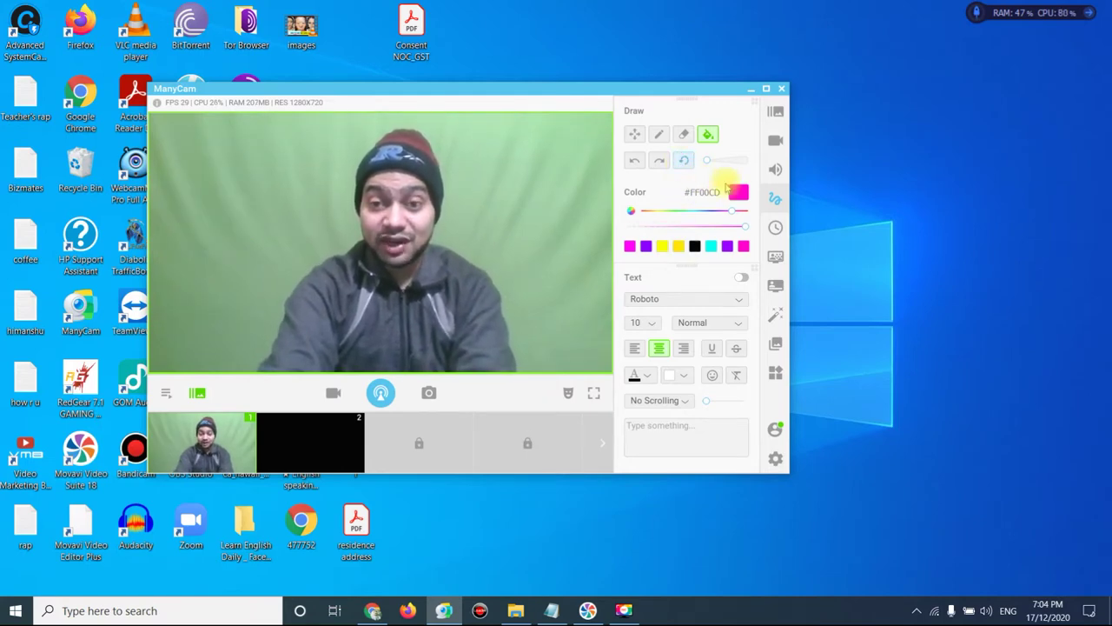
- Show the stopwatch overlay, move it to the left side of the camera picture, and run it for about 10 seconds before pausing
click(774, 226)
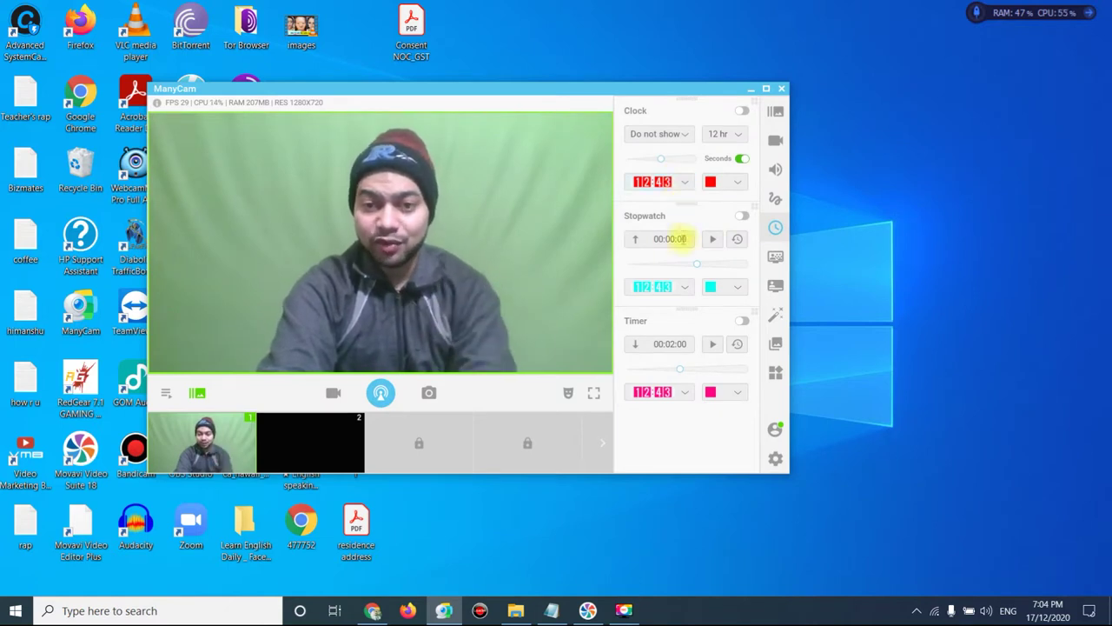
click(741, 216)
drag(528, 190, 241, 186)
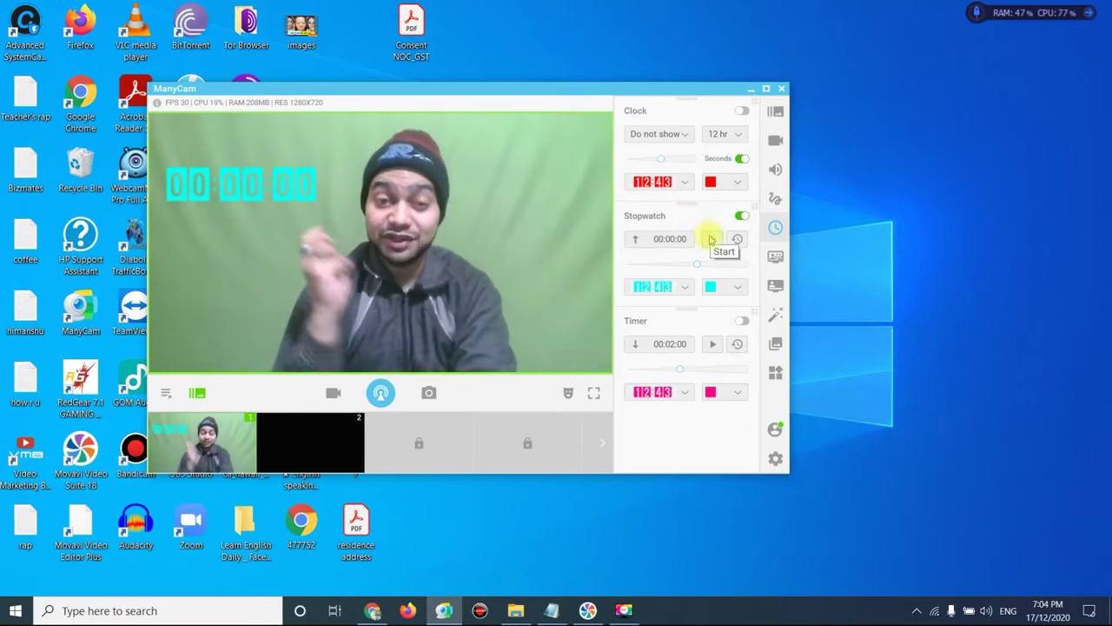
click(710, 239)
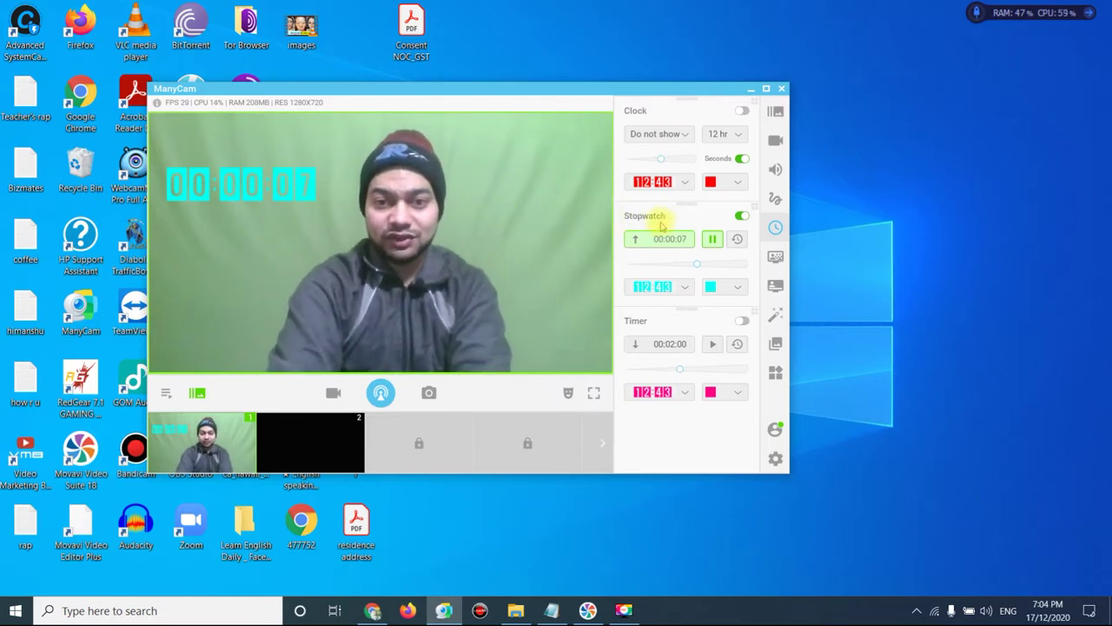
click(712, 240)
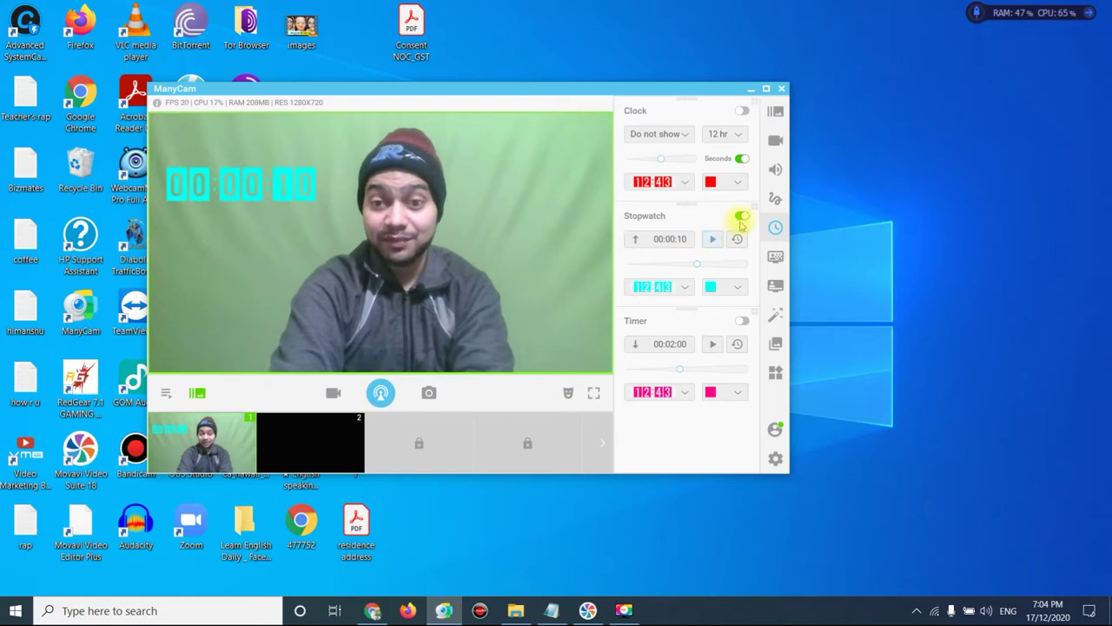
- Turn off the stopwatch overlay, and briefly show the 12-hour clock over the camera picture before hiding it
click(741, 217)
click(740, 111)
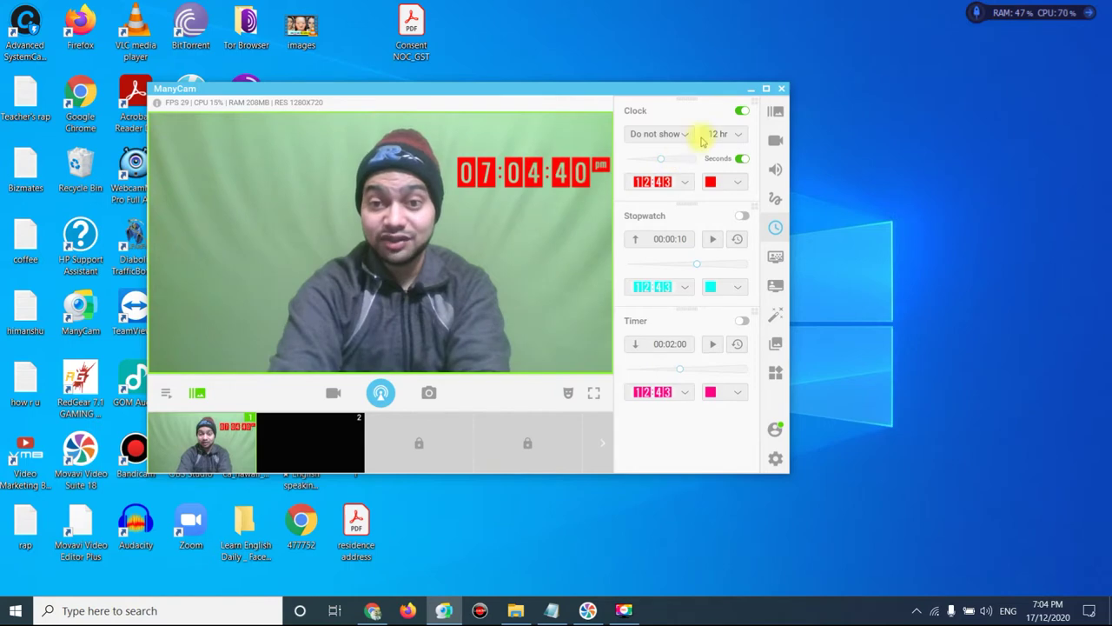
click(741, 111)
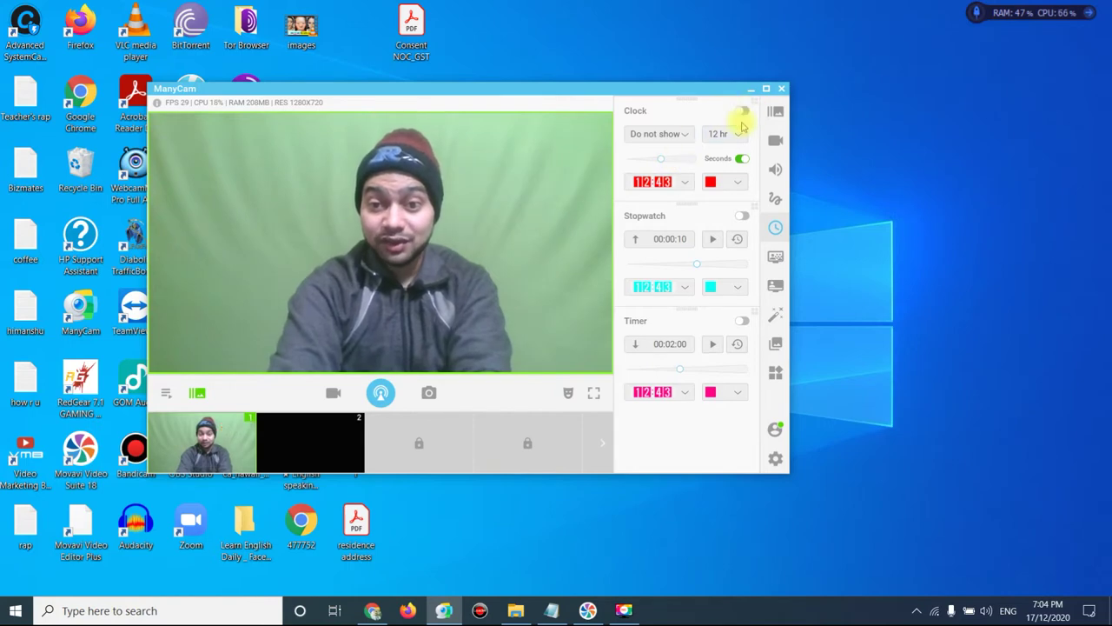
- Show the two-minute timer over the camera picture, start its countdown, and hide the overlay after several seconds
click(742, 321)
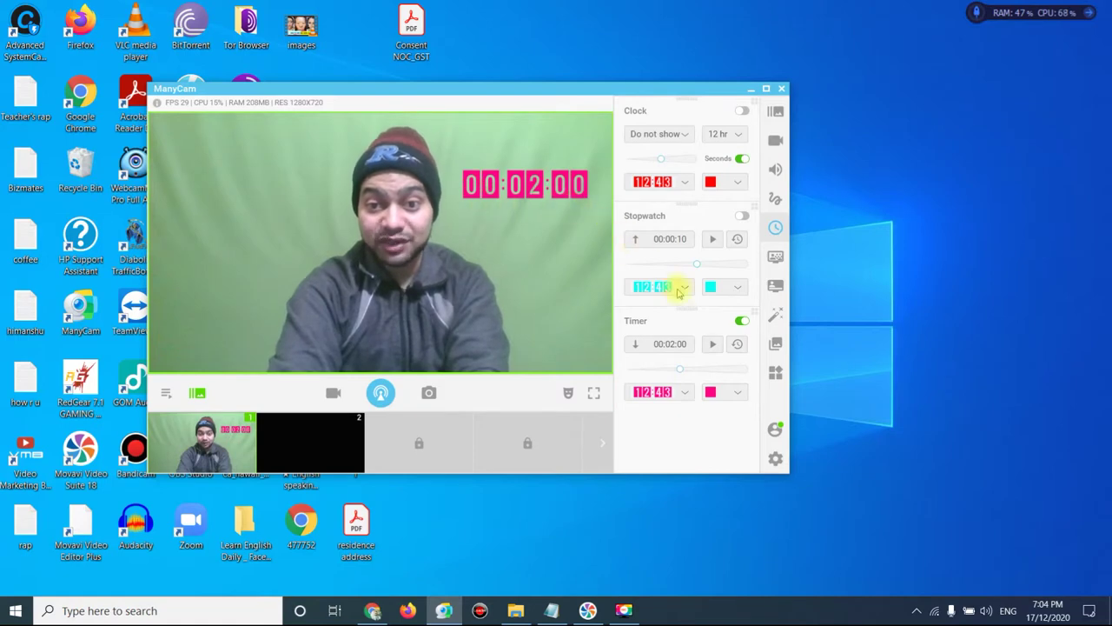
click(711, 344)
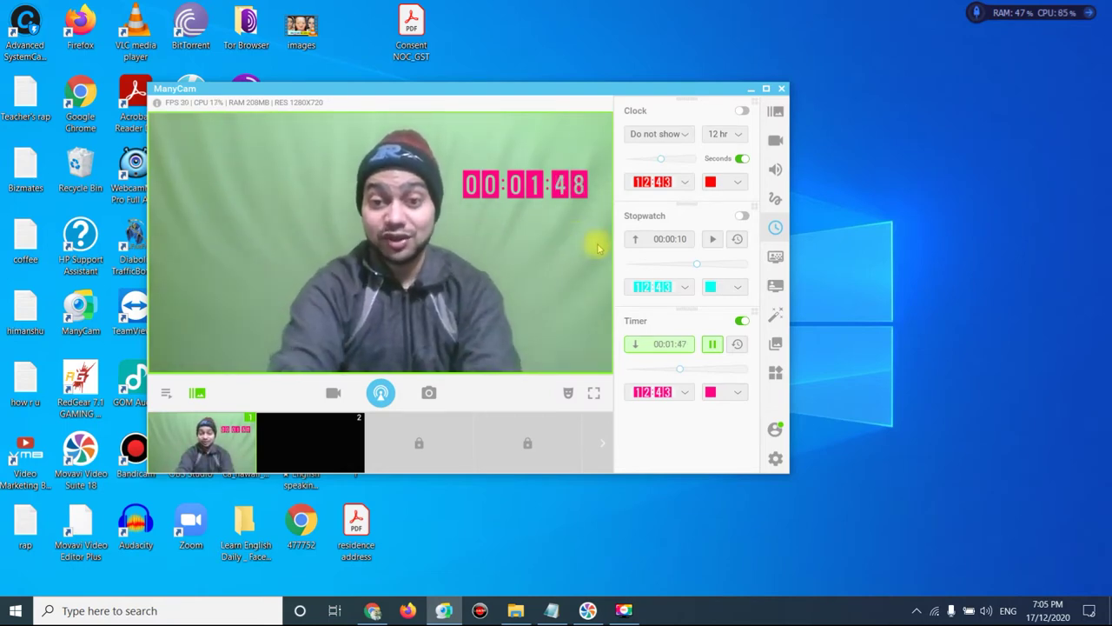
click(742, 321)
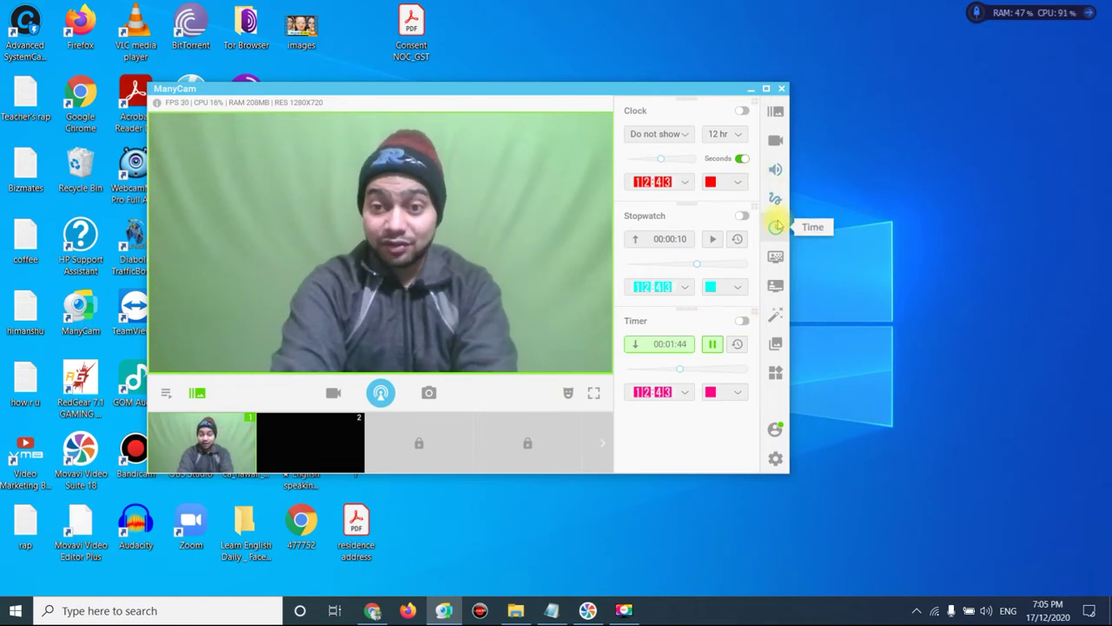
- Turn on the chroma key, set the desktop image 6be81a0c4334671a5fd208fcbc90dd85 as custom background, and switch the effect off after showing it
click(776, 254)
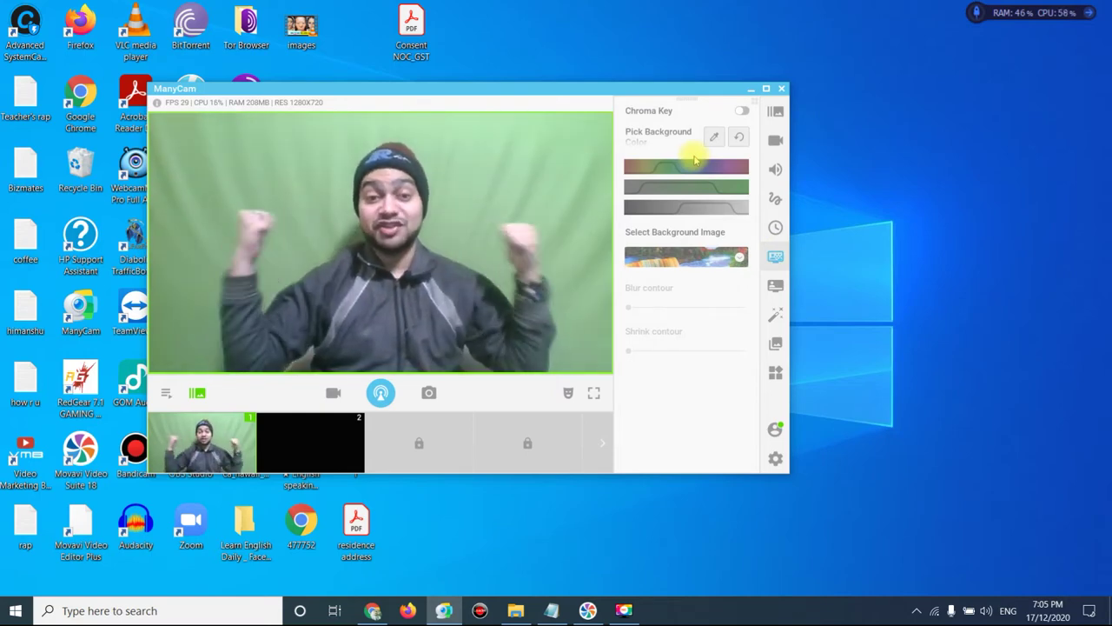
click(743, 113)
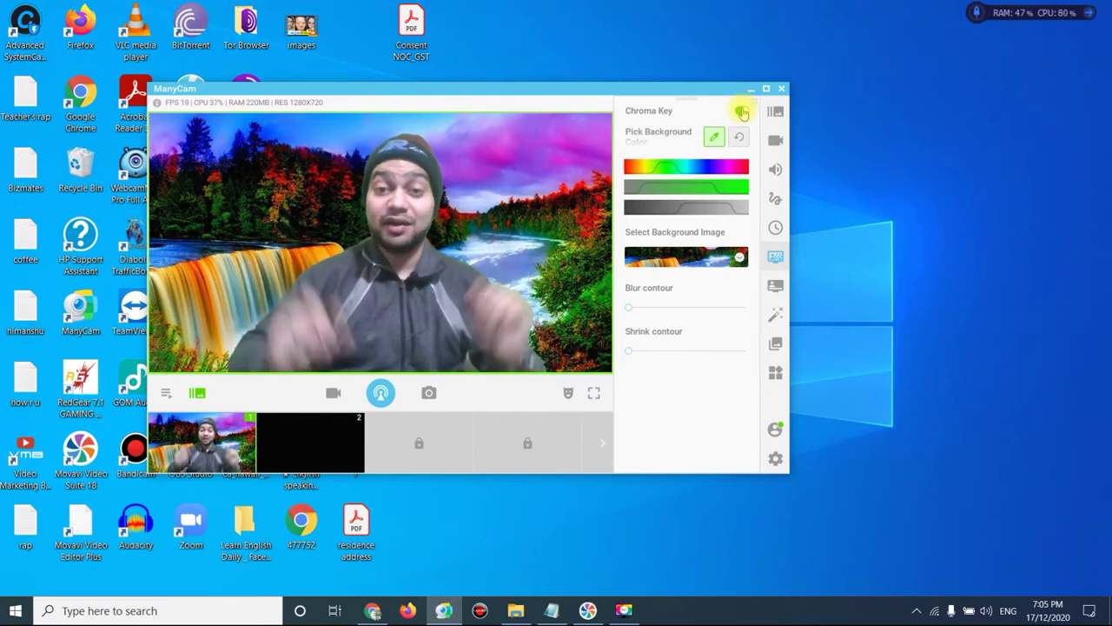
click(699, 258)
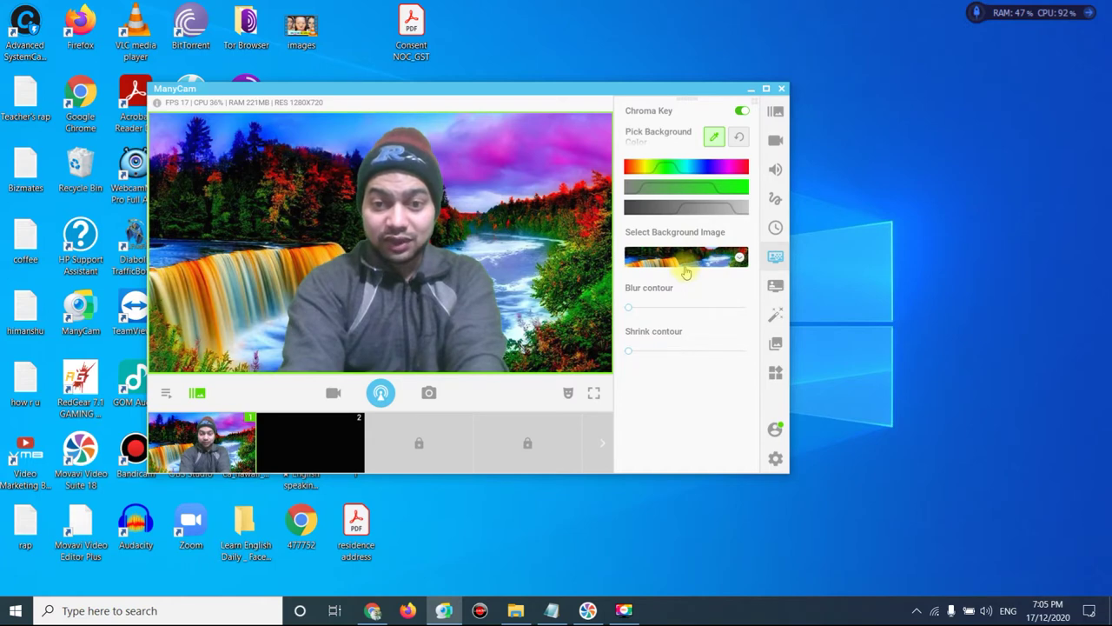
click(686, 256)
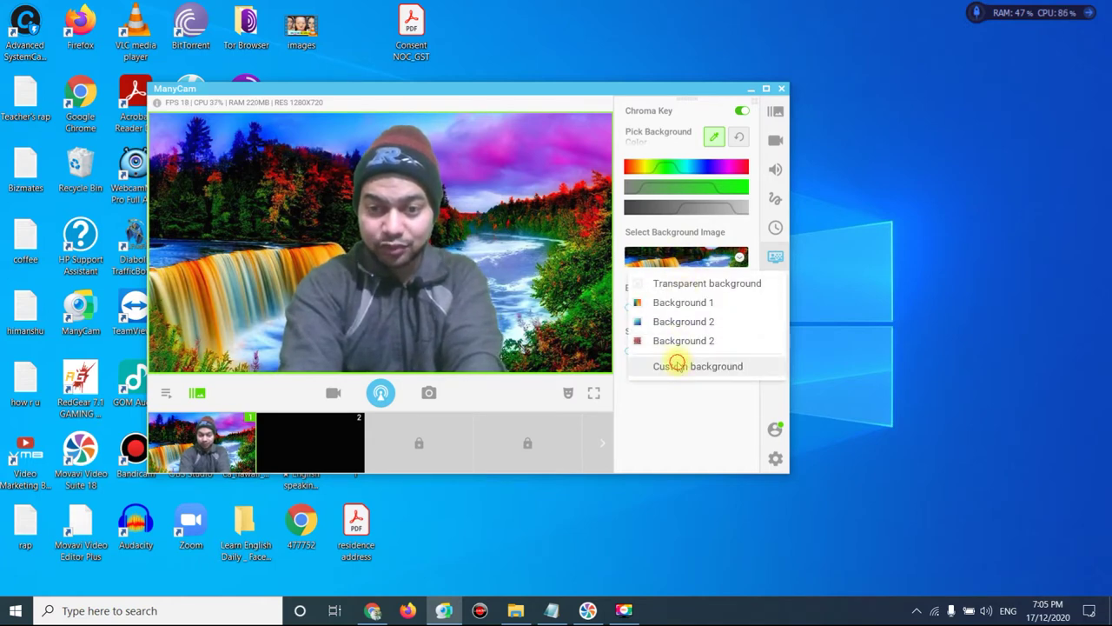
click(678, 366)
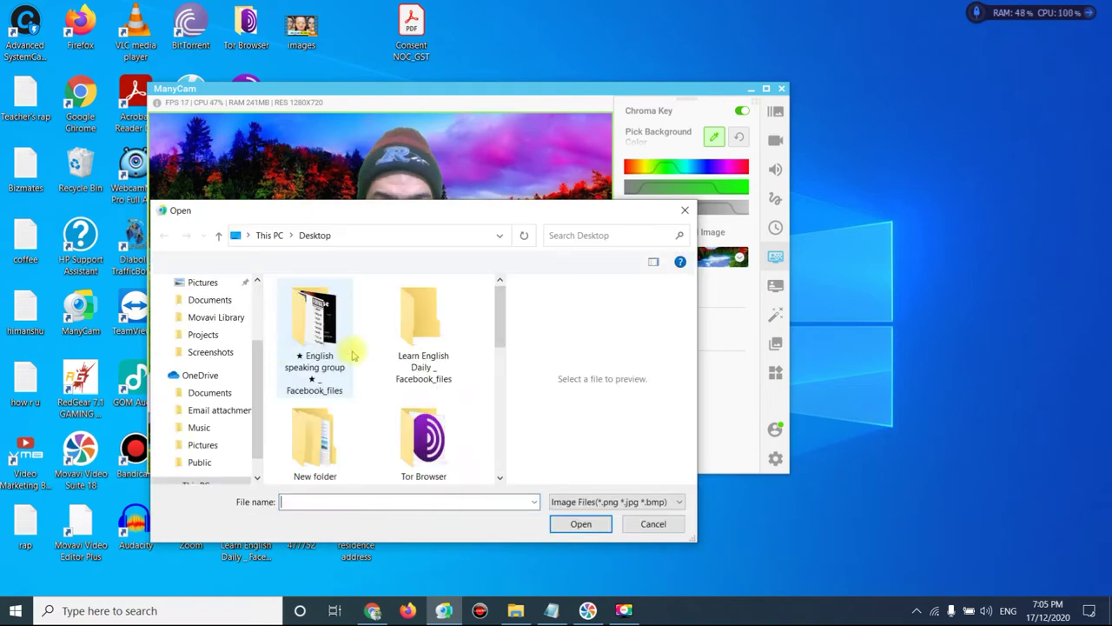
scroll(459, 373, down, 5)
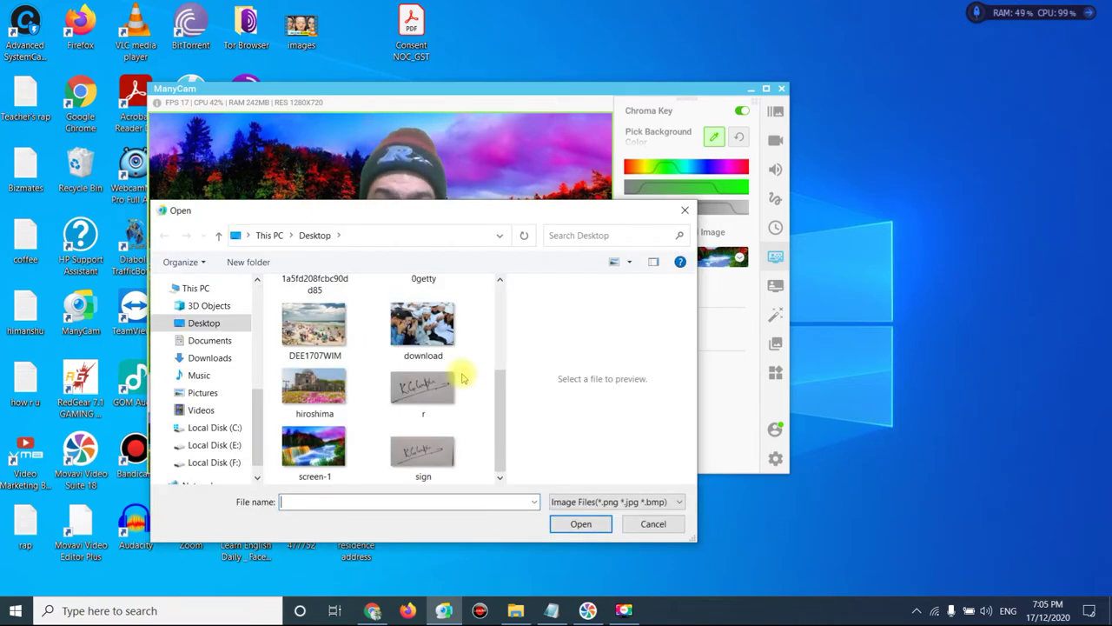
scroll(461, 375, up, 5)
scroll(482, 350, down, 1)
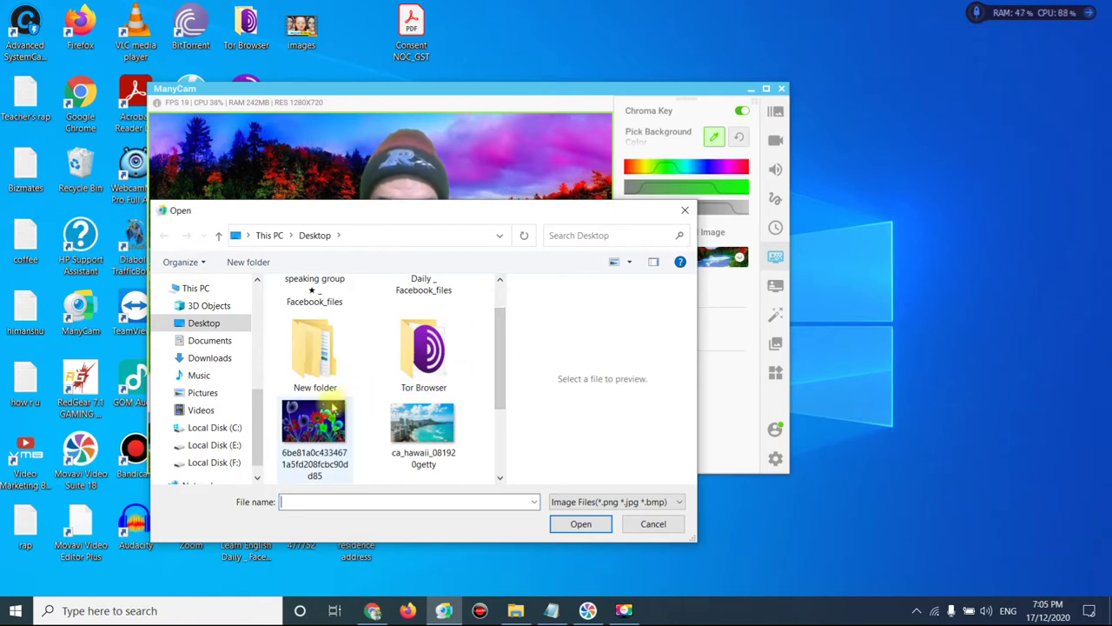
click(318, 417)
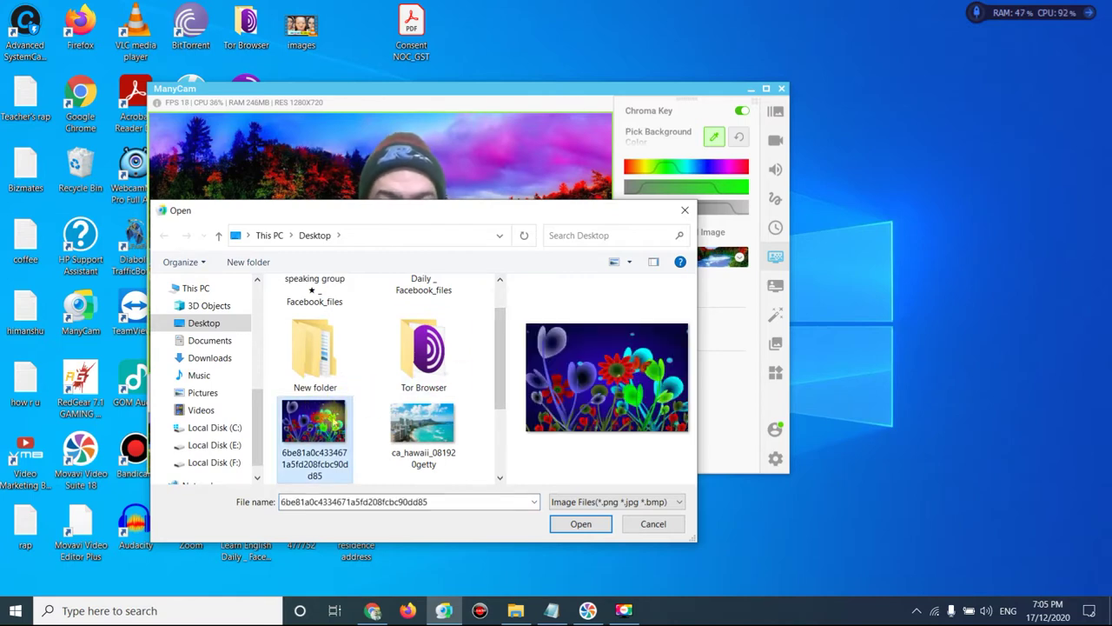
double_click(315, 425)
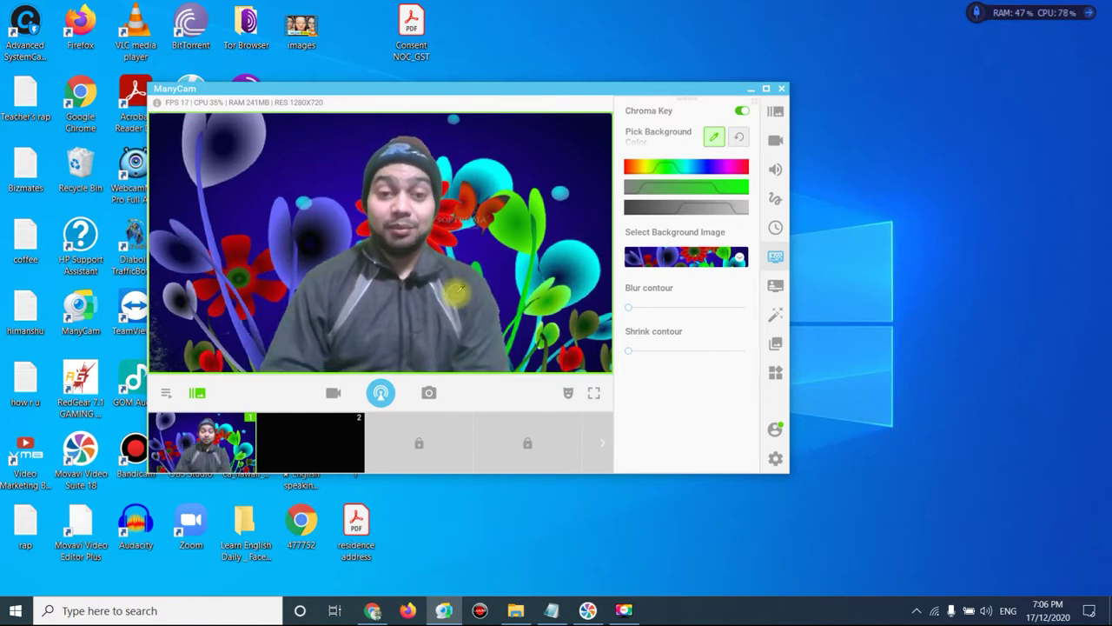
click(737, 113)
- Show the first lower third over the camera picture and try to enable the second one too
click(773, 284)
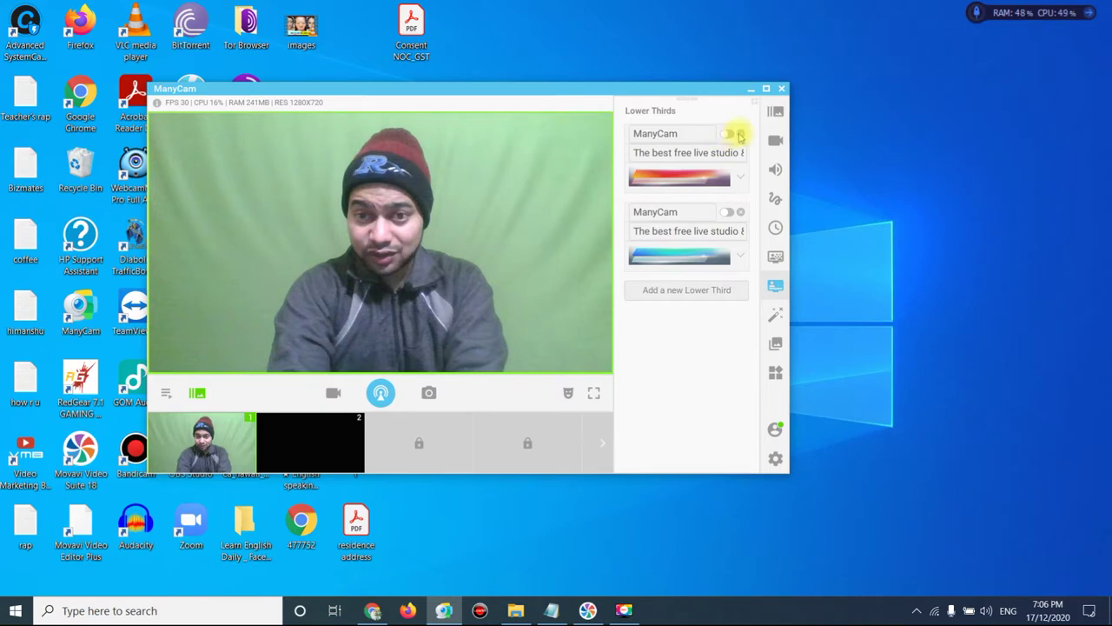
click(728, 213)
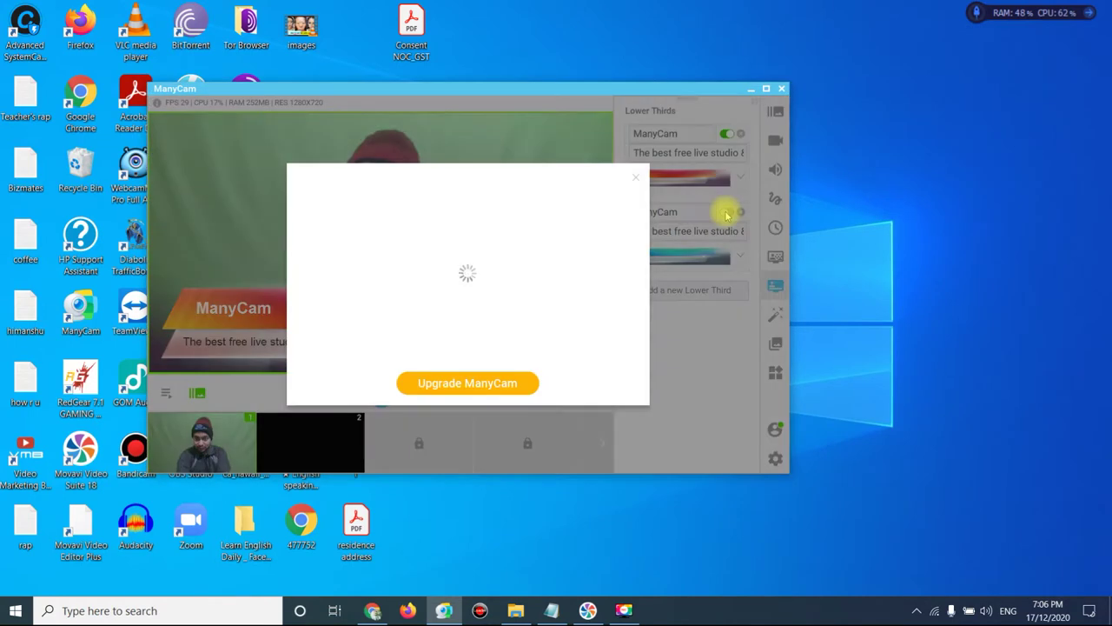
click(635, 177)
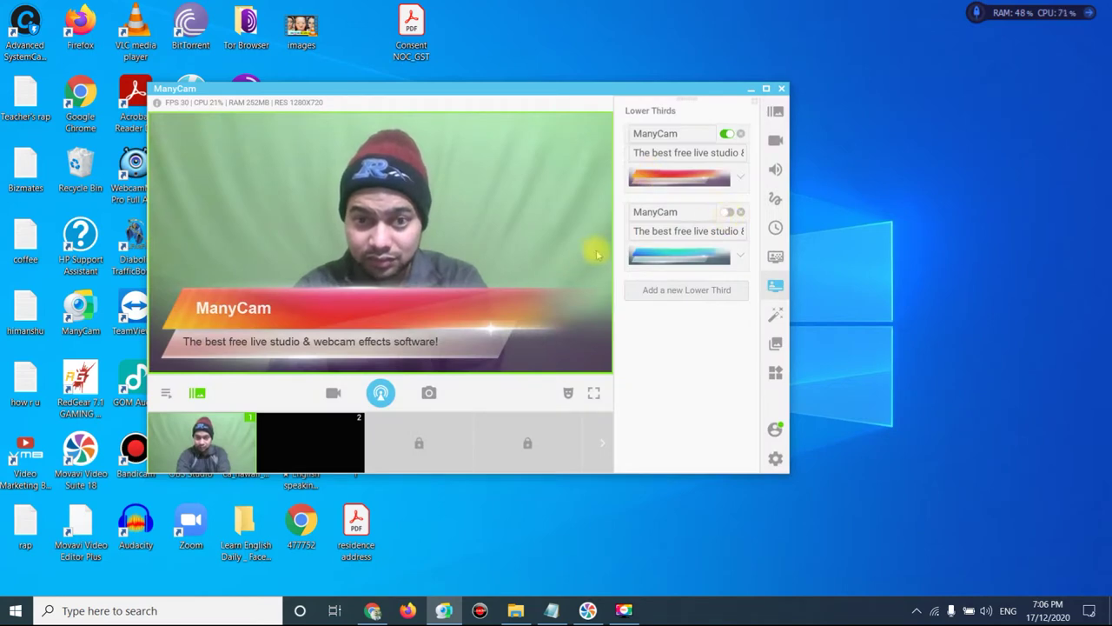
- Set the first lower third's second line to "My name is" plus the presenter's first name, and apply the dark-and-white bar style
click(693, 153)
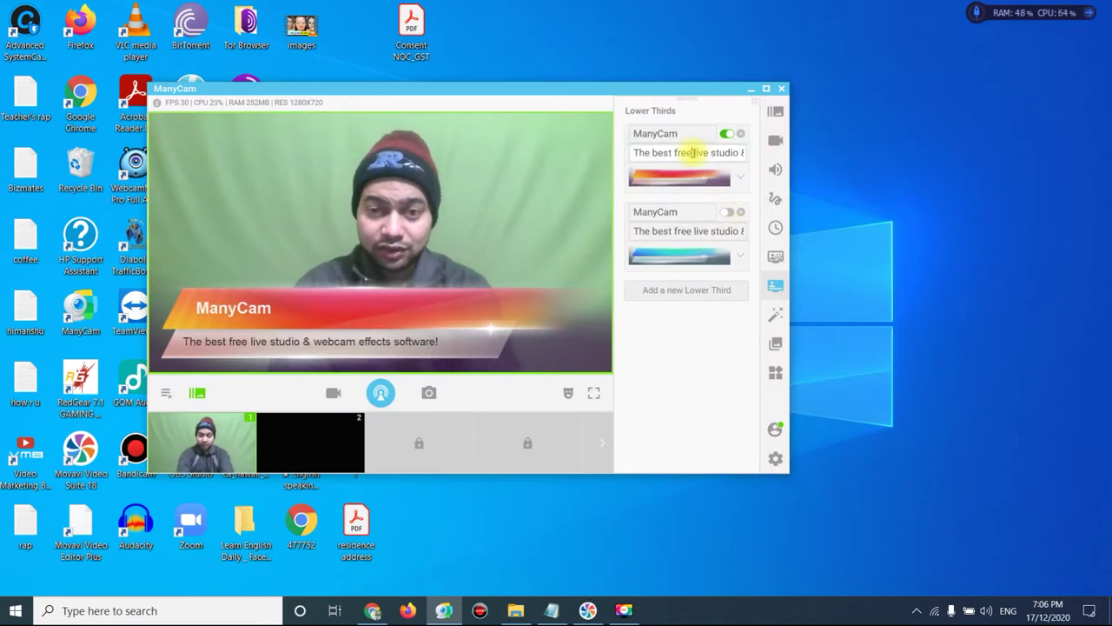
key(ctrl+a)
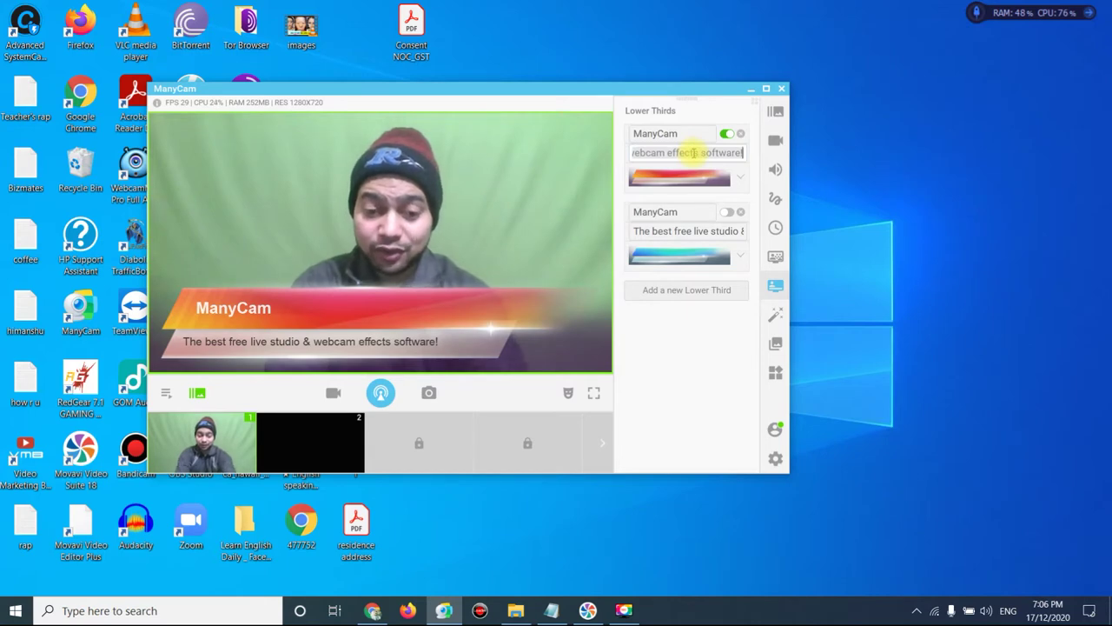
key(BackSpace)
text(y n)
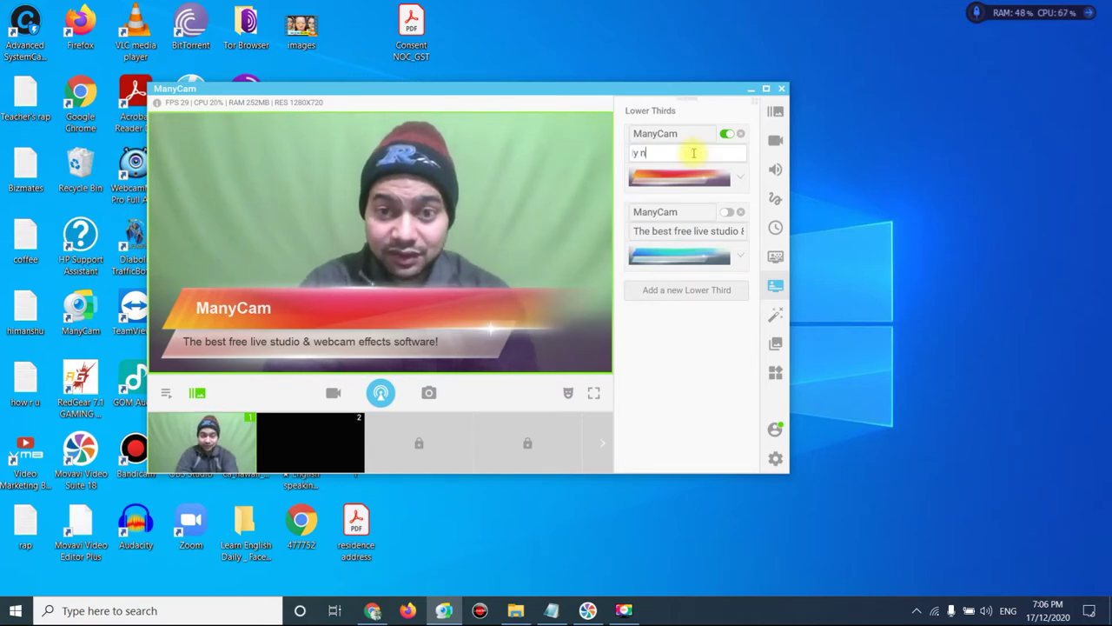
text(My)
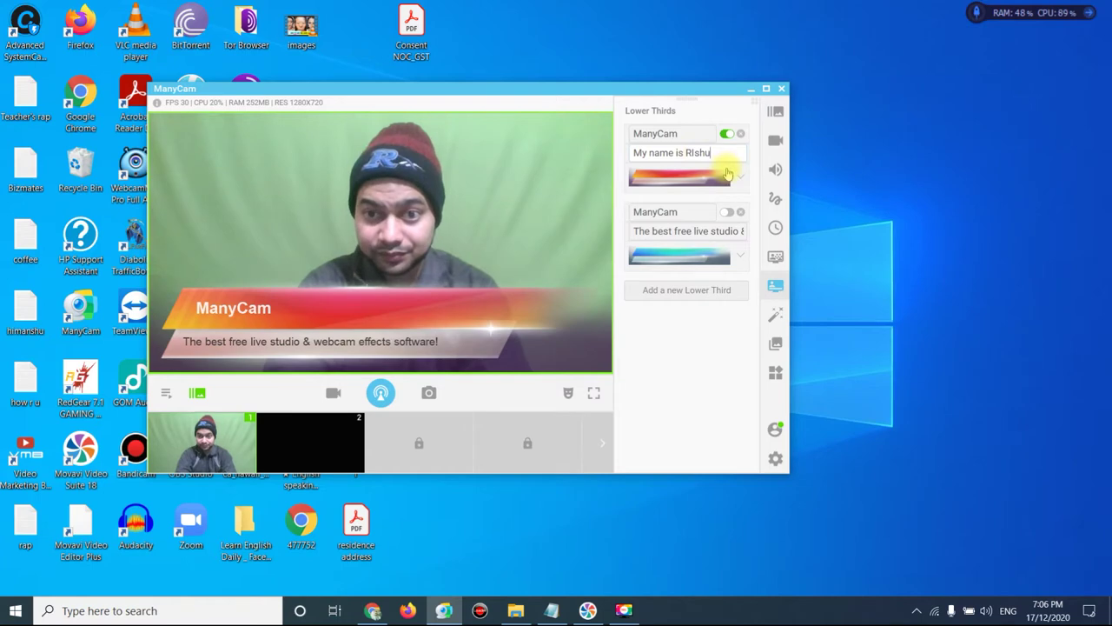
click(728, 178)
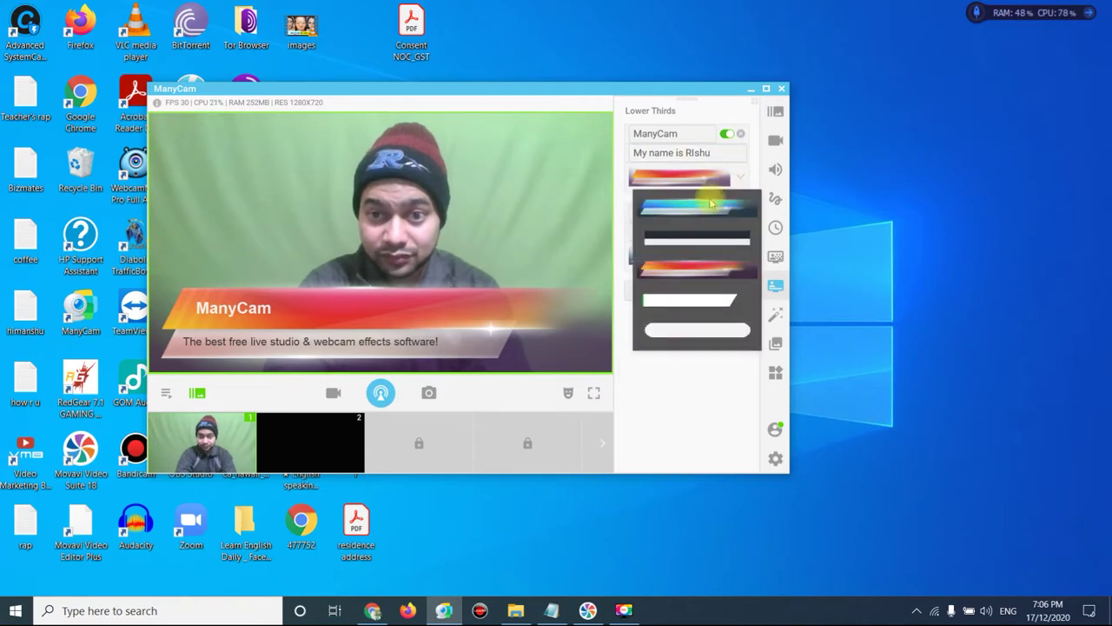
click(698, 249)
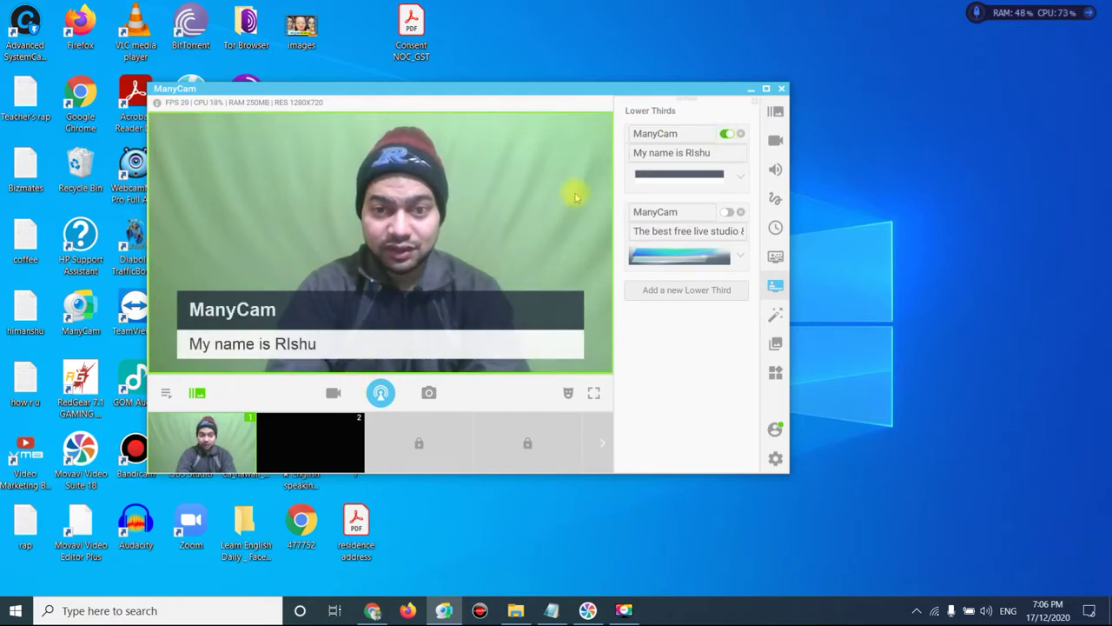
- Change the first lower third's title to "Name", refresh it over the camera picture, and hide it after showing it
double_click(678, 134)
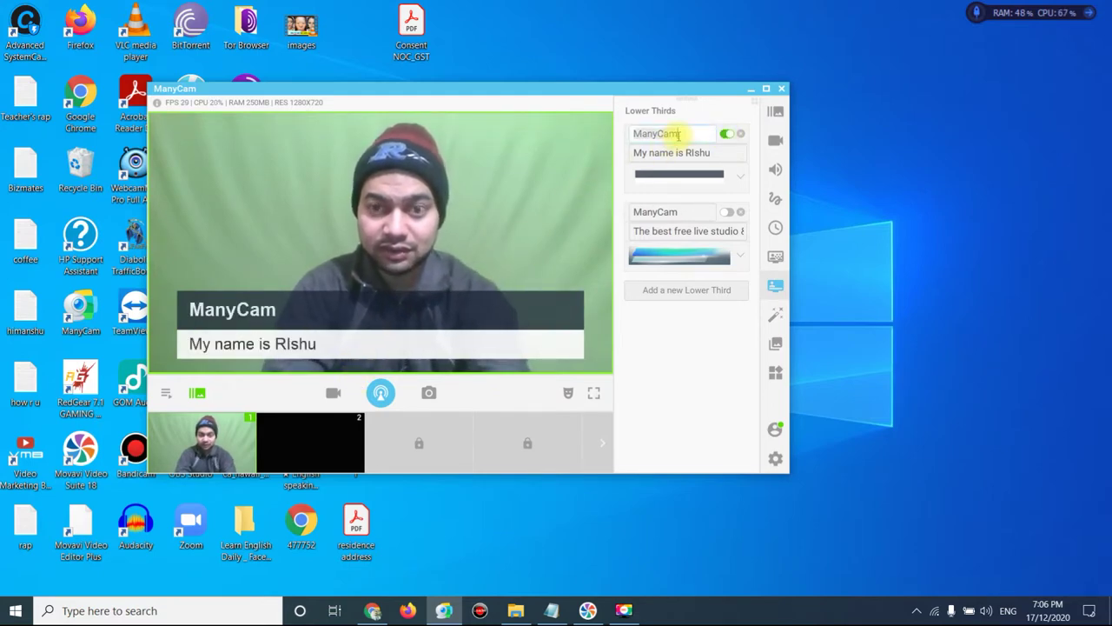
text(Namw)
key(BackSpace)
text(e)
click(727, 134)
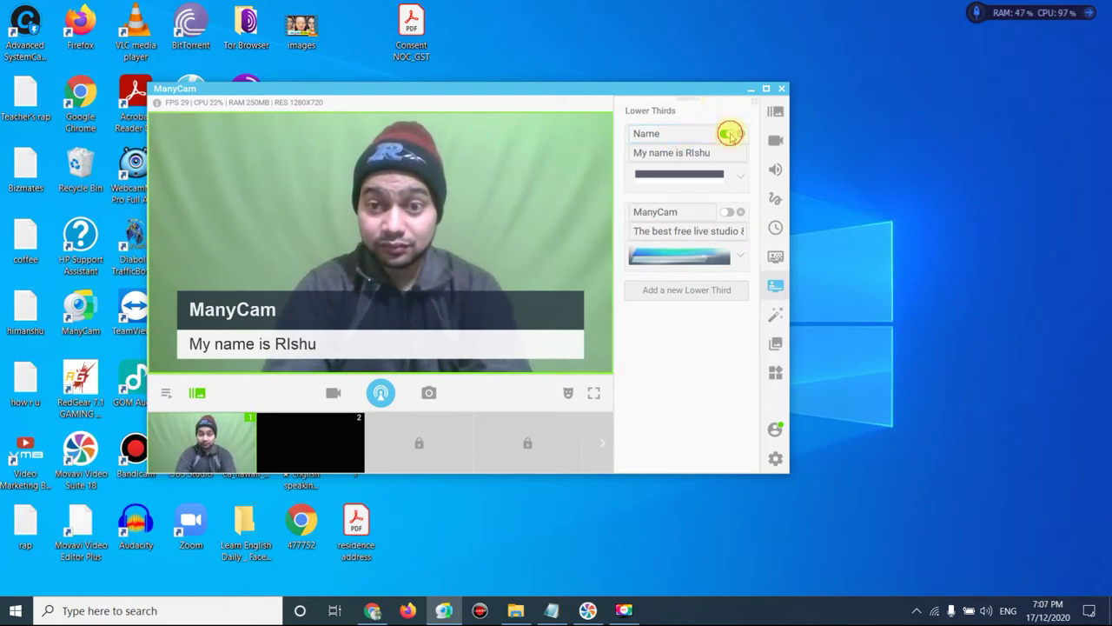
click(728, 134)
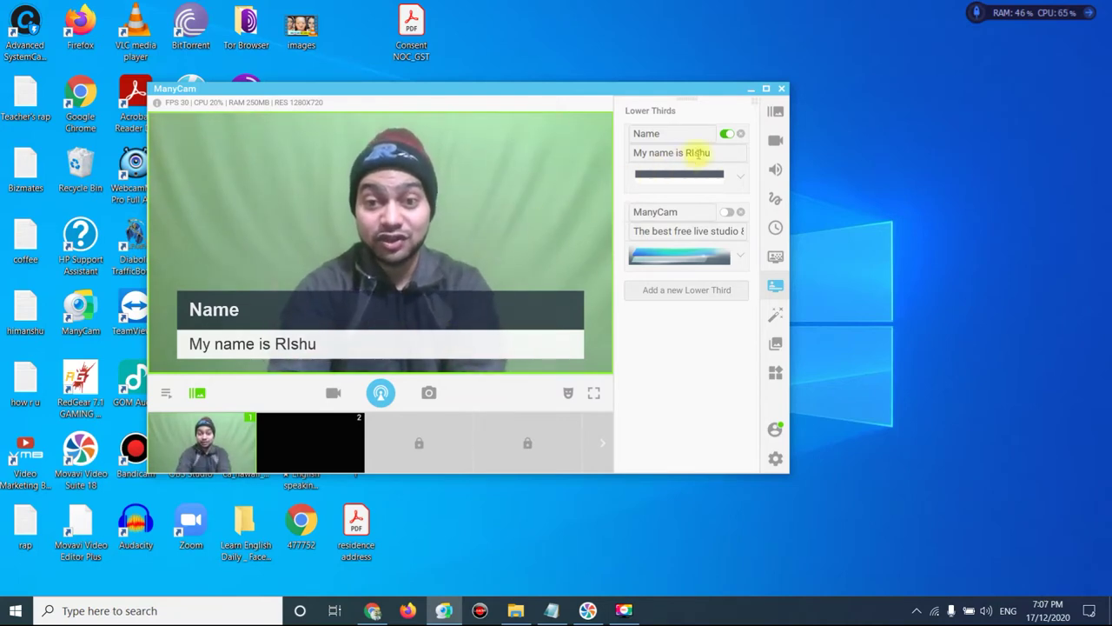
click(726, 135)
- Show the 3D Monkey Animation effect from the Groups effects over the camera picture and remove it again
click(775, 312)
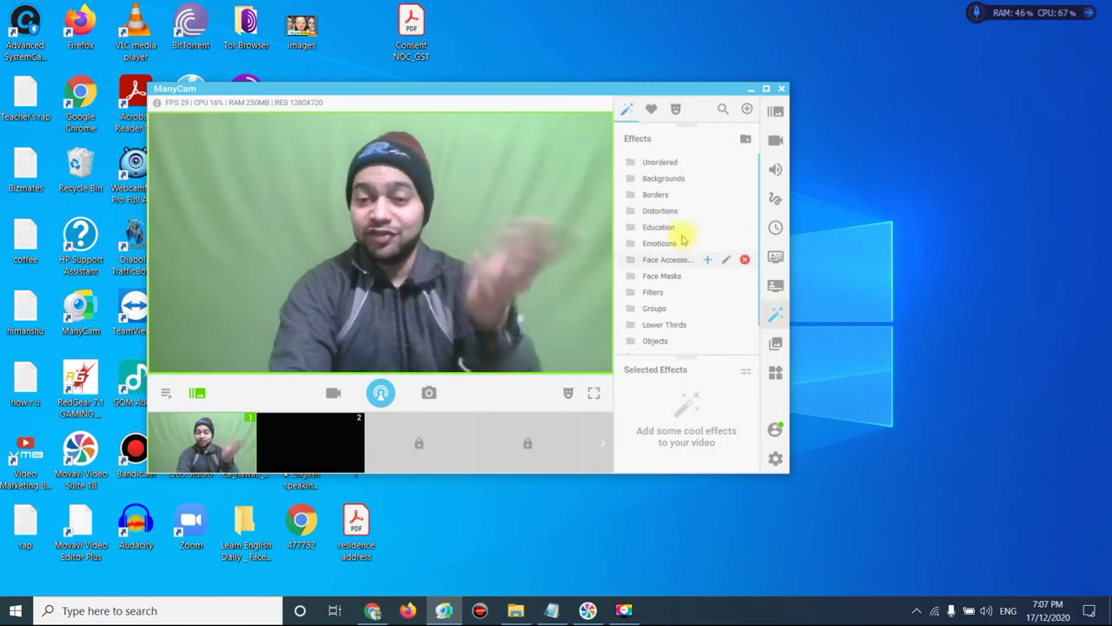
scroll(682, 235, down, 1)
scroll(682, 239, up, 1)
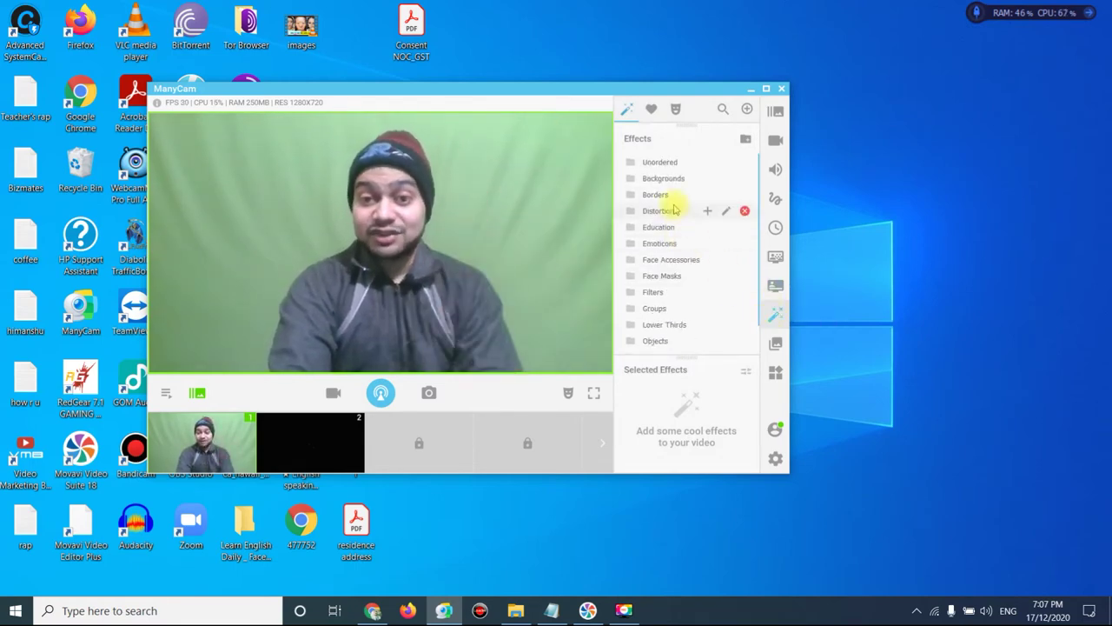
scroll(675, 260, down, 1)
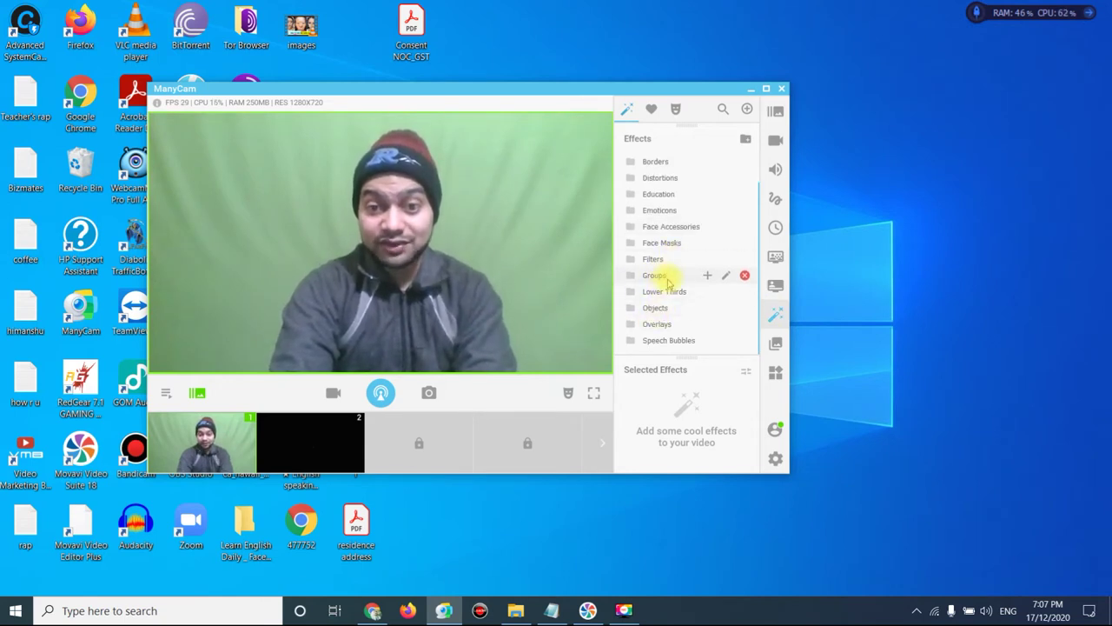
click(664, 276)
scroll(664, 295, down, 2)
scroll(665, 300, up, 2)
click(662, 301)
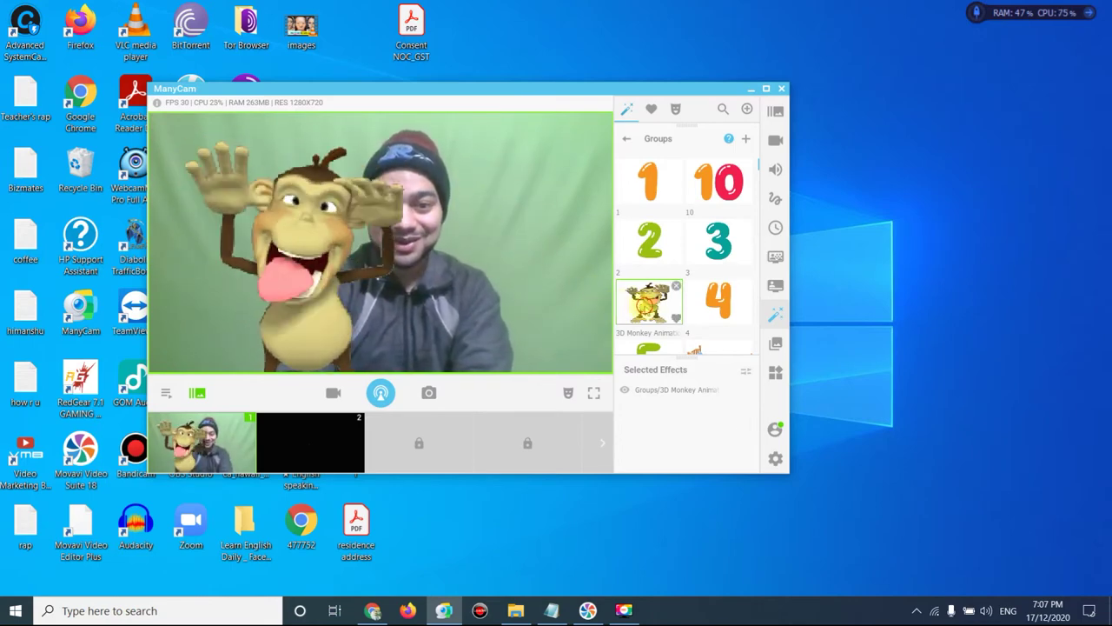
click(650, 300)
- Briefly show the number effects 1 and 2 over the camera picture, removing each one again
click(655, 180)
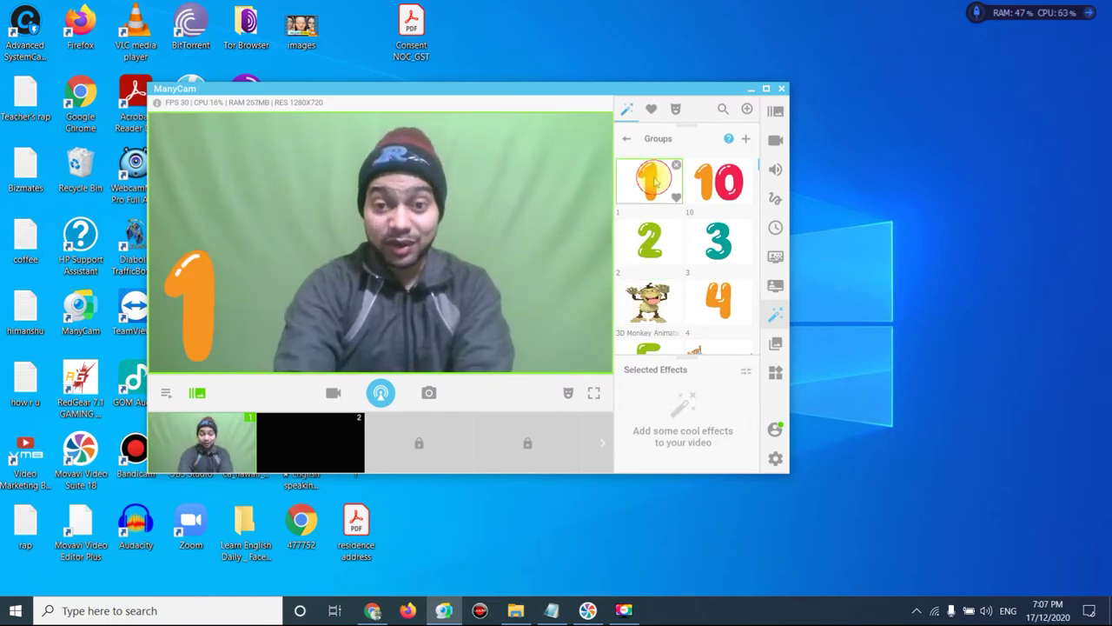
click(653, 180)
click(652, 233)
click(652, 230)
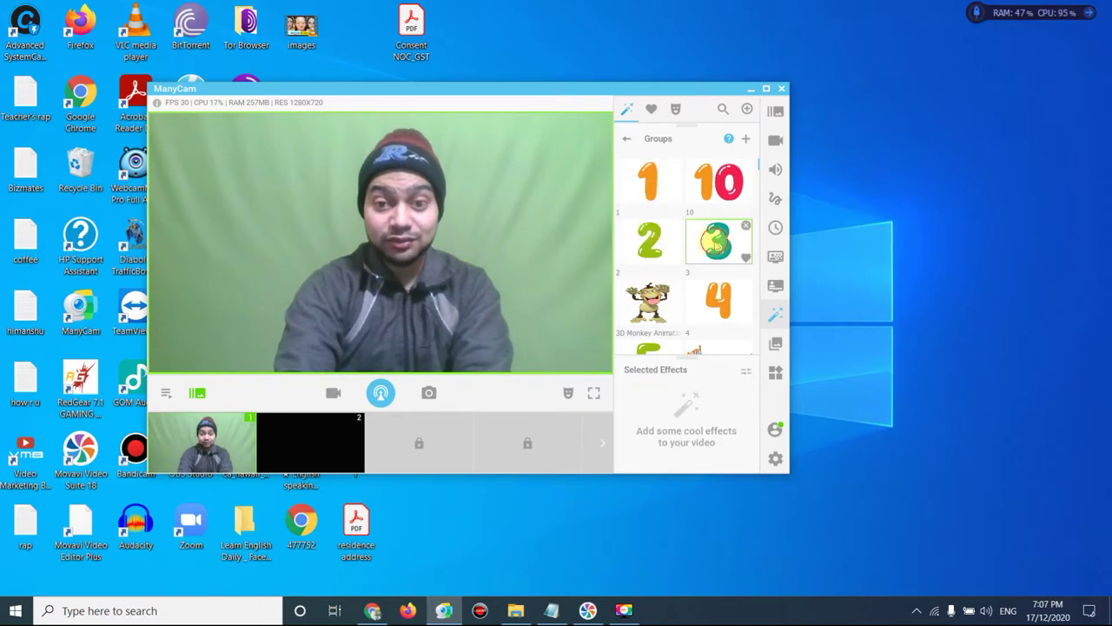
- Find the beach ball effect in Groups, show it over the camera picture, and remove it again
scroll(719, 239, down, 3)
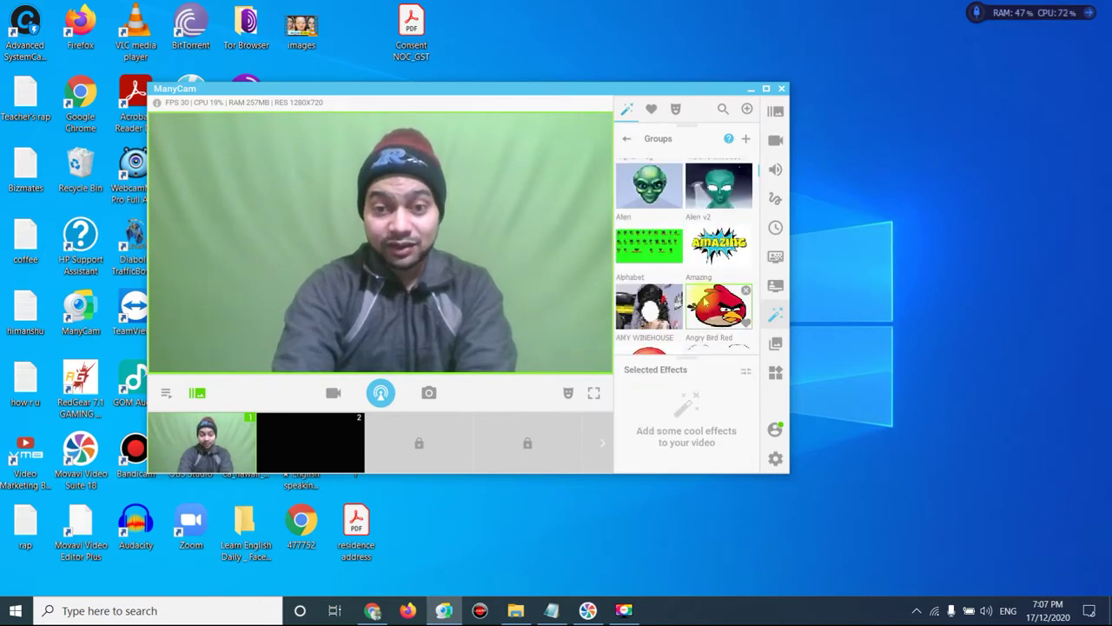
scroll(721, 286, down, 3)
scroll(721, 295, down, 4)
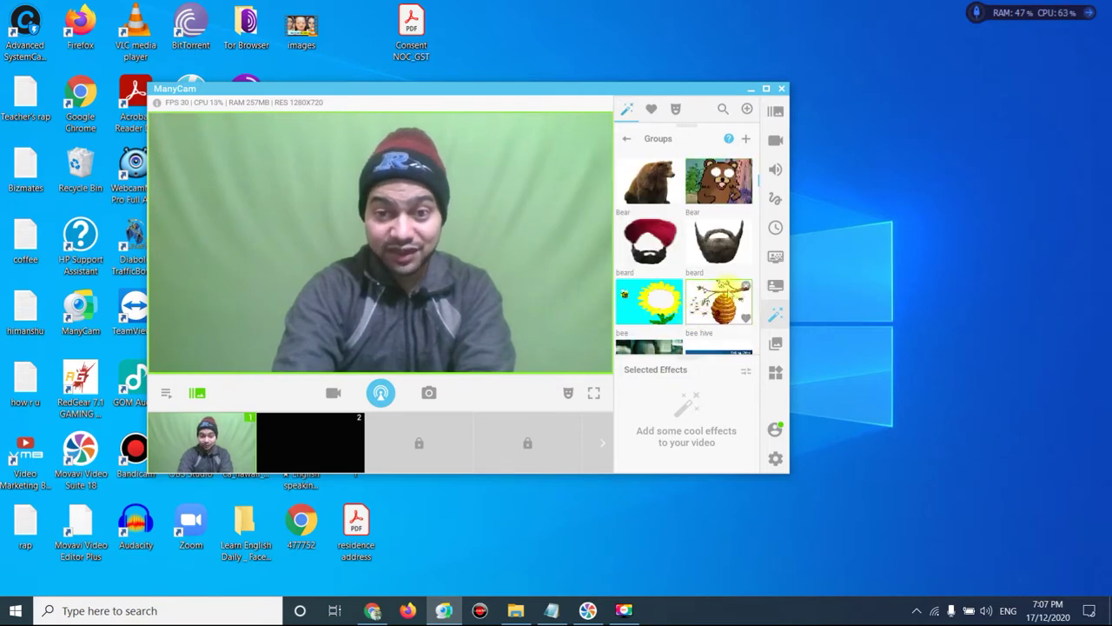
scroll(699, 289, up, 2)
click(718, 259)
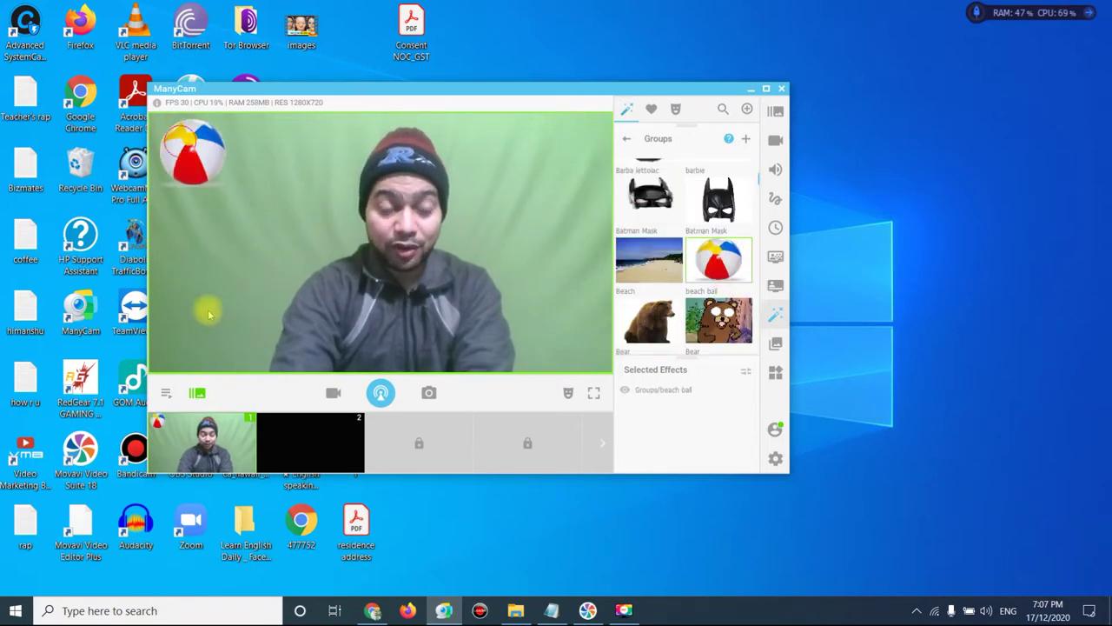
click(721, 277)
- Find the Disco Alien effect in Groups and show it briefly over the camera picture
scroll(721, 276, down, 5)
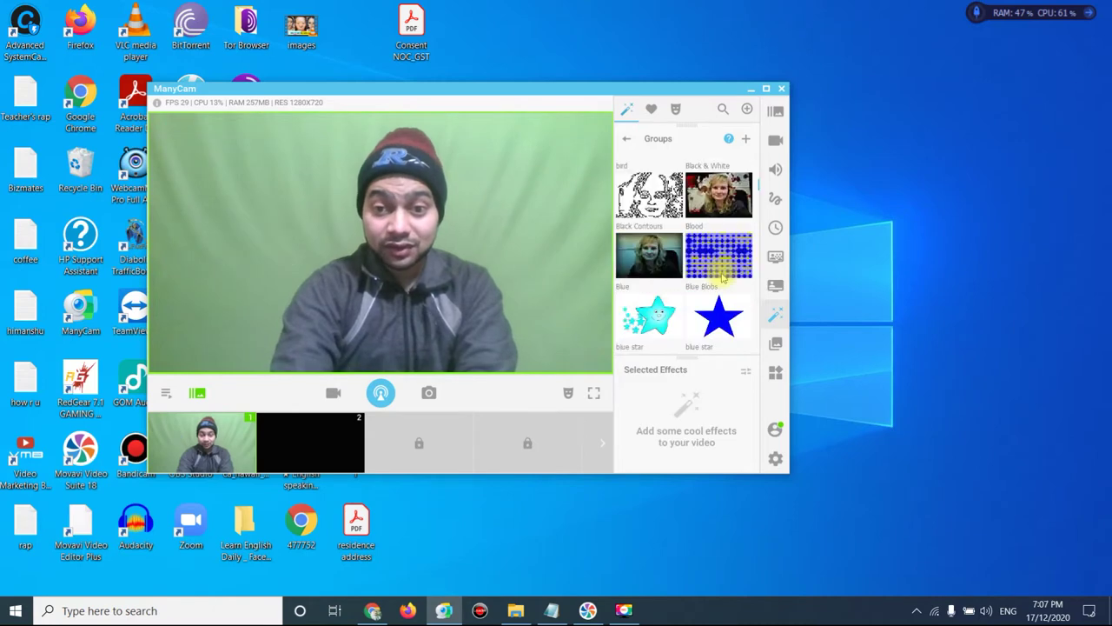
scroll(720, 278, down, 5)
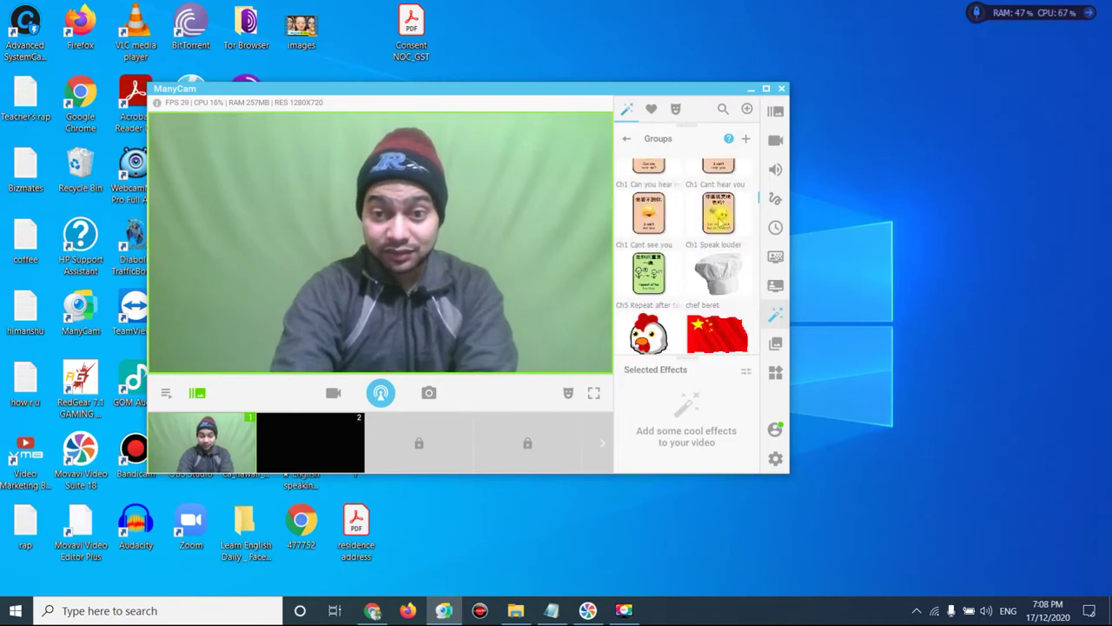
scroll(706, 298, down, 10)
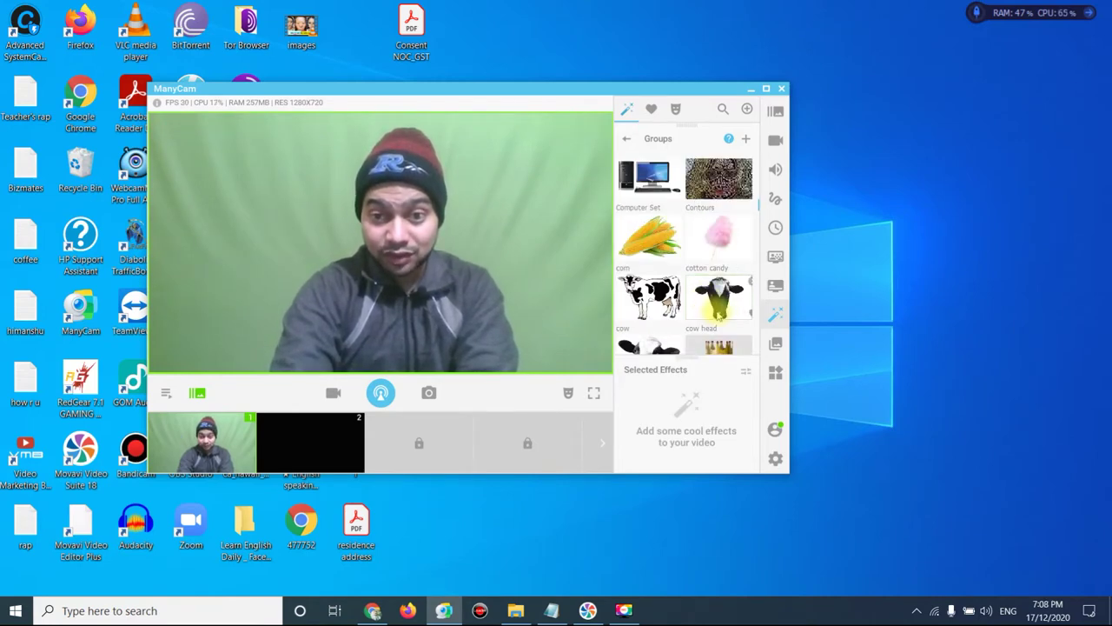
scroll(718, 316, down, 3)
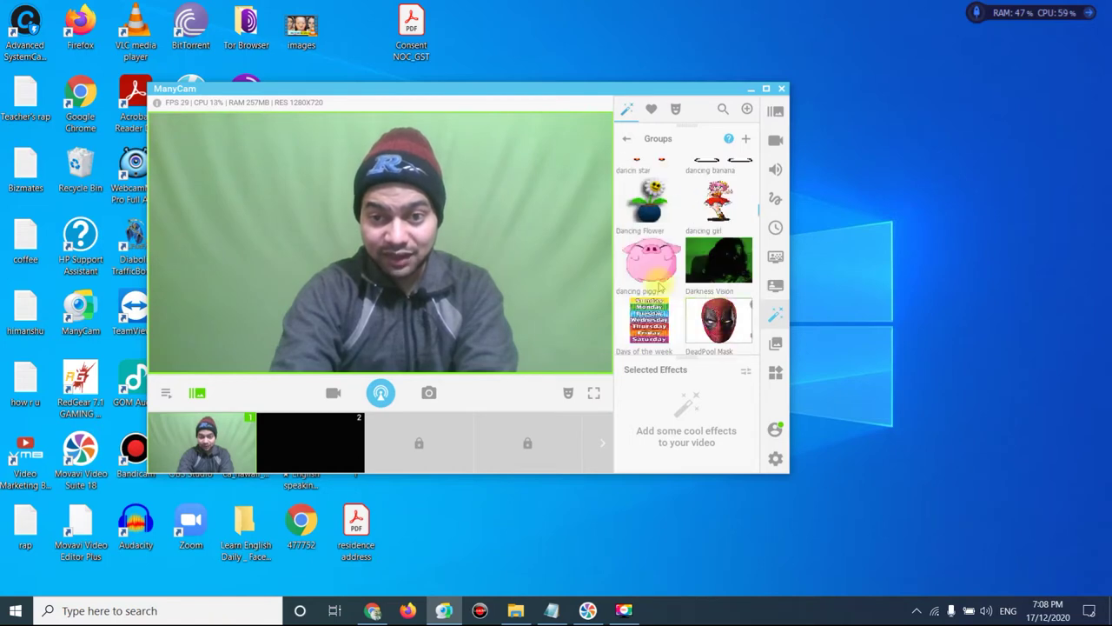
scroll(718, 300, down, 3)
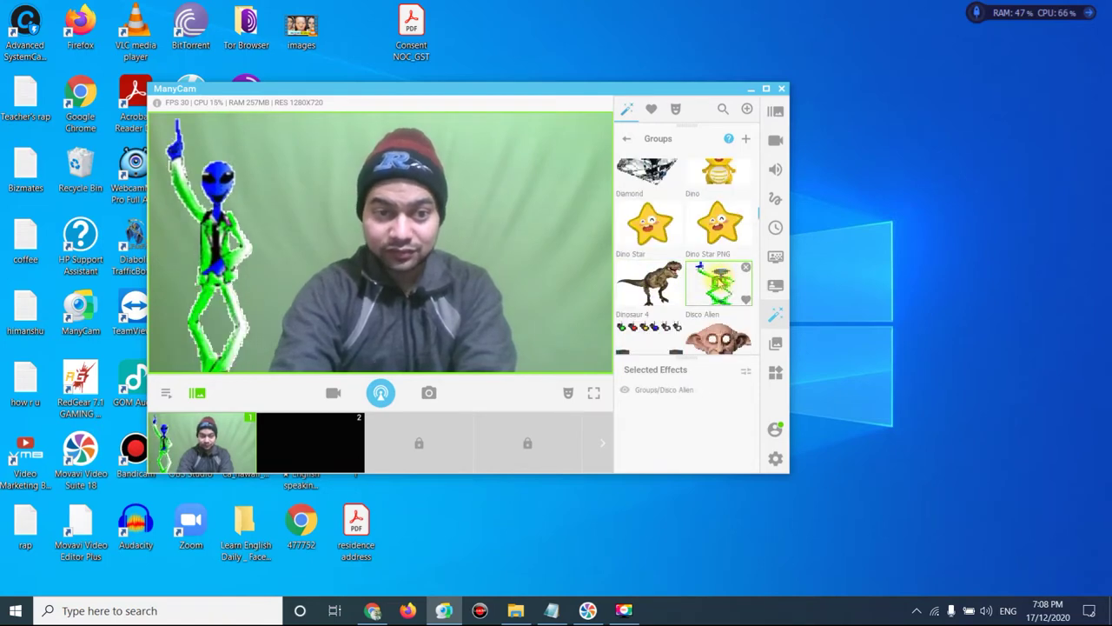
- Show the dancing piggy effect, move it down beside the presenter's shoulder in the camera picture, and remove it again
scroll(718, 280, up, 3)
click(649, 288)
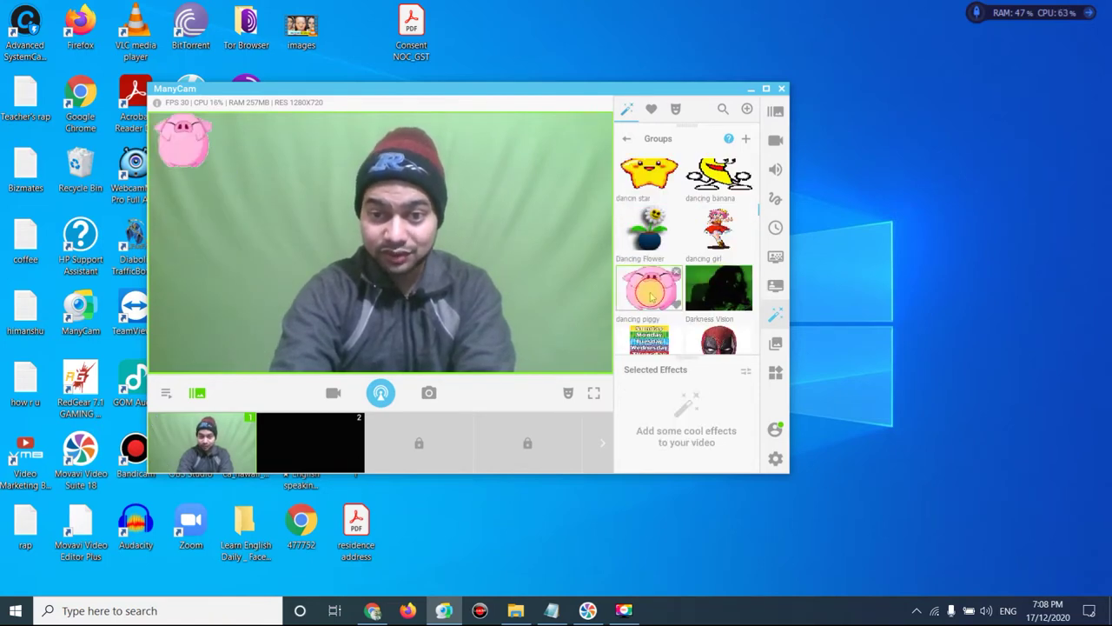
drag(182, 141, 267, 276)
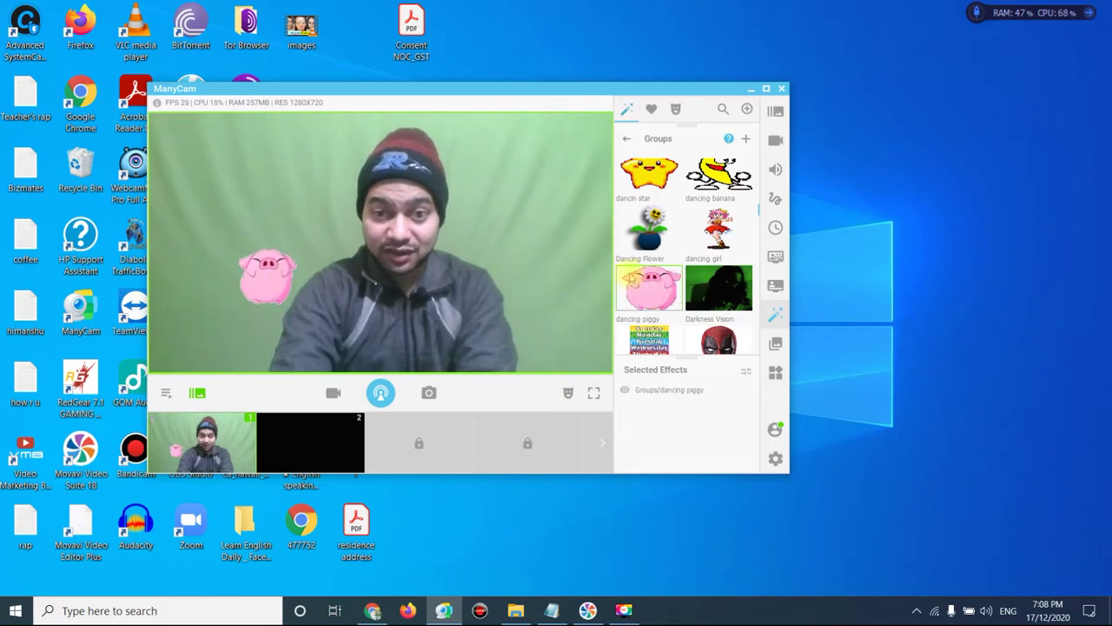
click(653, 280)
- Briefly show the Dancing Flower and dancing girl effects over the camera picture, removing each one again
click(648, 231)
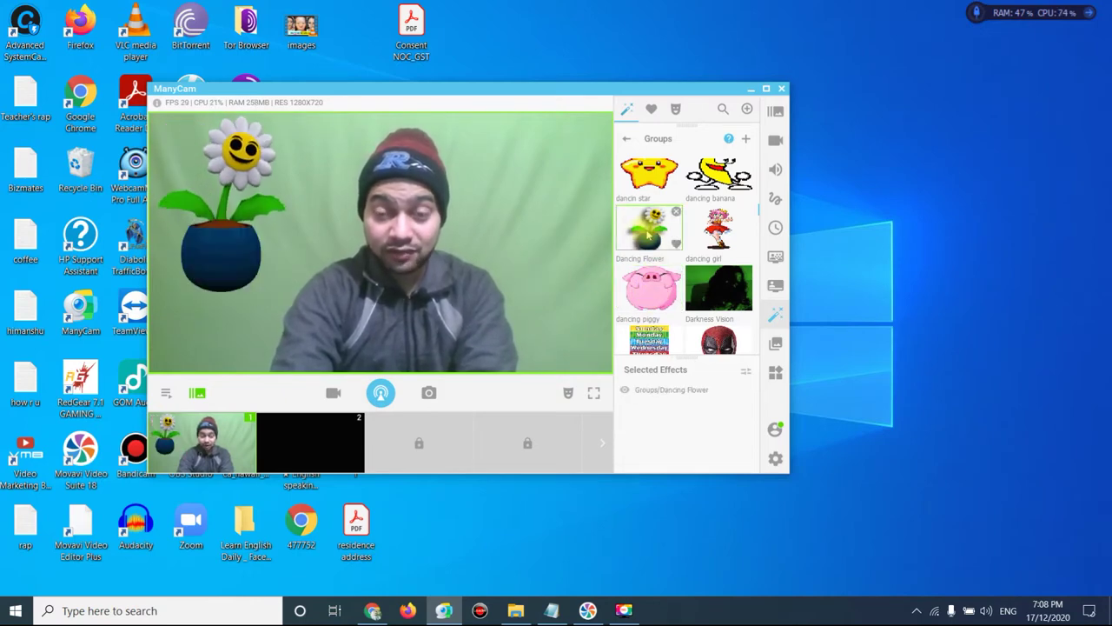
click(648, 231)
click(718, 229)
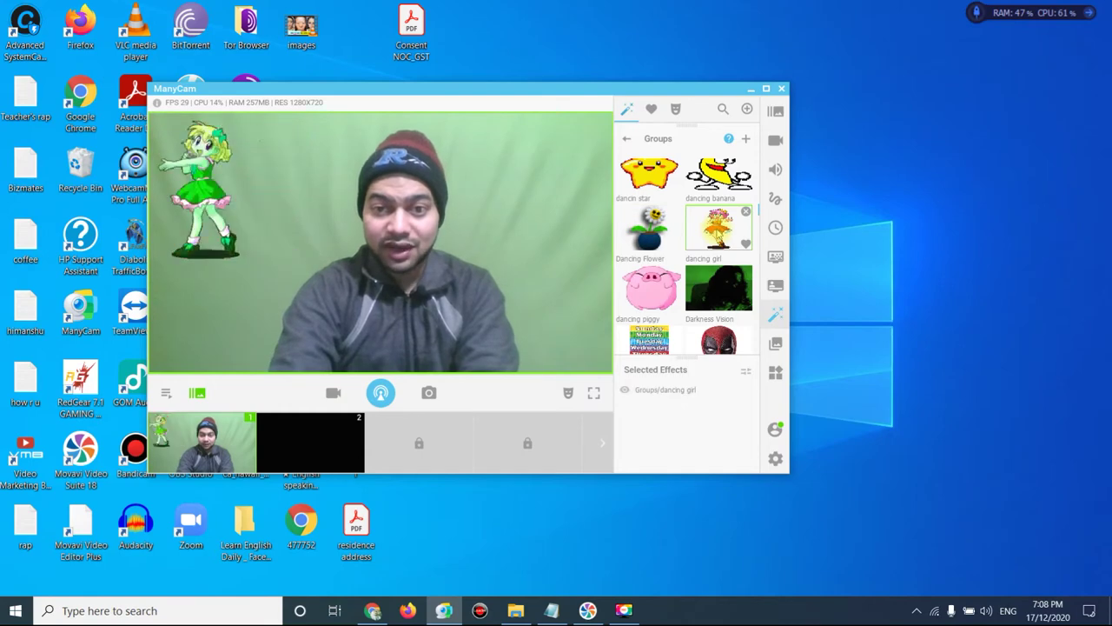
click(718, 231)
- Browse the Groups effects for animals, stars and medals that can serve as rewards in a lesson
scroll(717, 260, down, 3)
scroll(717, 271, down, 8)
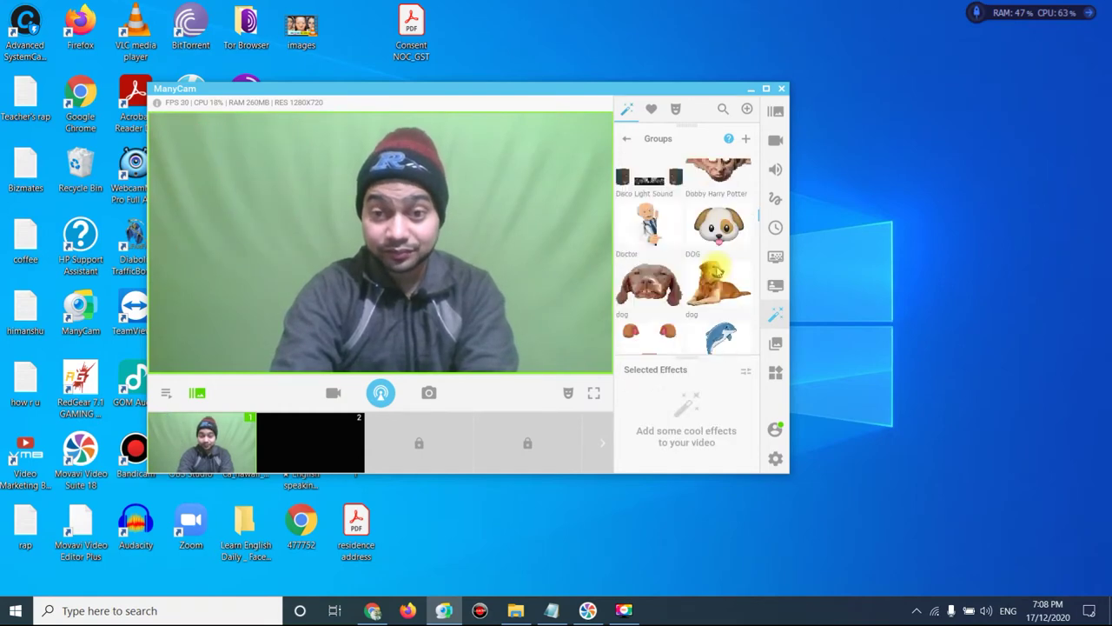
scroll(705, 297, down, 10)
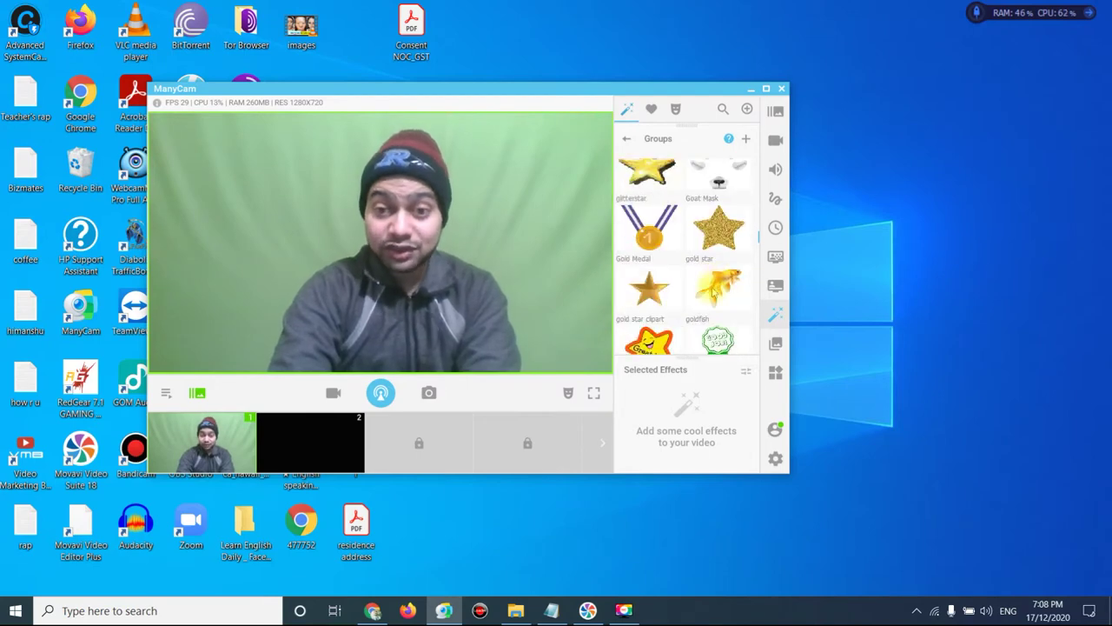
scroll(714, 278, up, 2)
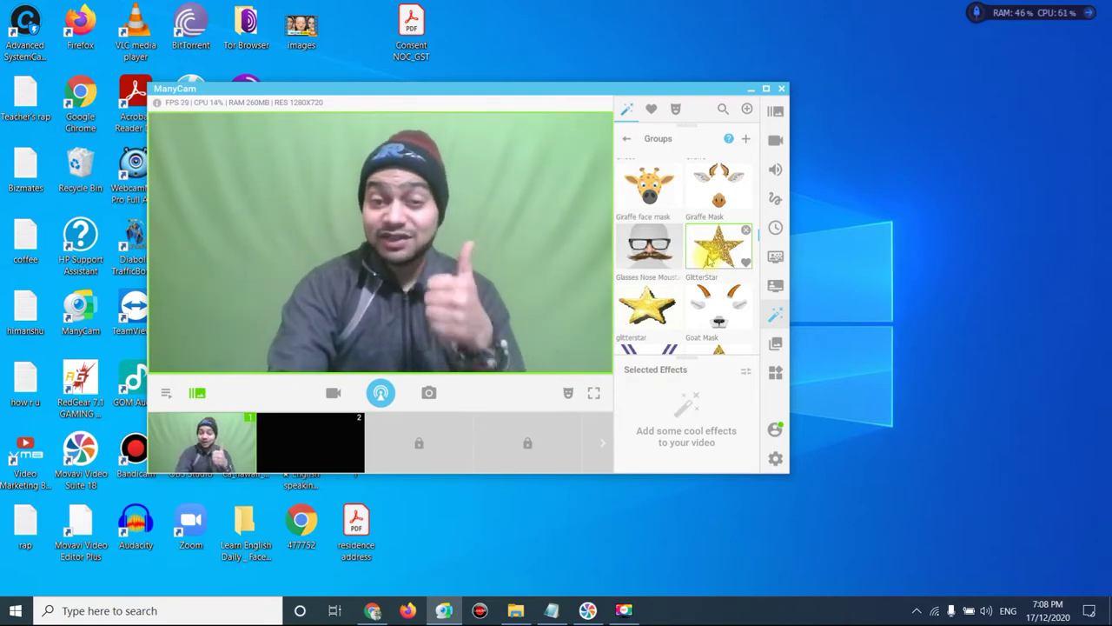
scroll(700, 304, down, 1)
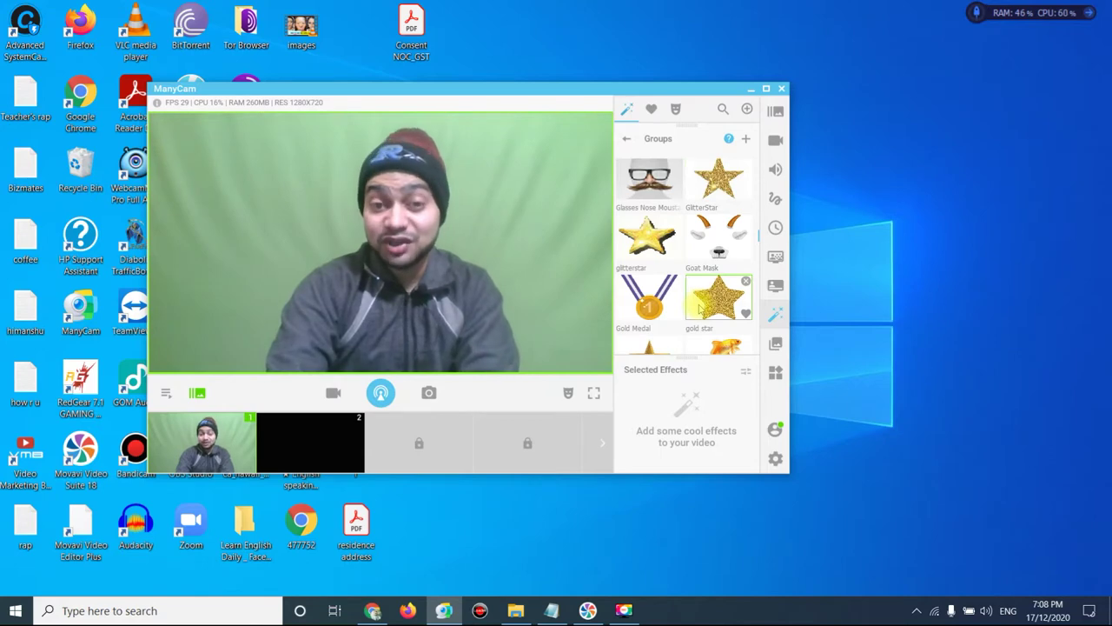
scroll(700, 308, down, 5)
scroll(701, 252, down, 15)
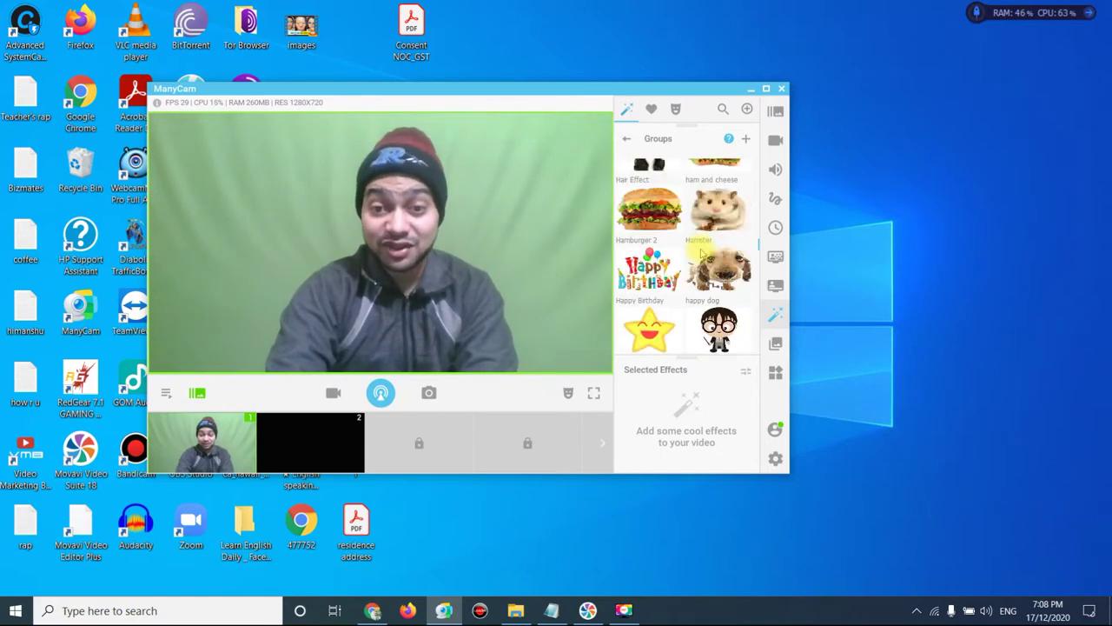
scroll(700, 252, down, 5)
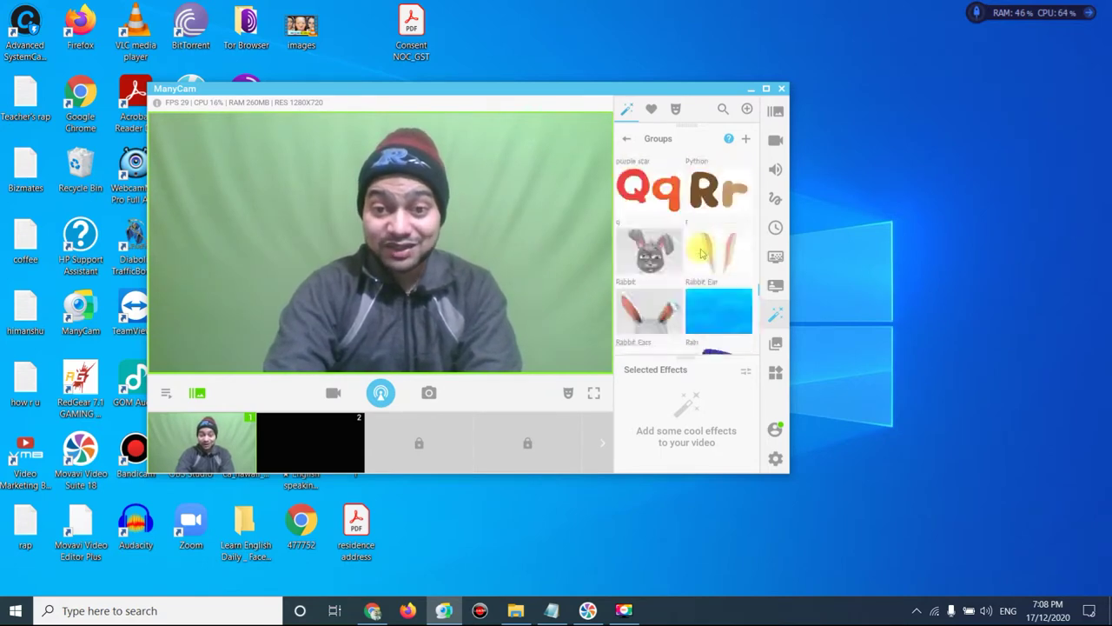
- Add the purple star effect from Groups and place it in the empty background beside the presenter's head
scroll(700, 252, up, 3)
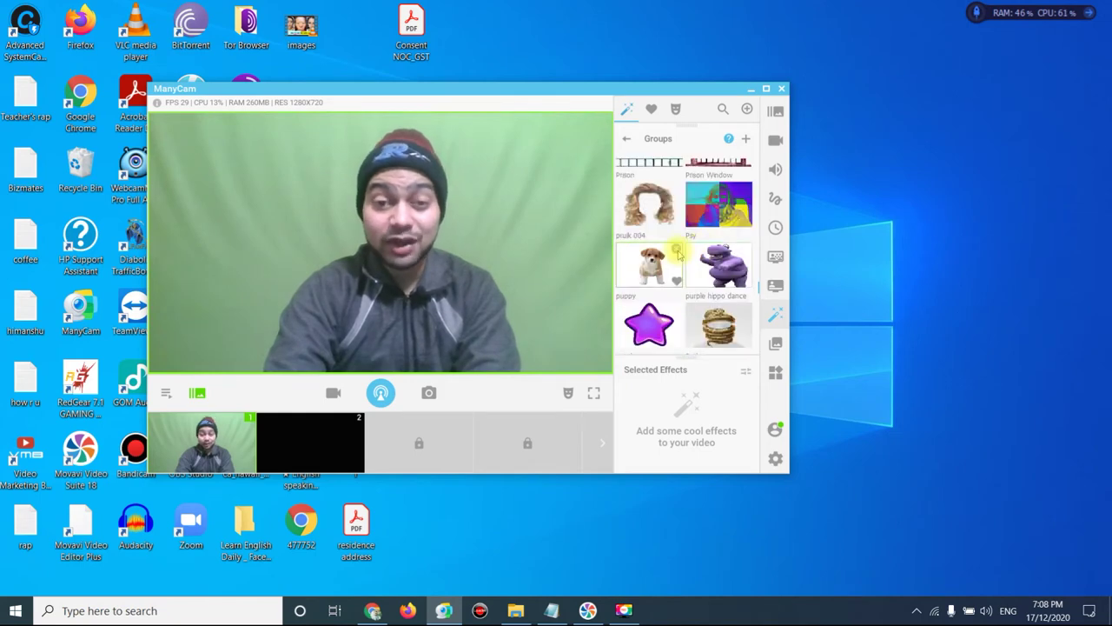
click(649, 324)
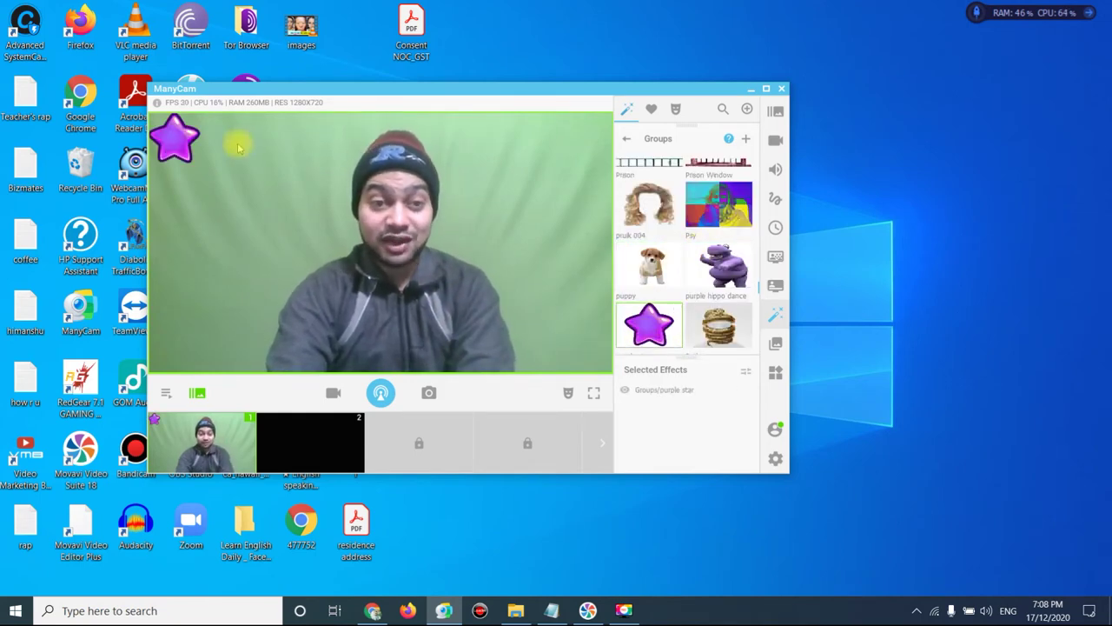
drag(170, 137, 219, 163)
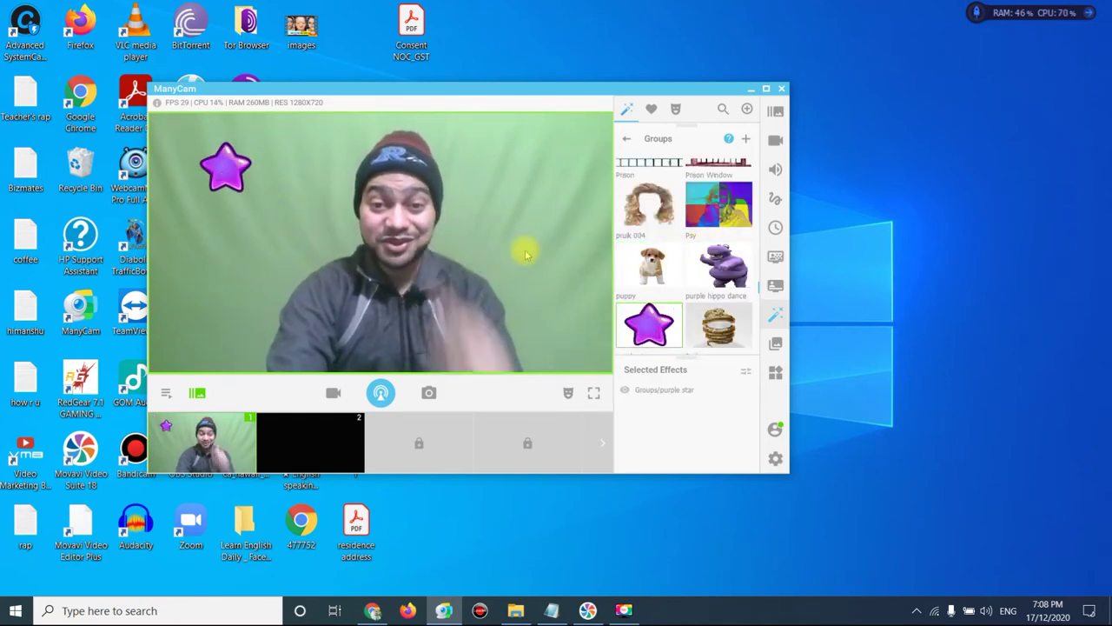
- Add the smiling rainbow star effect with arms and legs and place it directly below the purple star
scroll(647, 246, down, 5)
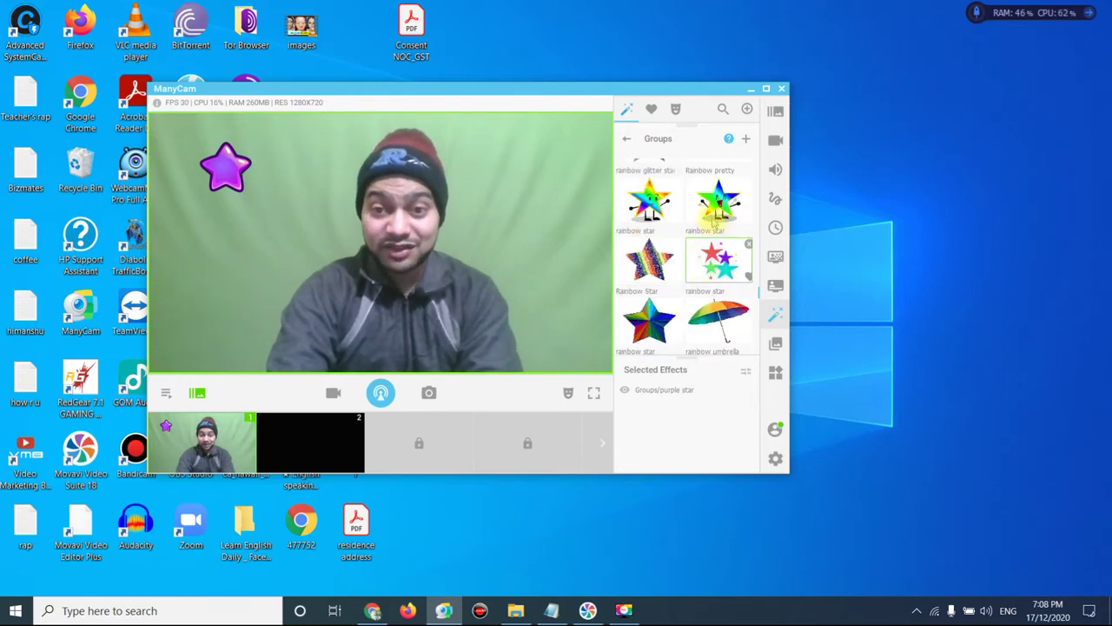
click(719, 199)
drag(223, 301, 283, 243)
- Find the glitterstar effect in Groups, add it to the camera picture, and place it between the purple star and the presenter
scroll(659, 197, down, 8)
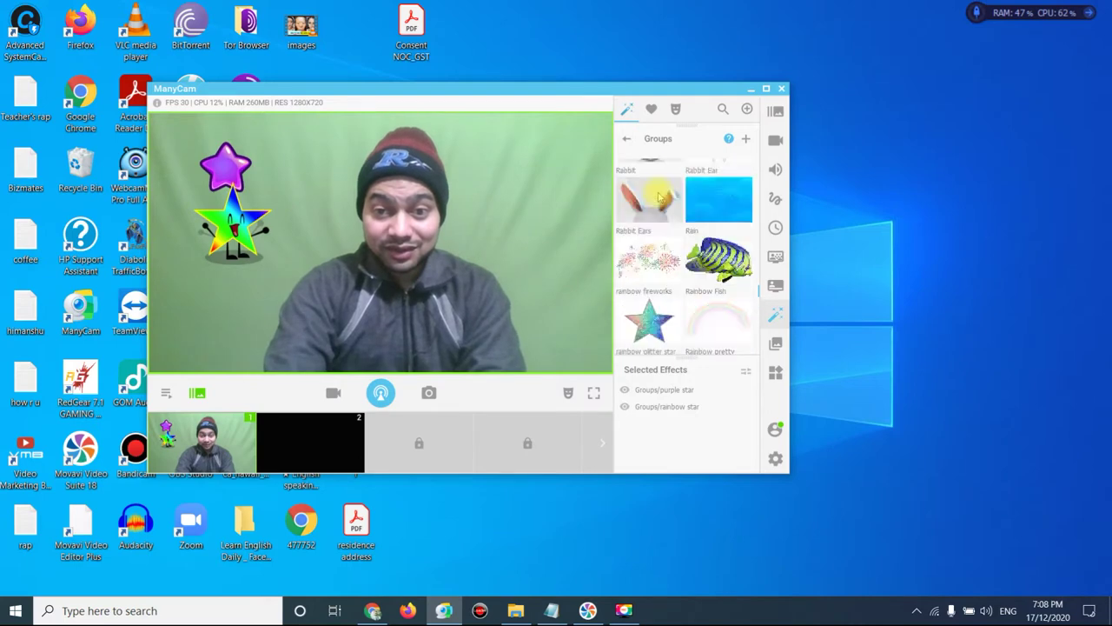
scroll(659, 197, down, 3)
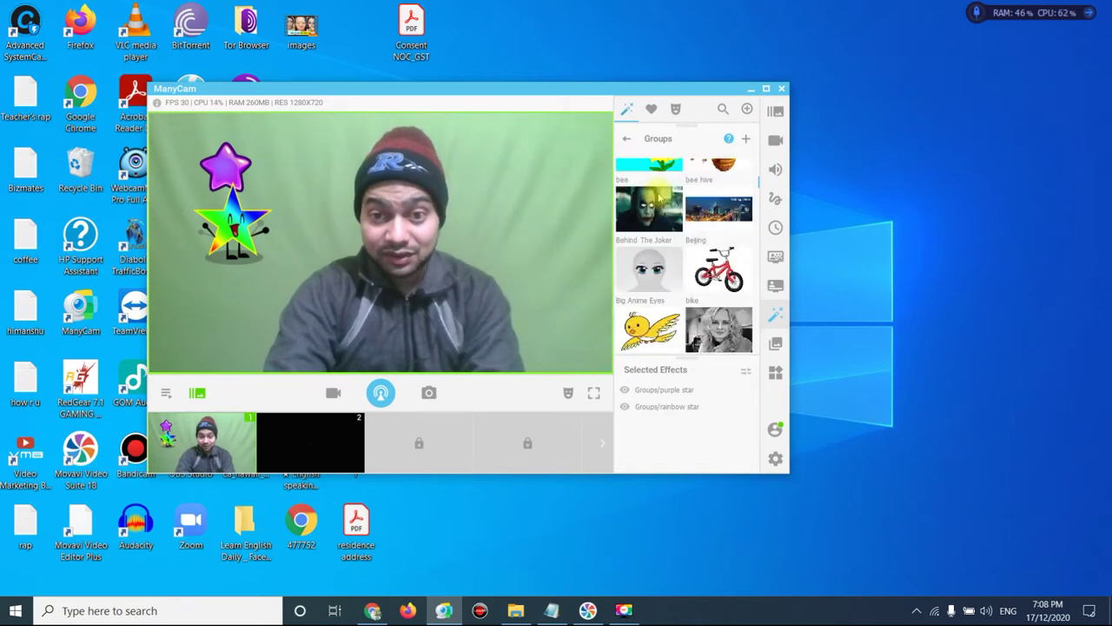
scroll(657, 198, up, 4)
scroll(660, 198, down, 7)
scroll(658, 197, down, 15)
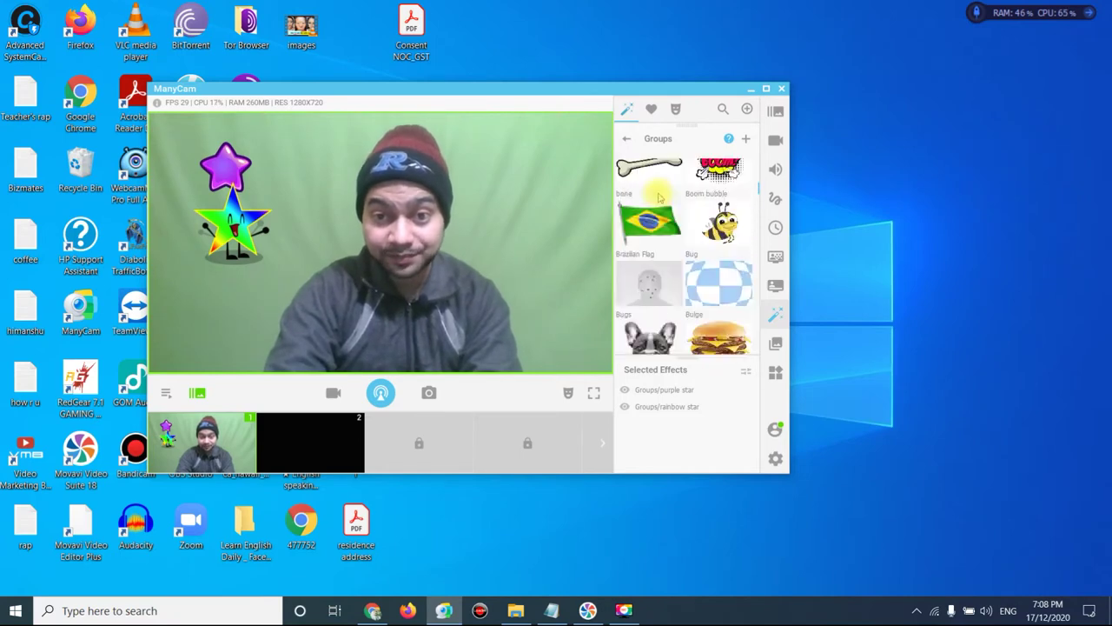
scroll(658, 198, down, 12)
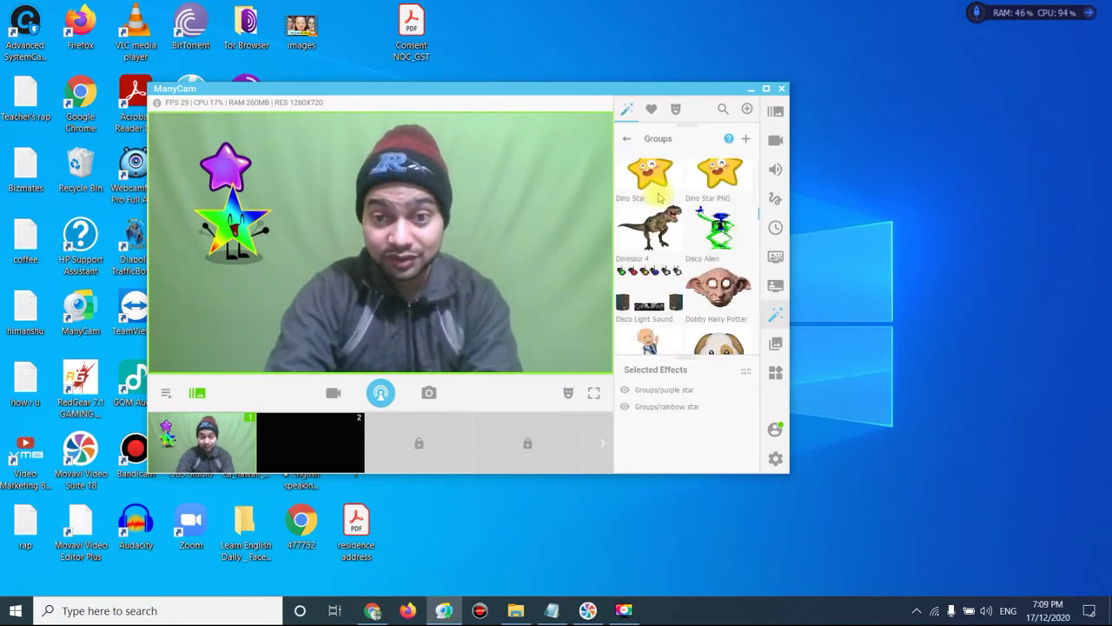
scroll(658, 259, down, 6)
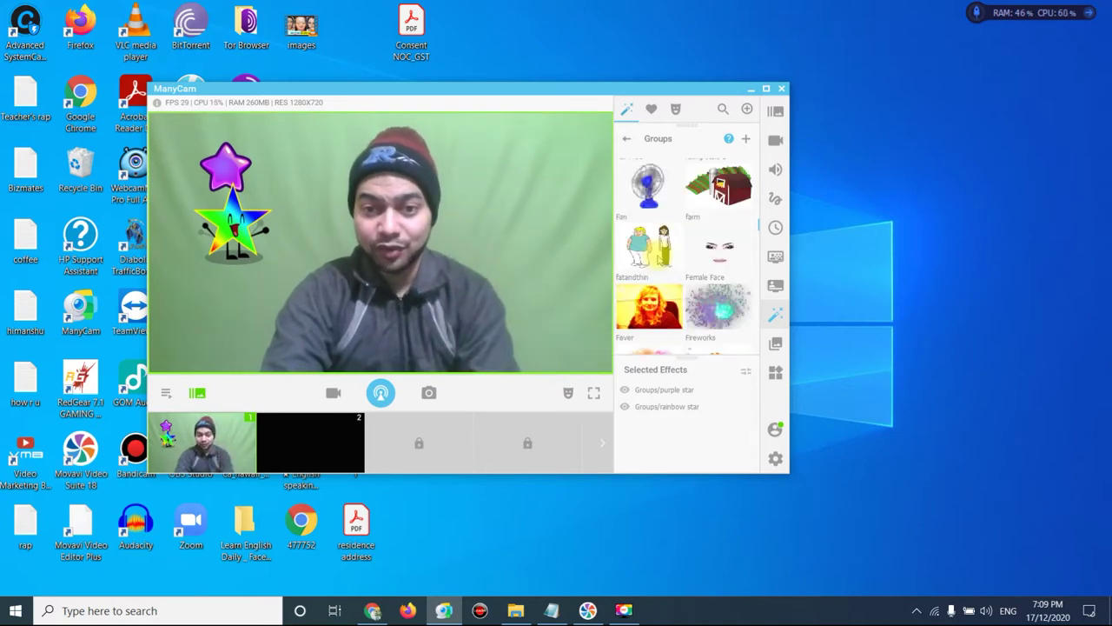
scroll(658, 258, down, 5)
scroll(658, 226, down, 6)
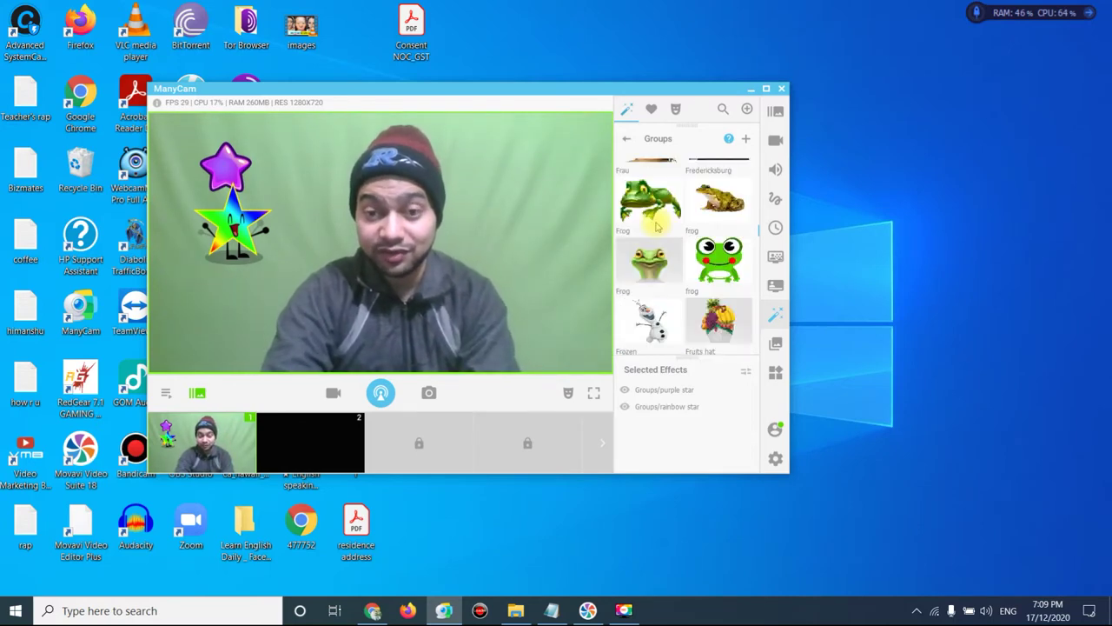
click(655, 230)
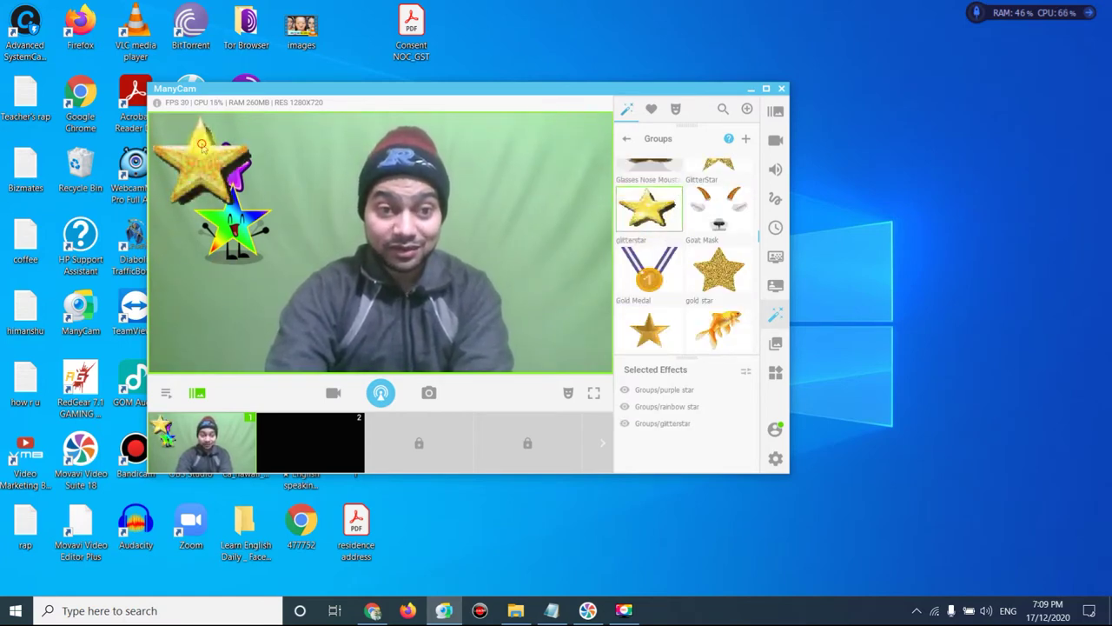
- Find the dancin star effect in Groups, add it, and place it below the glitterstar beside the rainbow star
scroll(655, 257, up, 5)
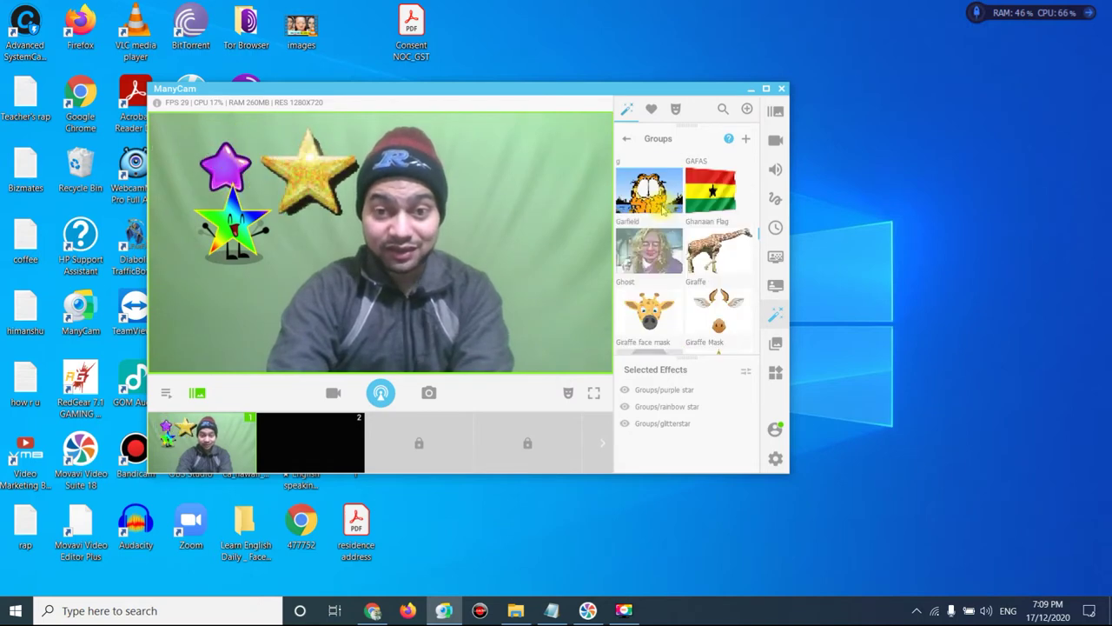
scroll(655, 257, up, 8)
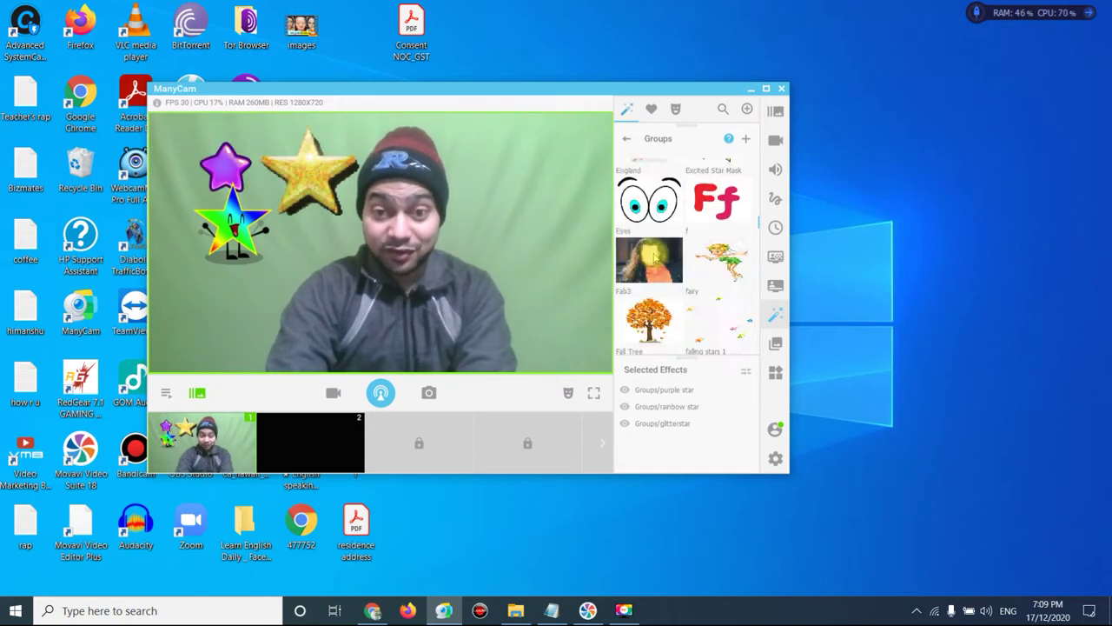
scroll(655, 258, up, 3)
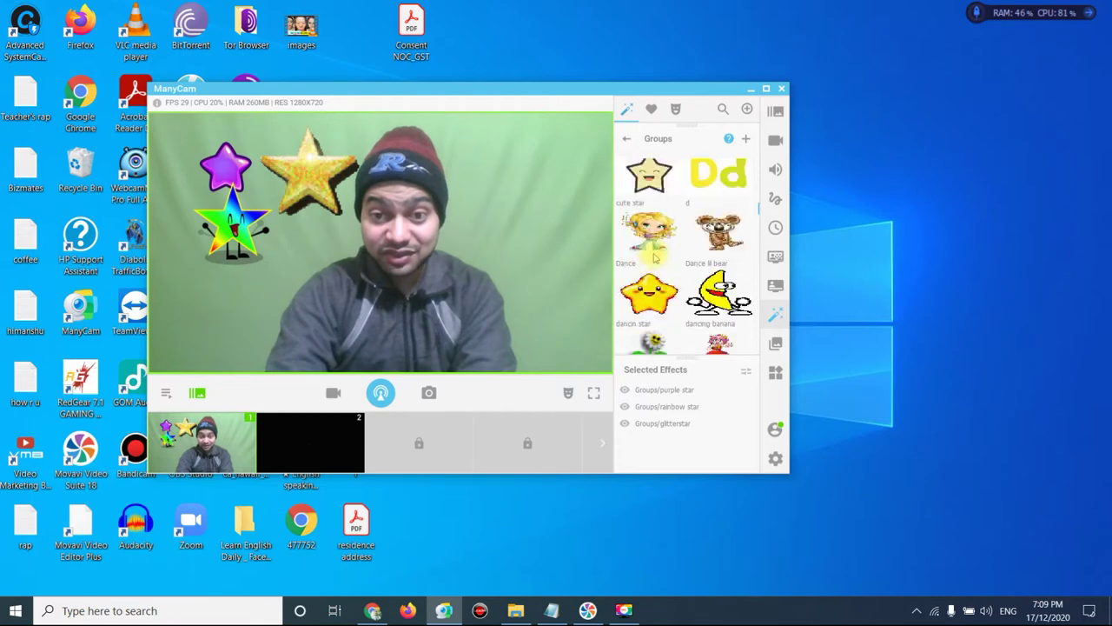
click(649, 294)
drag(202, 155, 312, 246)
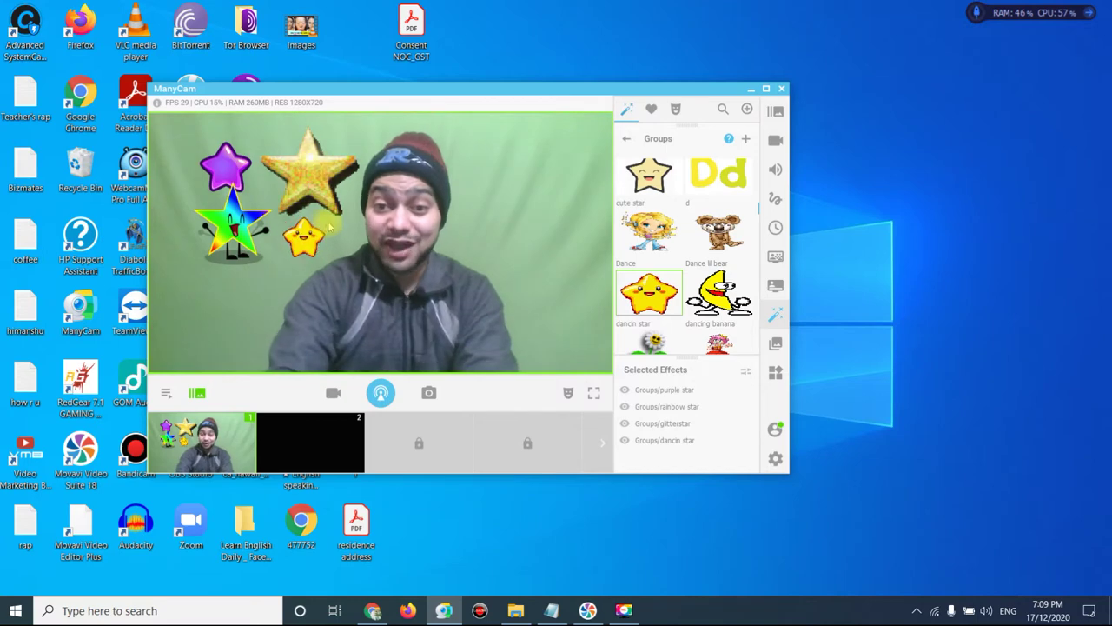
- Remove the purple star, rainbow star, glitterstar and dancin star effects from the camera picture
click(747, 391)
click(748, 391)
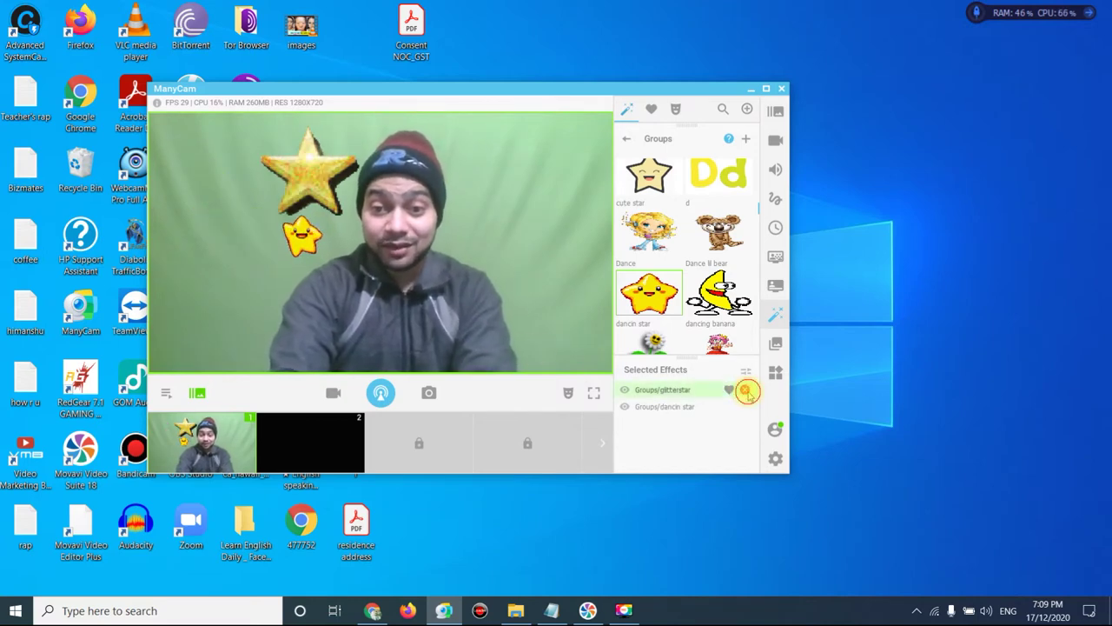
click(747, 391)
click(748, 391)
- Leave the Groups effects, open the Face Masks category, and apply the Devil Head mask
scroll(719, 278, down, 10)
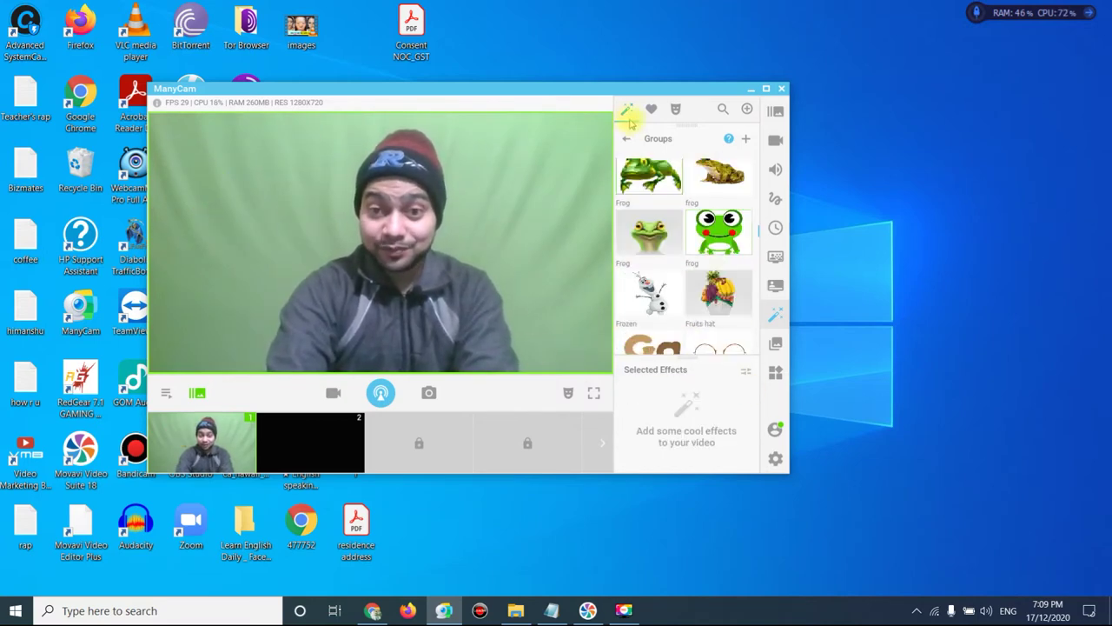
click(627, 138)
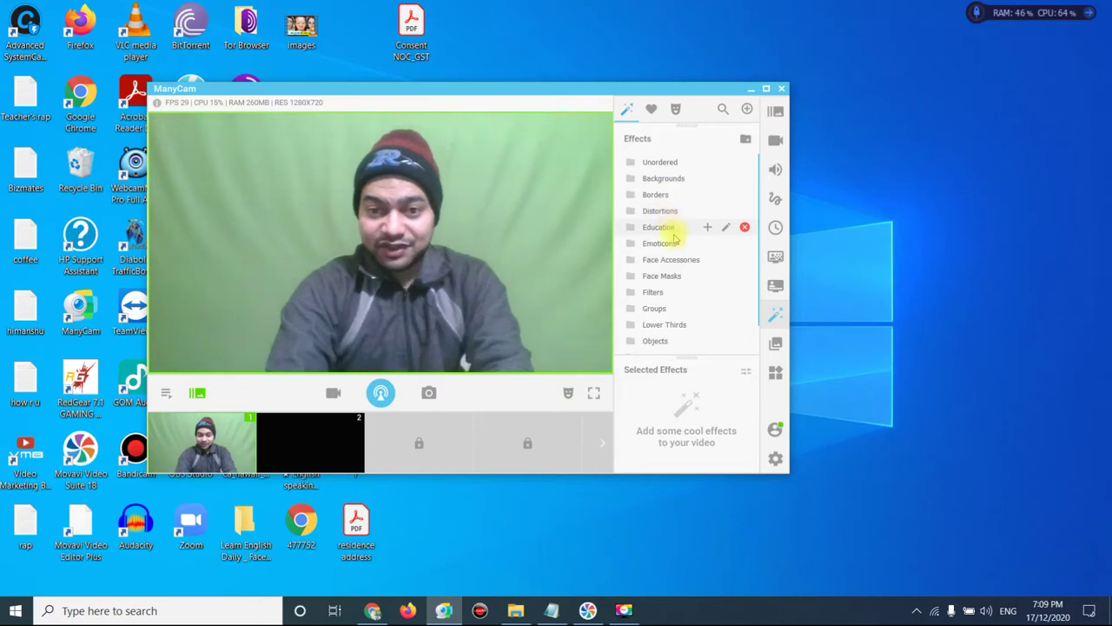
click(666, 276)
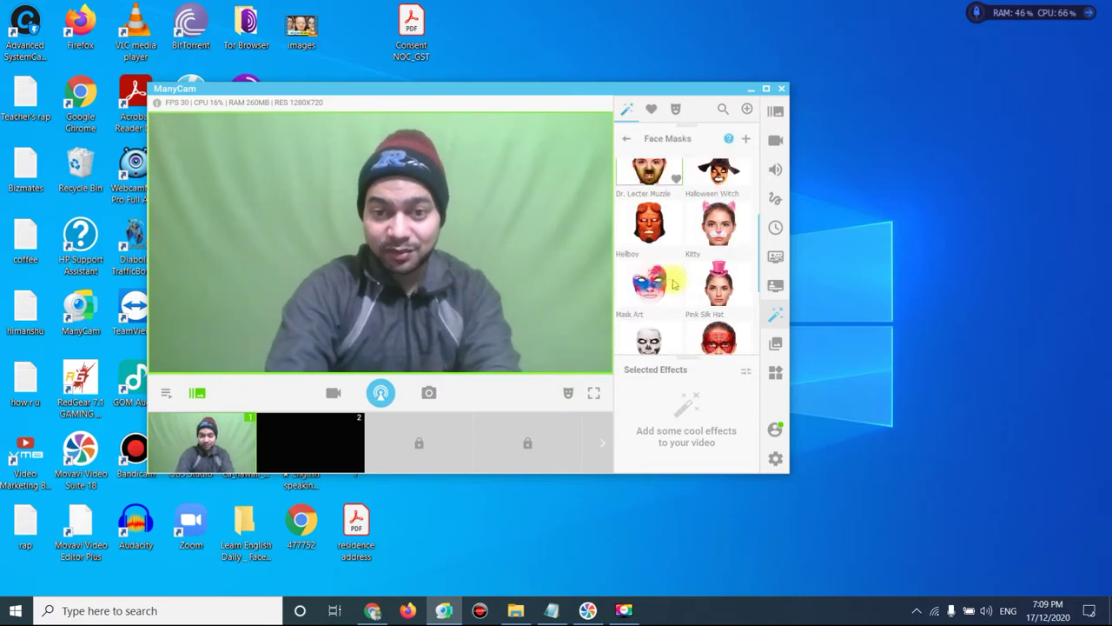
click(648, 261)
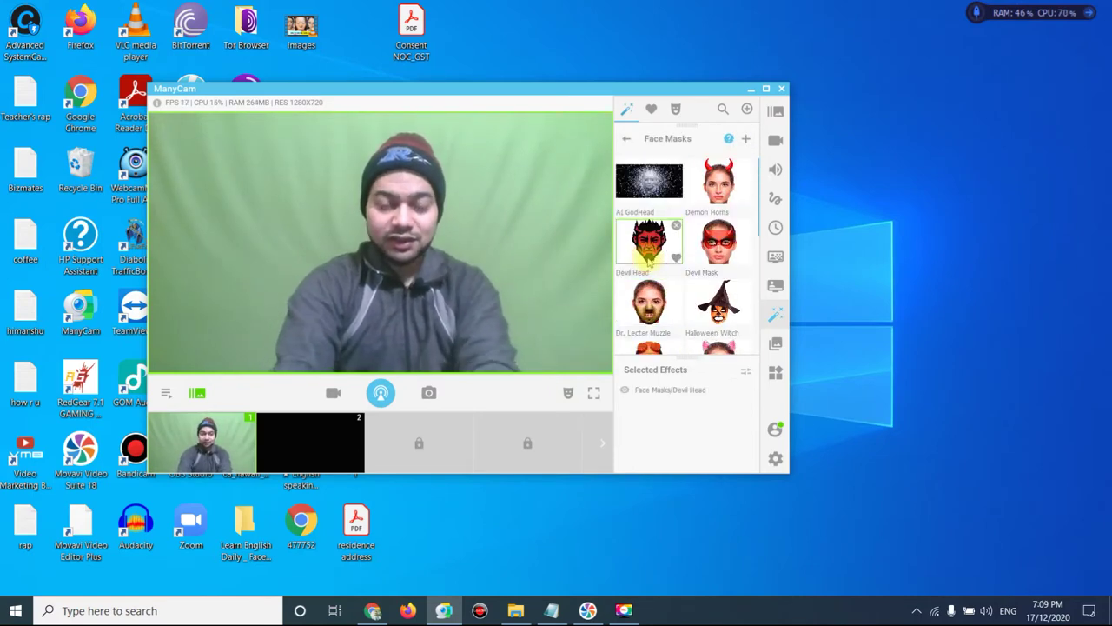
- Toggle the Devil Head mask again and remove it from the camera picture
click(648, 259)
click(648, 252)
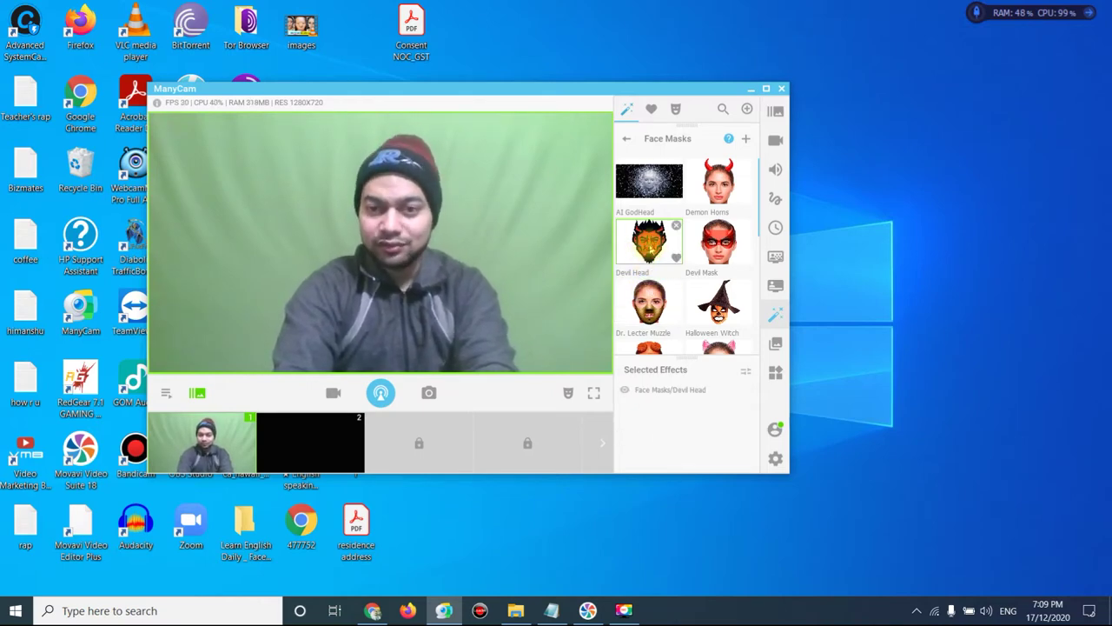
click(648, 248)
- Apply the Halloween Witch face mask and remove it, and do the same with the Trump mask at the end of the category
click(702, 292)
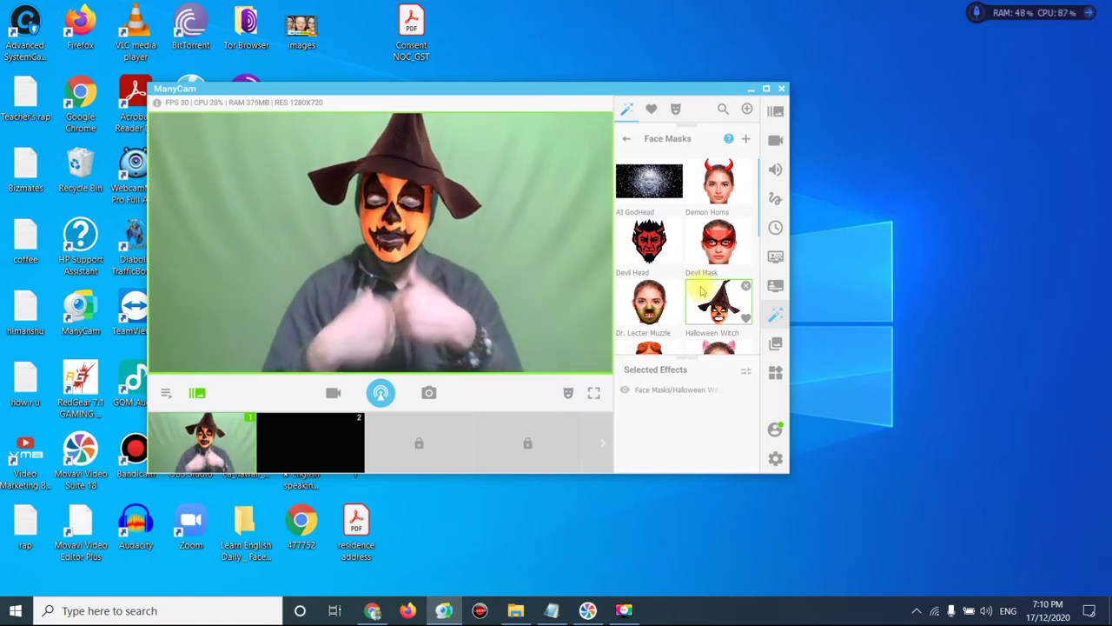
click(714, 294)
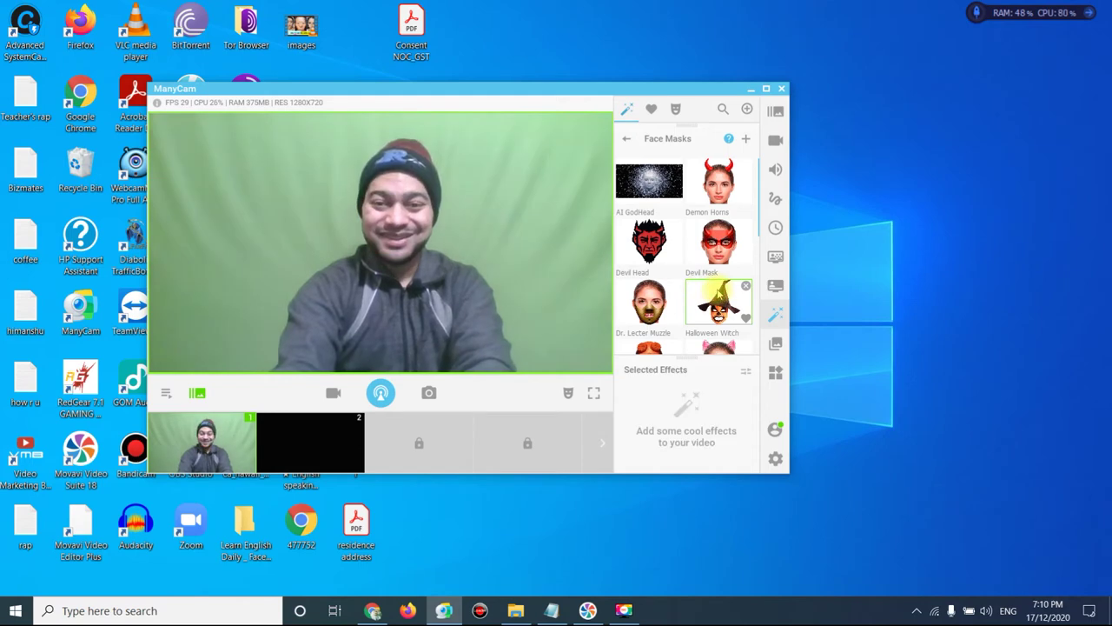
scroll(715, 294, down, 5)
click(653, 298)
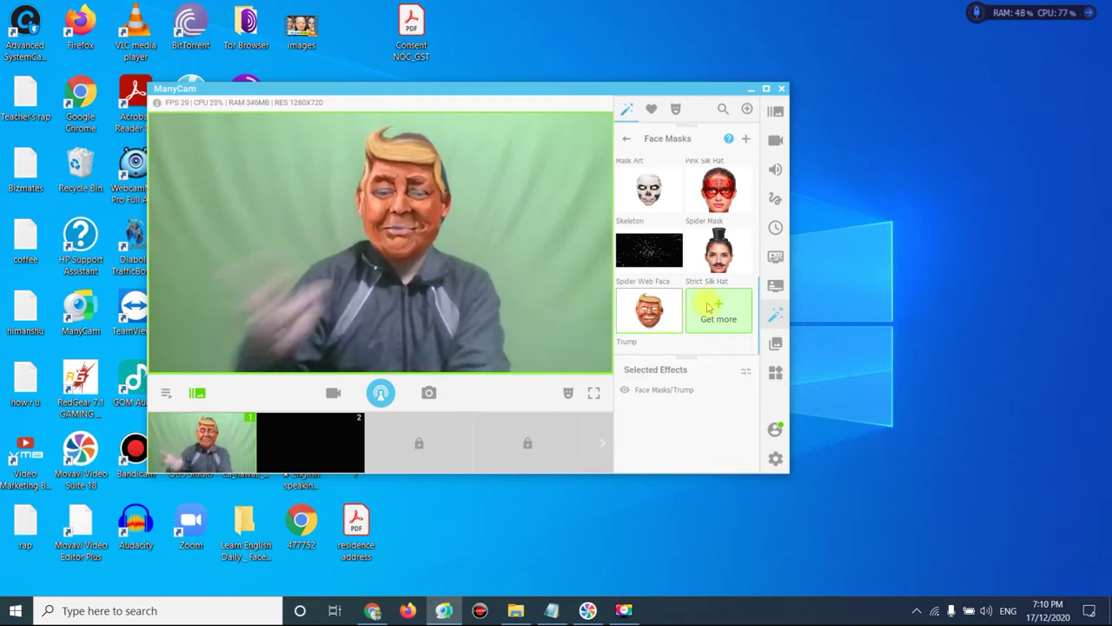
click(662, 305)
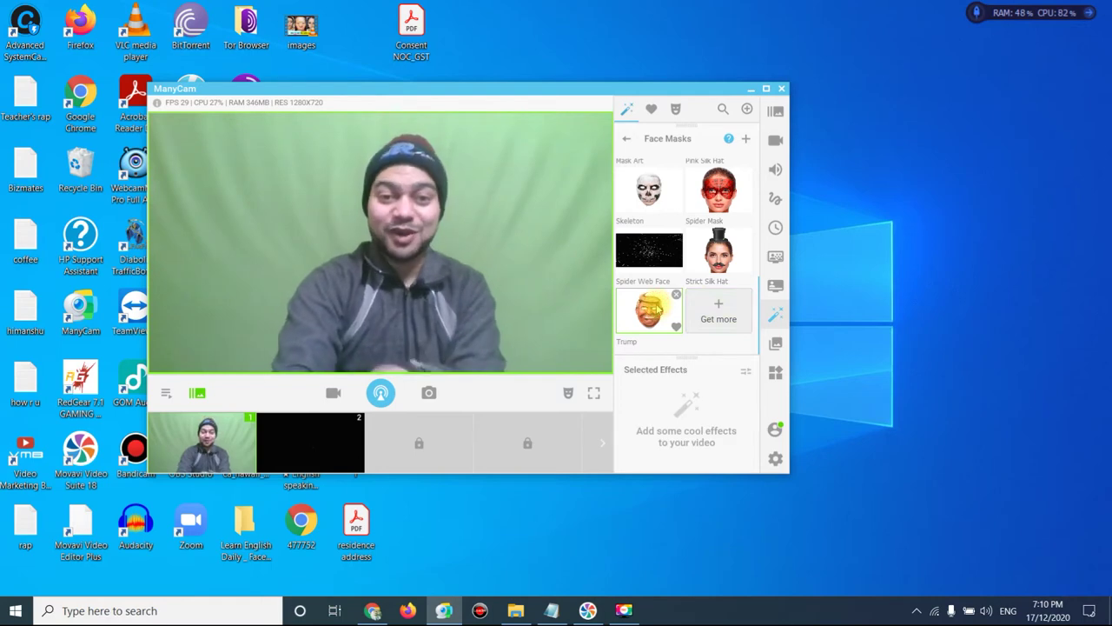
- Apply and remove the Demon Horns mask and the AI GodHead mask from the start of the Face Masks category
scroll(683, 284, up, 5)
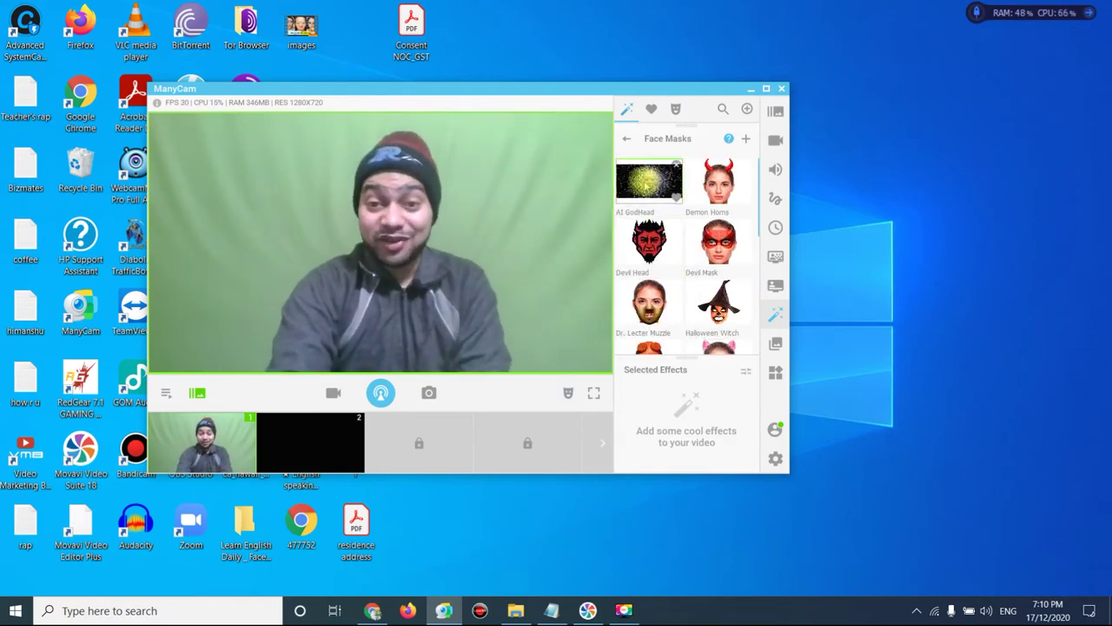
click(732, 176)
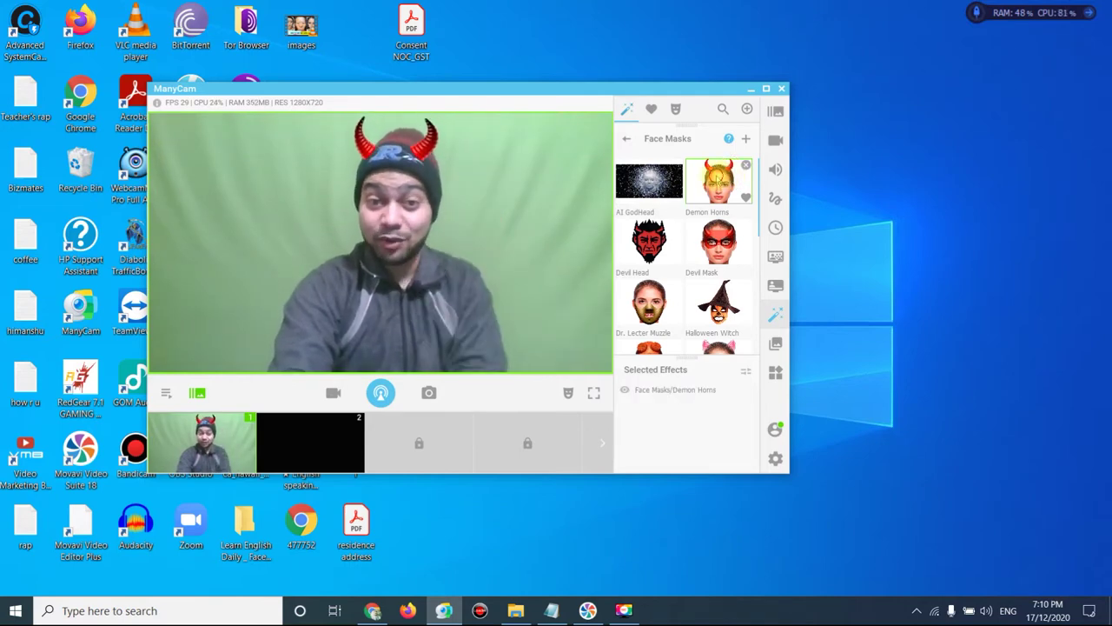
click(717, 176)
click(627, 176)
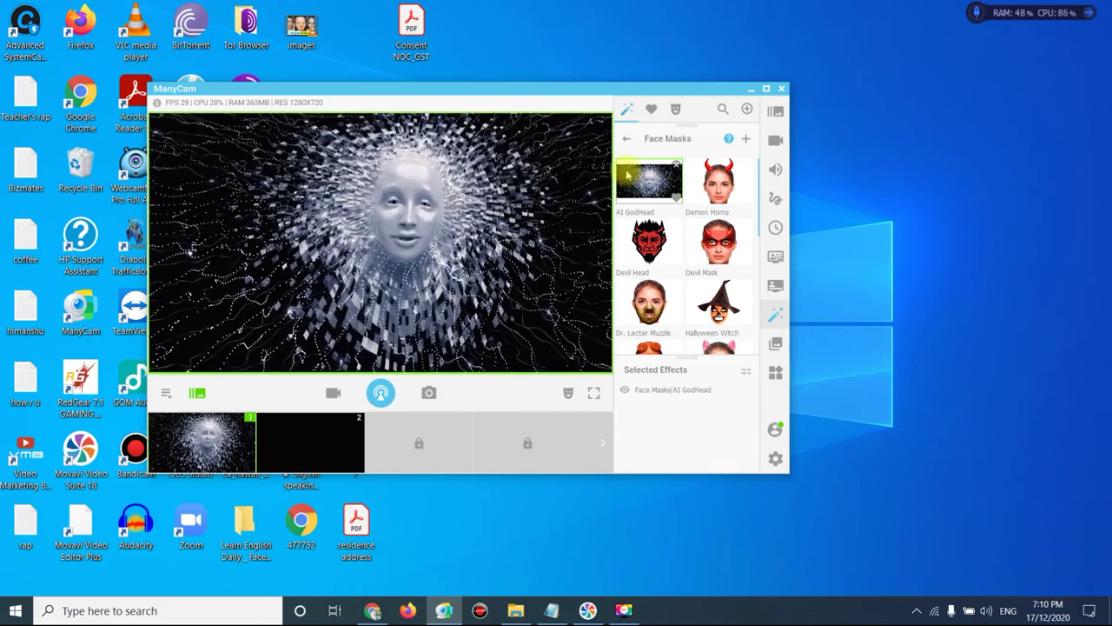
click(628, 177)
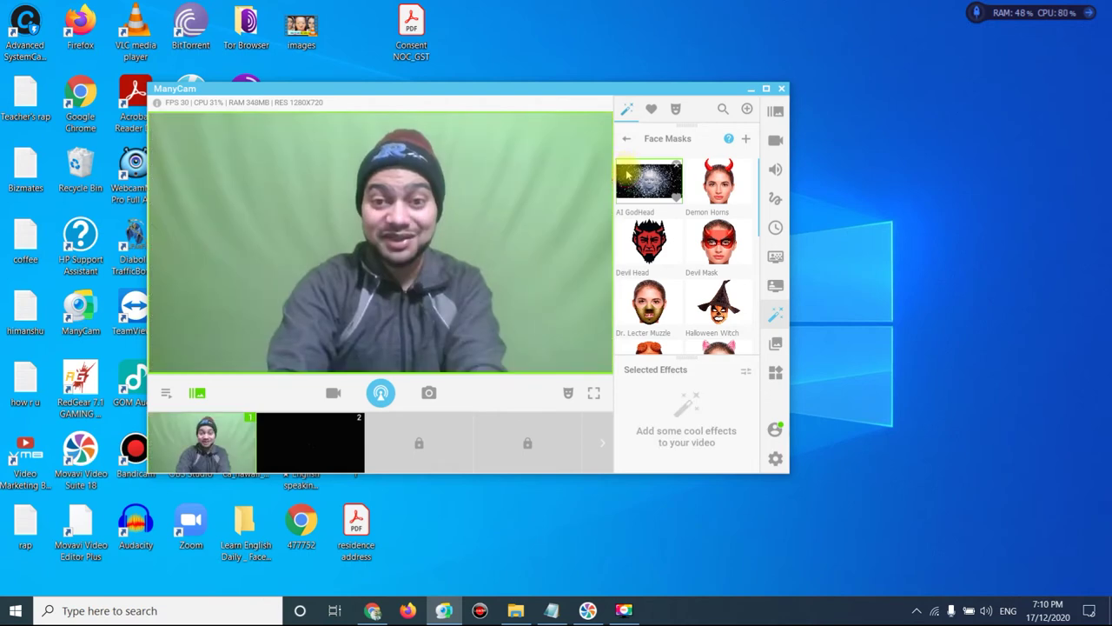
- Leave Face Masks, open the Distortions category, and apply and remove the Shrink distortion
click(626, 138)
scroll(657, 221, down, 1)
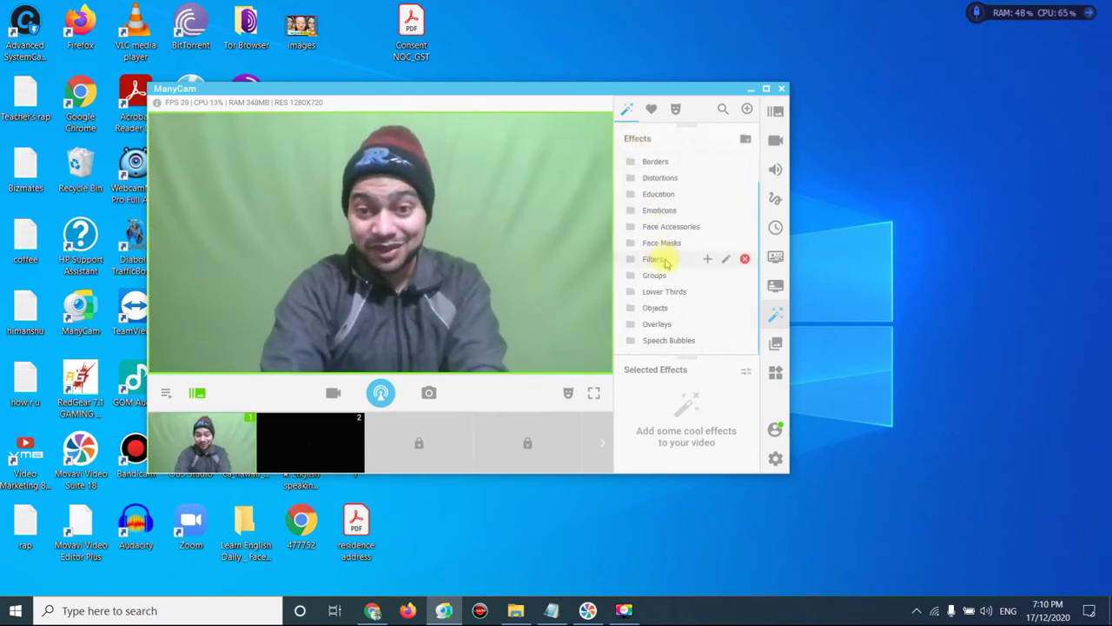
scroll(666, 252, up, 2)
click(666, 209)
scroll(658, 241, down, 3)
scroll(702, 248, up, 1)
click(711, 233)
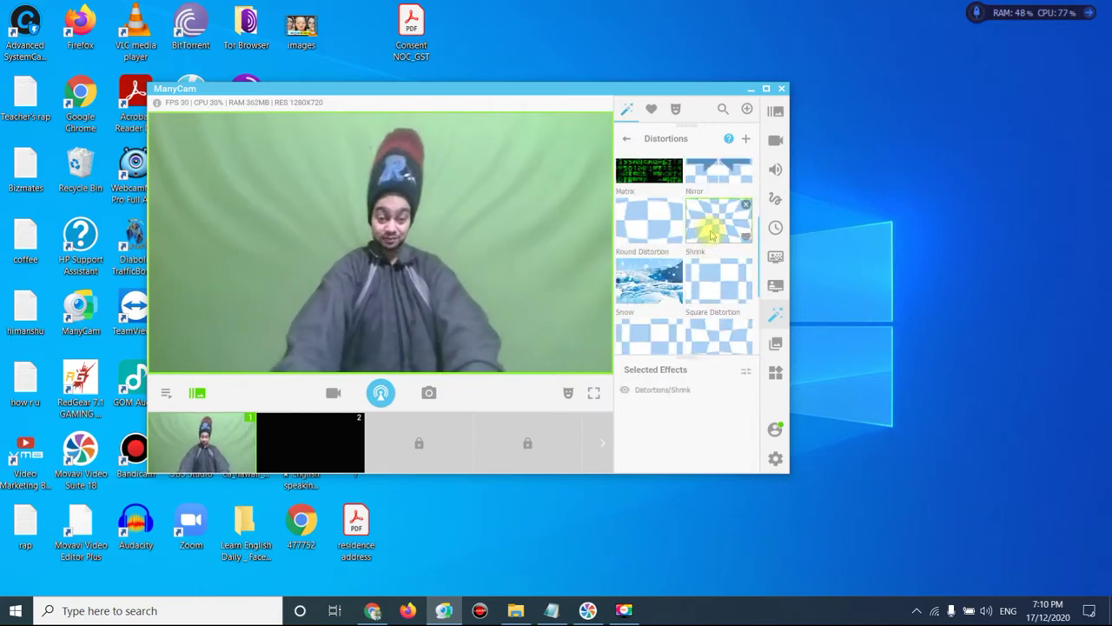
click(711, 233)
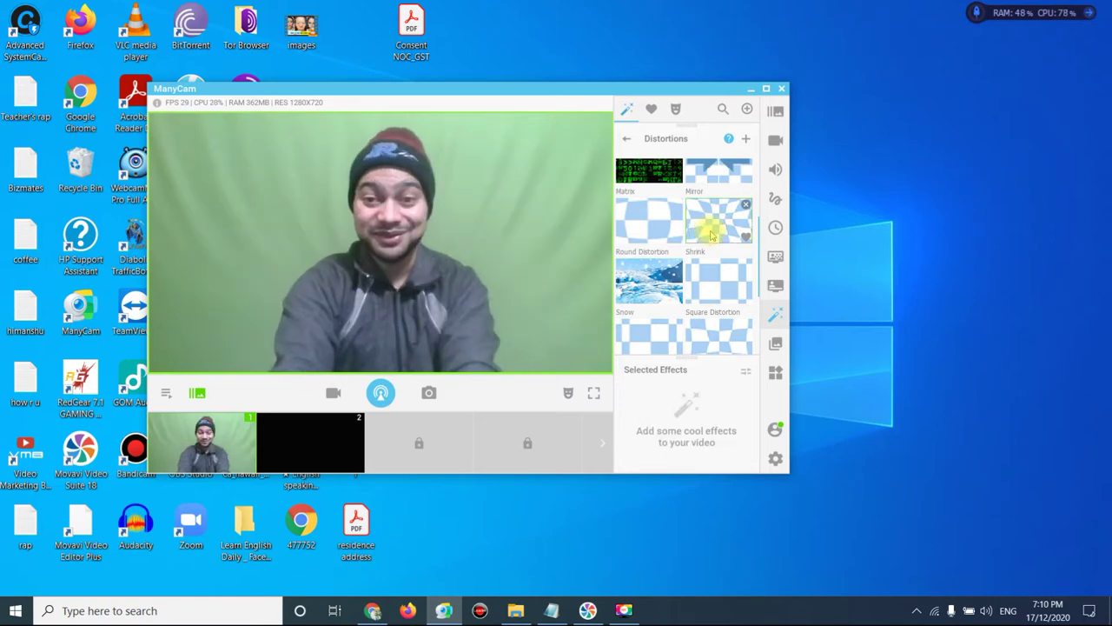
- Apply the Mirror distortion and remove it, and do the same with the Flame effect
scroll(712, 261, up, 3)
click(711, 304)
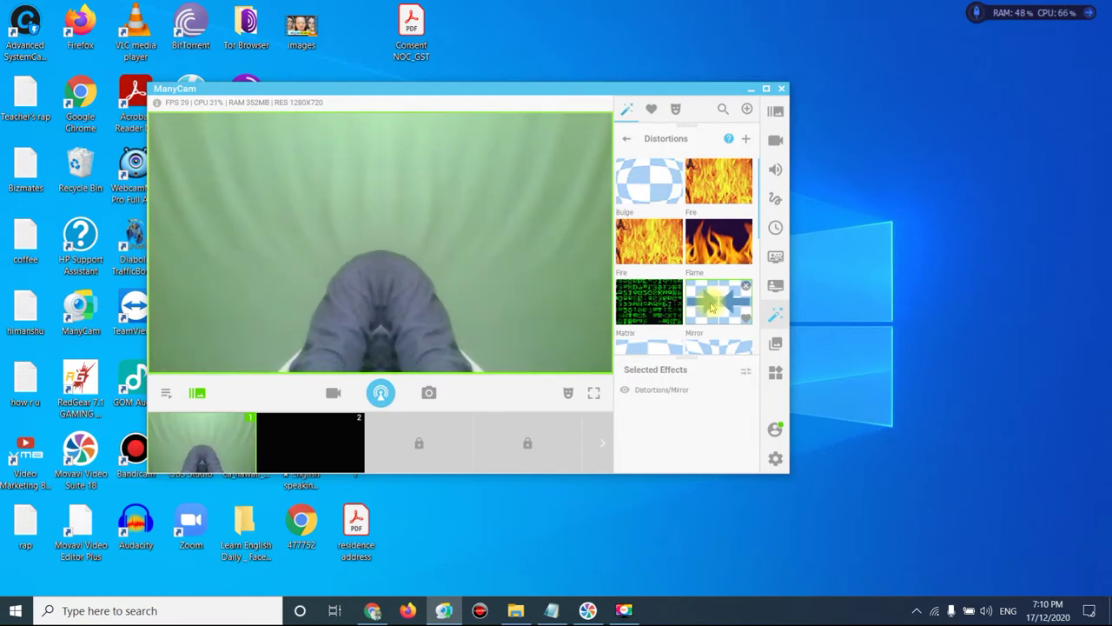
click(710, 302)
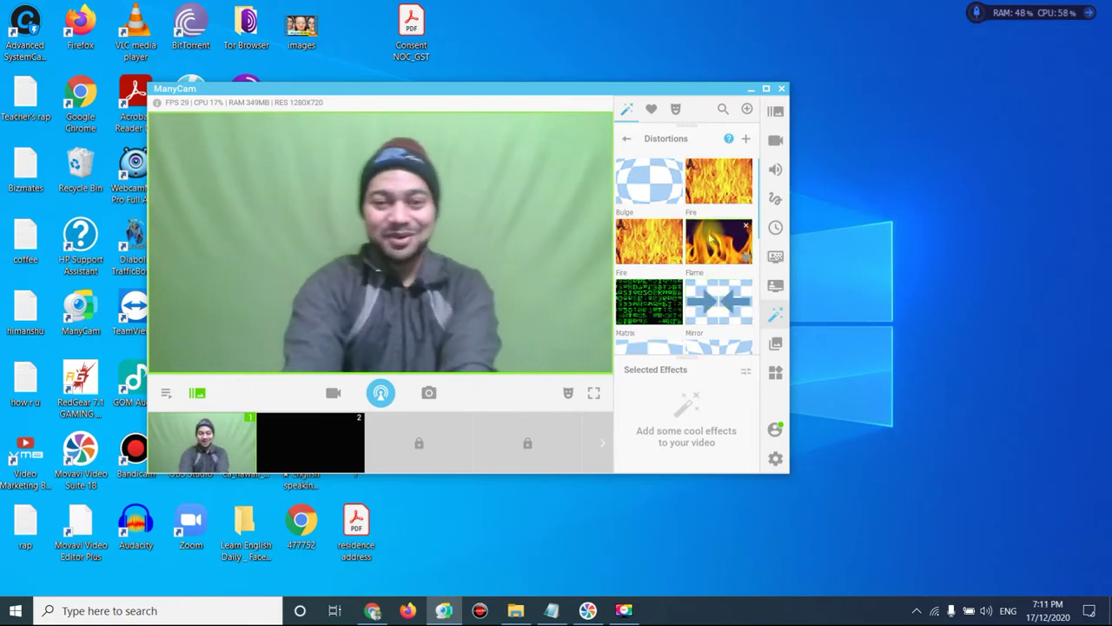
click(711, 236)
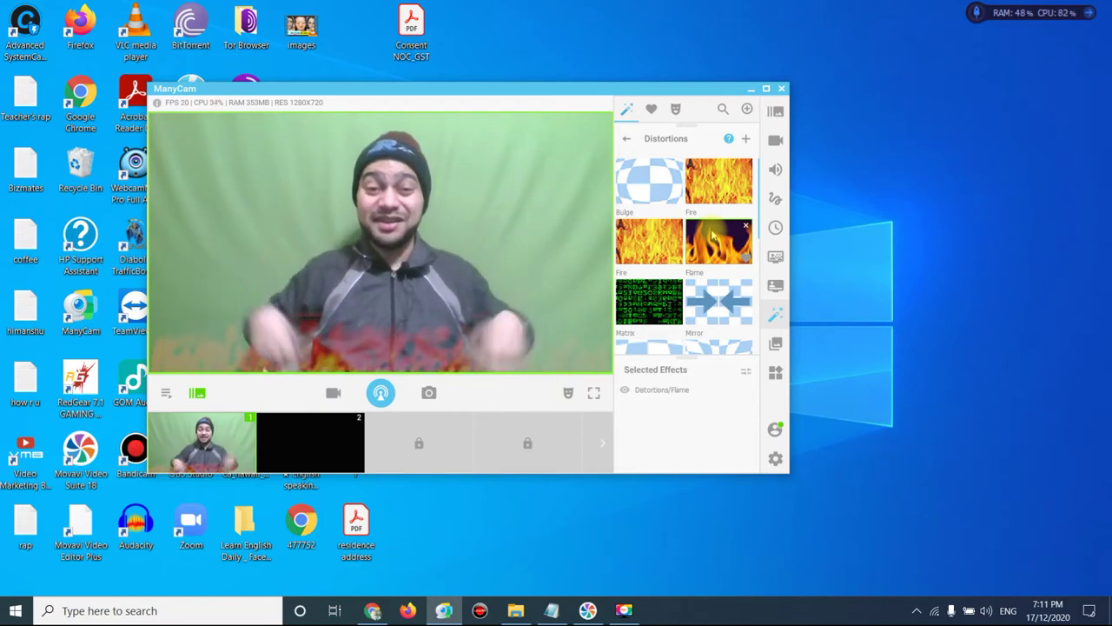
click(710, 235)
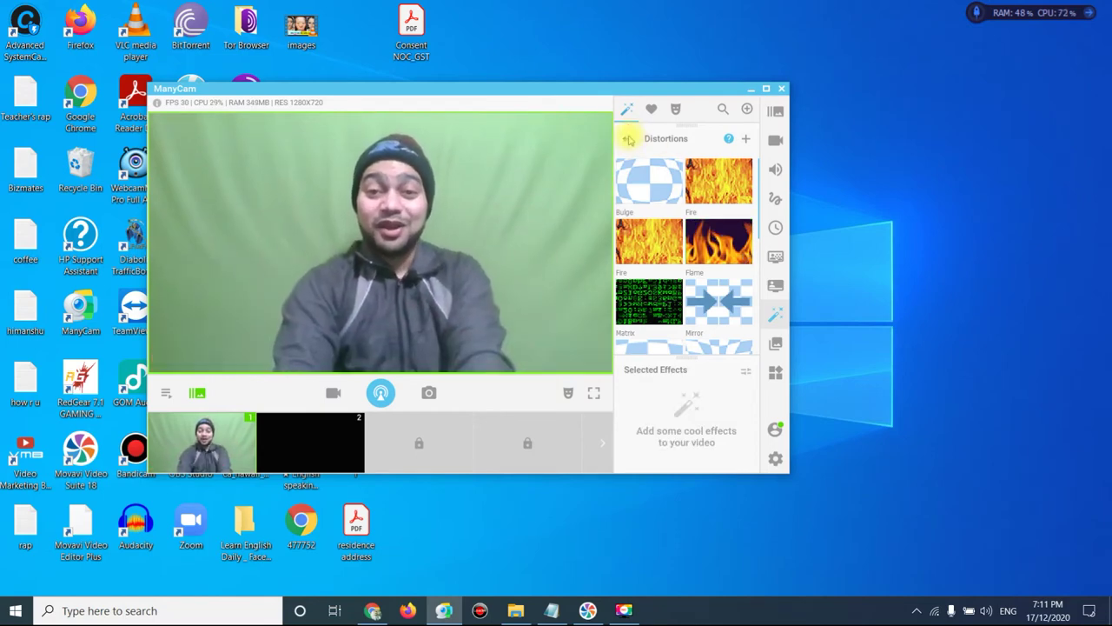
- Leave Distortions, view the Education category's apple reward effects, and return to the list of effect categories
click(626, 138)
scroll(672, 276, down, 1)
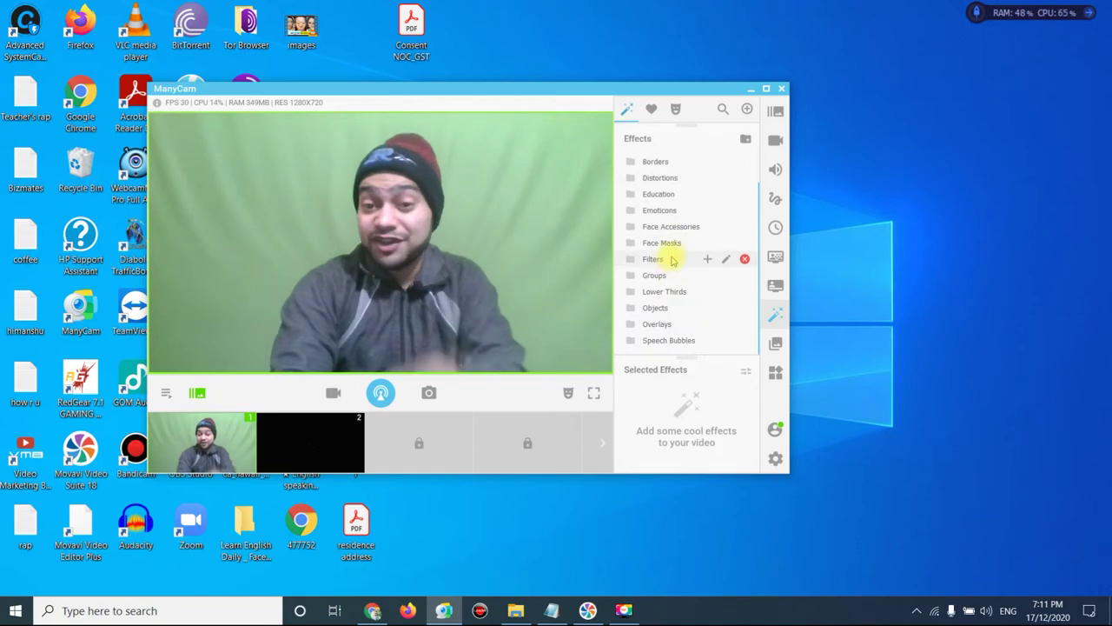
click(658, 195)
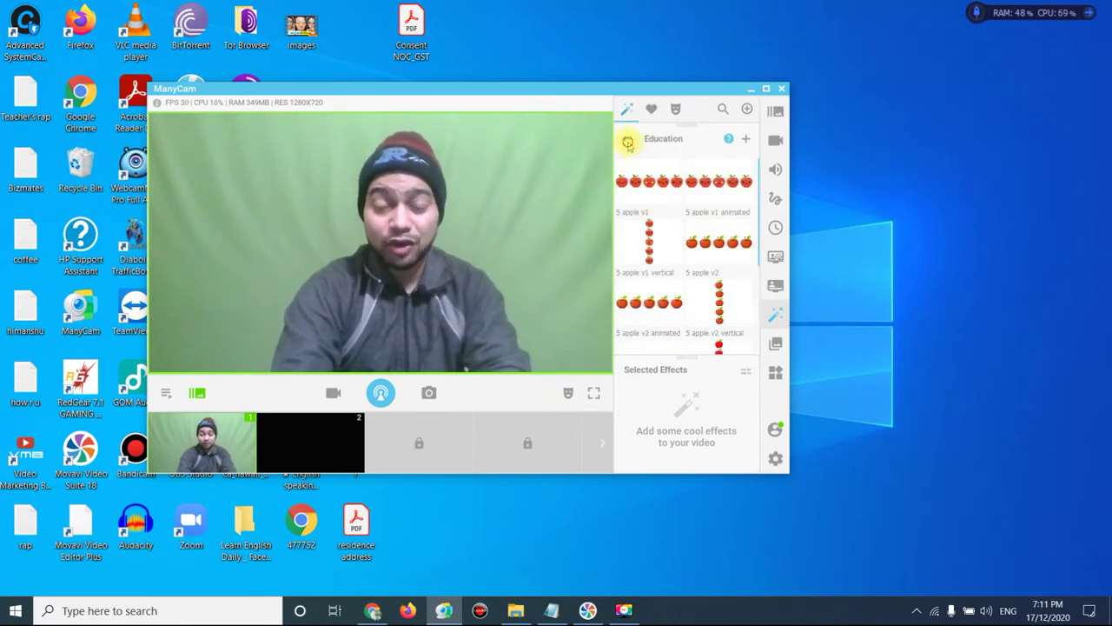
click(627, 142)
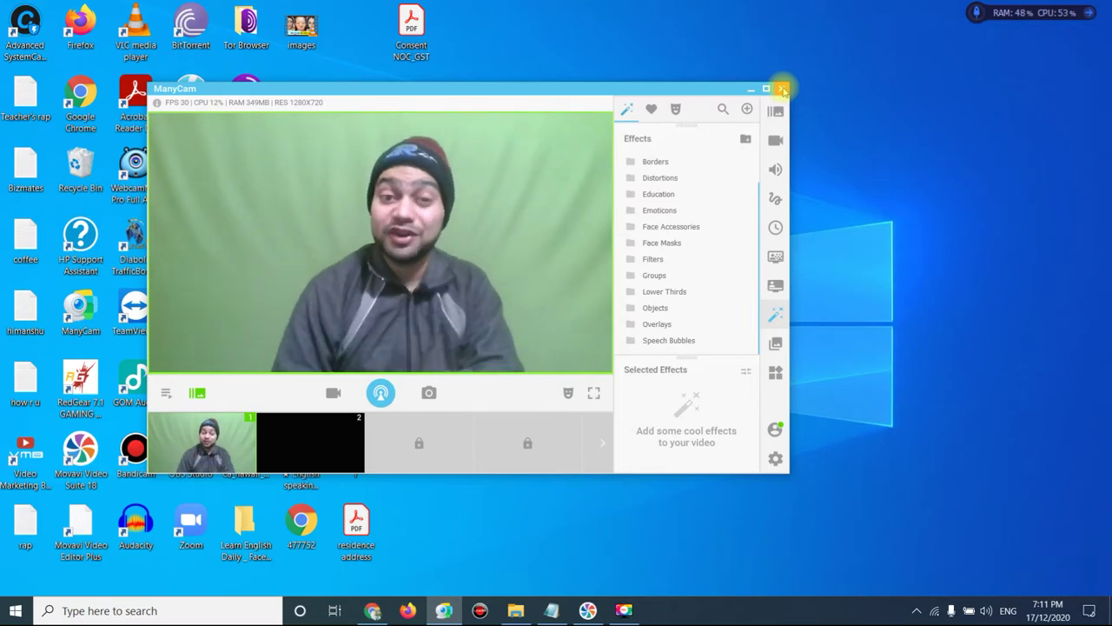
- Exit ManyCam completely and start WebcamMax from the desktop
click(917, 611)
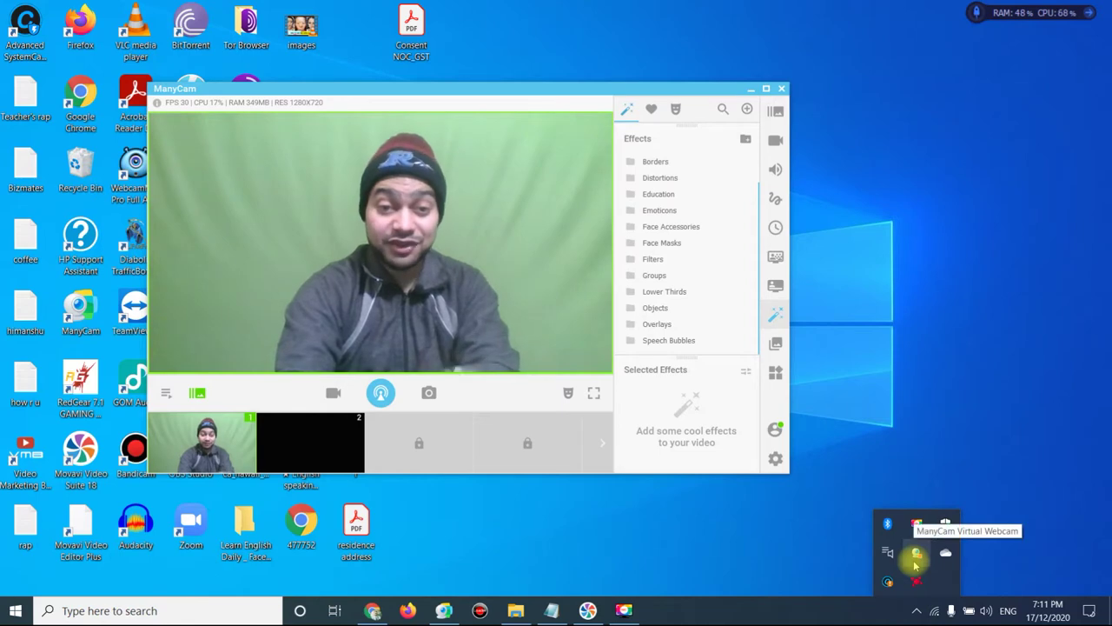
right_click(915, 563)
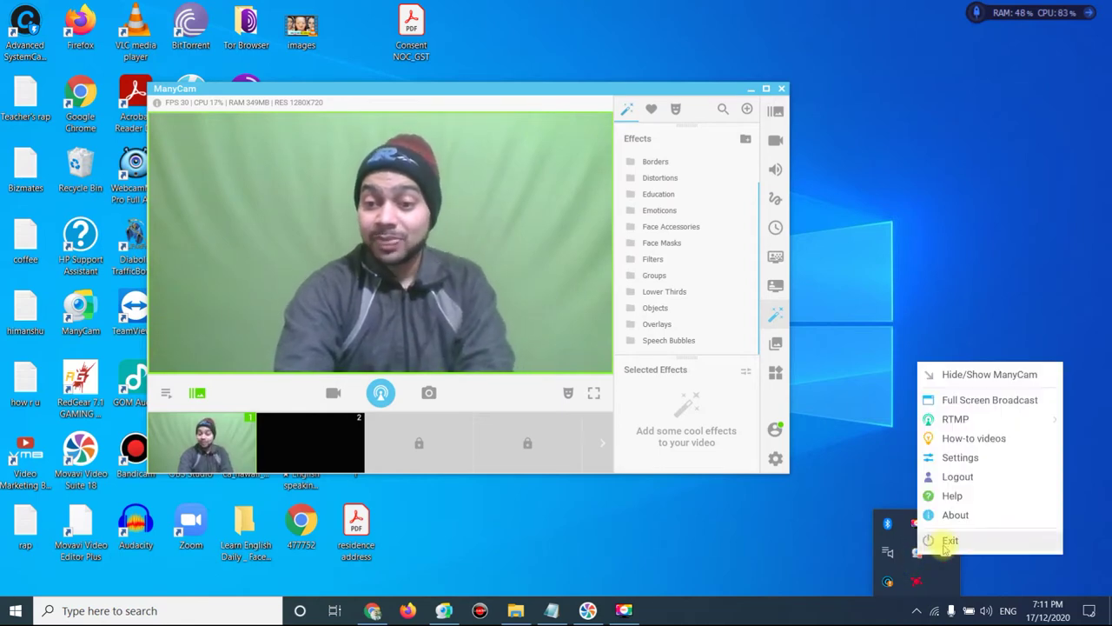
click(915, 539)
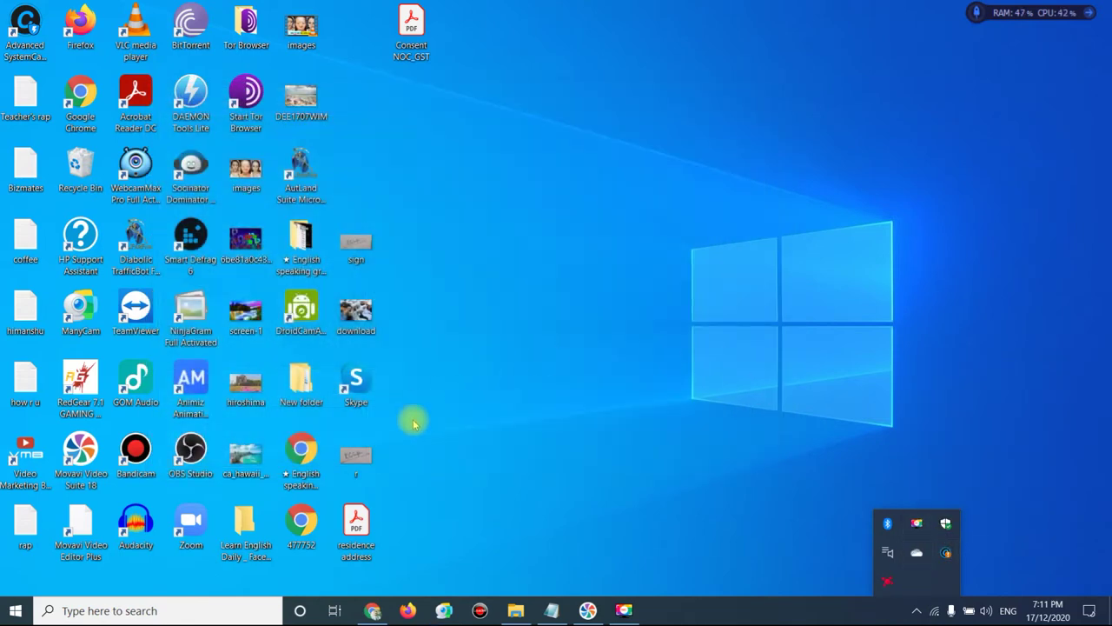
click(478, 322)
click(137, 172)
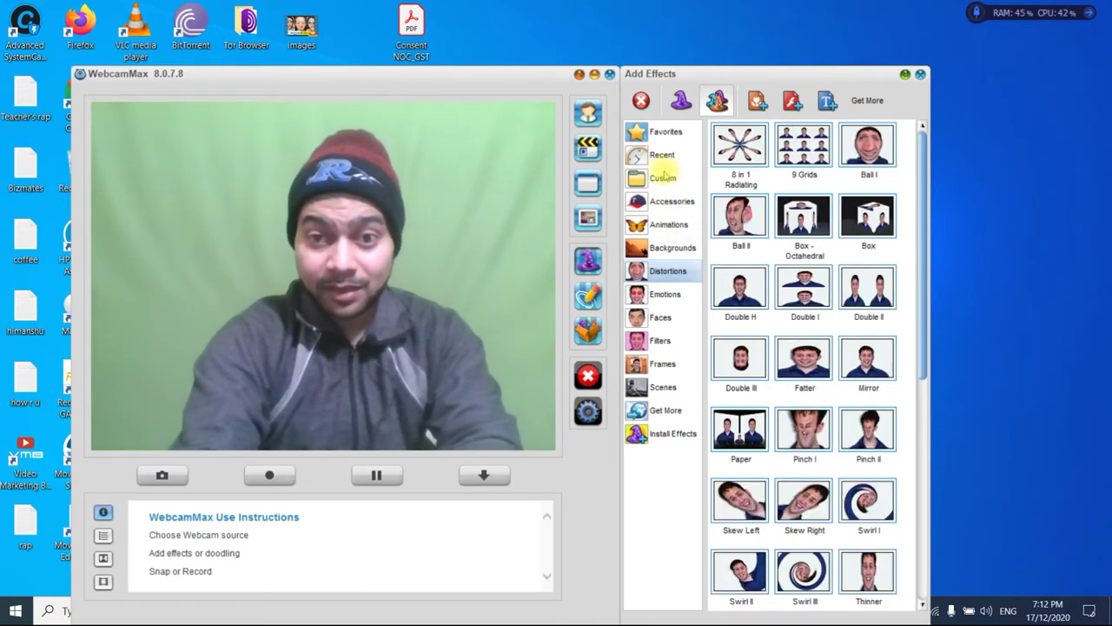
- Apply and remove the 16 Grids, 4 Grids I and 8 in 1 Radiating distortions one after another
click(738, 149)
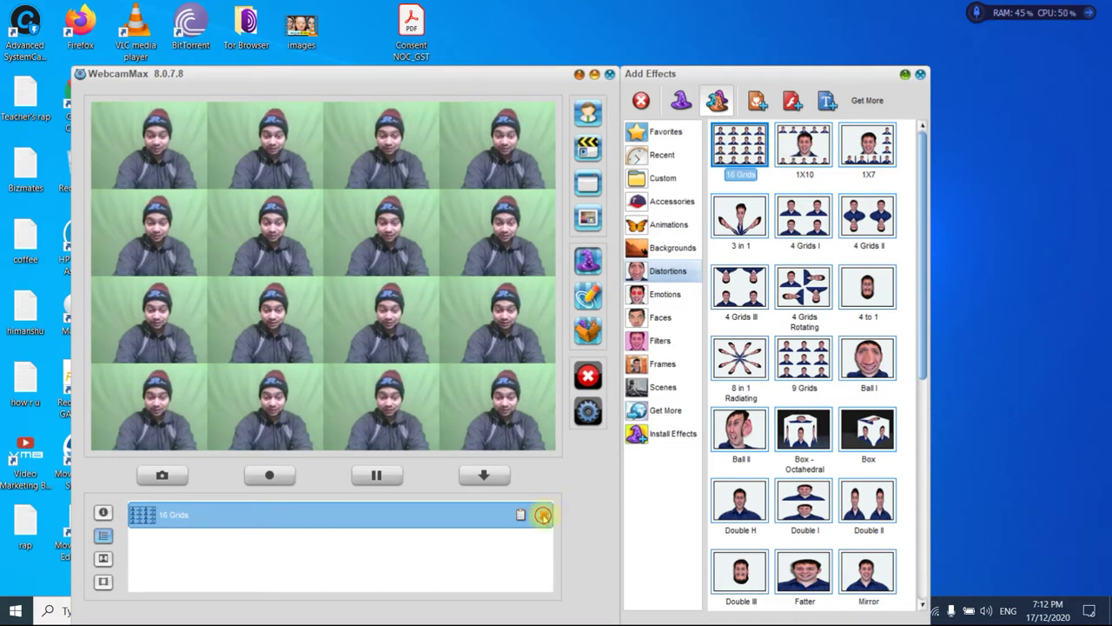
click(542, 514)
click(808, 222)
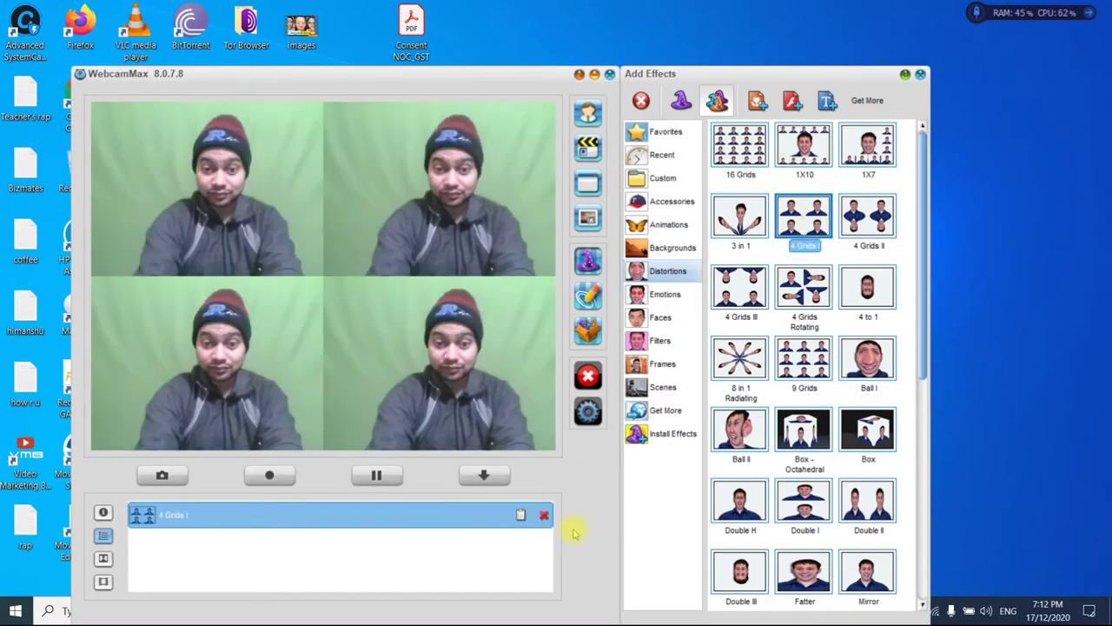
click(544, 514)
click(740, 358)
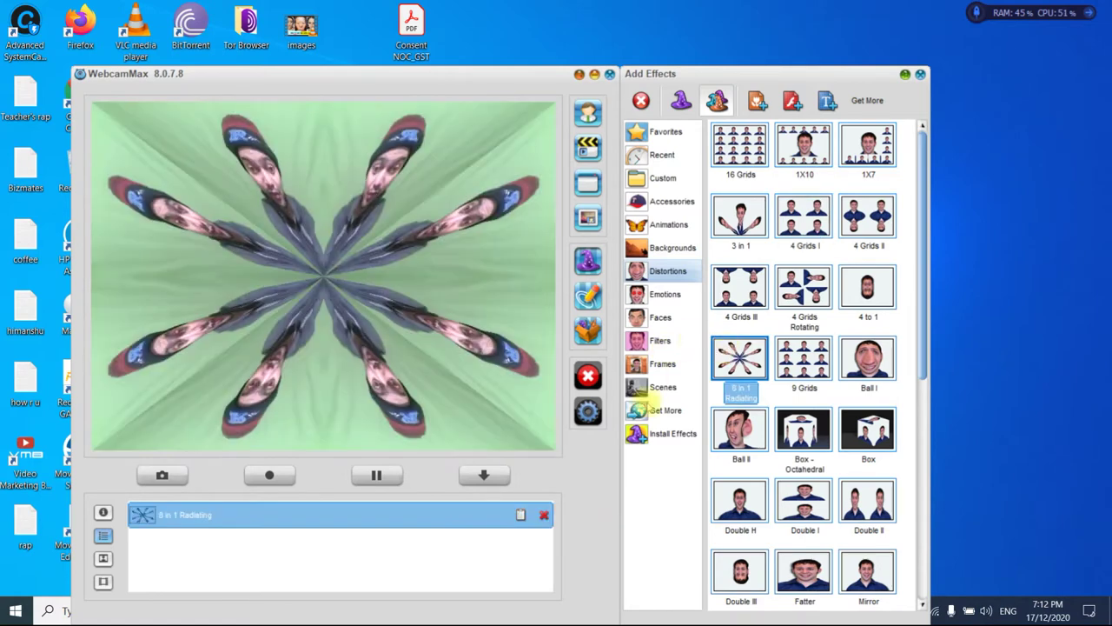
click(544, 514)
- Find the Wave II distortion near the end of the Distortions category, apply it, and remove it
scroll(779, 416, down, 5)
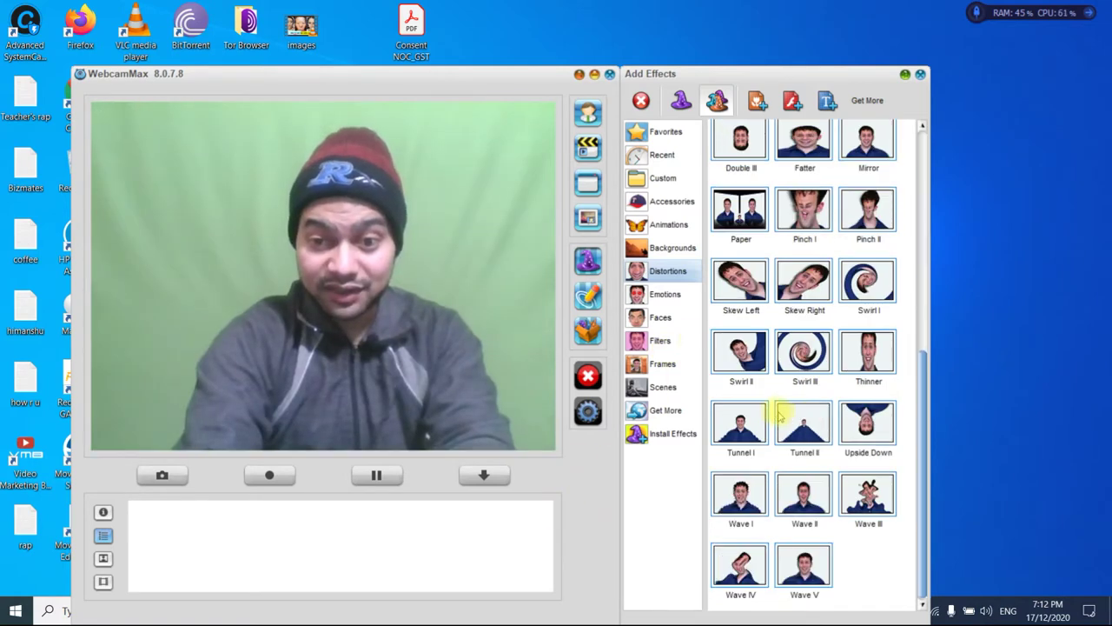
click(803, 494)
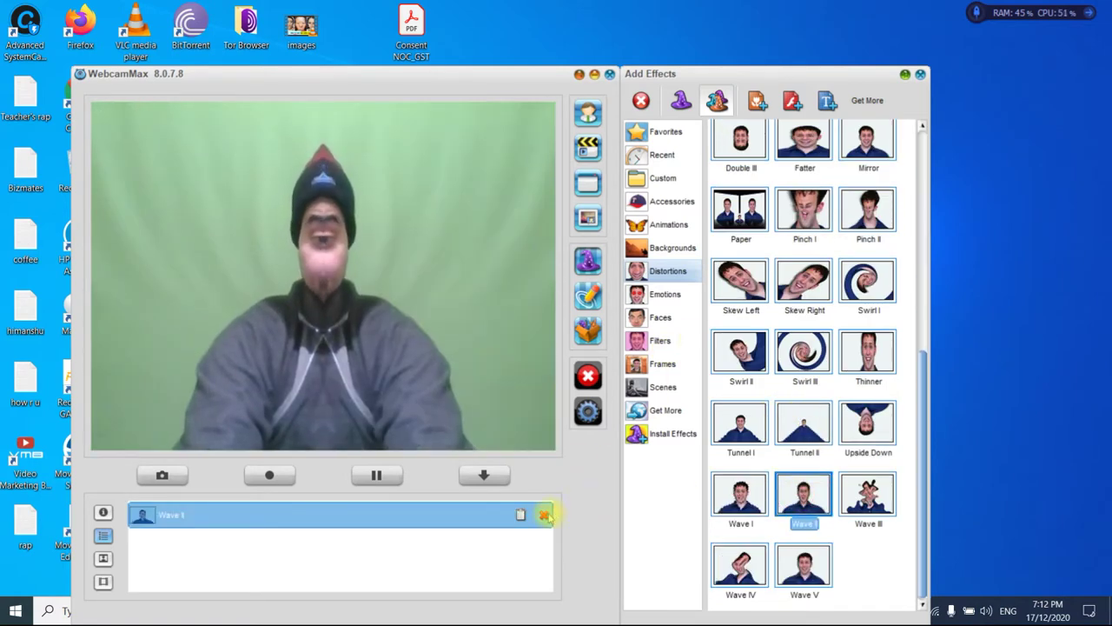
click(546, 515)
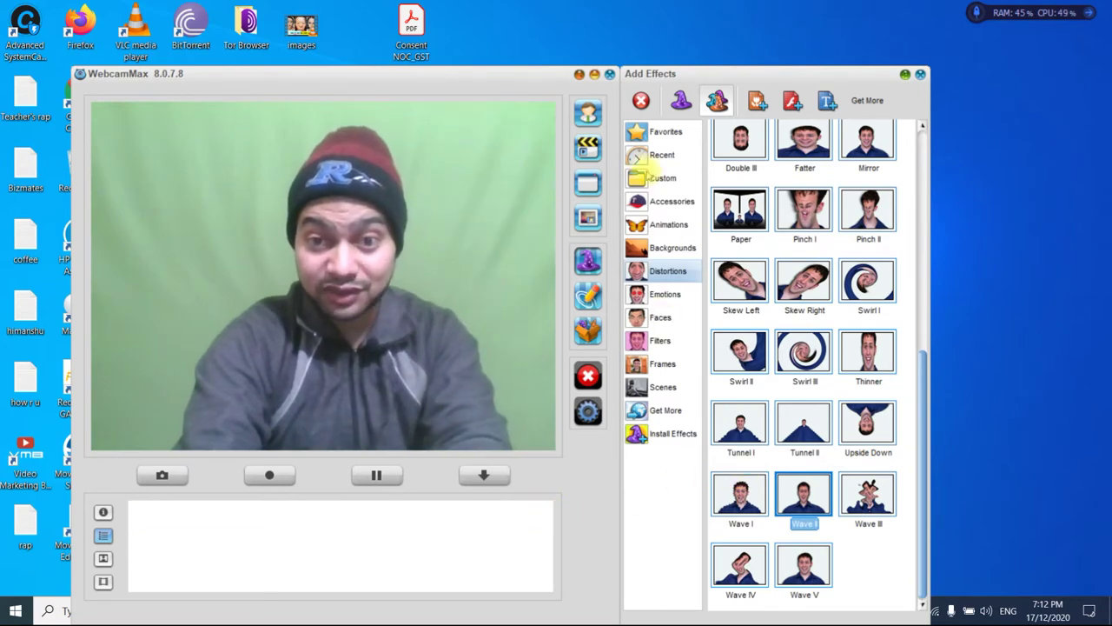
- Open the Emotions category, add the Big Teeth and Blood effects to the camera picture, and remove both
click(665, 294)
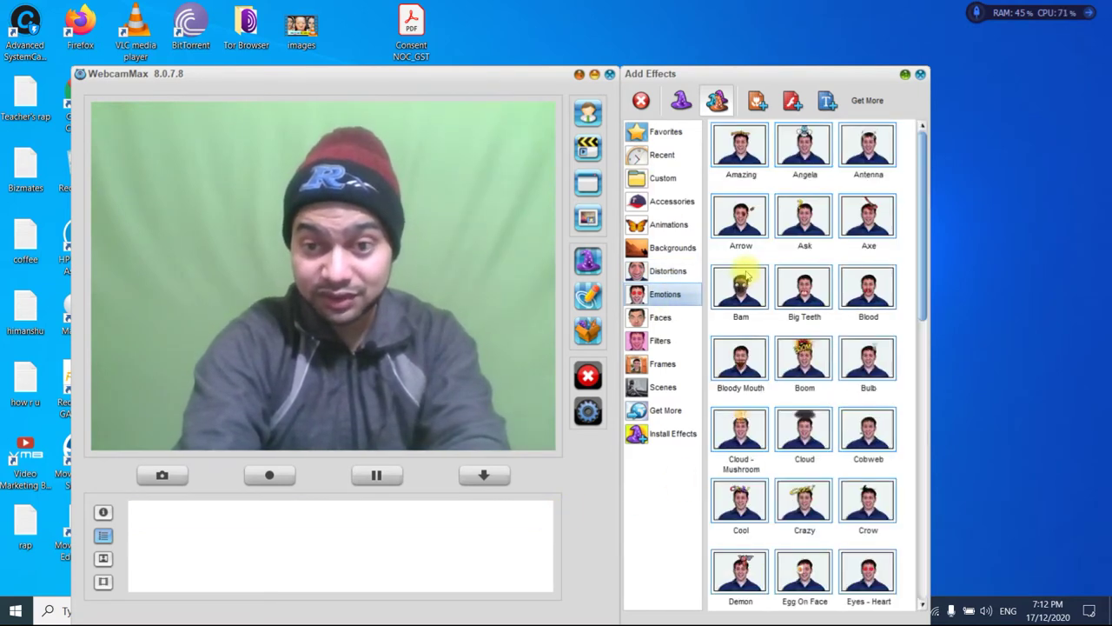
click(793, 287)
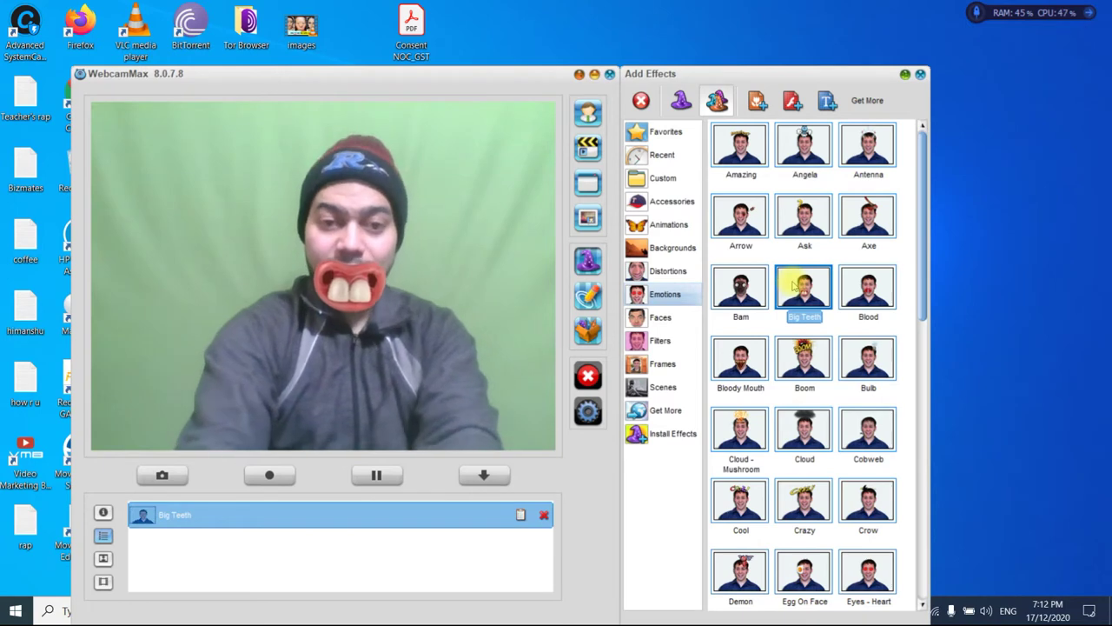
click(867, 283)
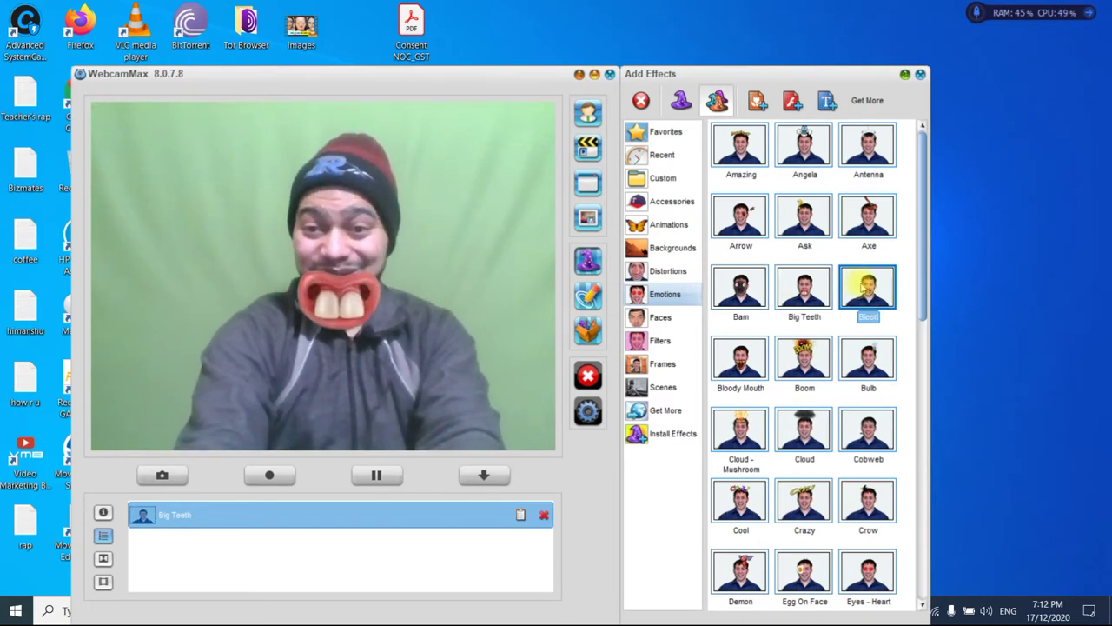
click(866, 284)
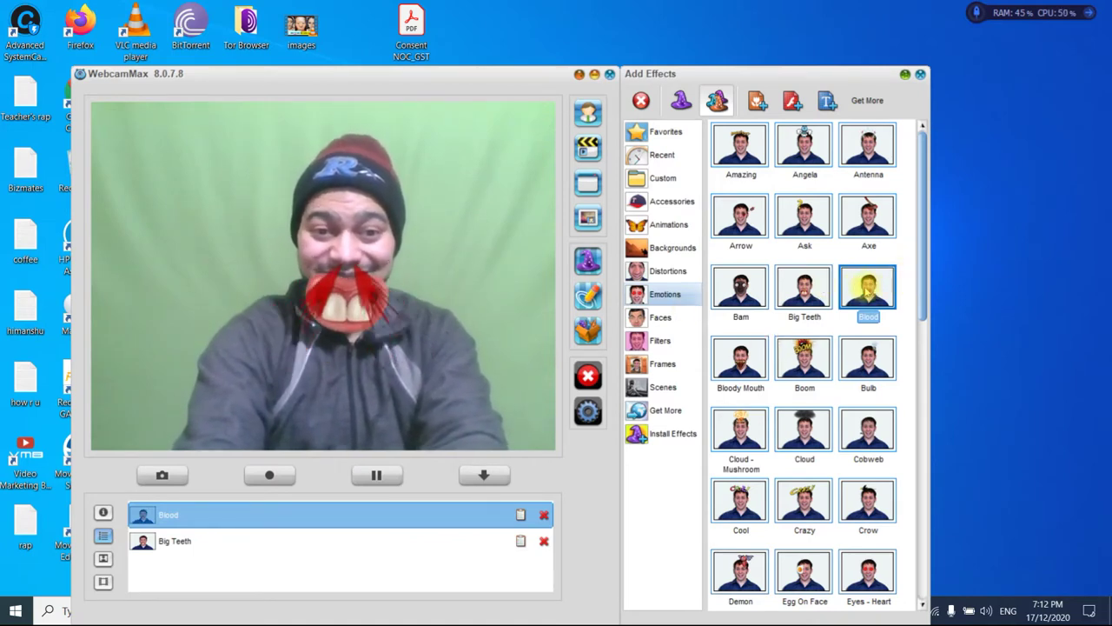
click(544, 515)
click(544, 515)
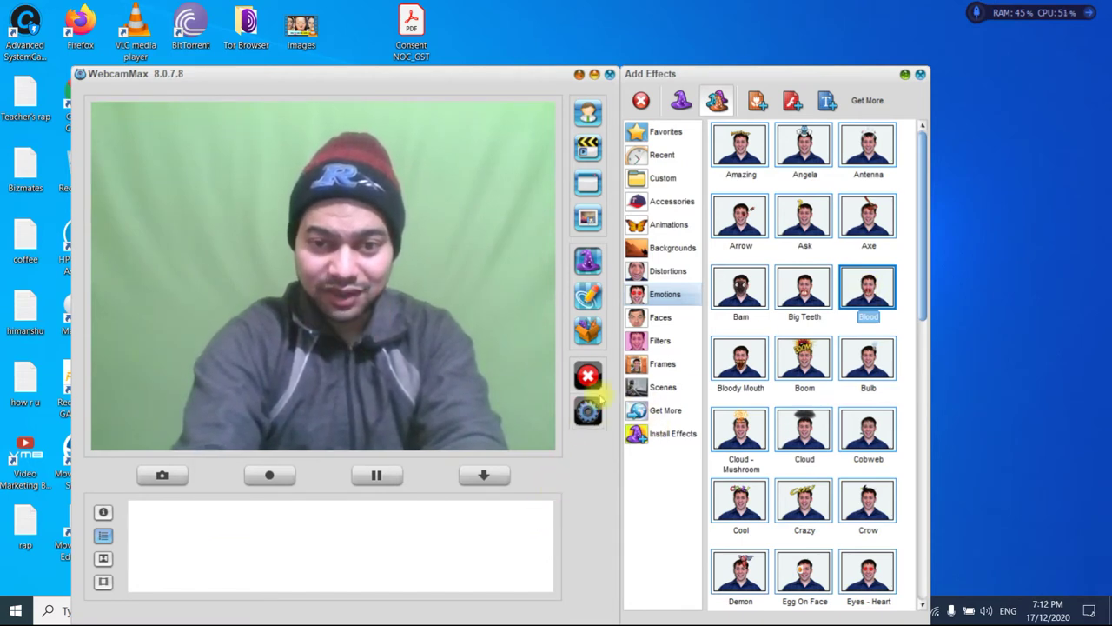
- Open the Faces category and apply and remove the Cartoon - Charlie Brown and Cartoon - Doraemon effects one after another
click(647, 317)
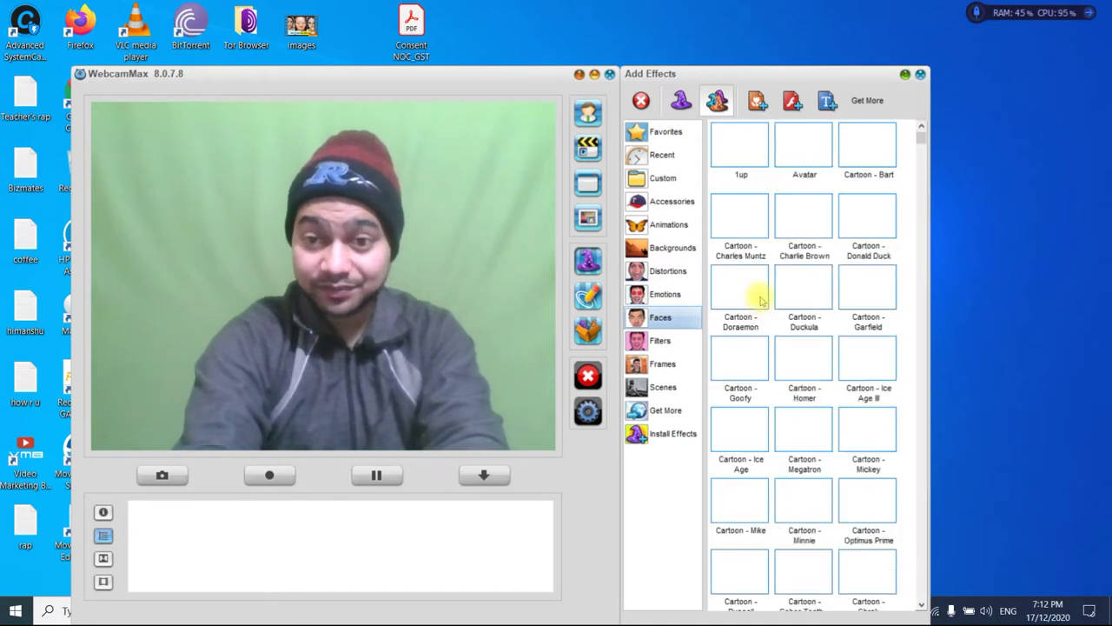
click(793, 213)
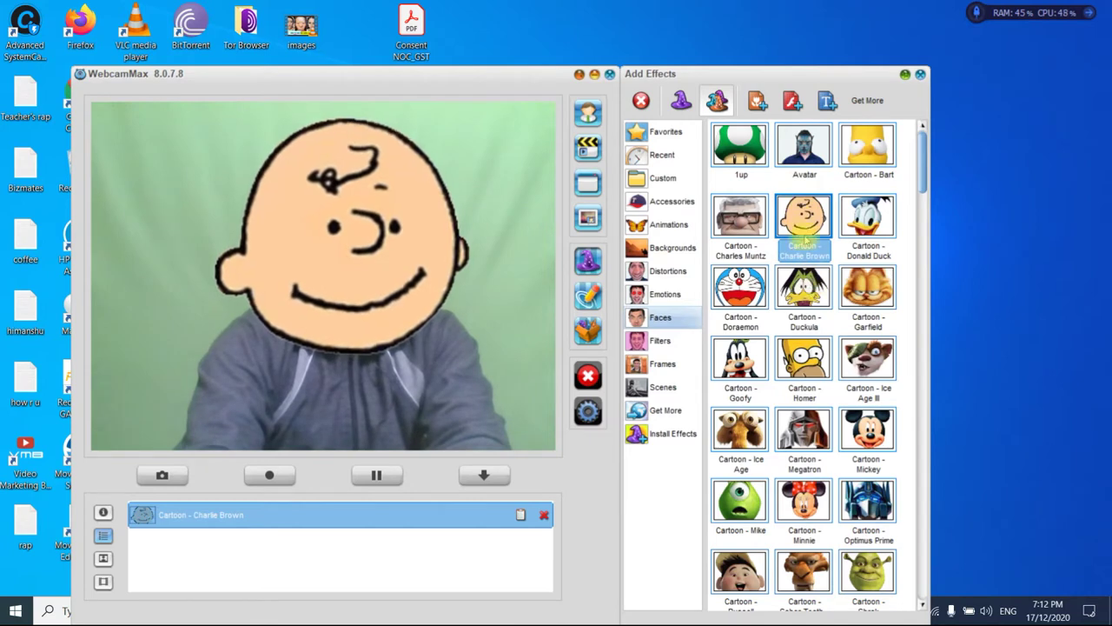
click(543, 514)
click(733, 318)
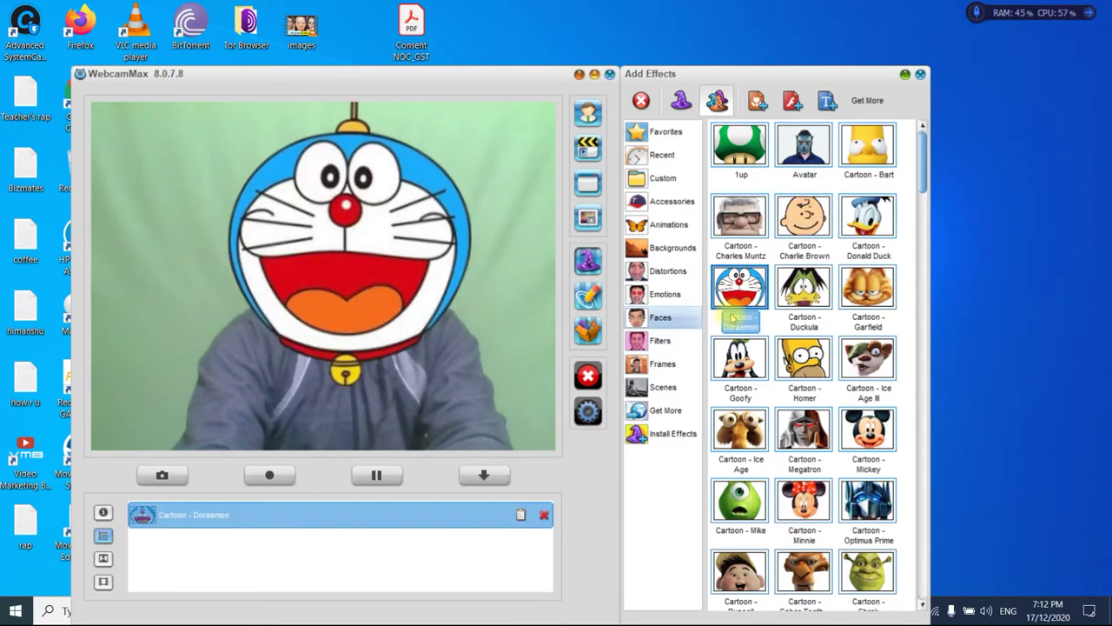
click(544, 515)
- Open the Filters category, apply the Color Green filter to the camera picture, and remove it
click(657, 341)
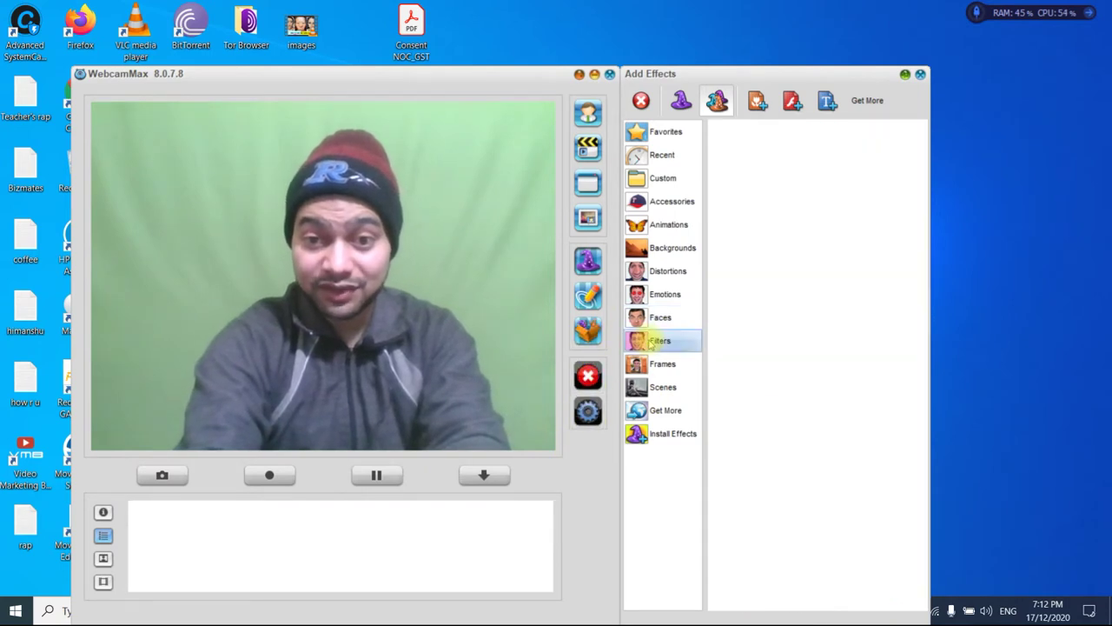
click(792, 219)
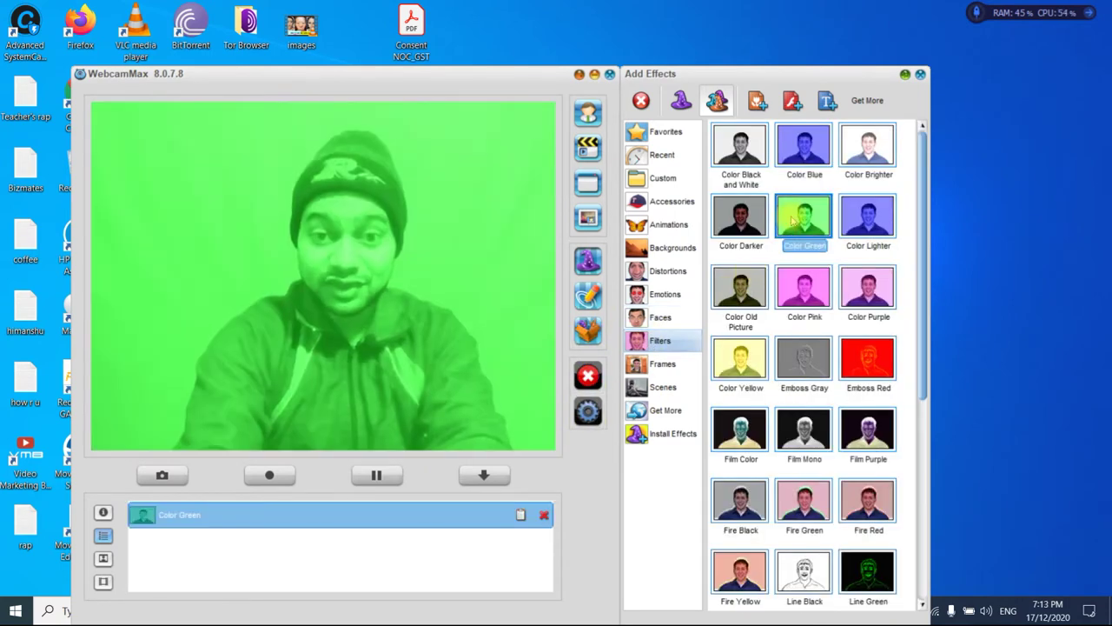
click(545, 515)
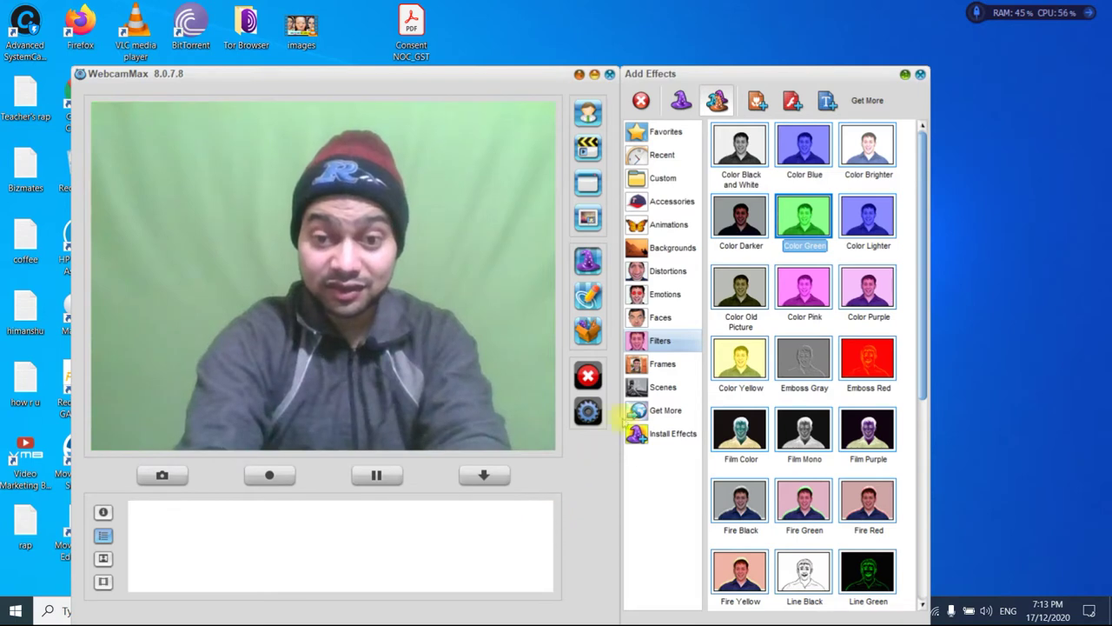
- Look through the Frames and Scenes effect categories, view the online Effects Library, and close its browser window
click(660, 364)
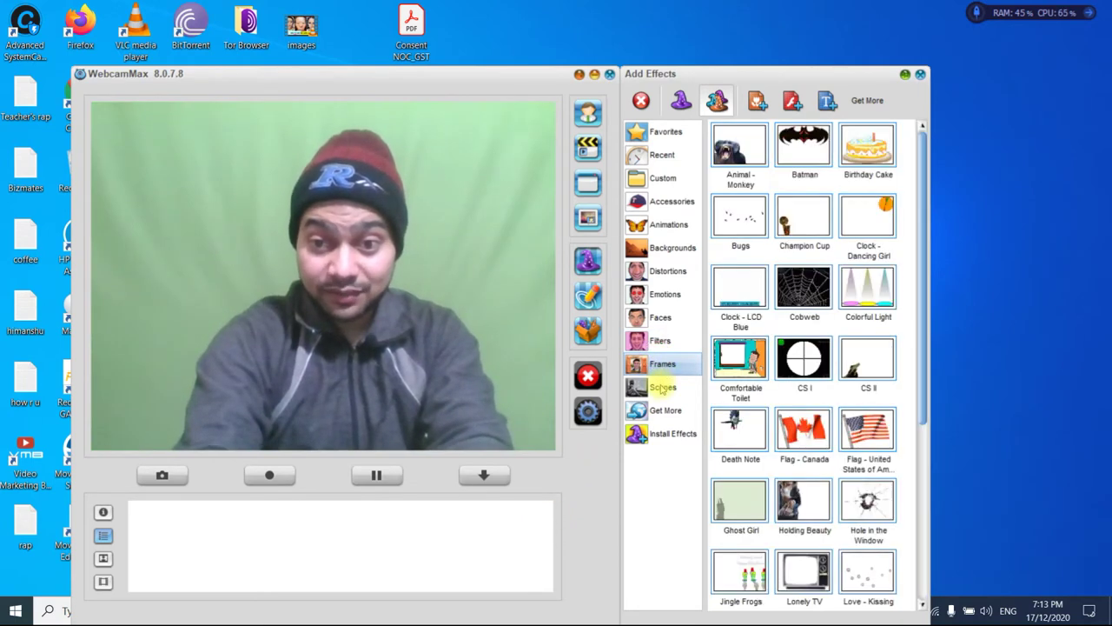
click(662, 388)
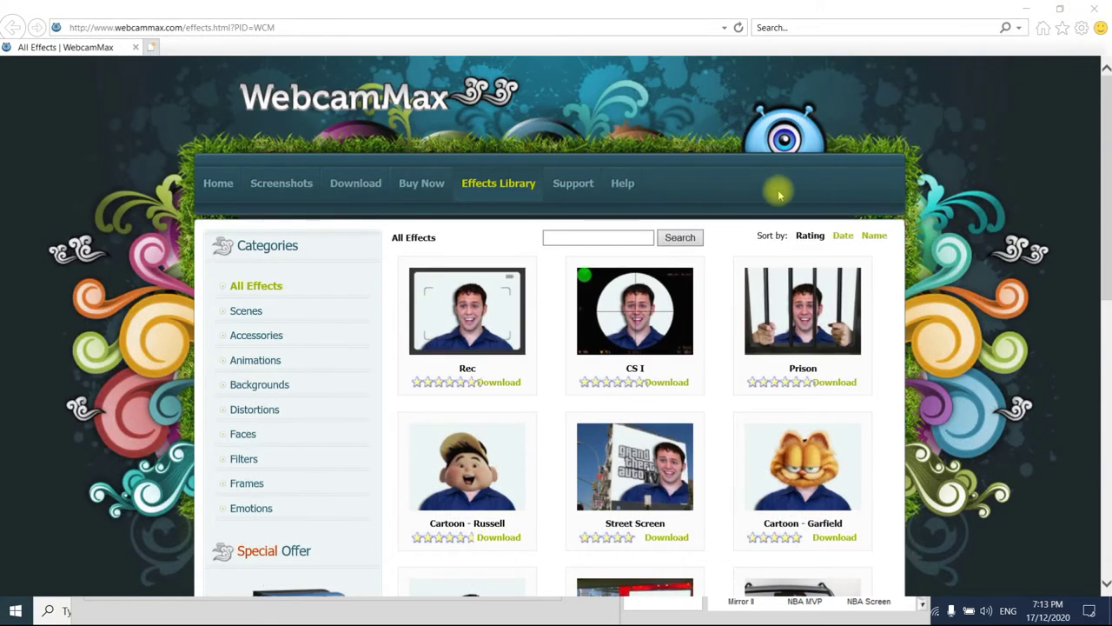
click(1093, 9)
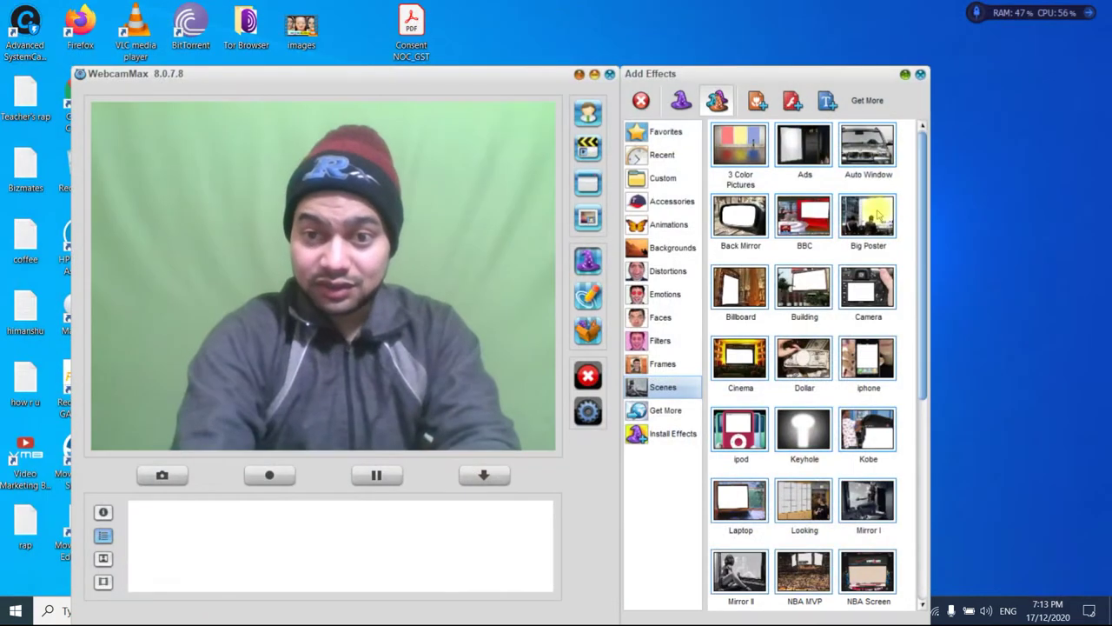
- Look at the Backgrounds and Animations categories, and apply and remove the Bikini Girl Shaking Hair animation
click(671, 248)
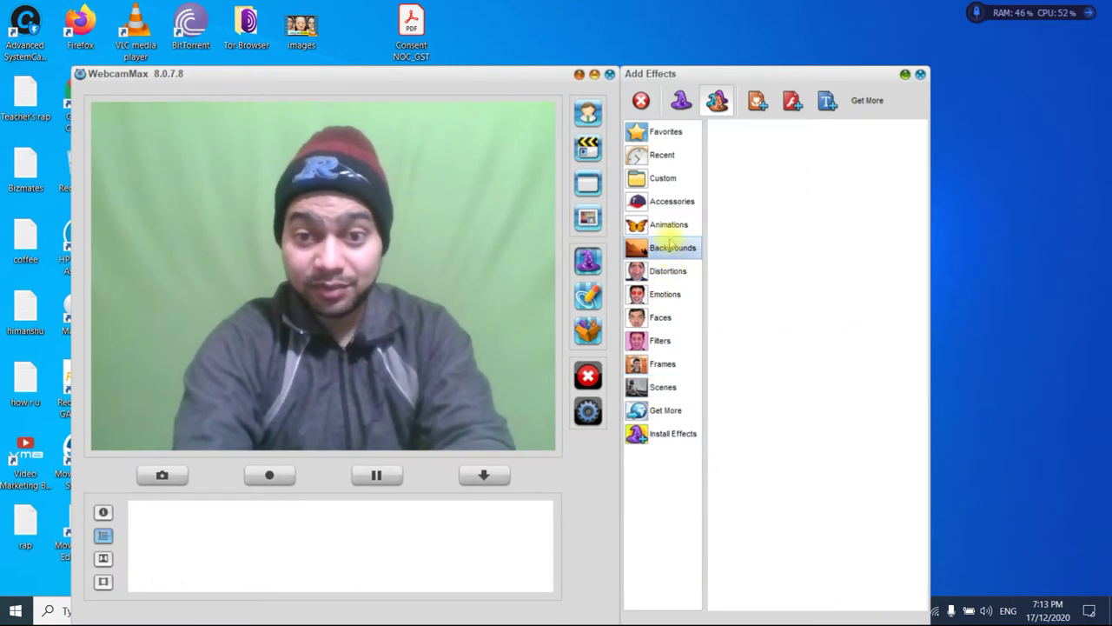
click(666, 224)
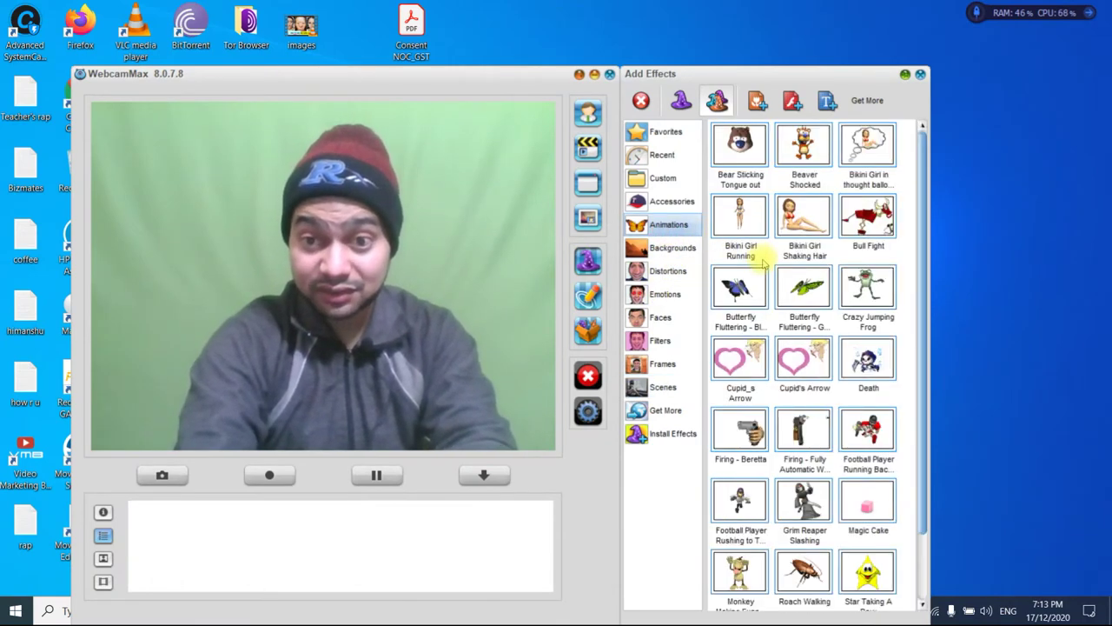
click(813, 222)
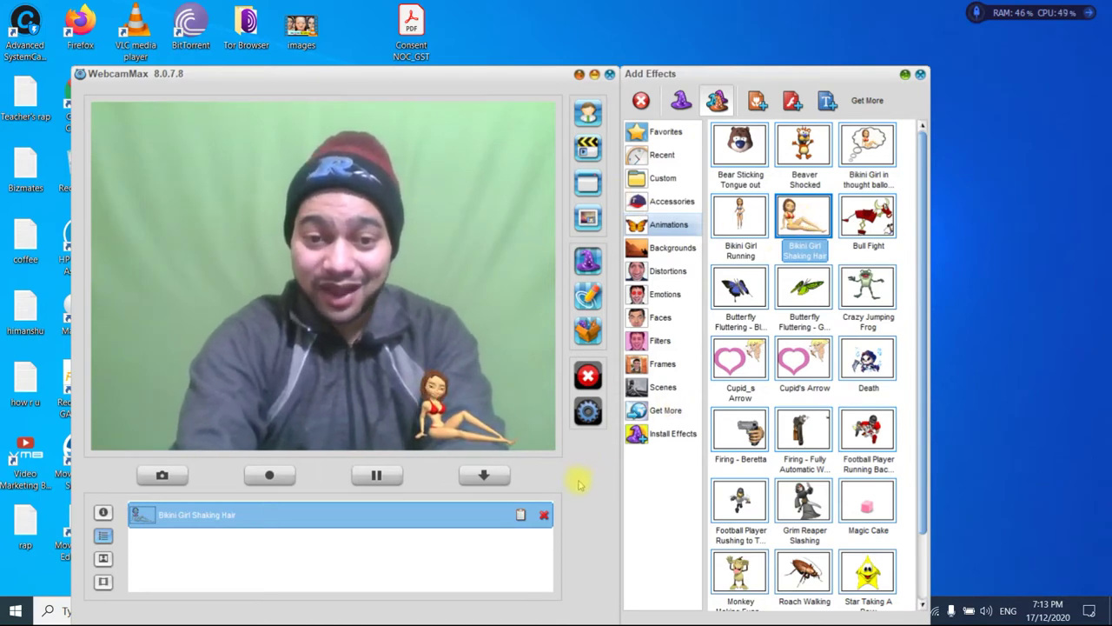
click(543, 514)
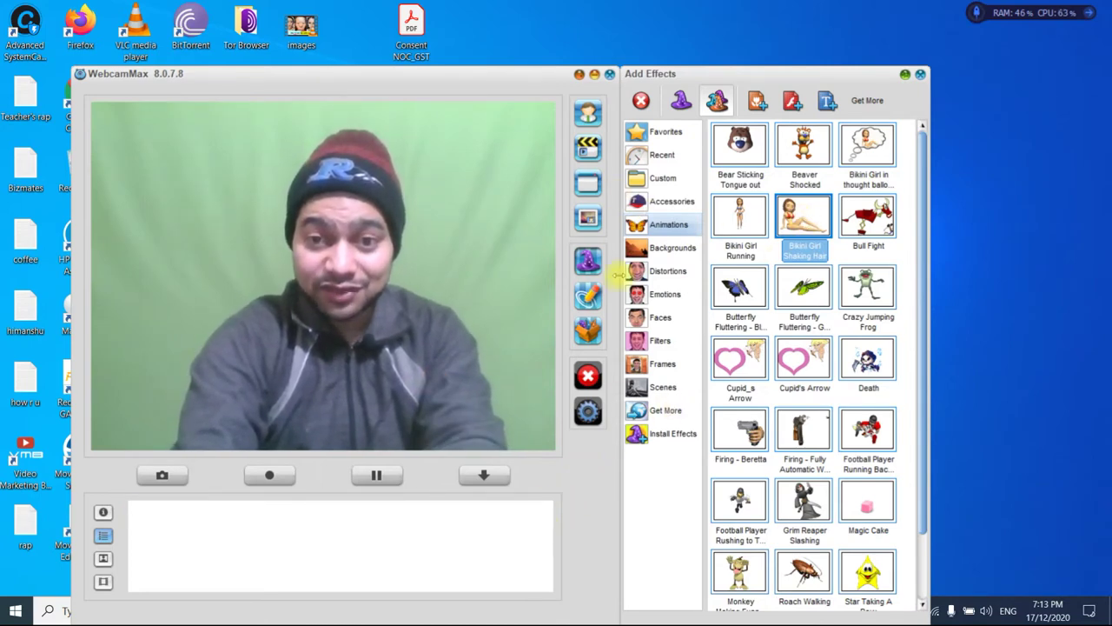
- Look at the Custom effects, the Effect Template and Doodling tools, and the Live Webcam and Play Media sources
click(662, 179)
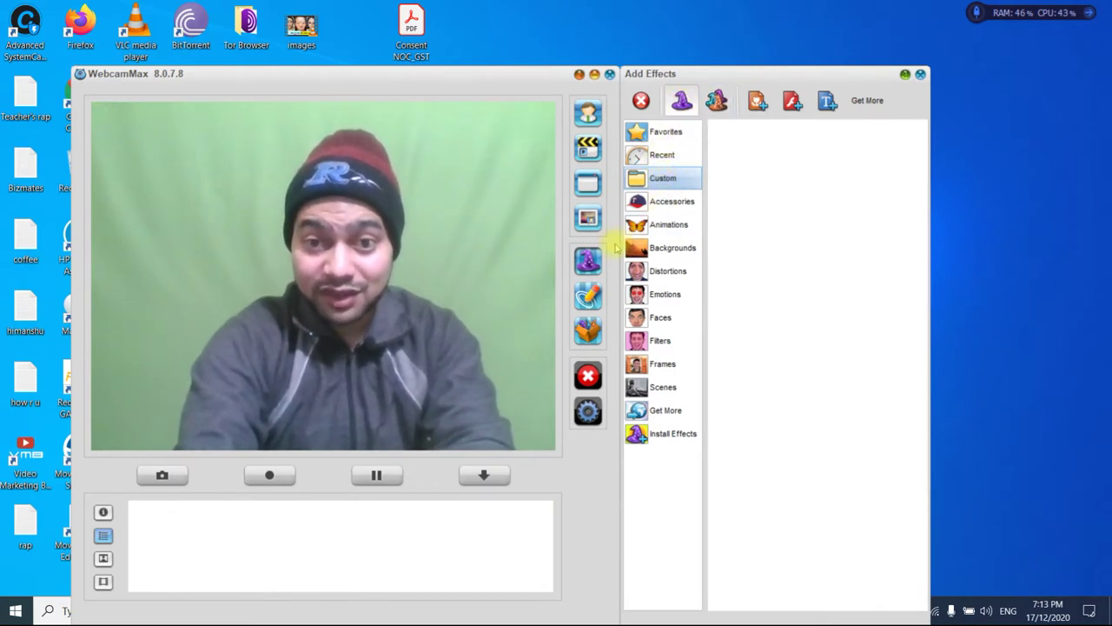
click(587, 329)
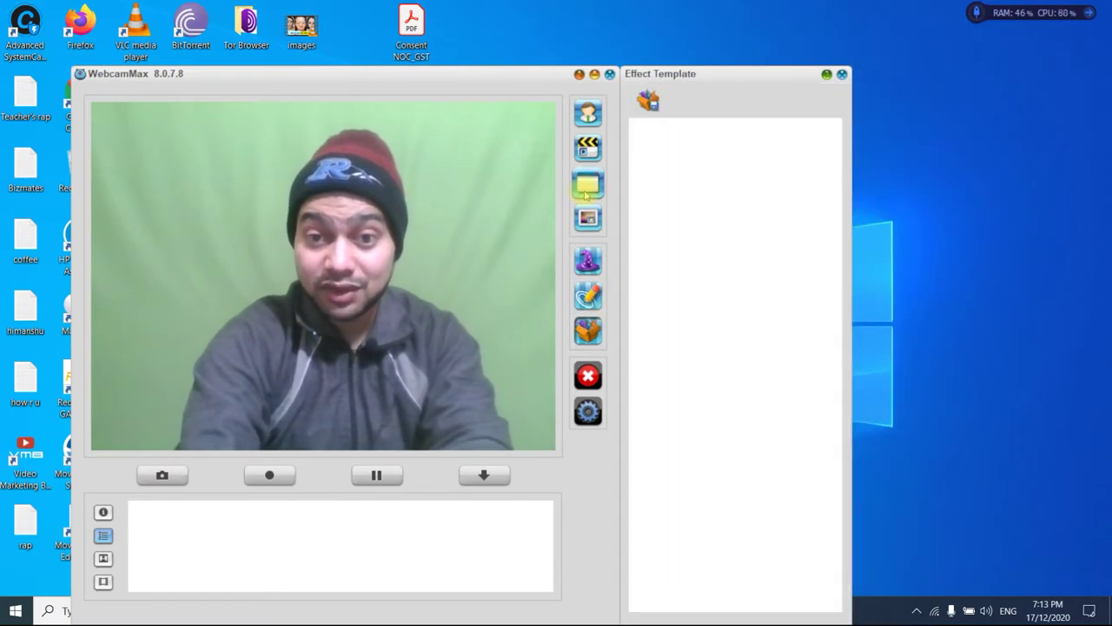
click(587, 297)
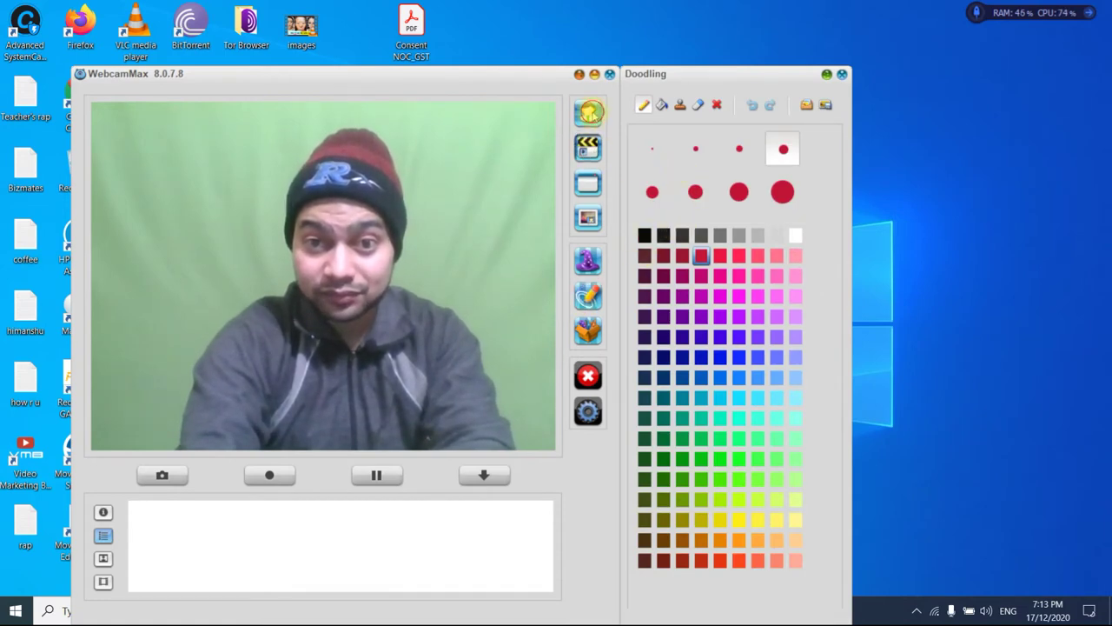
click(588, 112)
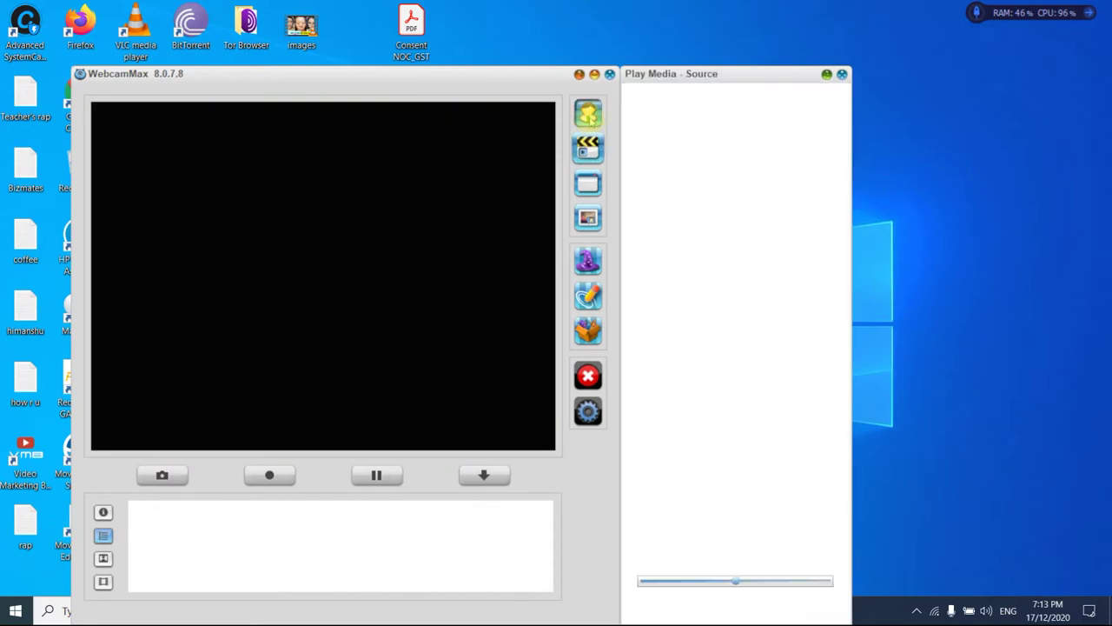
click(826, 74)
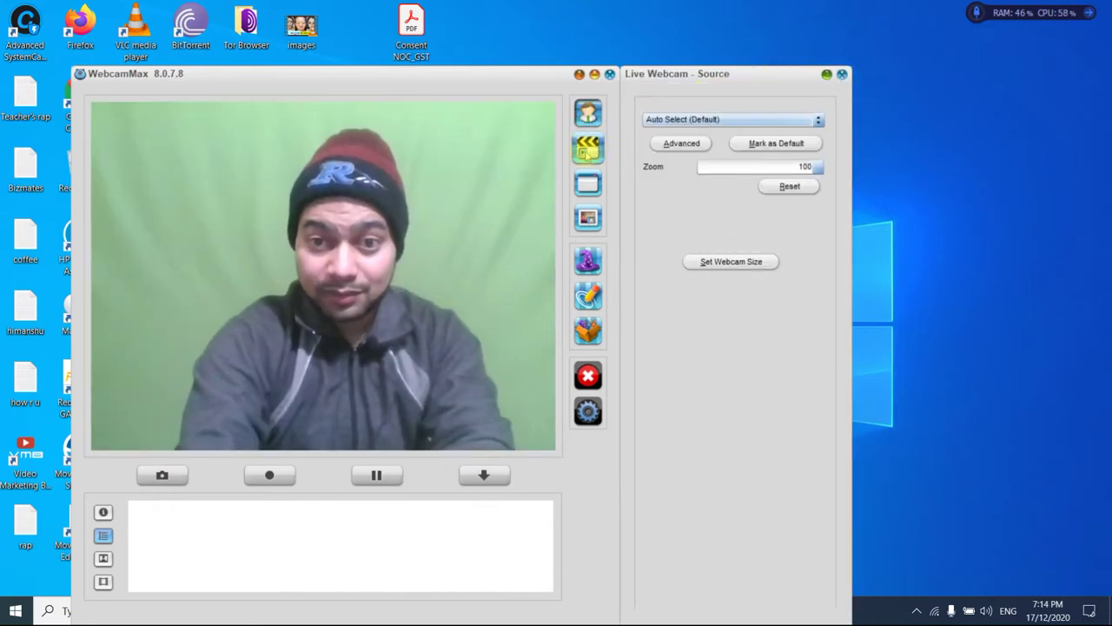
click(587, 149)
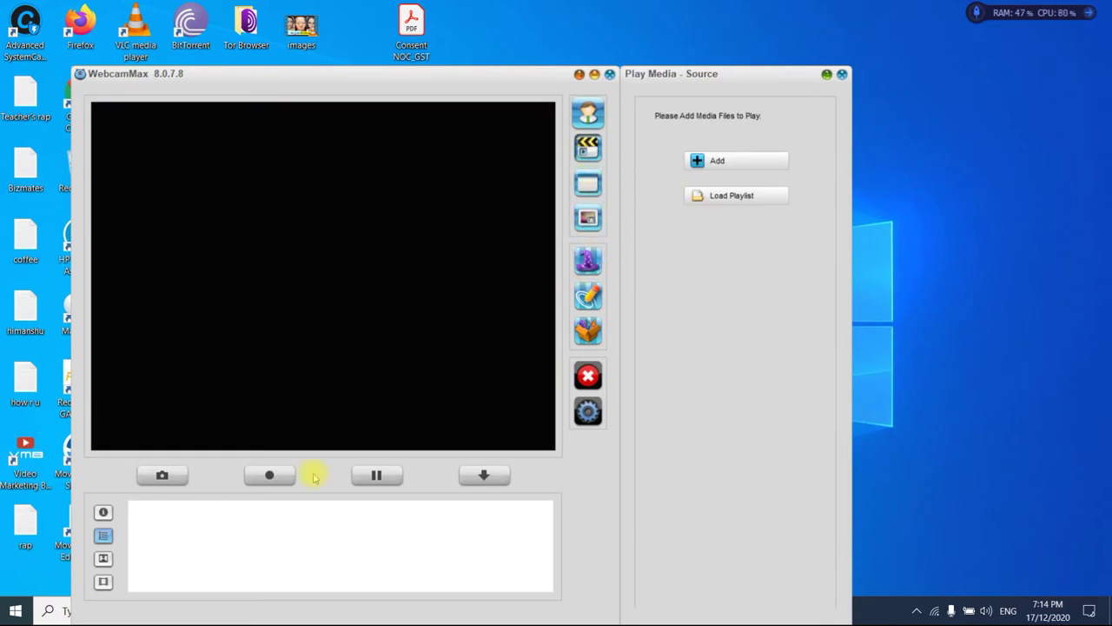
- Review the Source, Record, Advanced and About WebcamMax pages of the program options, and leave without applying changes
click(588, 412)
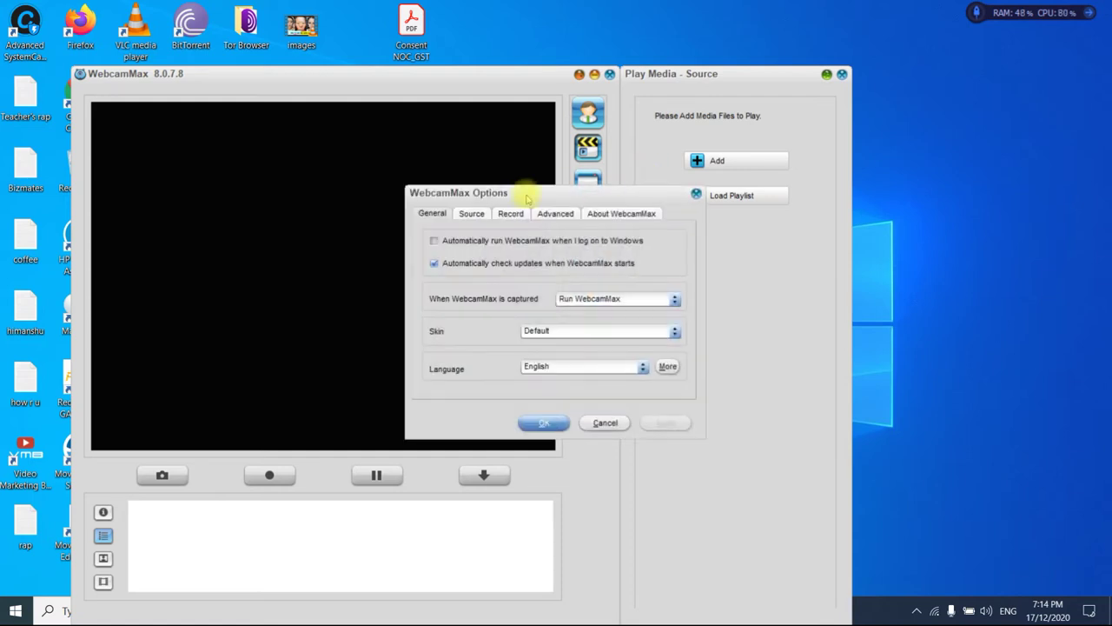
click(474, 215)
click(512, 215)
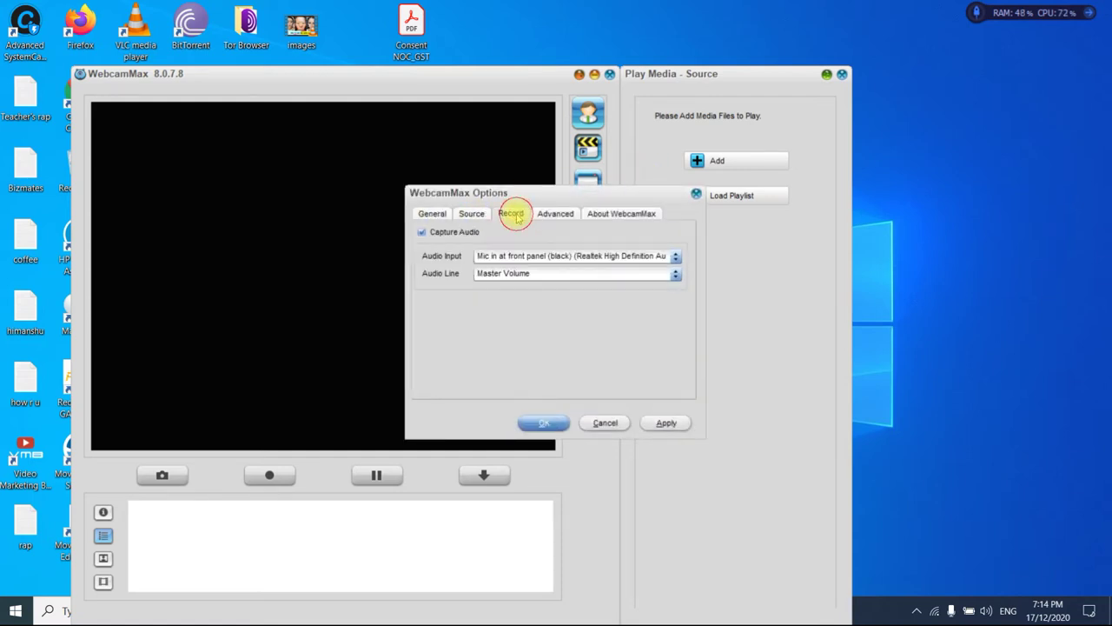
click(572, 214)
click(608, 214)
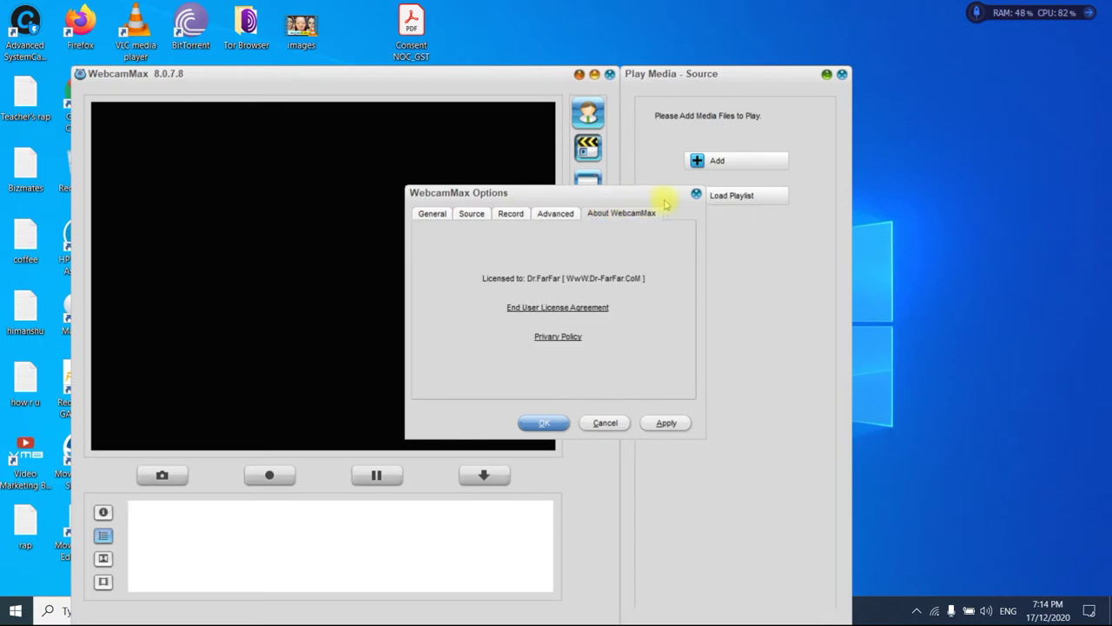
click(605, 422)
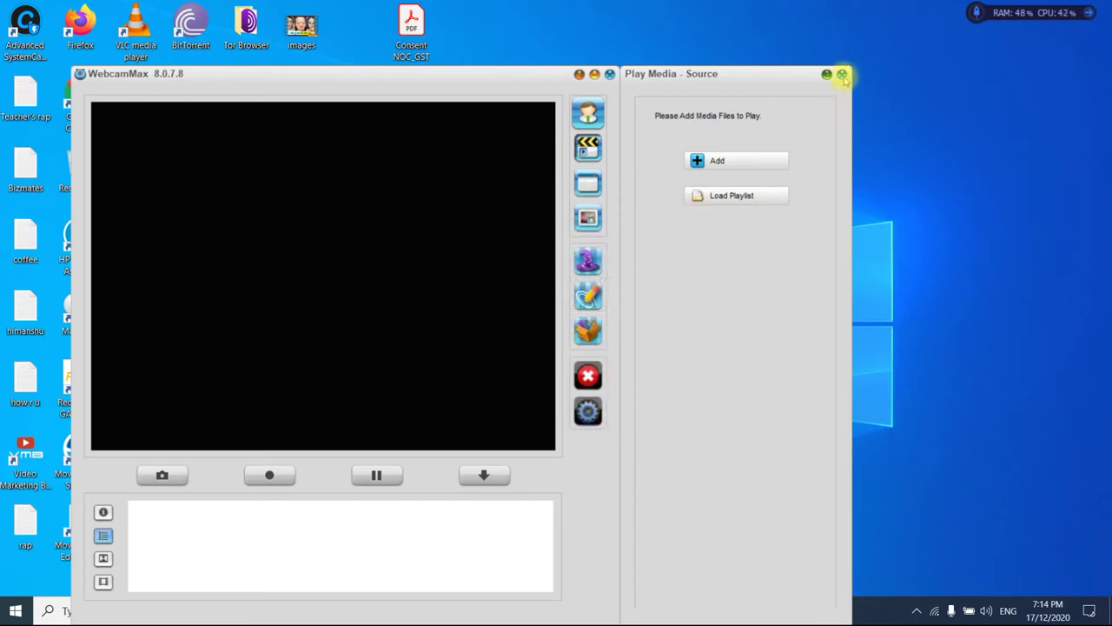
- Close the Play Media source settings, quit WebcamMax, and check the hidden background programs
click(588, 149)
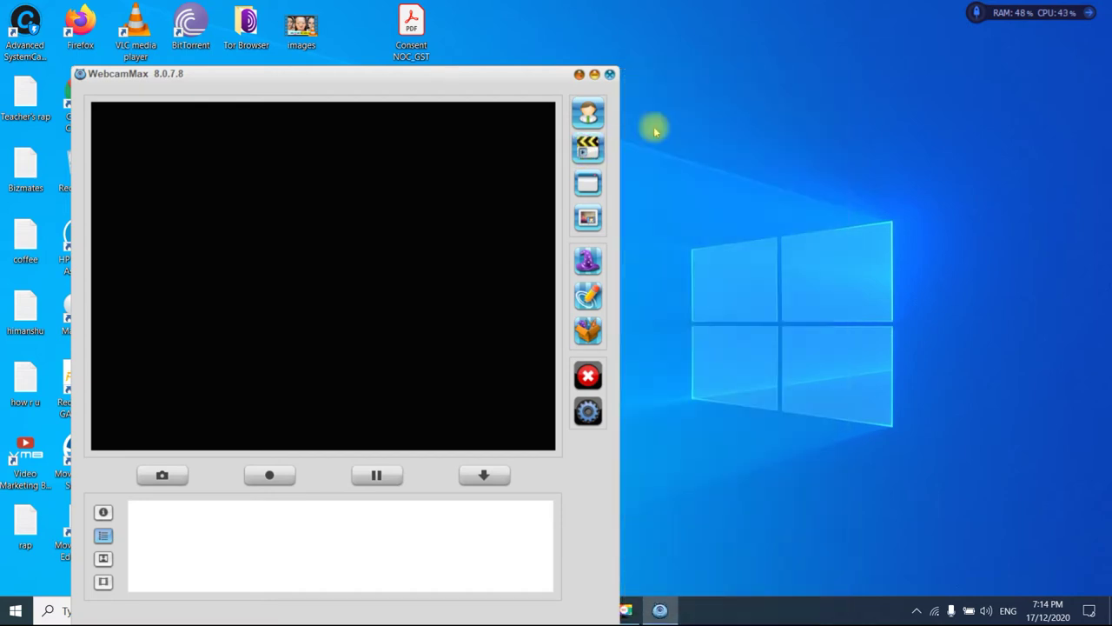
click(611, 74)
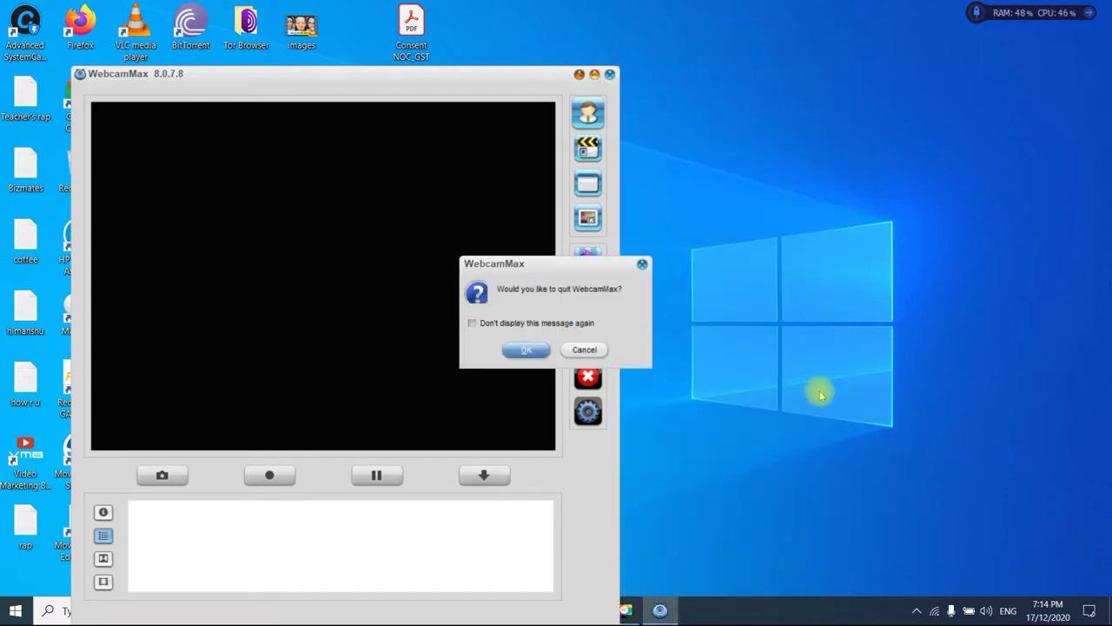
click(525, 347)
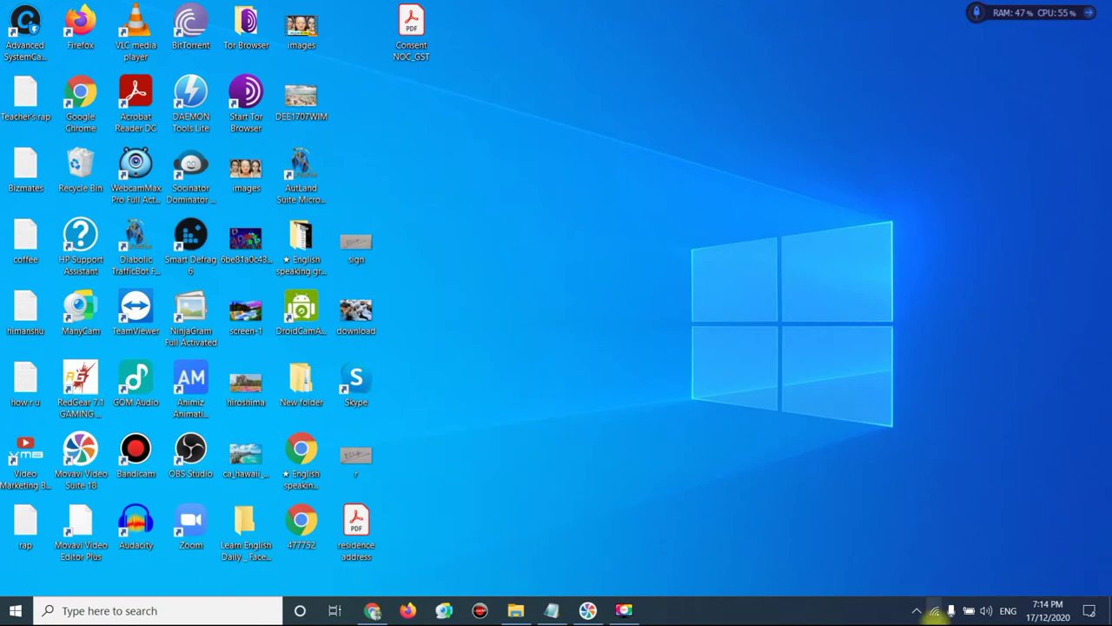
click(917, 610)
click(745, 471)
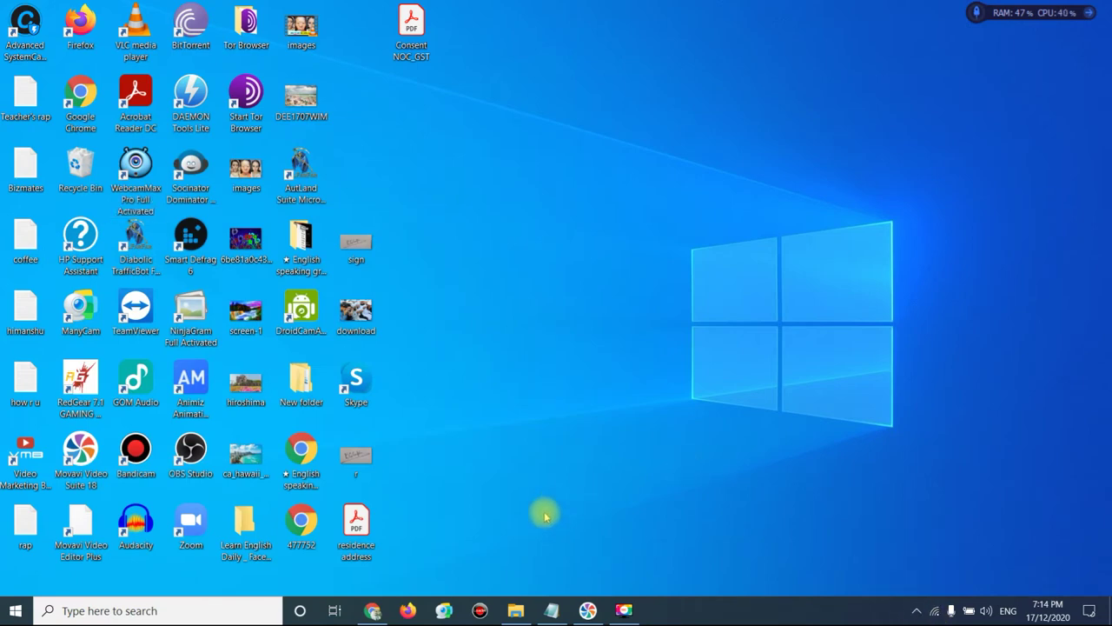
- Switch to Chrome and look over the OBS Studio home page with its Windows, macOS and Linux downloads
click(373, 602)
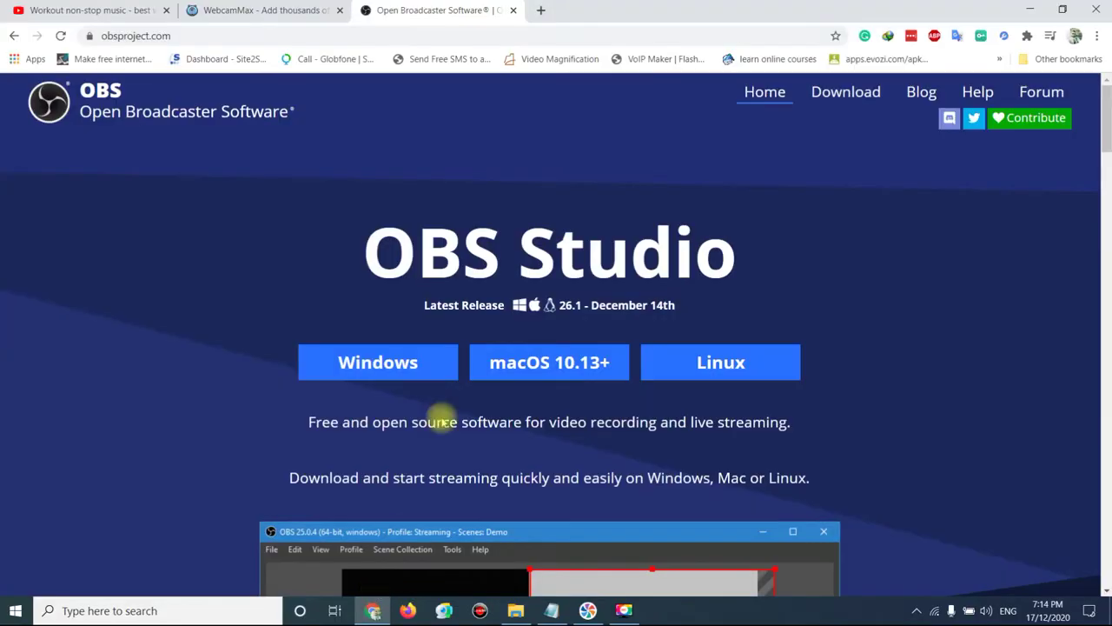
scroll(521, 291, down, 1)
scroll(557, 287, up, 1)
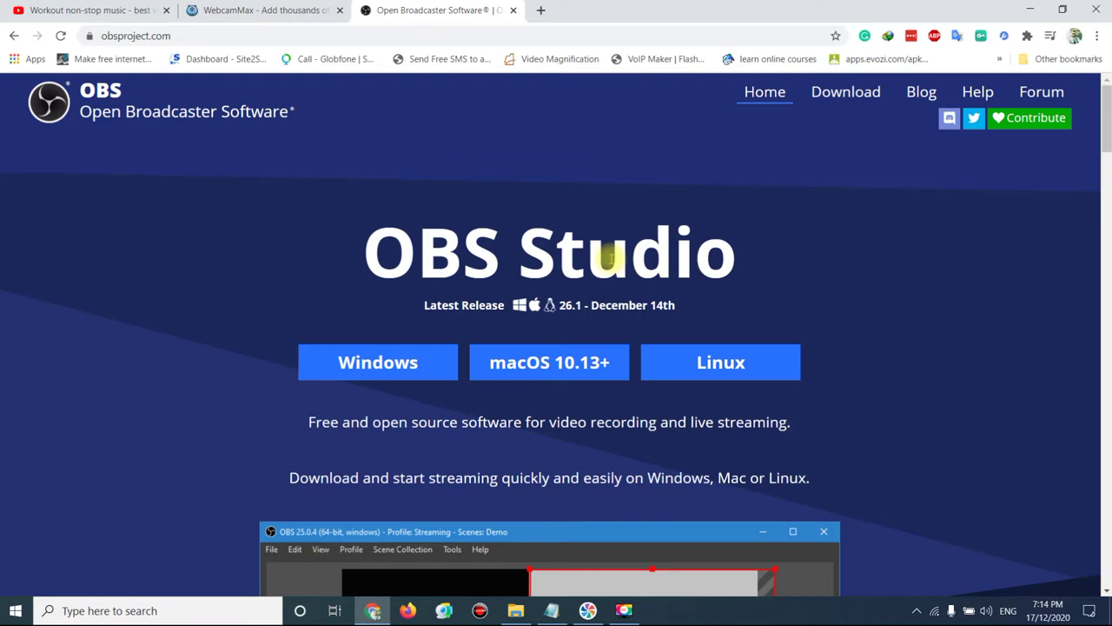
scroll(521, 353, down, 2)
scroll(469, 304, up, 2)
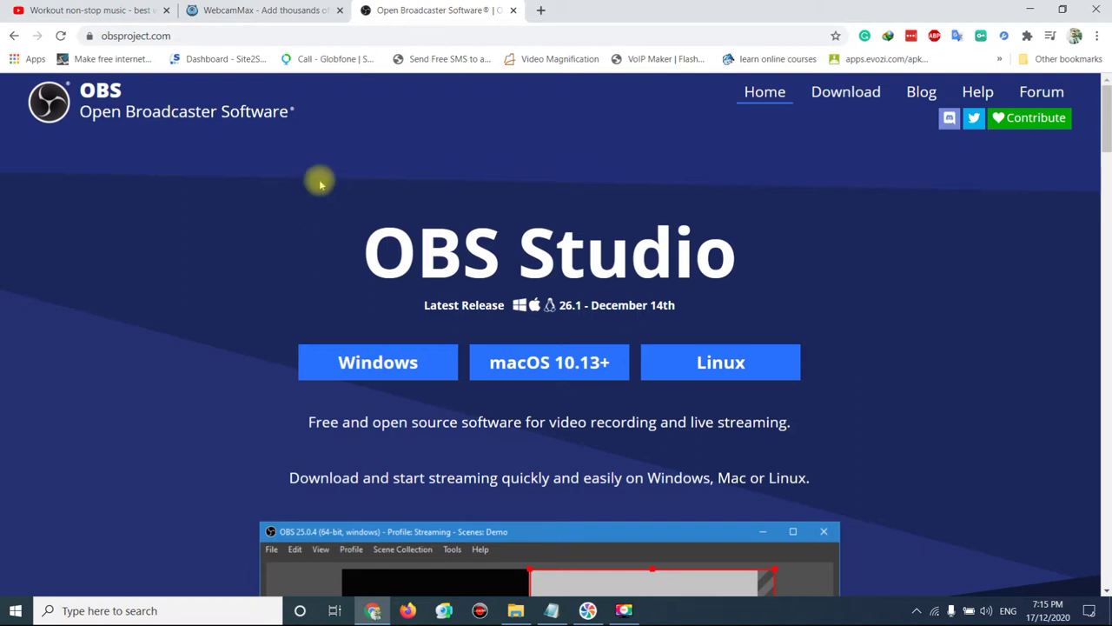
scroll(373, 333, down, 1)
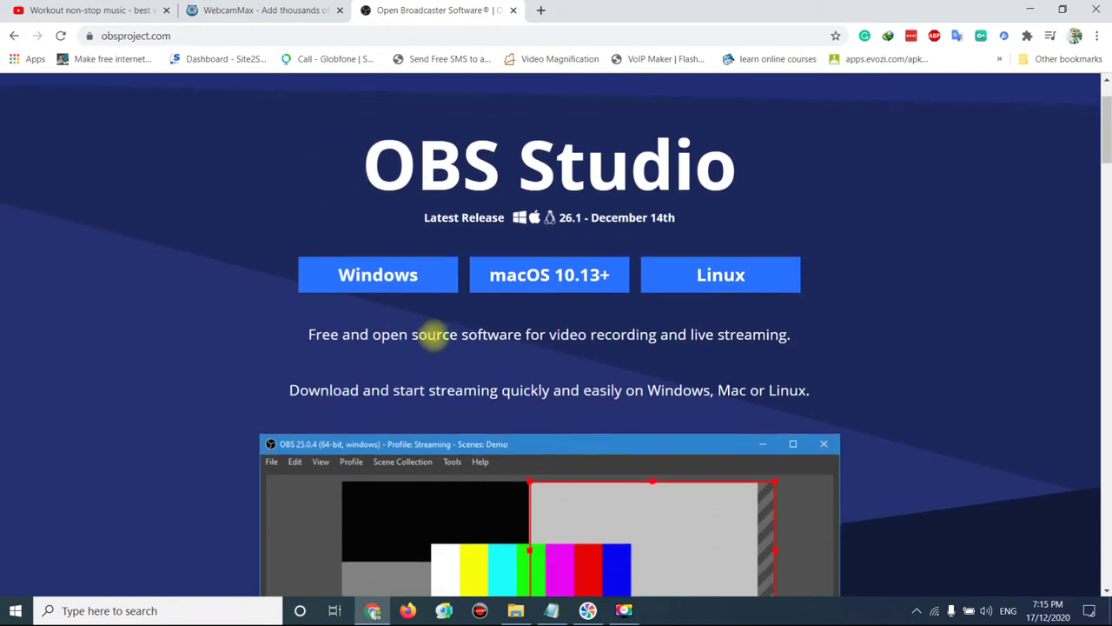
scroll(385, 318, up, 1)
- Request the Windows installer of OBS Studio, cancel the download, and close the welcome page
click(374, 361)
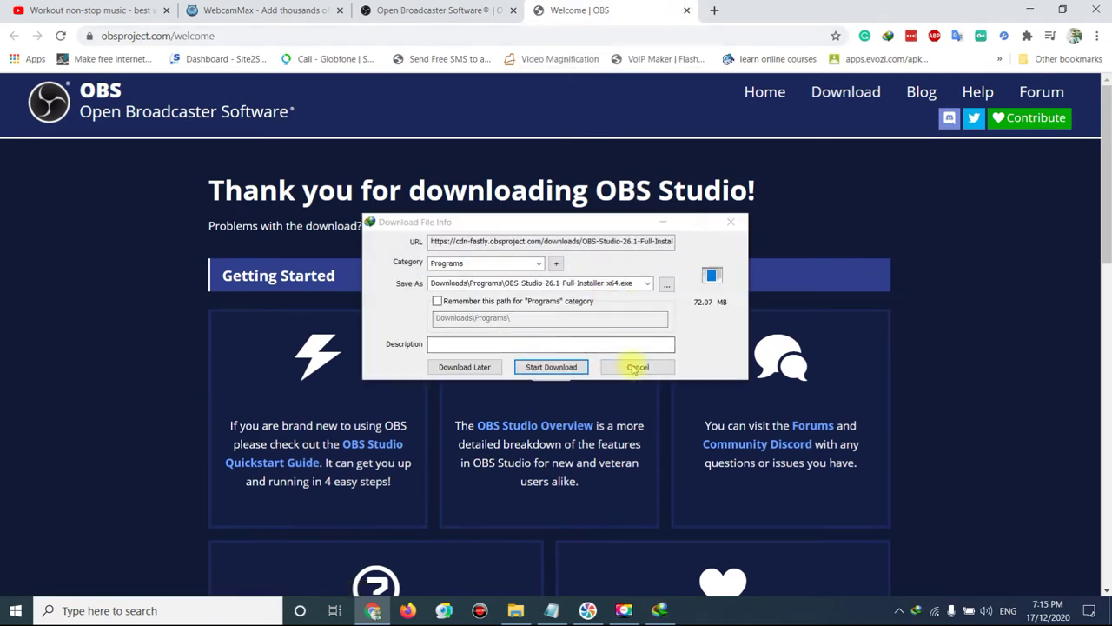
click(637, 367)
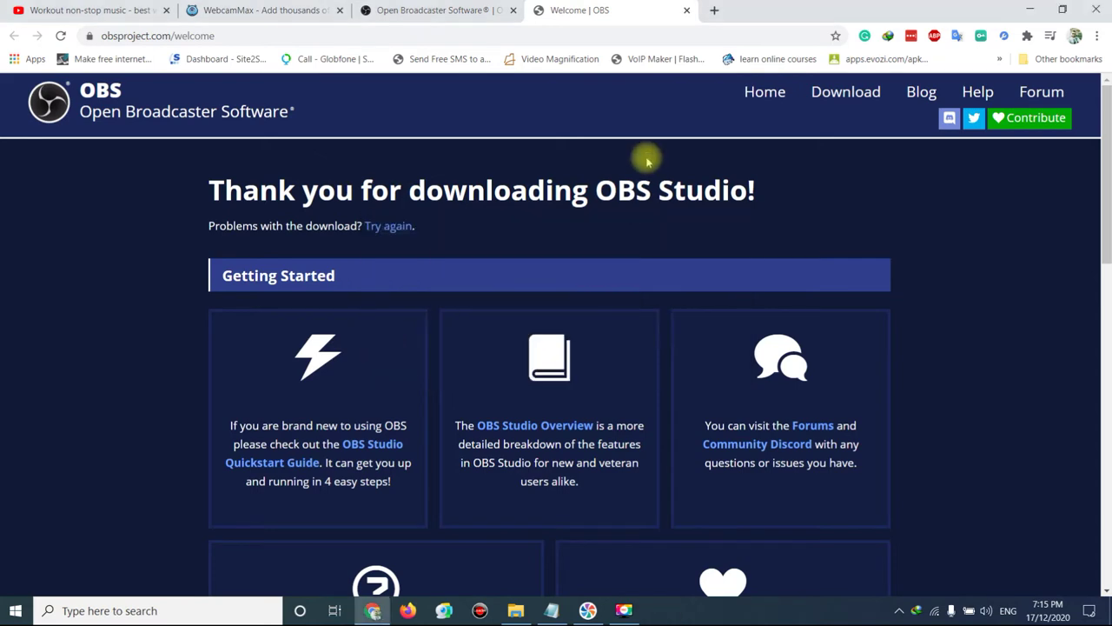
click(686, 11)
- Minimize the browser, switch to OBS Studio, and skip the offered 26.1 version
click(1019, 9)
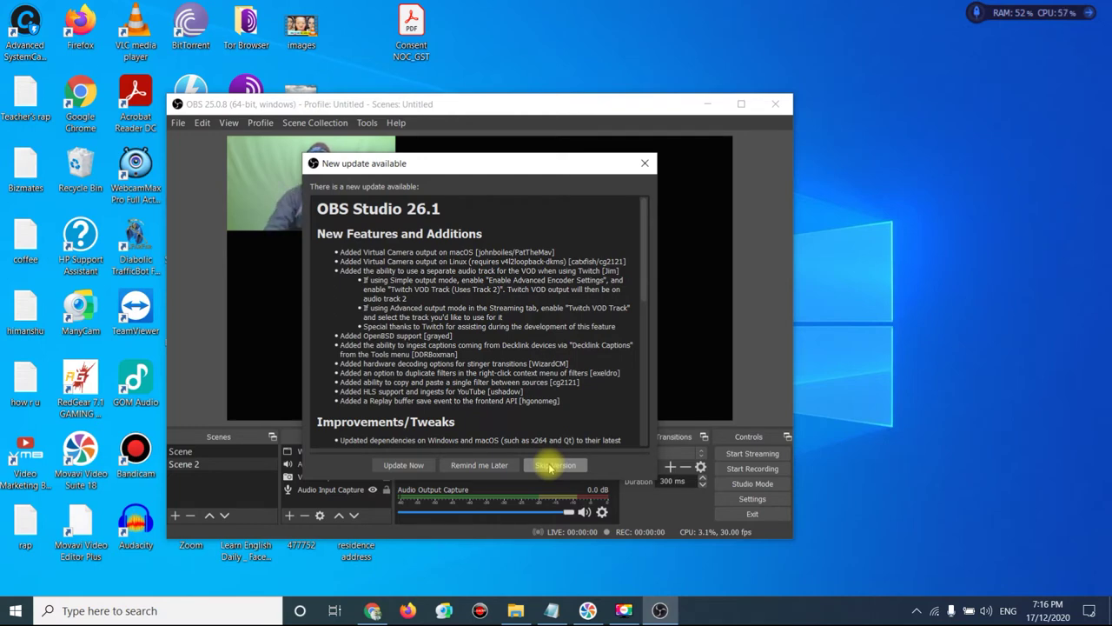
click(551, 466)
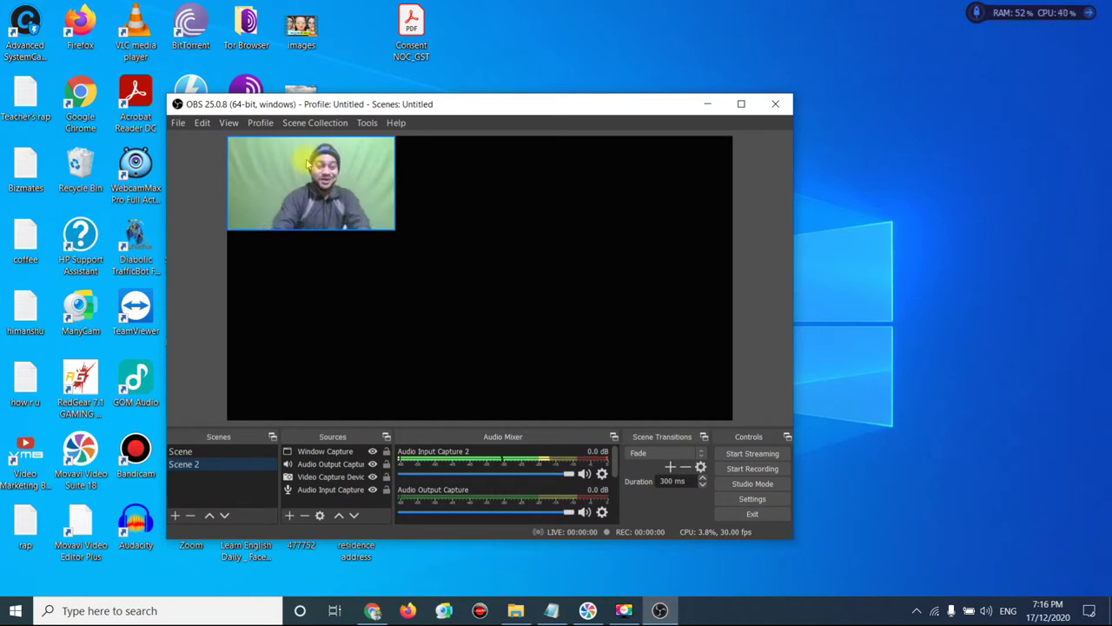
click(201, 122)
click(199, 122)
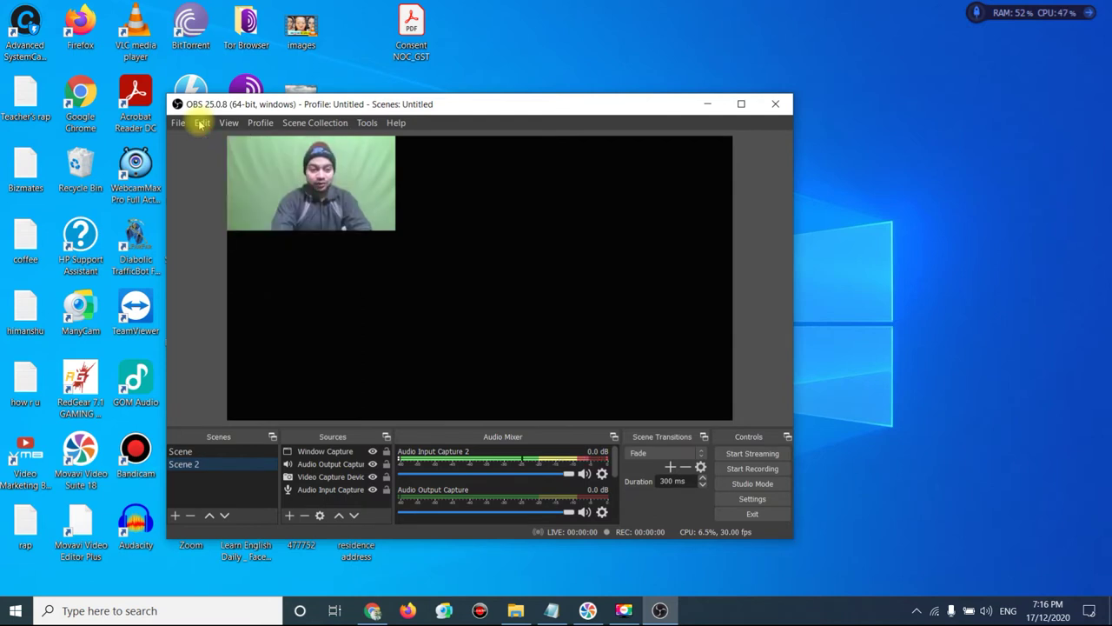
click(230, 123)
click(230, 123)
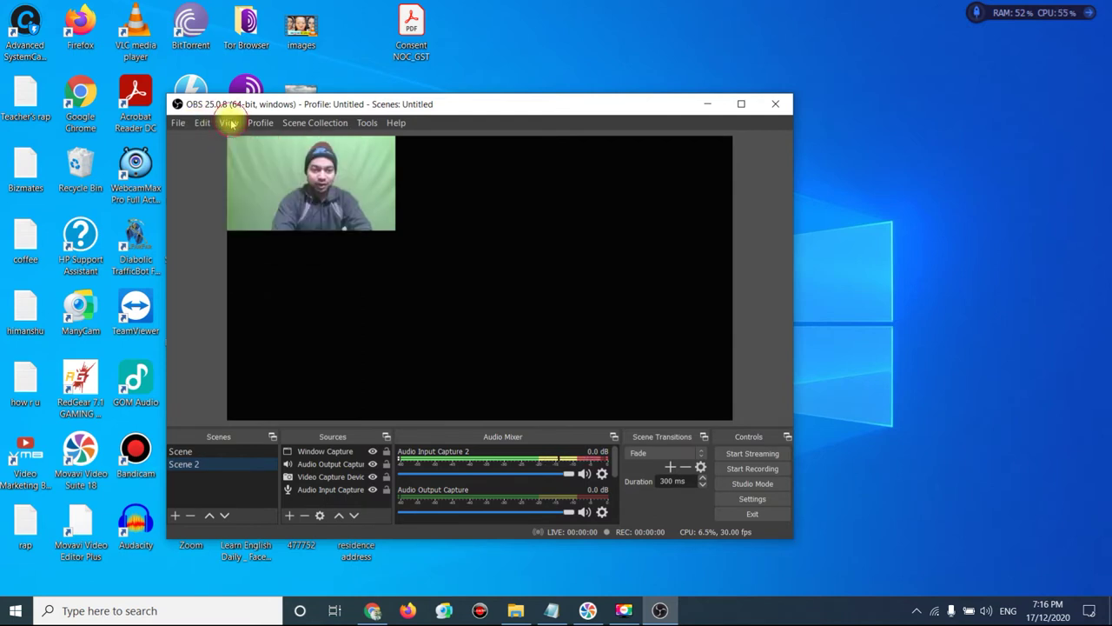
- Examine the Window Capture source's properties, including its selectable windows and match priority, and close them unchanged
click(330, 476)
click(331, 455)
double_click(332, 456)
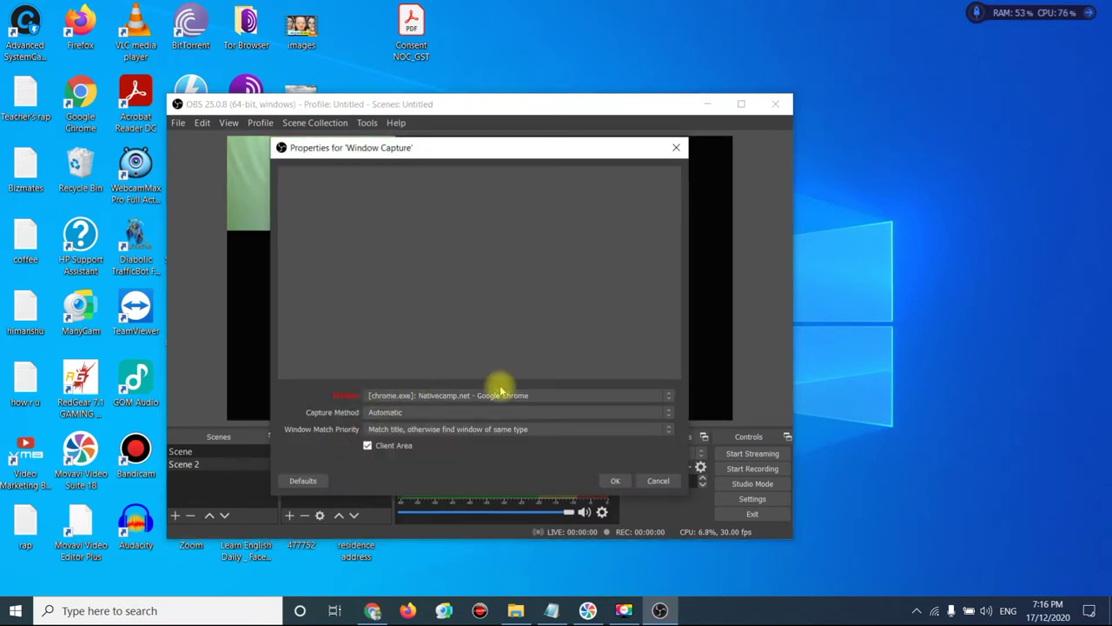
click(461, 396)
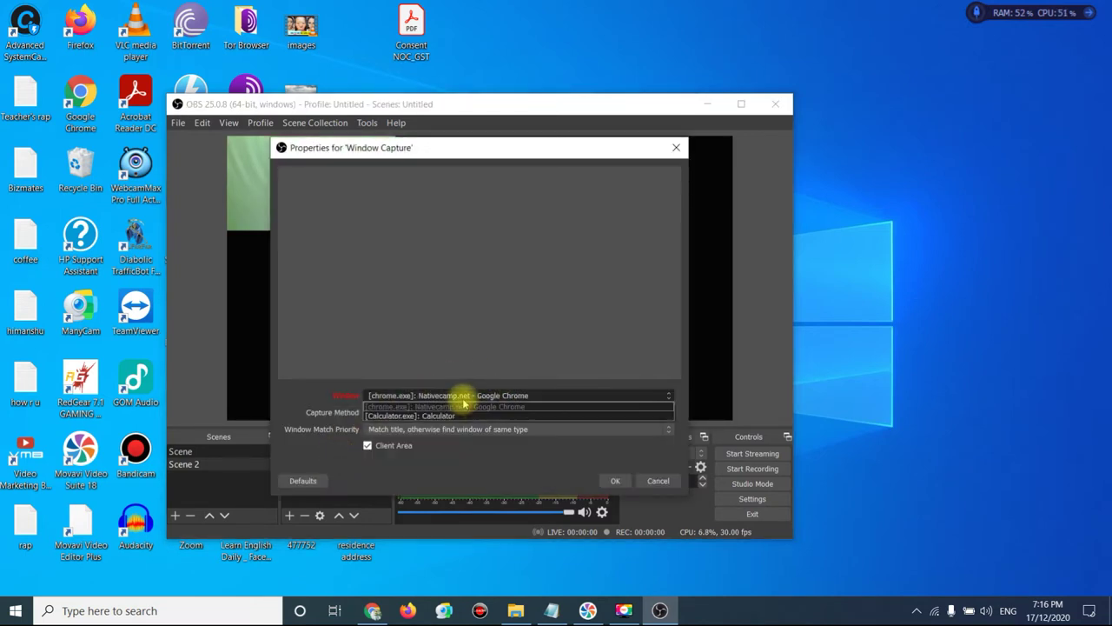
click(443, 404)
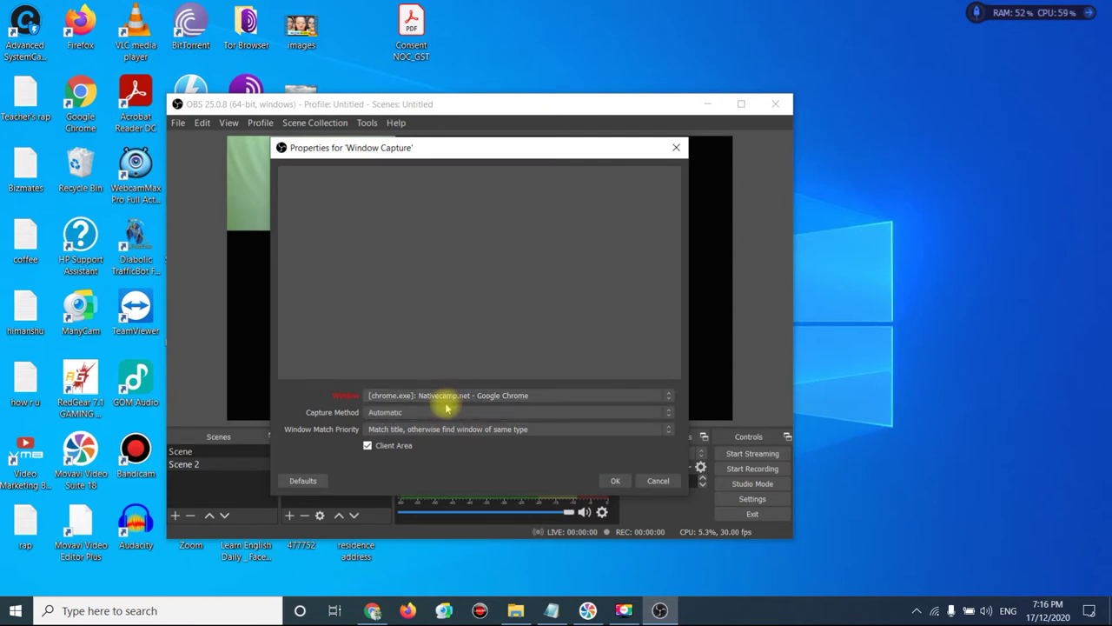
click(436, 429)
click(436, 430)
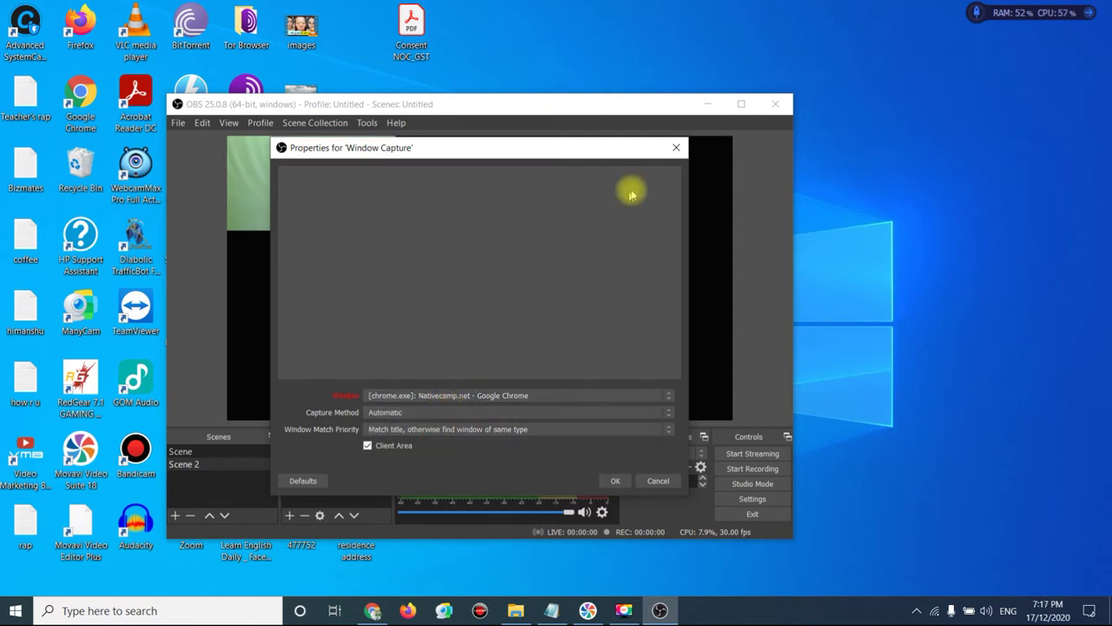
click(669, 152)
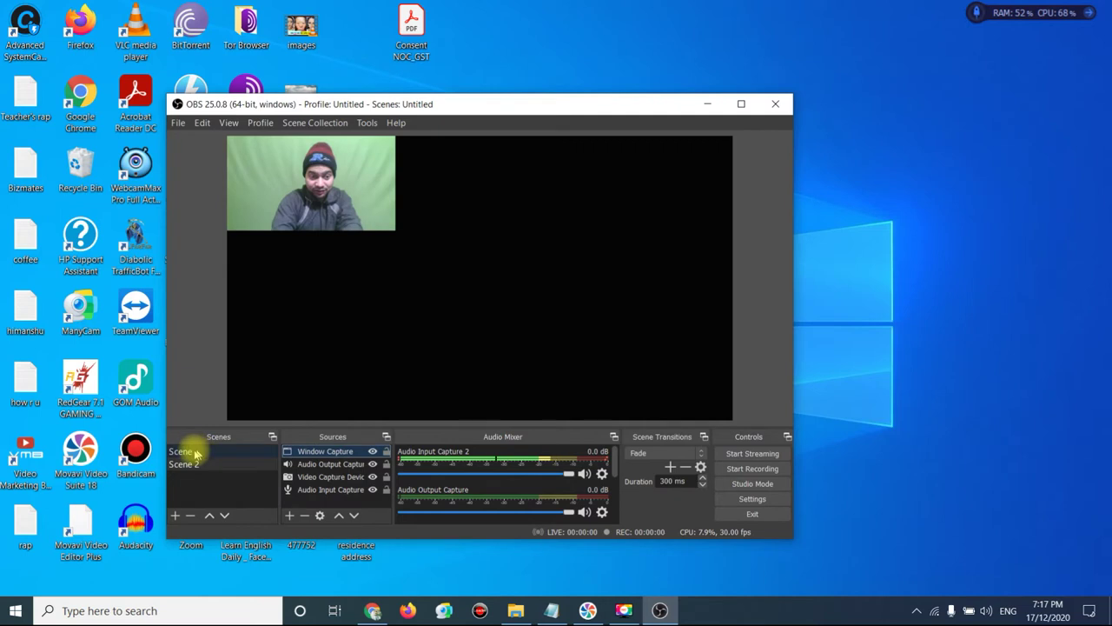
- Switch to the first scene and examine the VLC Video Source's playlist and visibility behavior settings
click(184, 452)
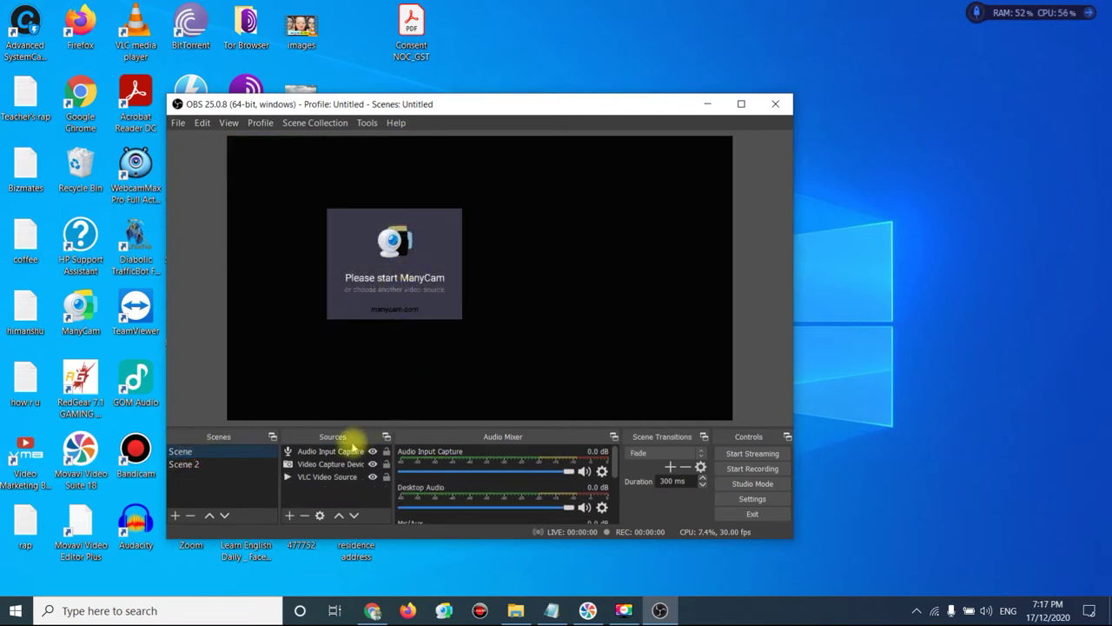
click(331, 464)
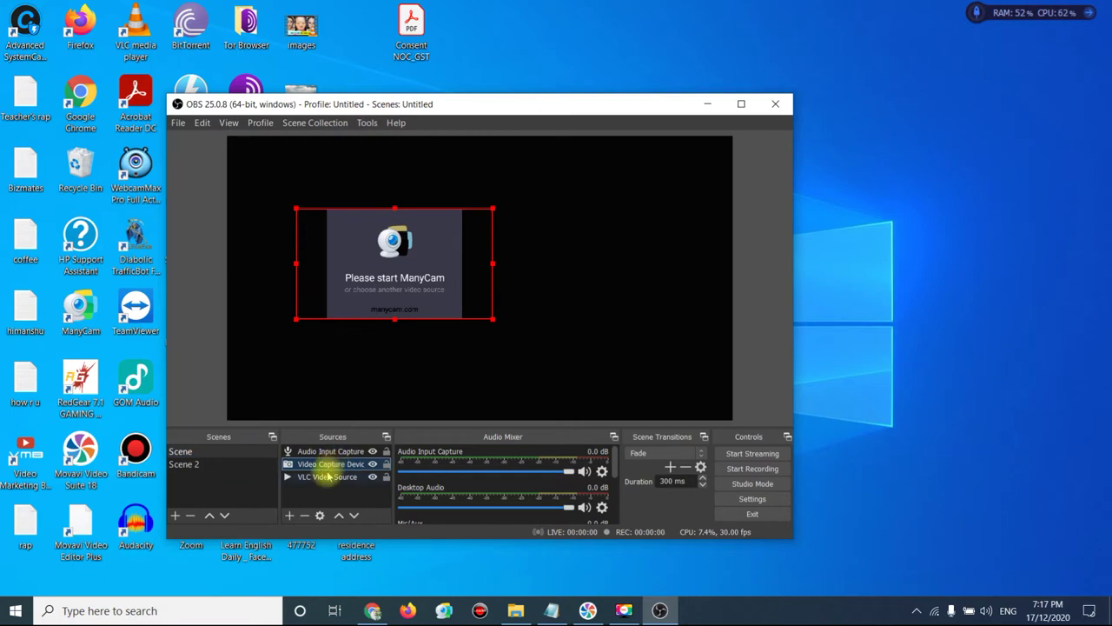
double_click(335, 477)
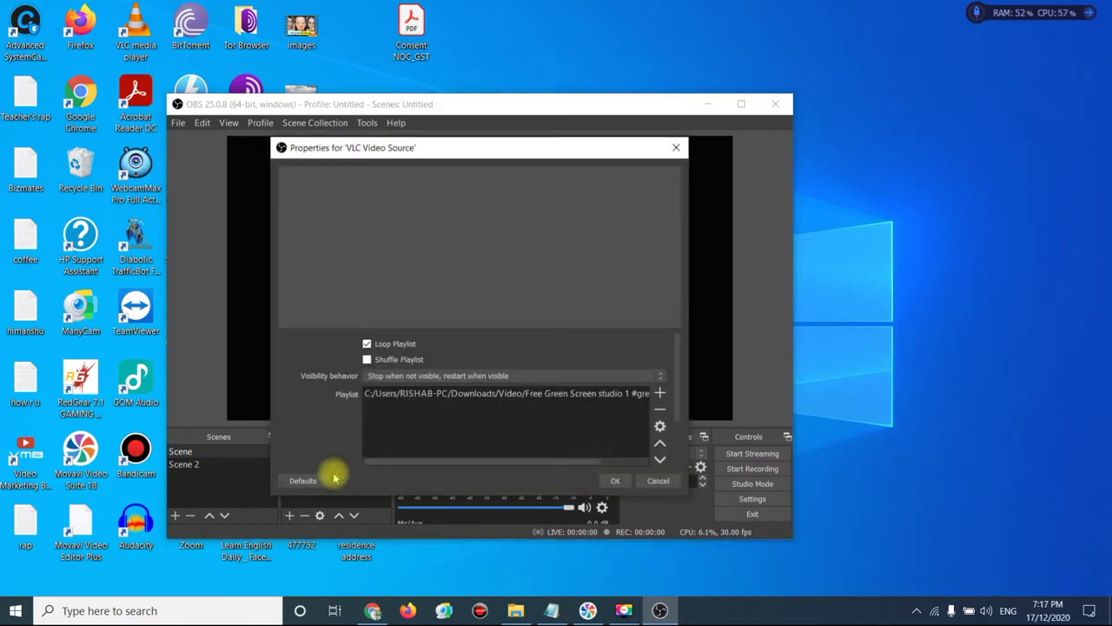
click(415, 377)
click(415, 383)
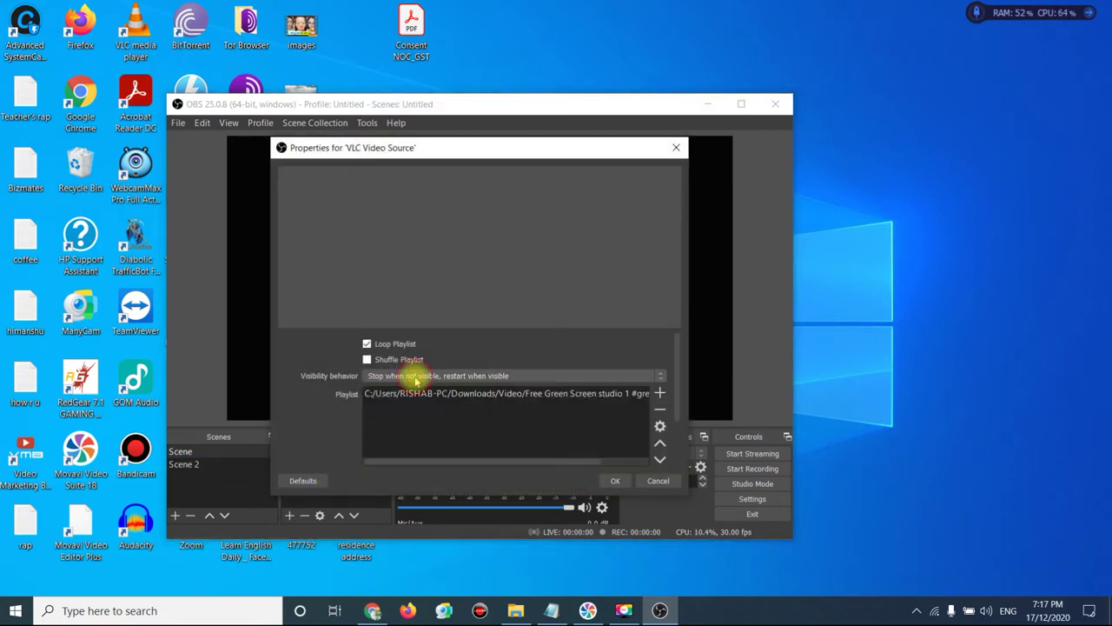
click(679, 149)
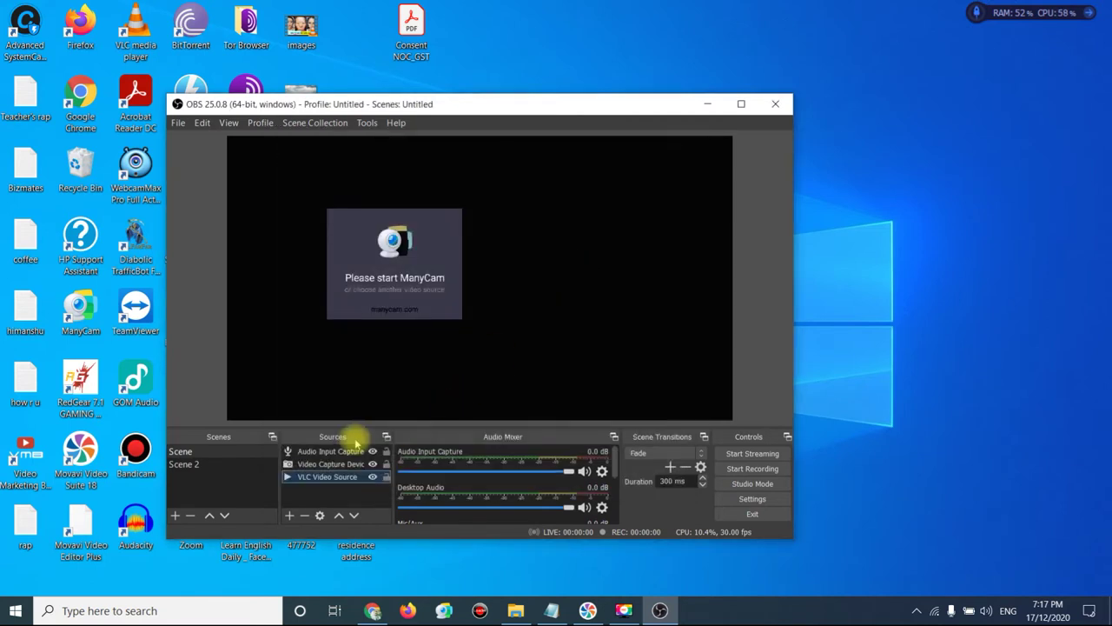
- Set the Video Capture Device source to use the HP TrueVision HD Camera
click(324, 464)
double_click(324, 464)
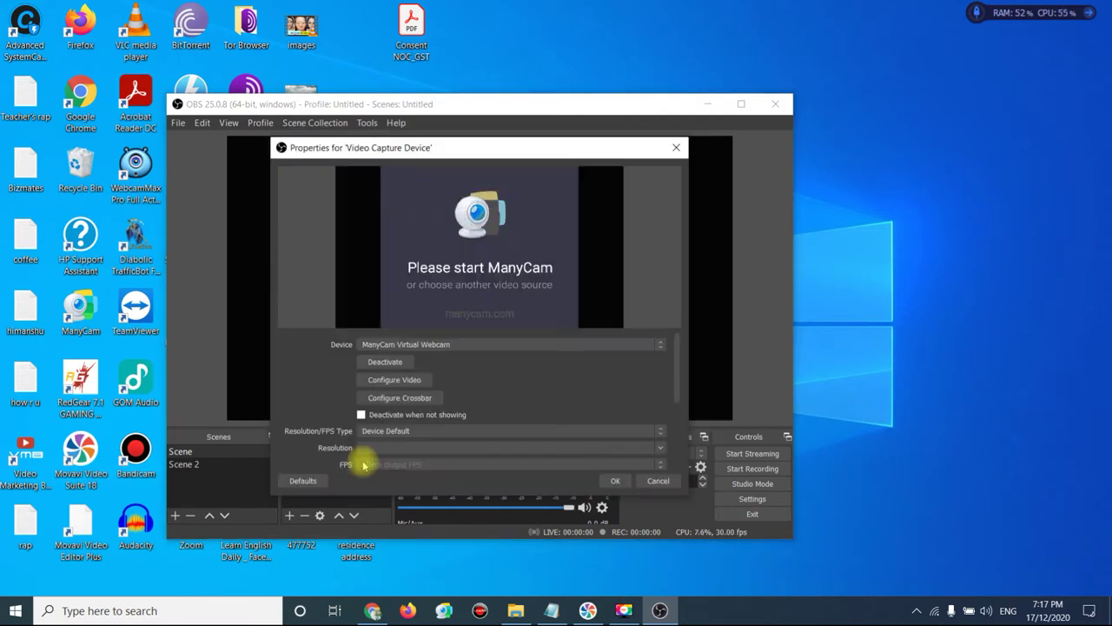
click(426, 346)
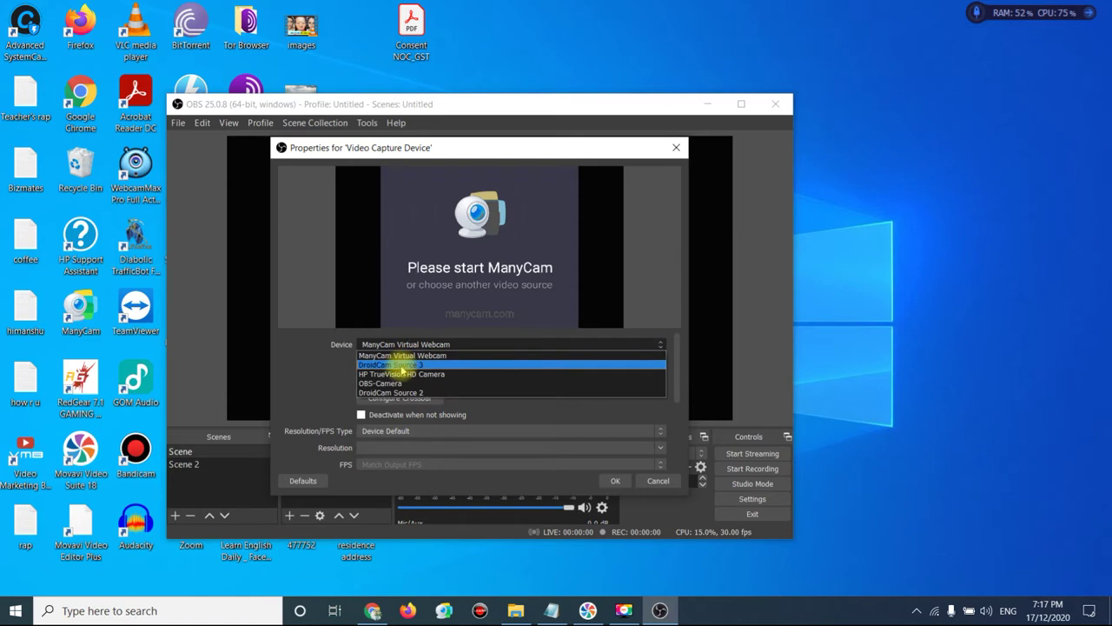
click(399, 374)
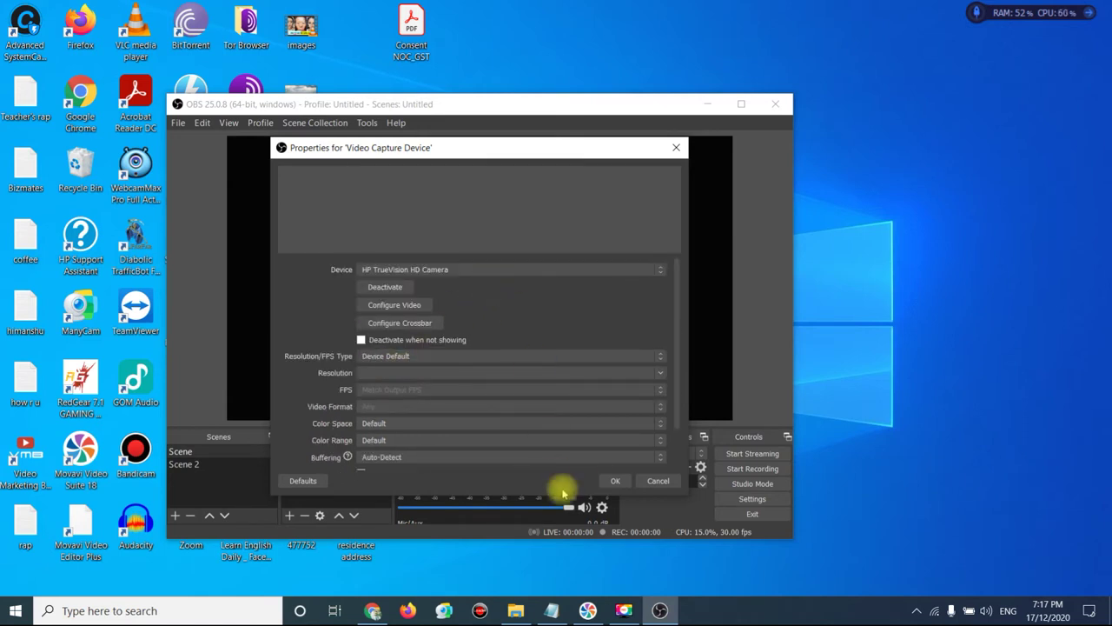
click(605, 478)
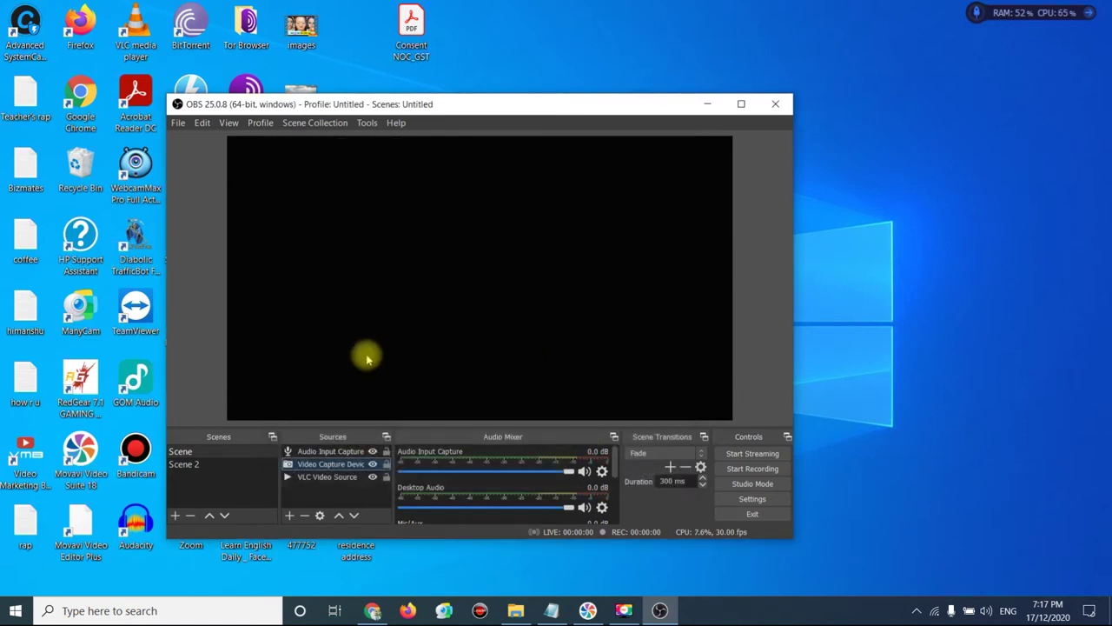
- Try ManyCam Virtual Webcam as the Video Capture Device source's device and discard the change
click(374, 464)
double_click(354, 464)
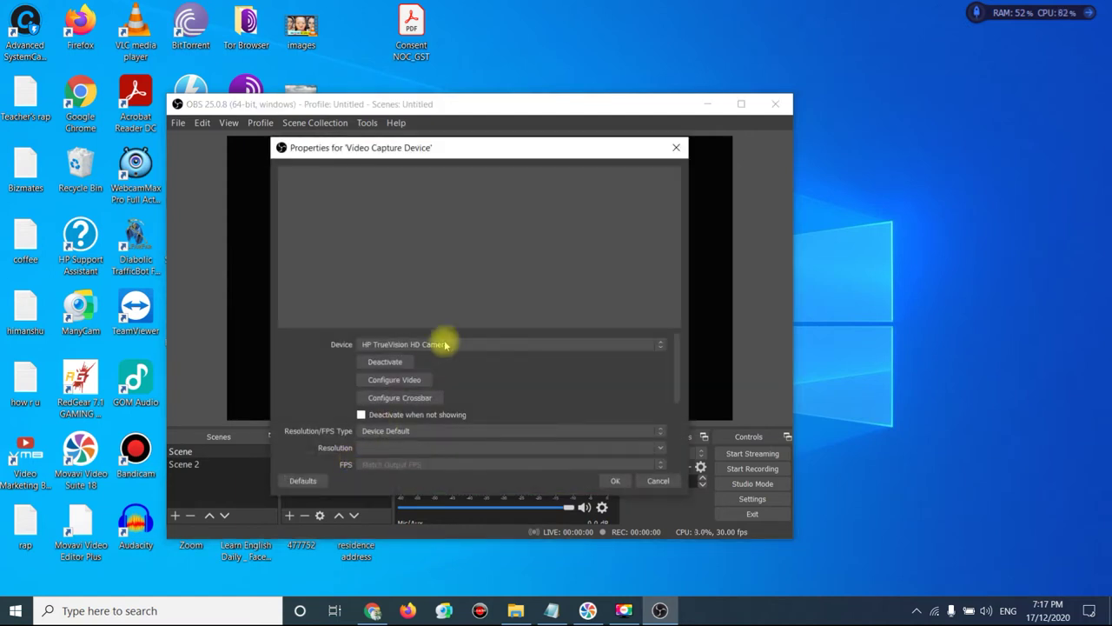
click(443, 345)
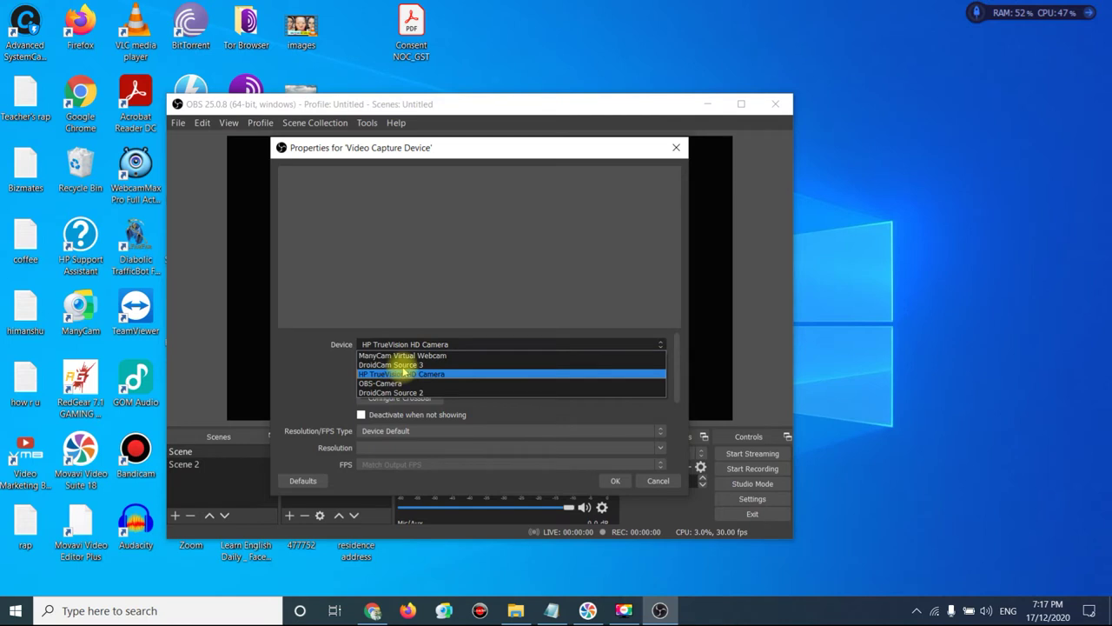
click(409, 356)
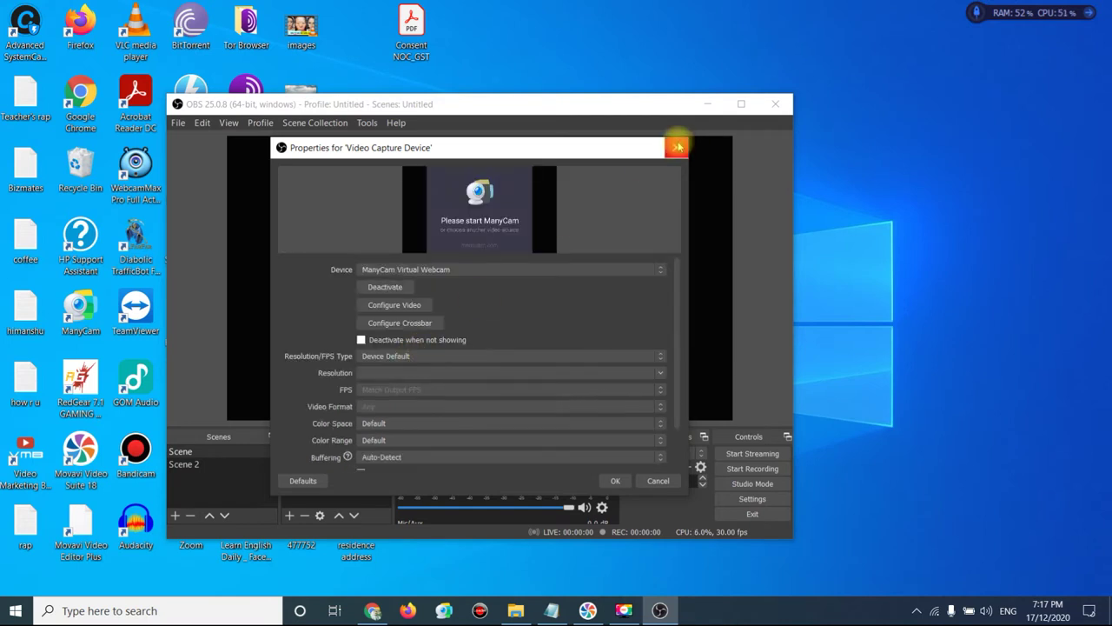
click(679, 146)
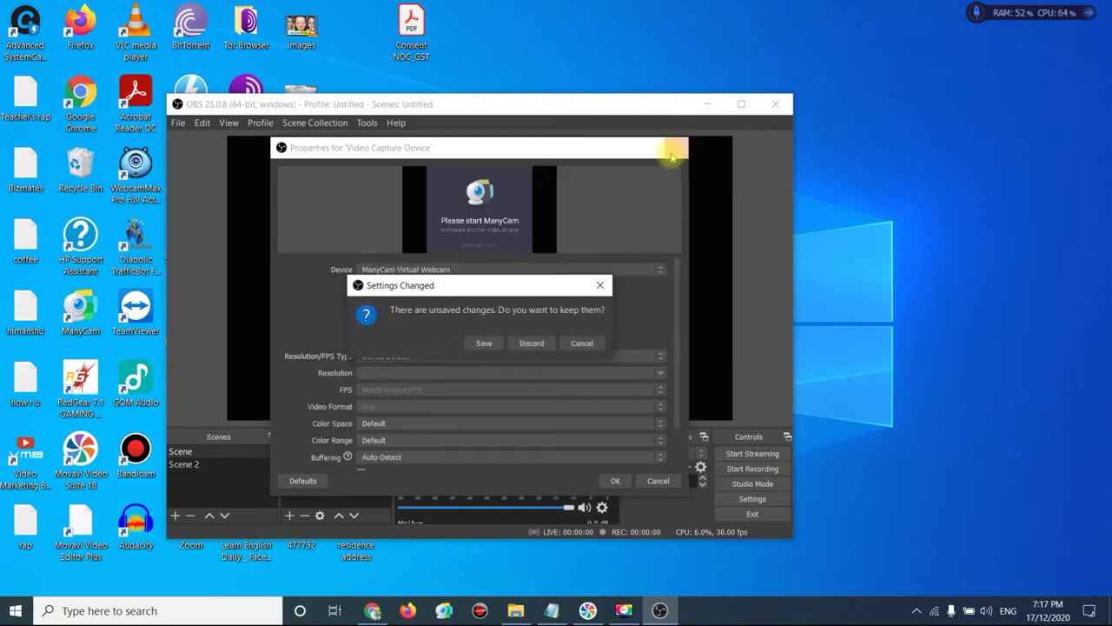
click(531, 343)
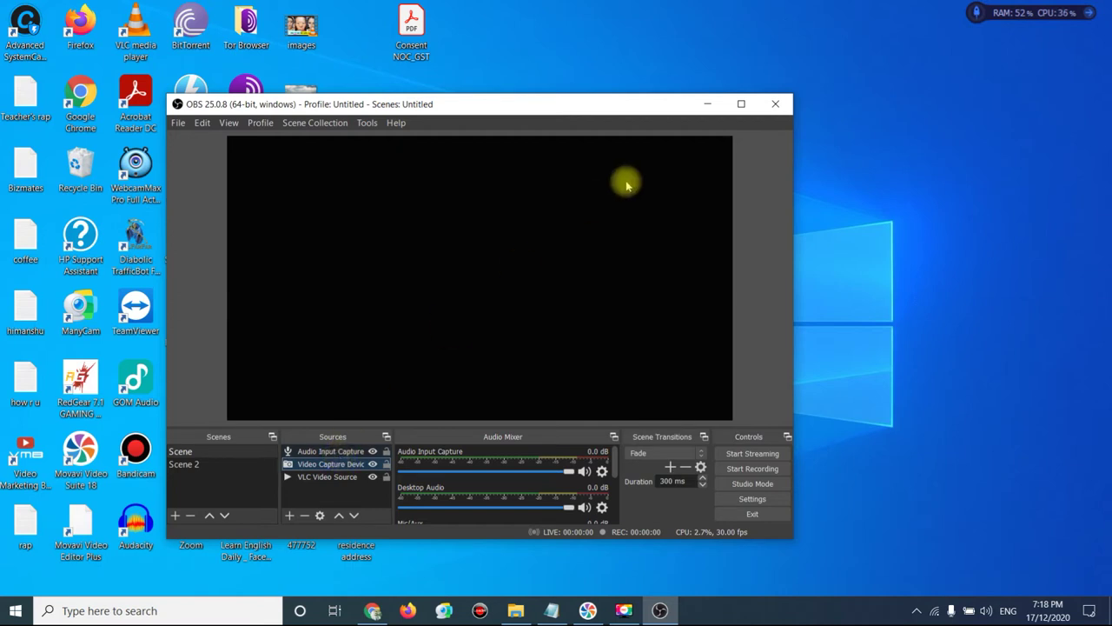
- Quit OBS Studio and check the hidden background programs
click(774, 107)
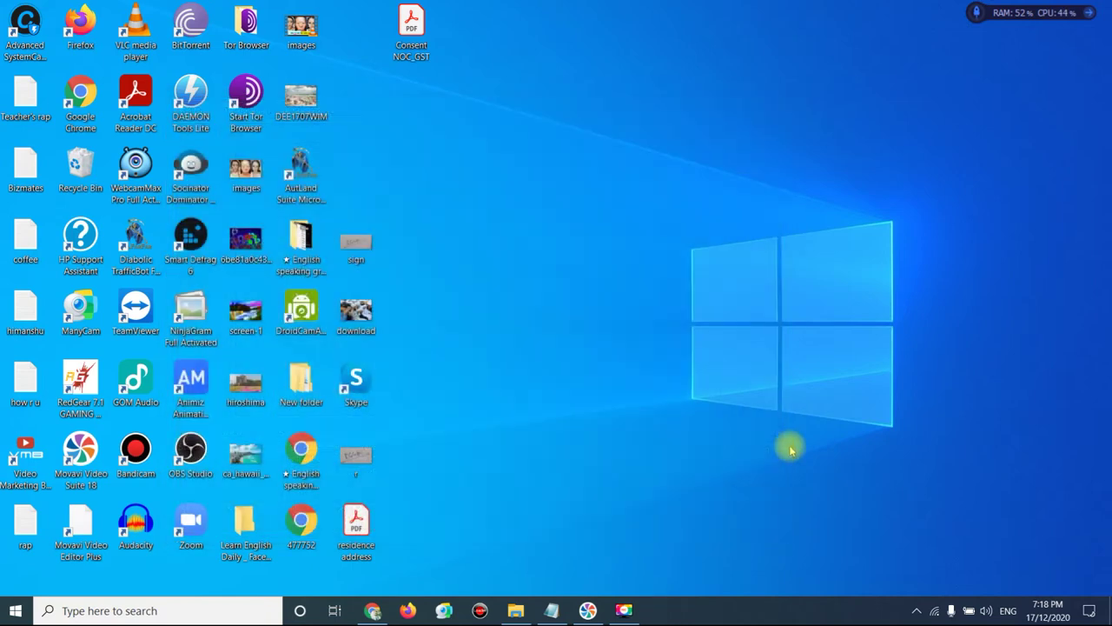
click(915, 612)
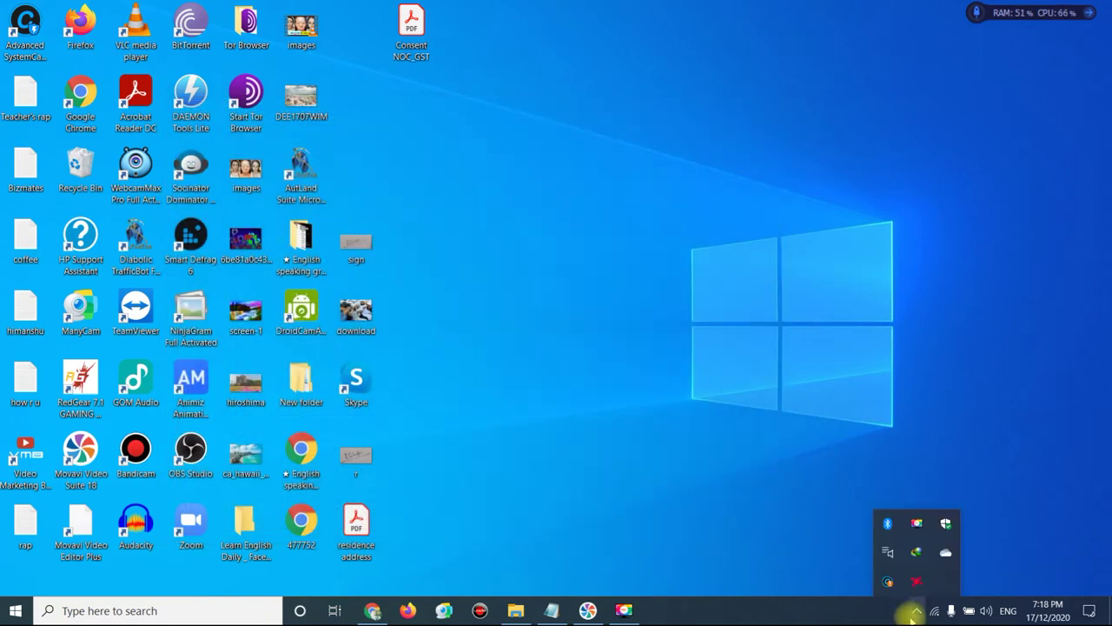
click(899, 430)
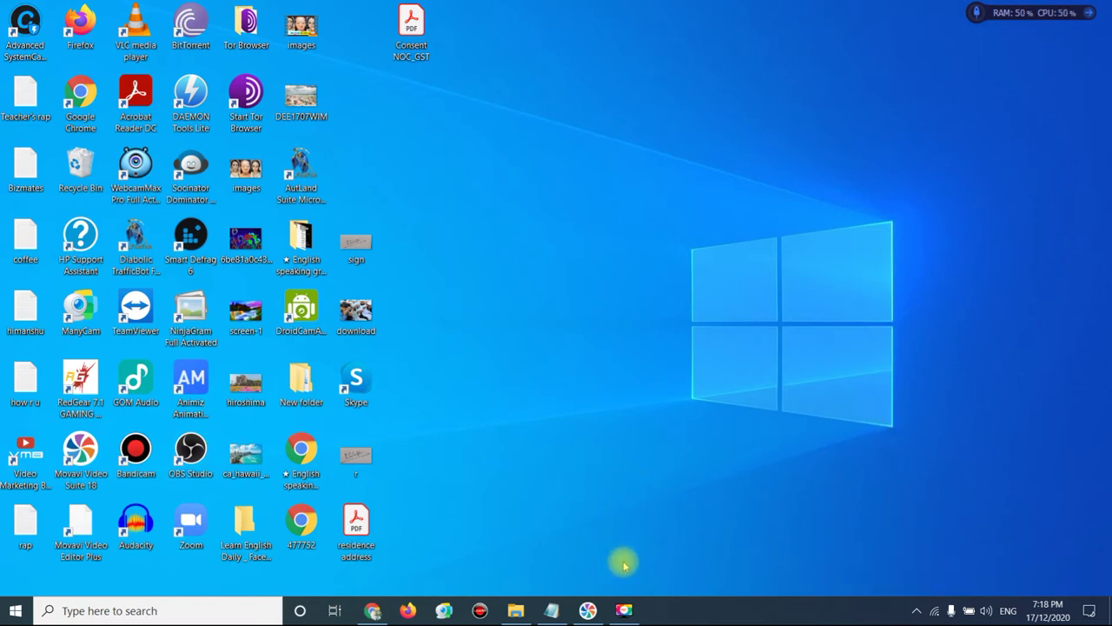
- Bring up the Movavi screen recorder, review the coffee notes in Notepad, and minimize the notes
click(625, 609)
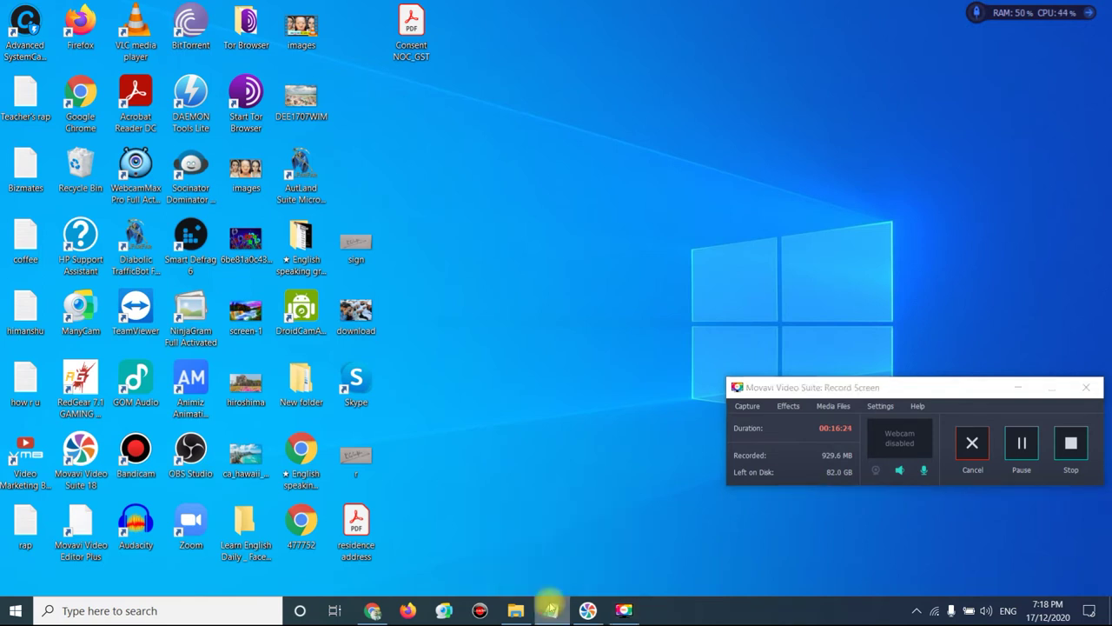
click(551, 608)
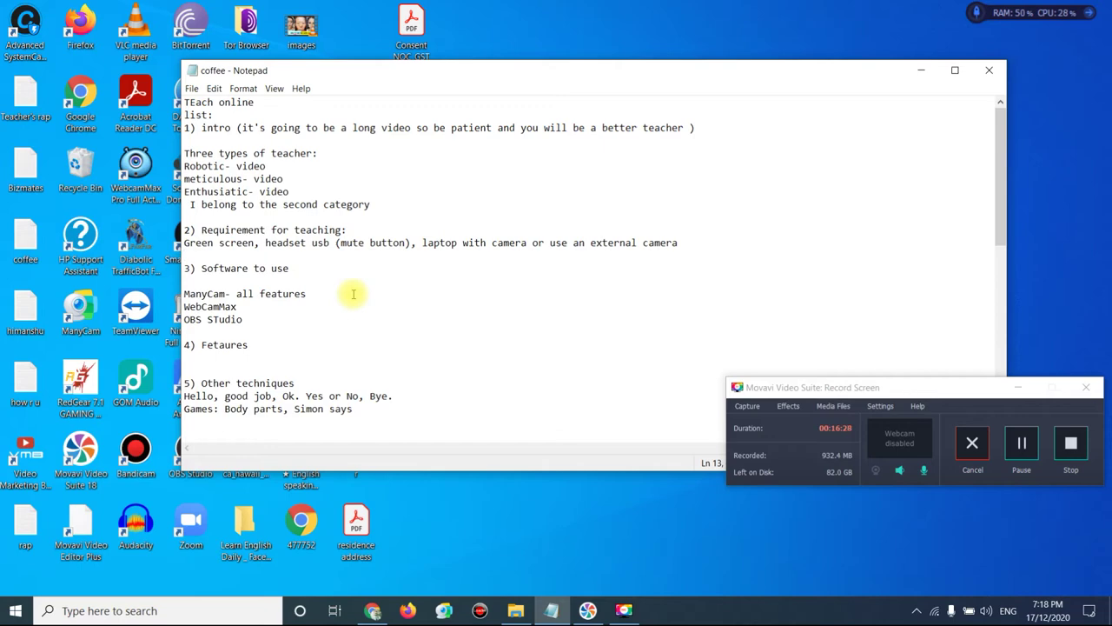
click(921, 70)
- Switch to File Explorer and look through the contents of the Downloads folder
mouse_move(515, 608)
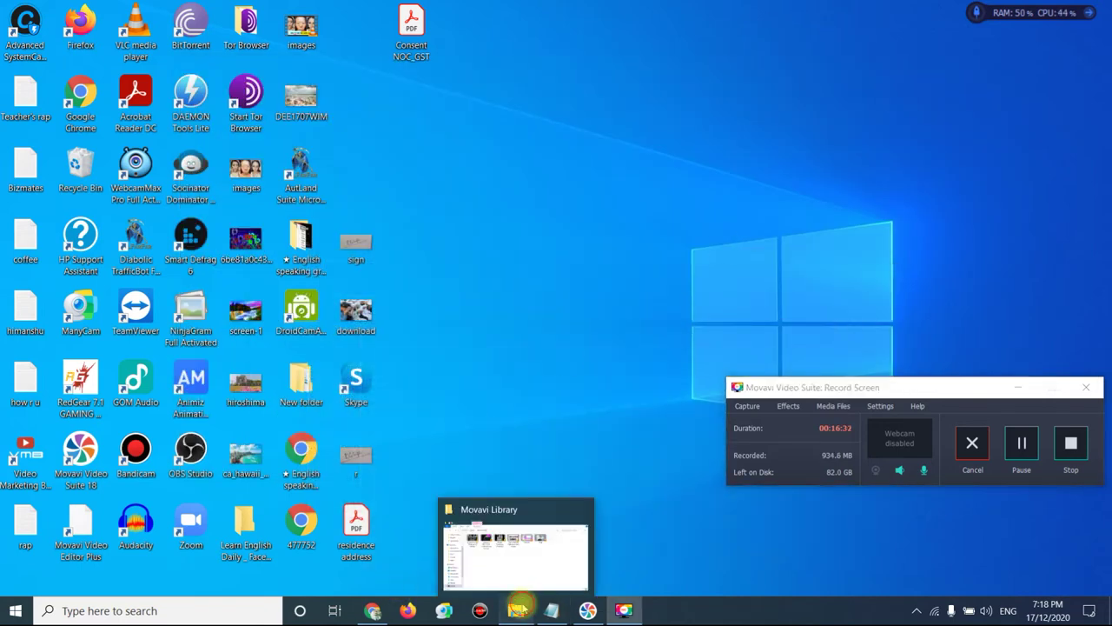
click(477, 525)
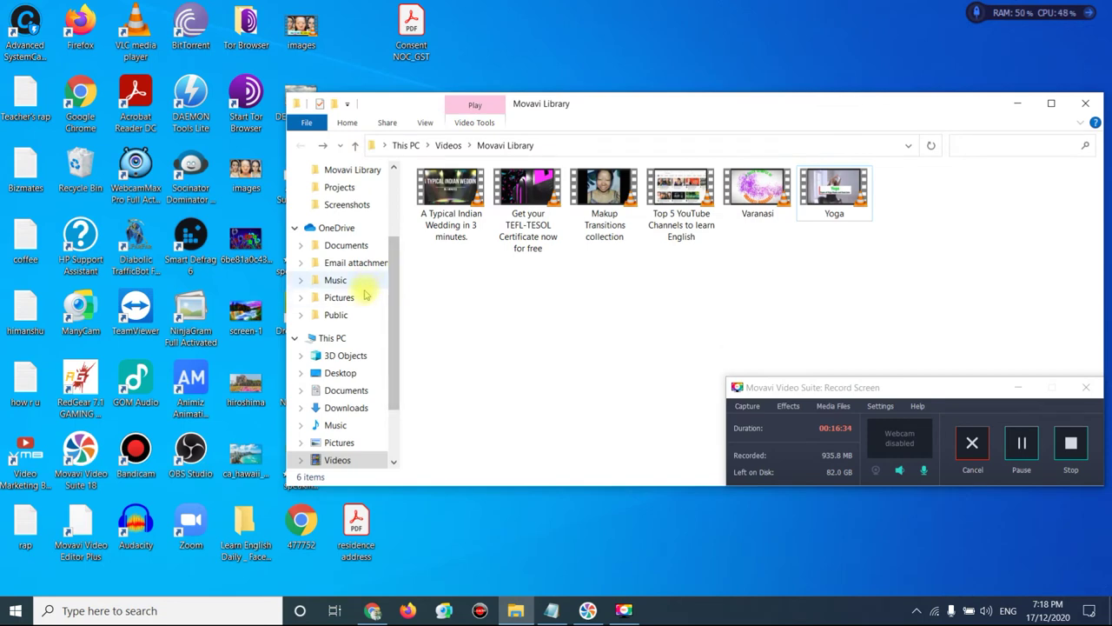
click(348, 406)
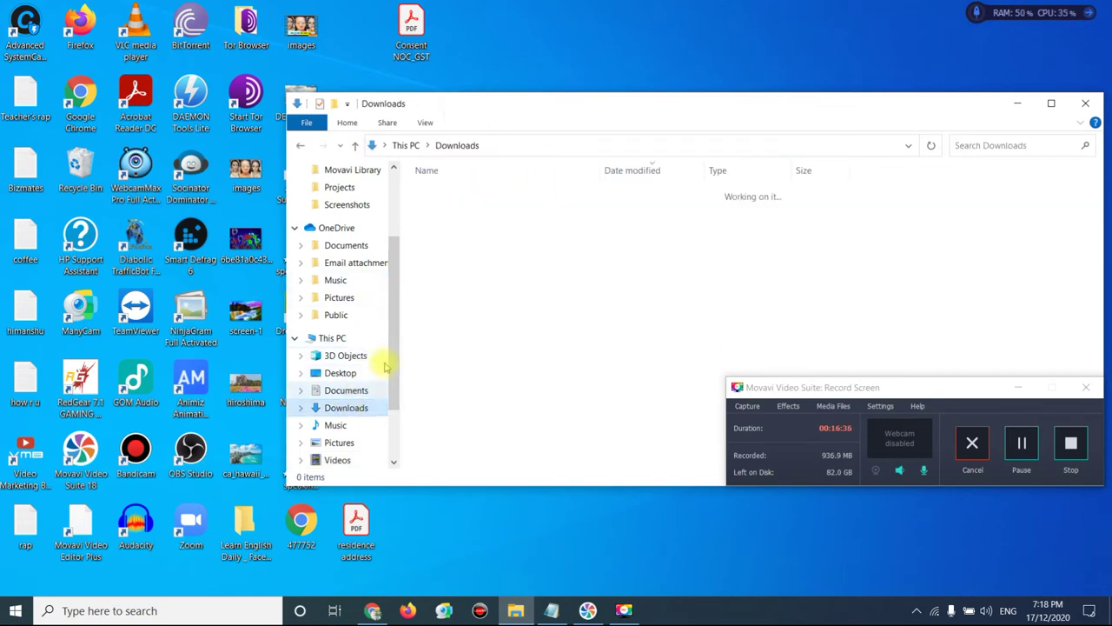
drag(398, 350, 398, 290)
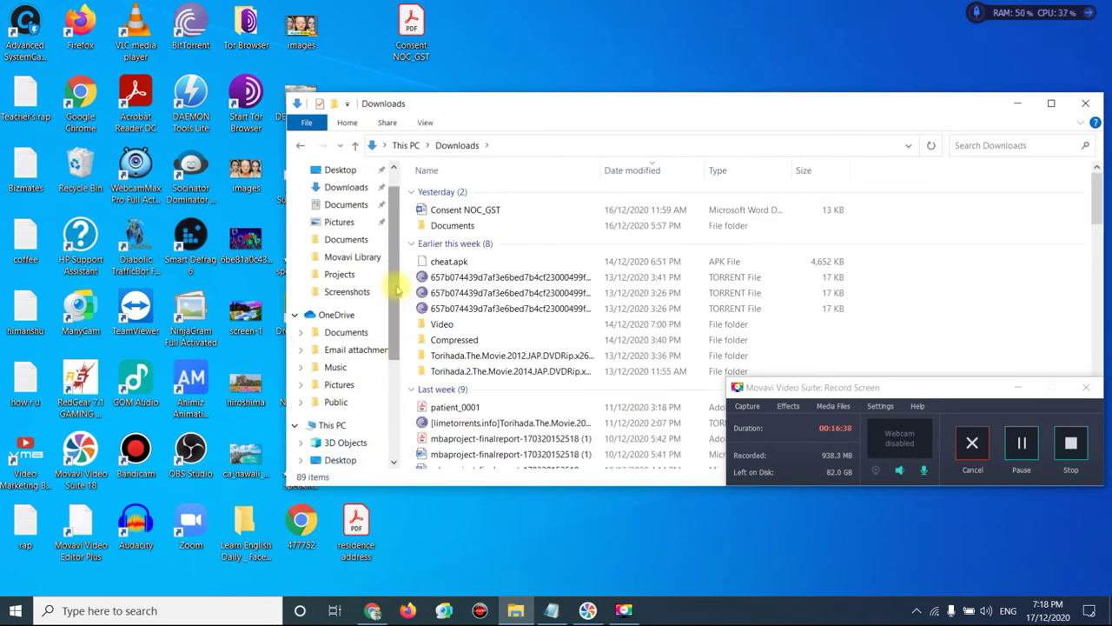
scroll(470, 365, down, 3)
scroll(502, 365, down, 6)
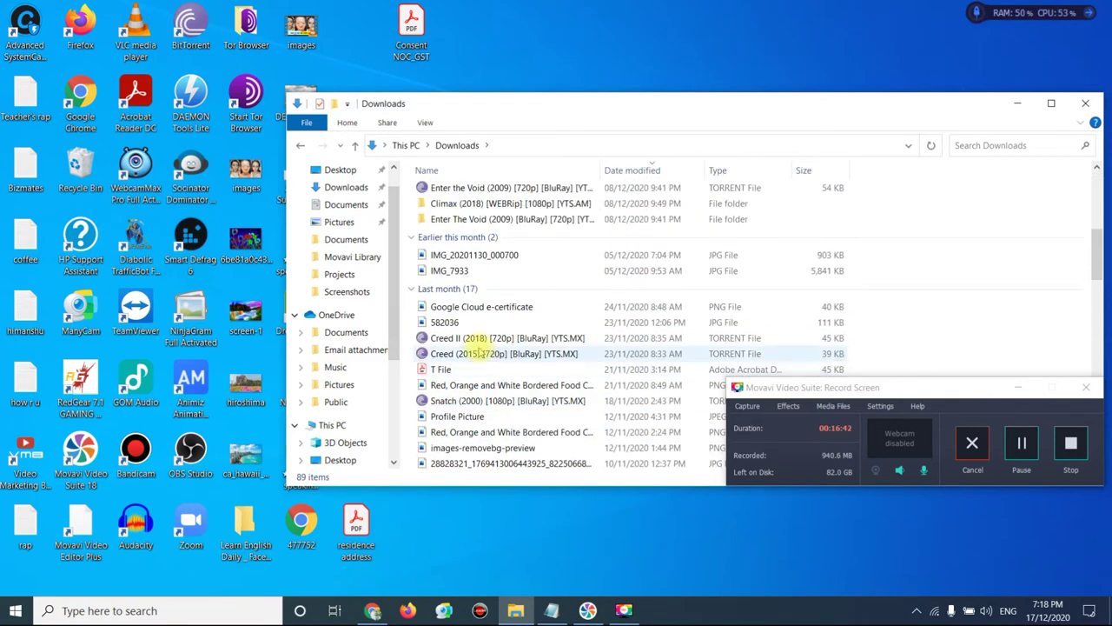
scroll(469, 349, up, 10)
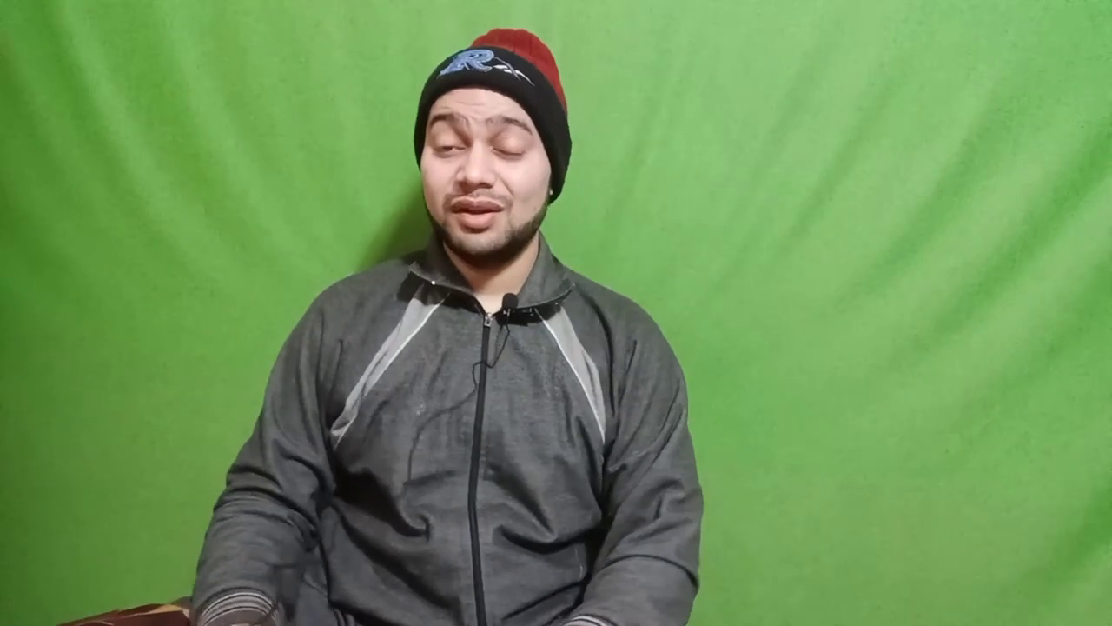
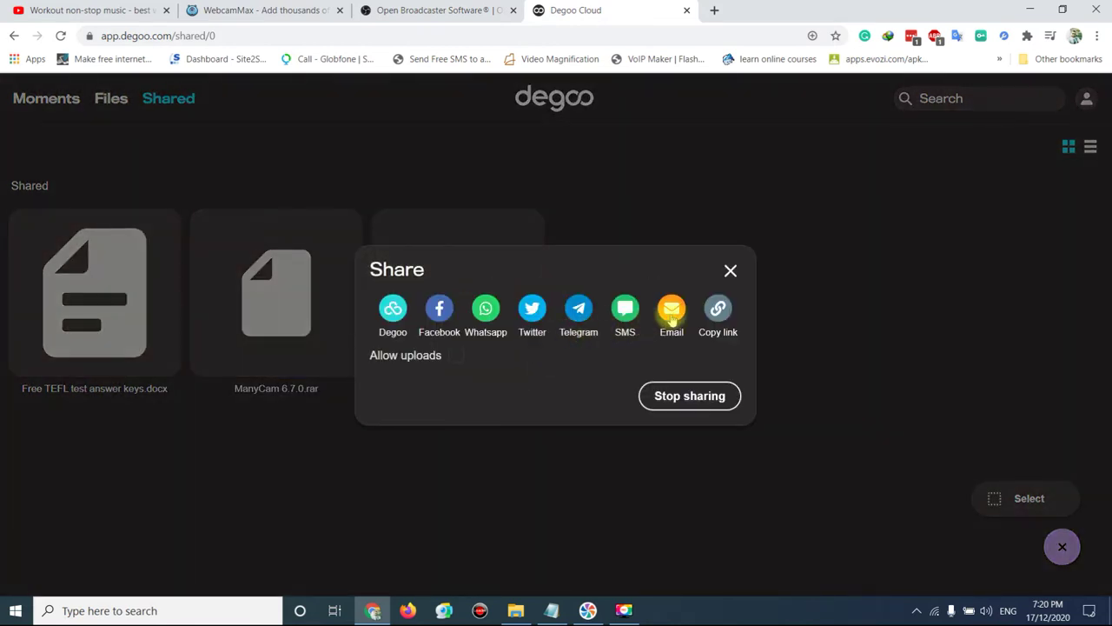
- Copy the share link of ManyCam 6.7.0.rar and open it in a new browser tab
click(716, 310)
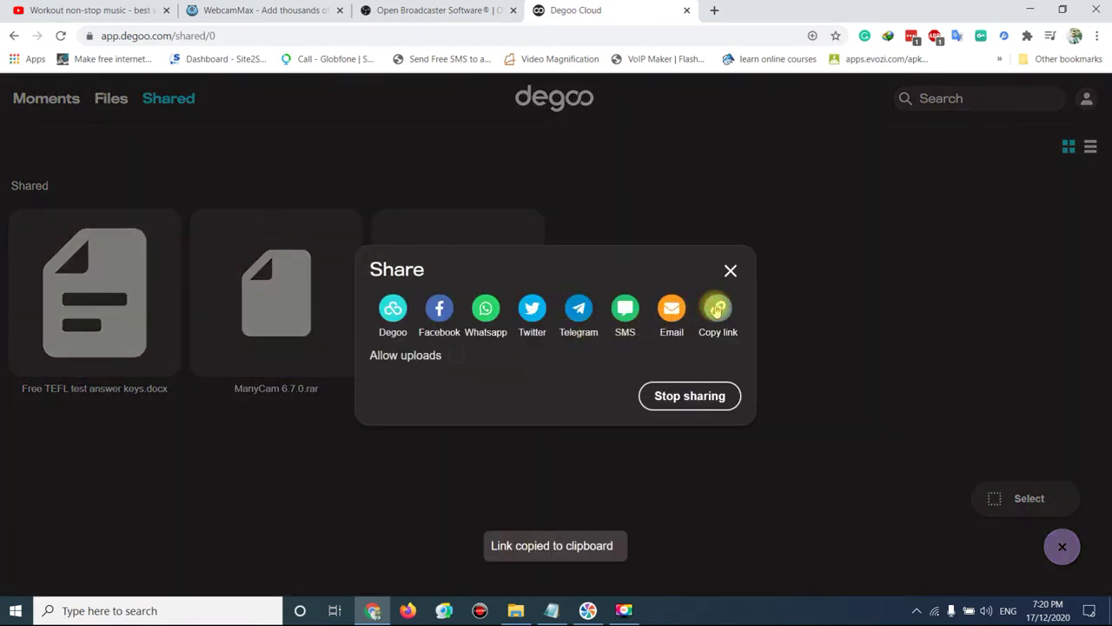
click(714, 8)
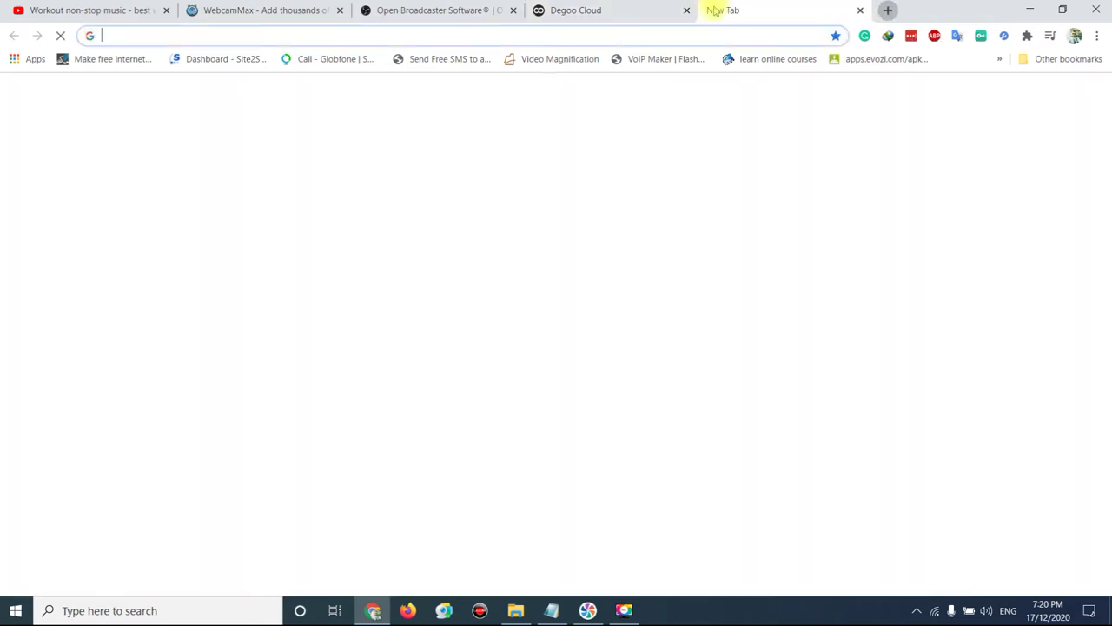
click(685, 34)
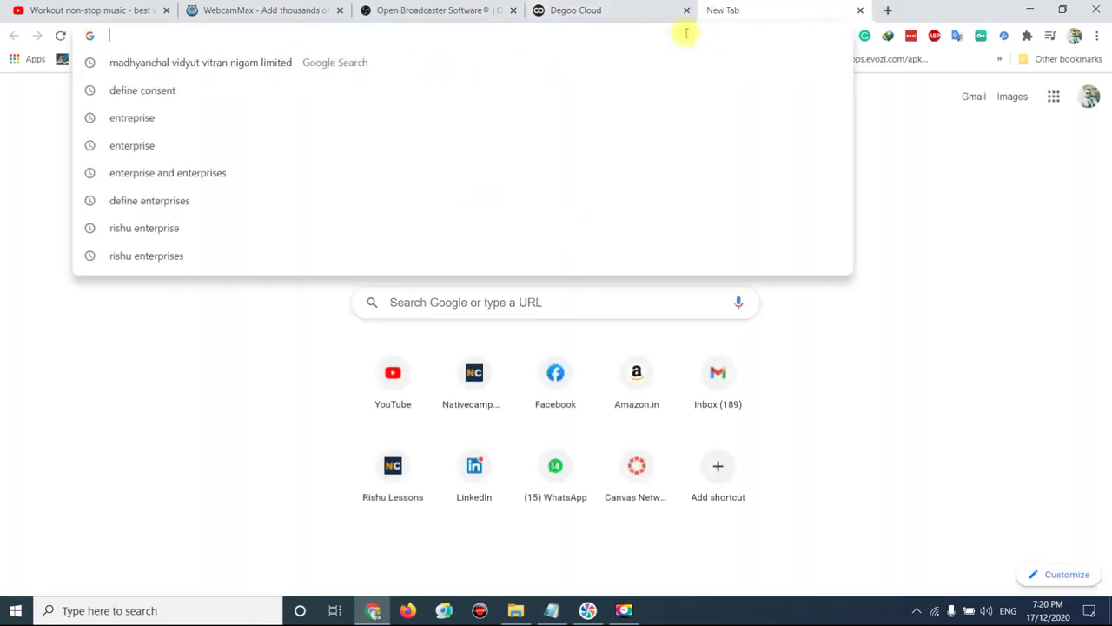
key(ctrl+v)
key(Return)
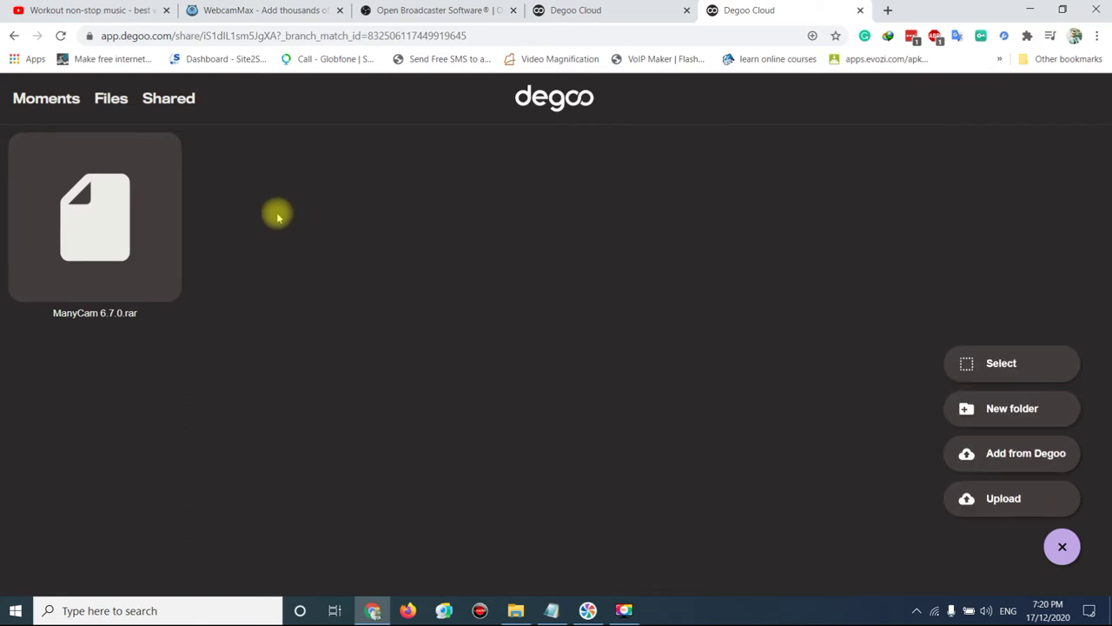
- Download ManyCam 6.7.0.rar from its shared page into the Compressed category of Downloads
click(159, 155)
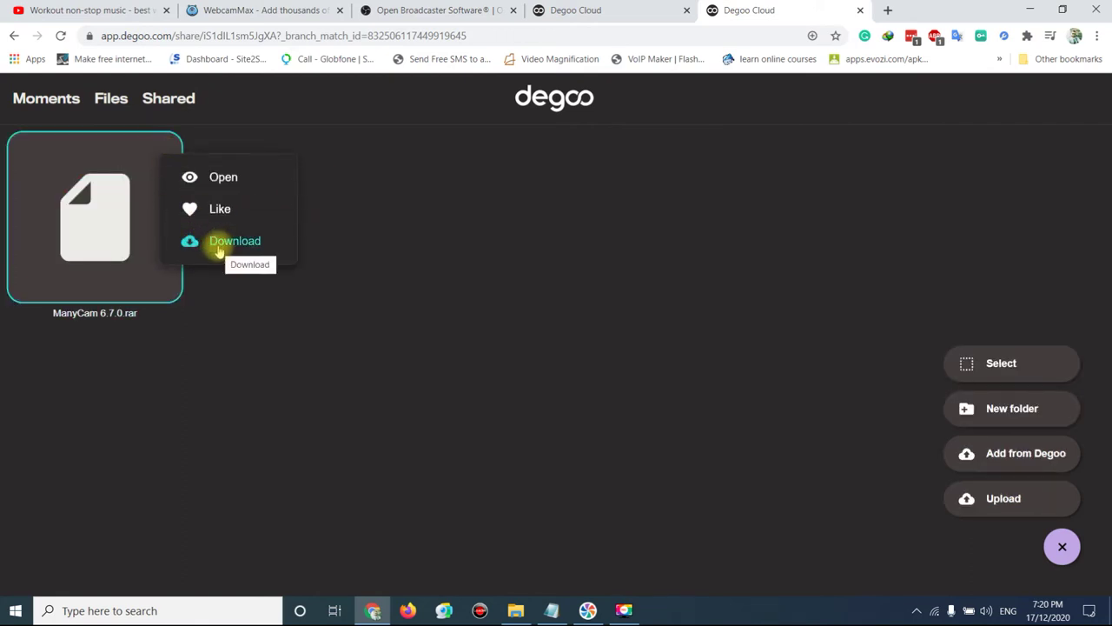
click(218, 248)
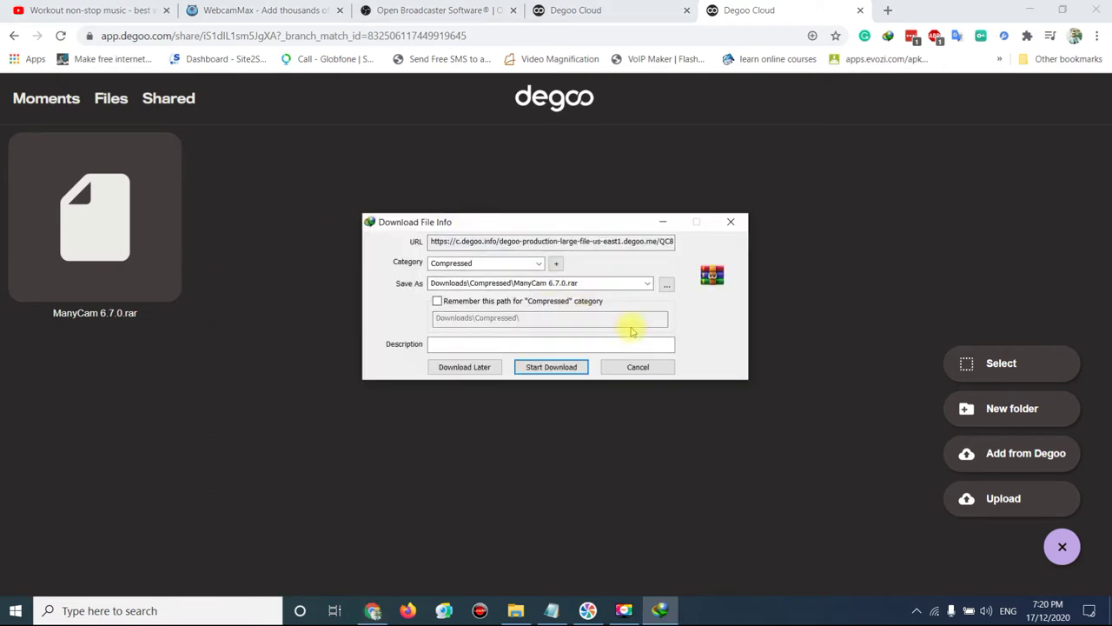
click(574, 366)
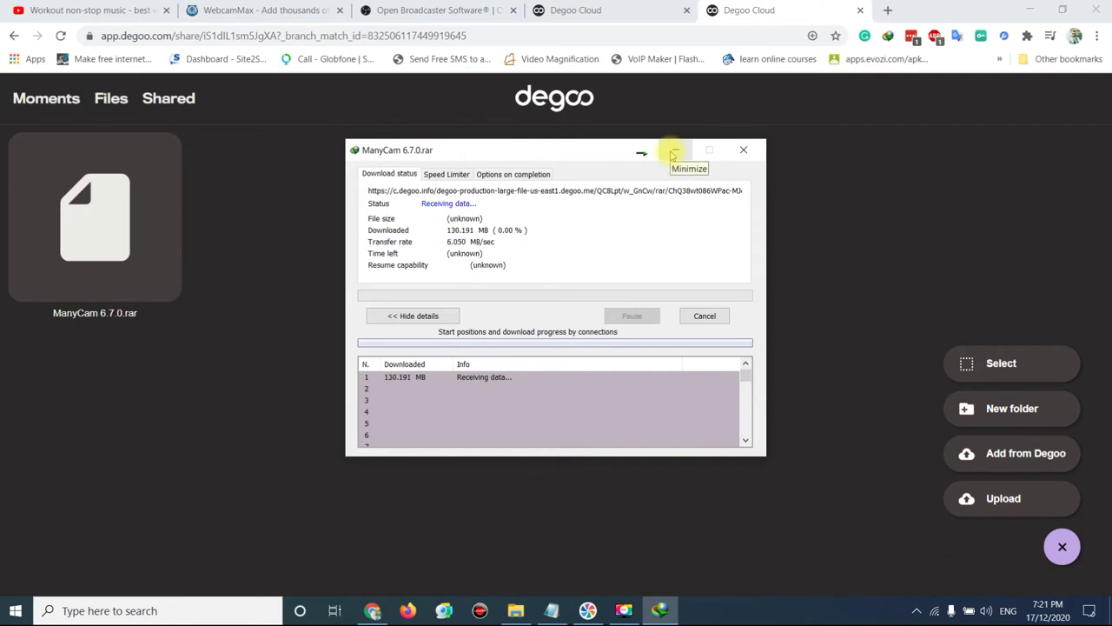
- Try to open the WebcamMax v8.0.7.8 file's share link in the other Degoo tab
click(614, 12)
click(728, 267)
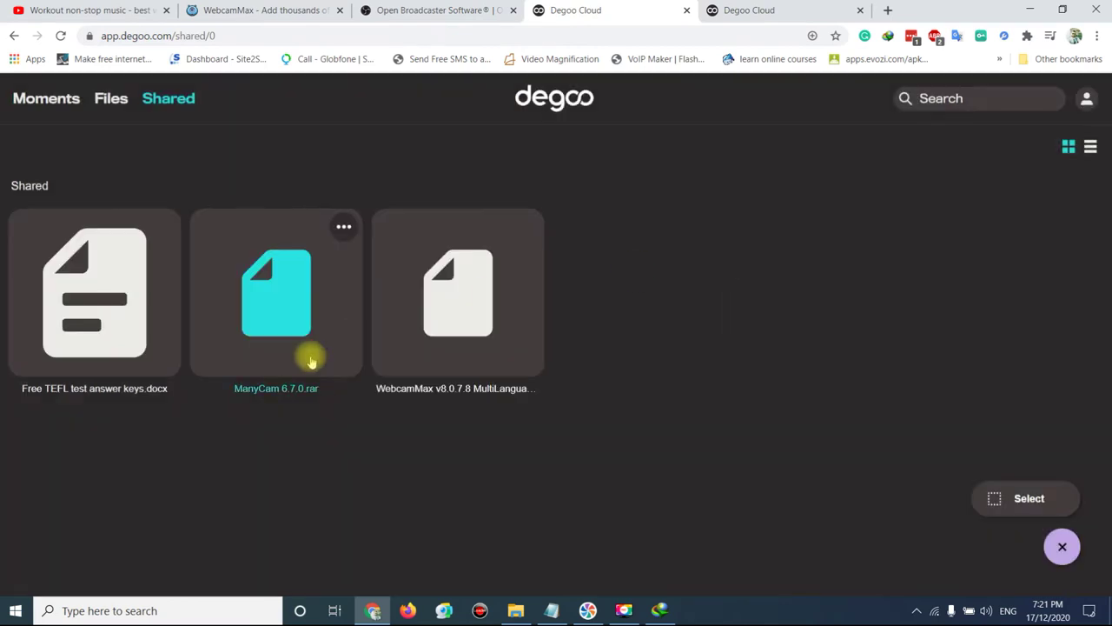
click(524, 227)
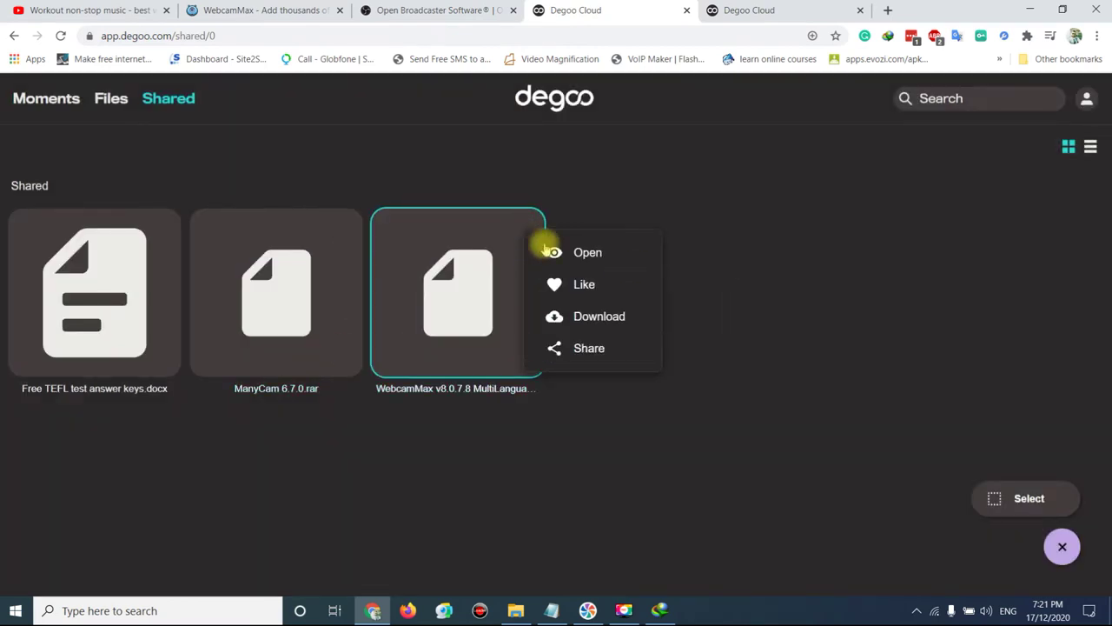
click(578, 344)
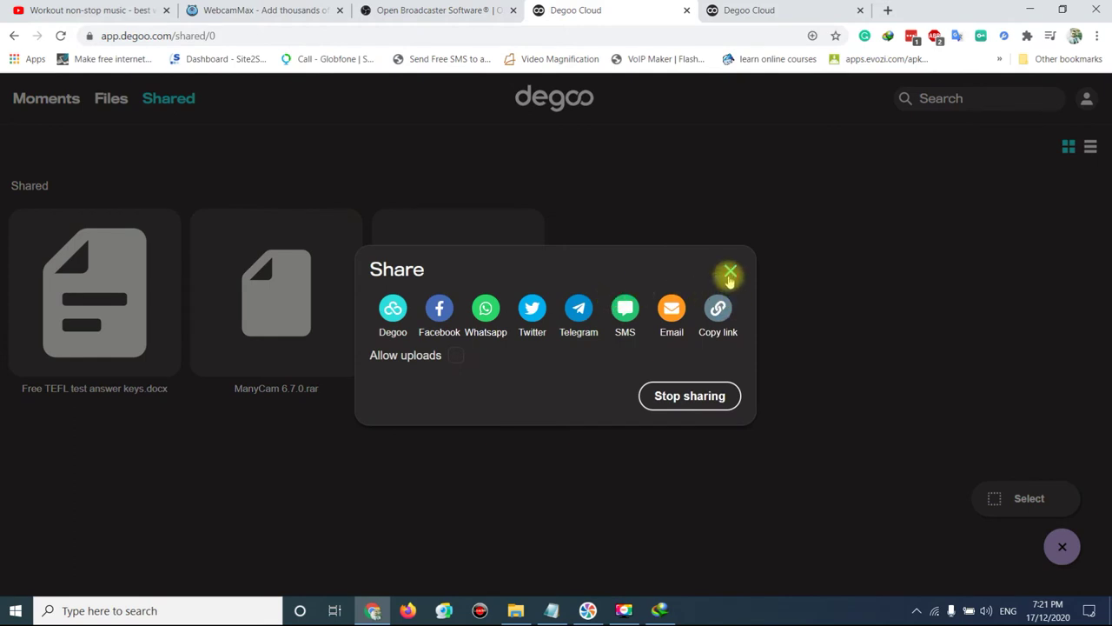
click(730, 275)
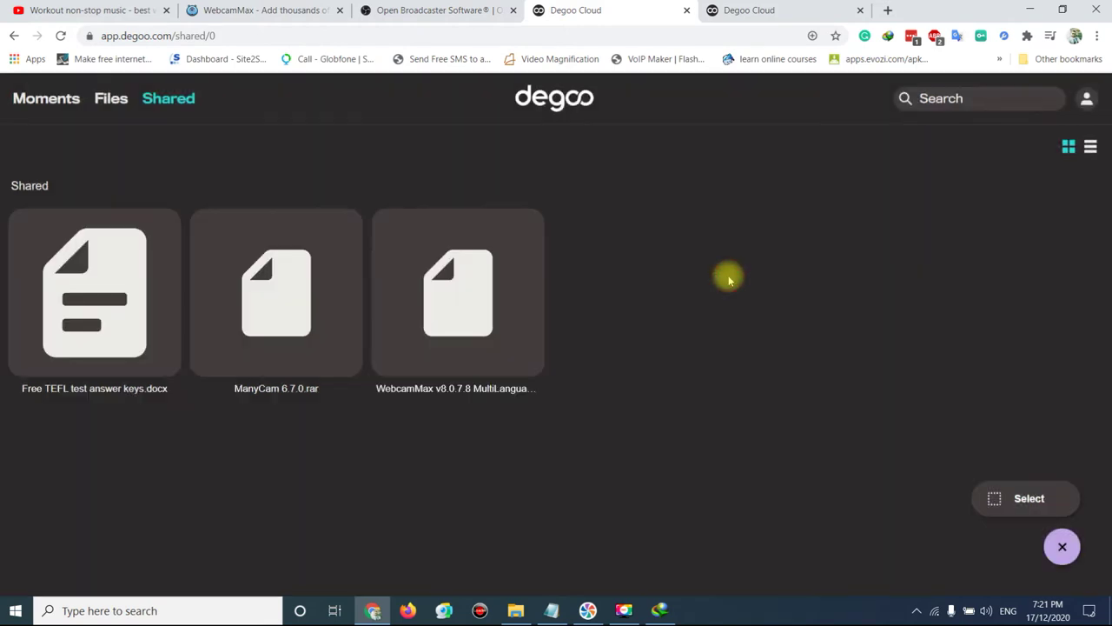
click(735, 9)
click(718, 32)
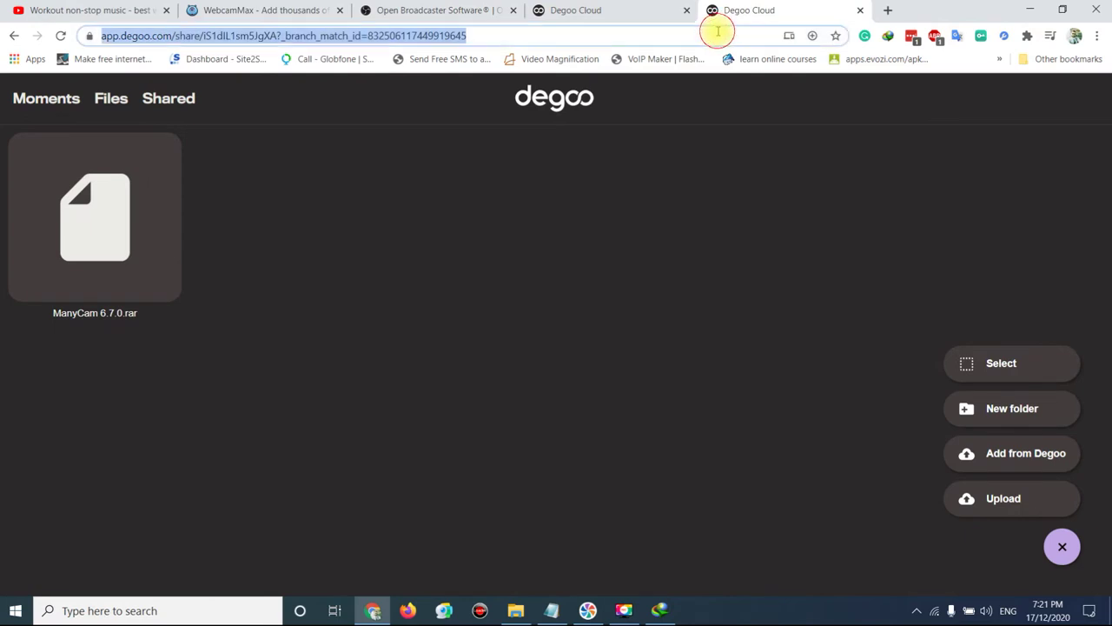
key(ctrl+v)
key(Return)
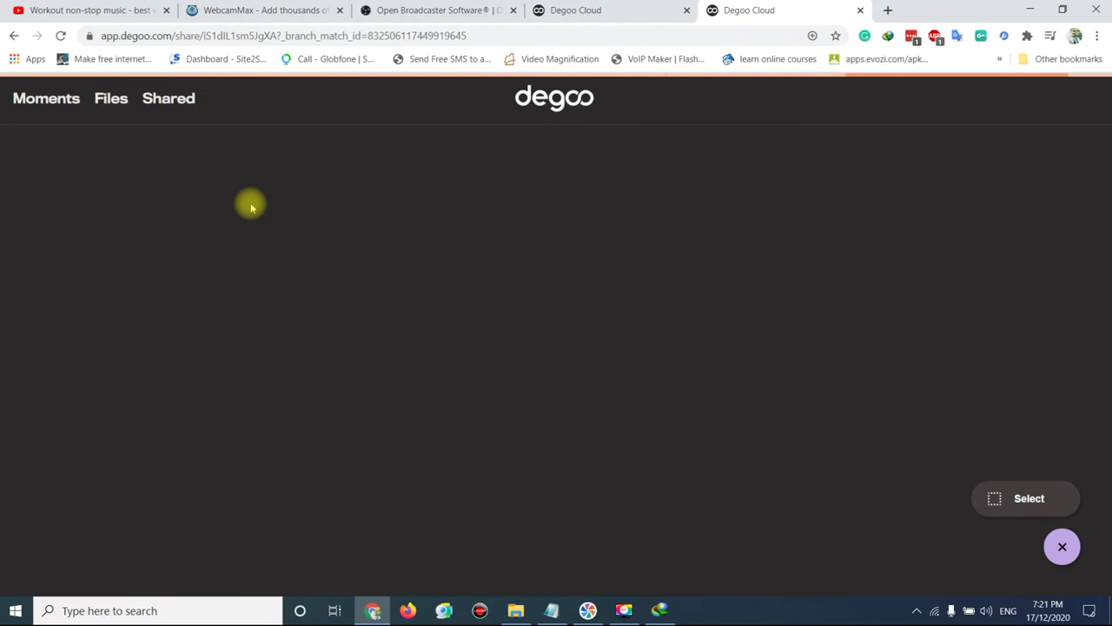
click(164, 155)
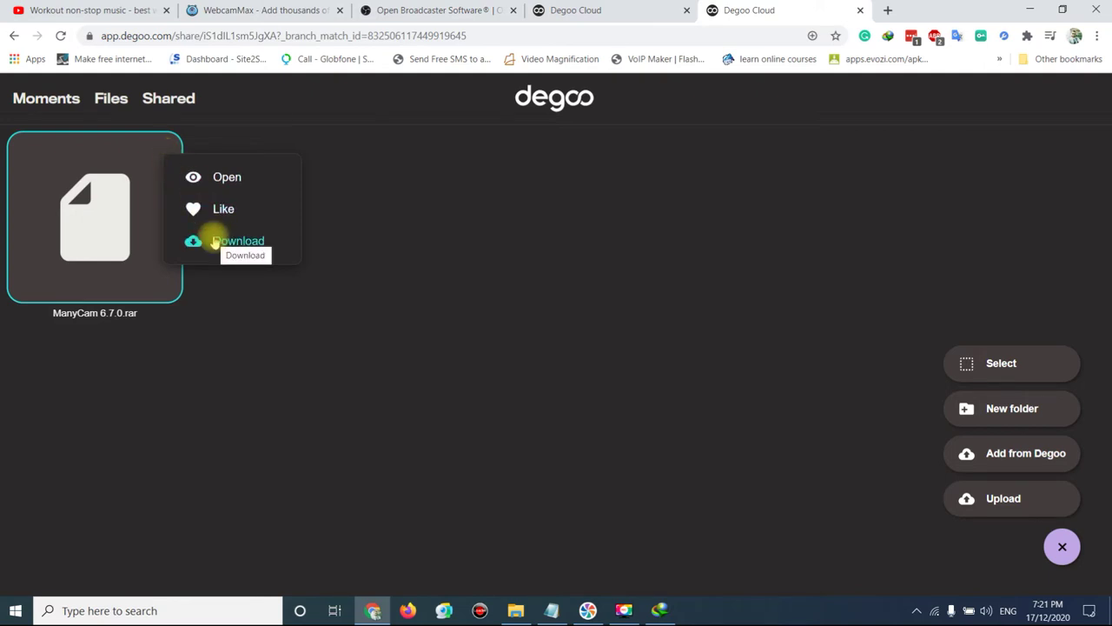
- Copy the WebcamMax v8.0.7.8 file's share link and load it in the other Degoo tab
click(617, 9)
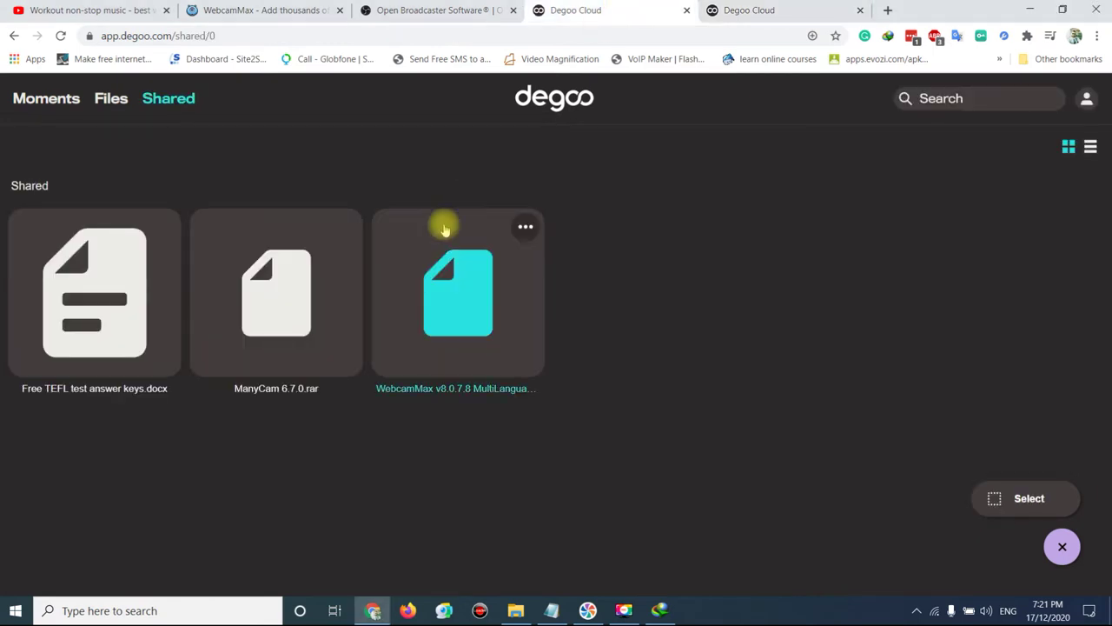
click(522, 230)
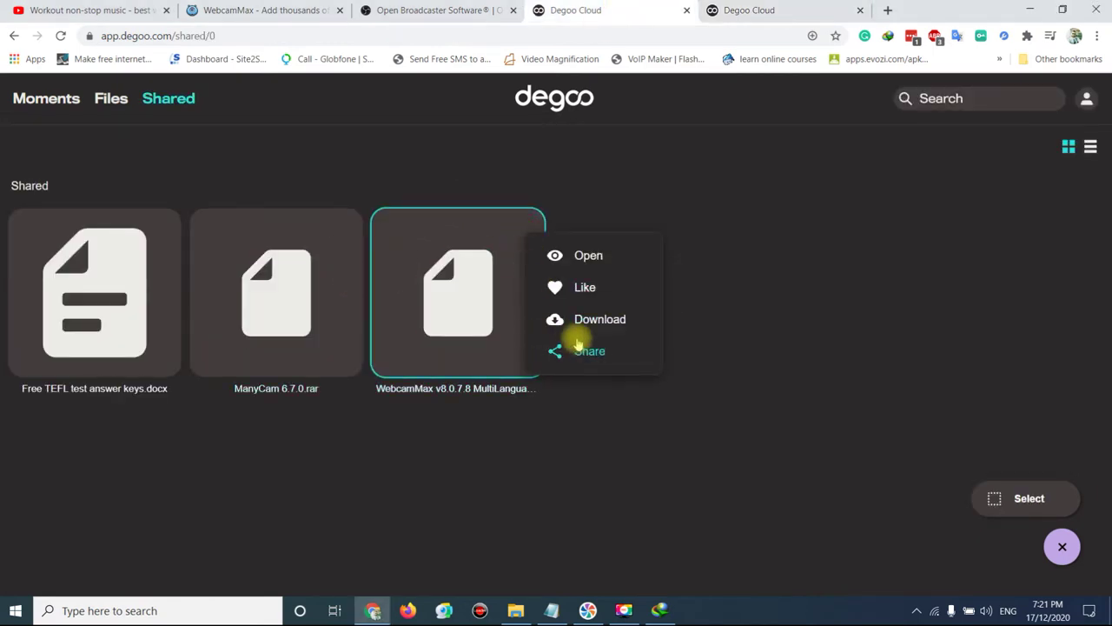
click(576, 343)
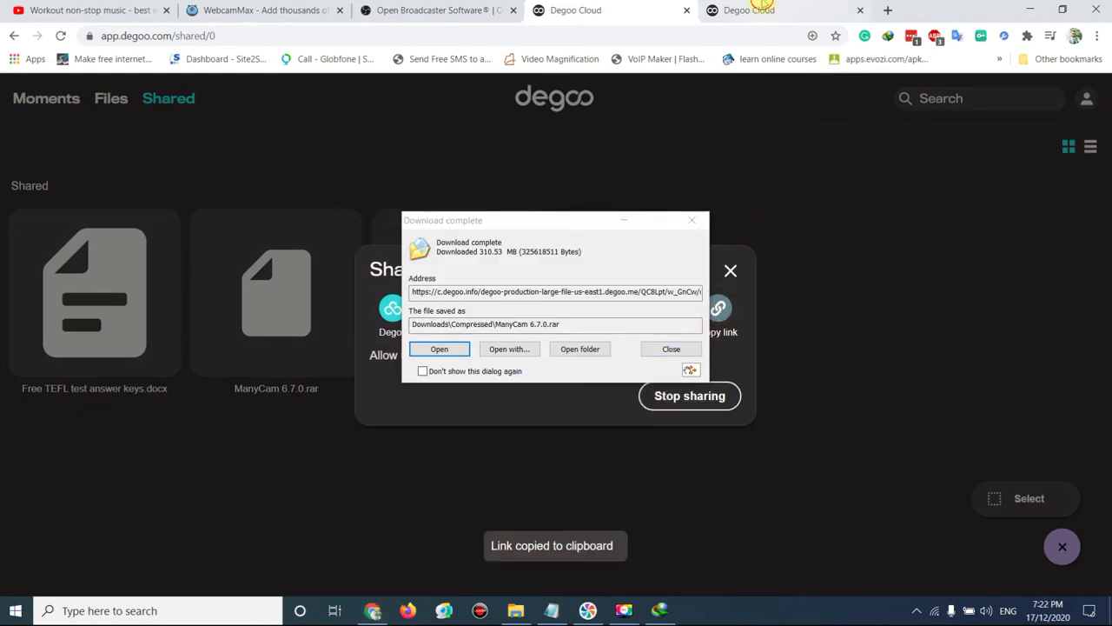
click(756, 12)
click(714, 36)
key(ctrl+v)
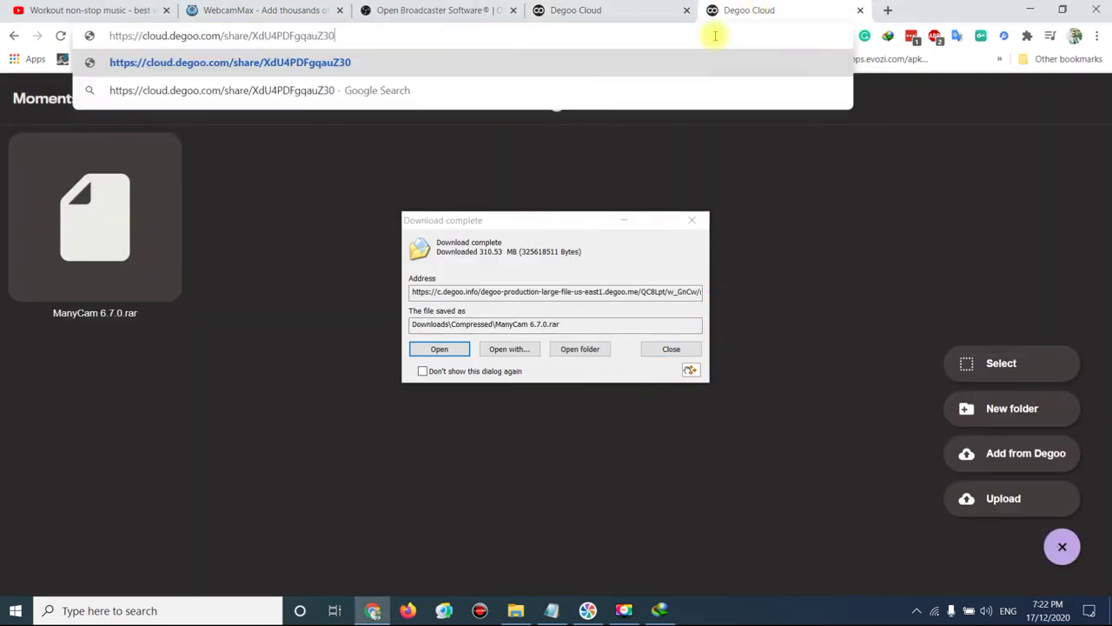
key(Return)
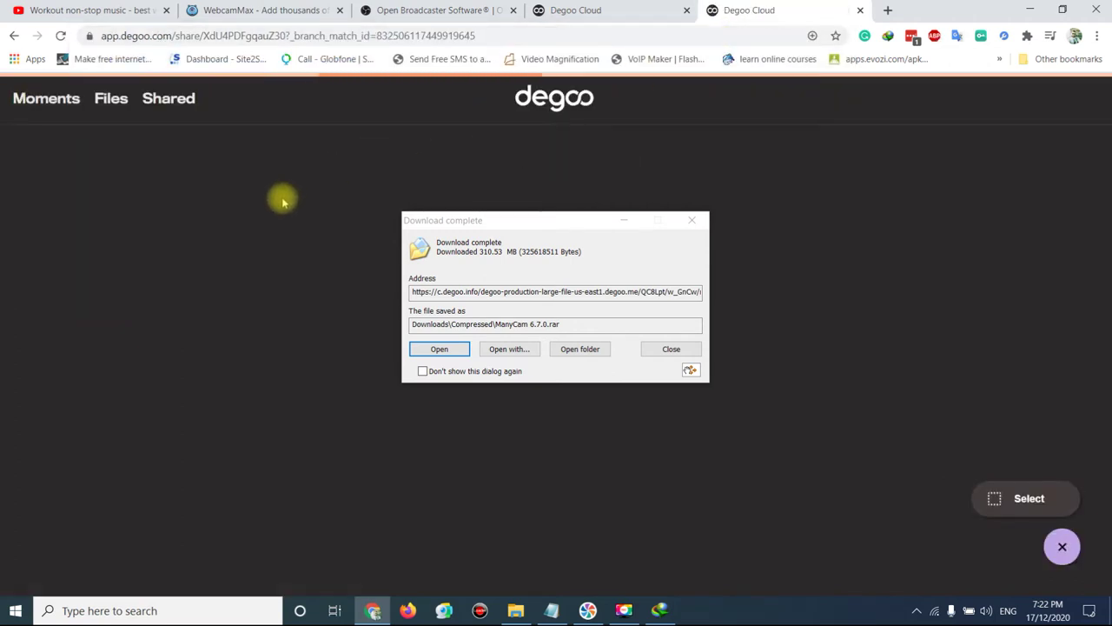
- Check the available actions for the WebcamMax file on its shared page and dismiss them
mouse_move(99, 243)
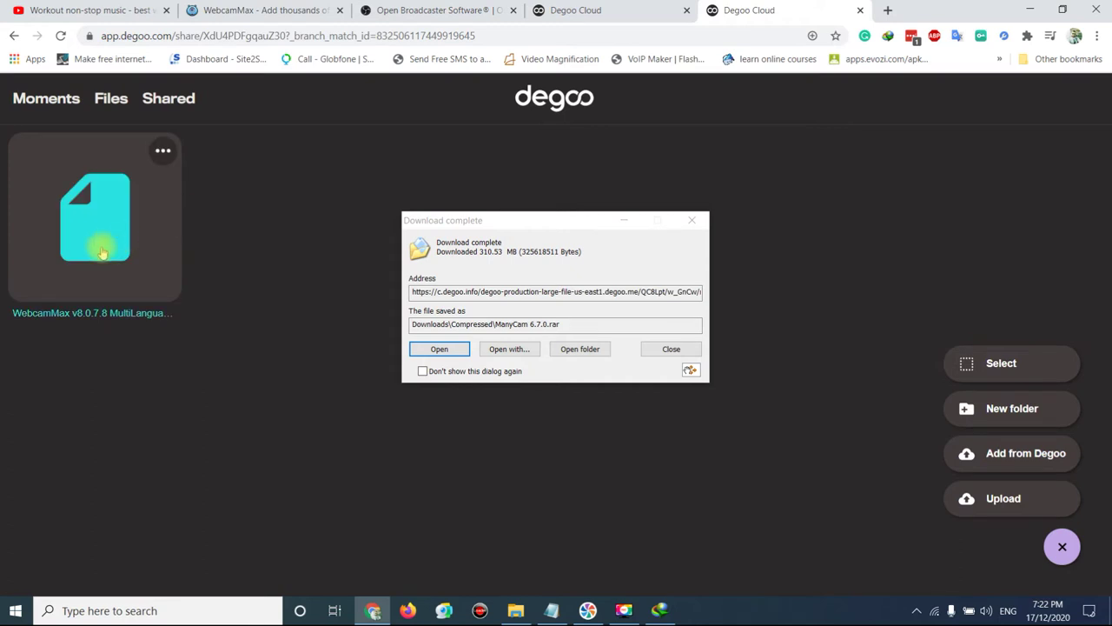
click(160, 155)
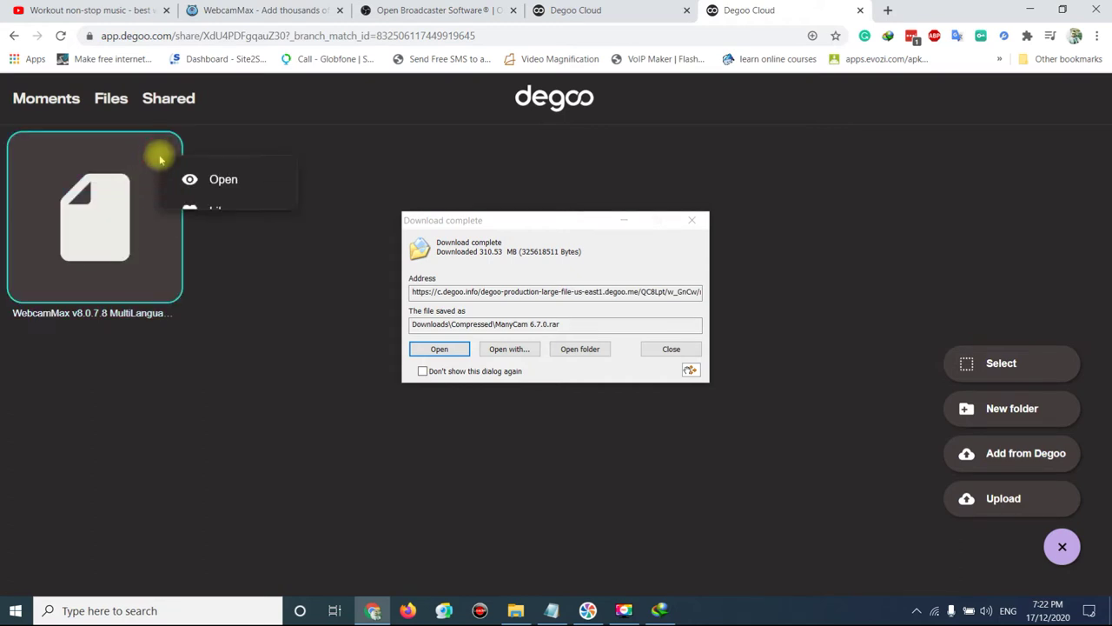
click(271, 284)
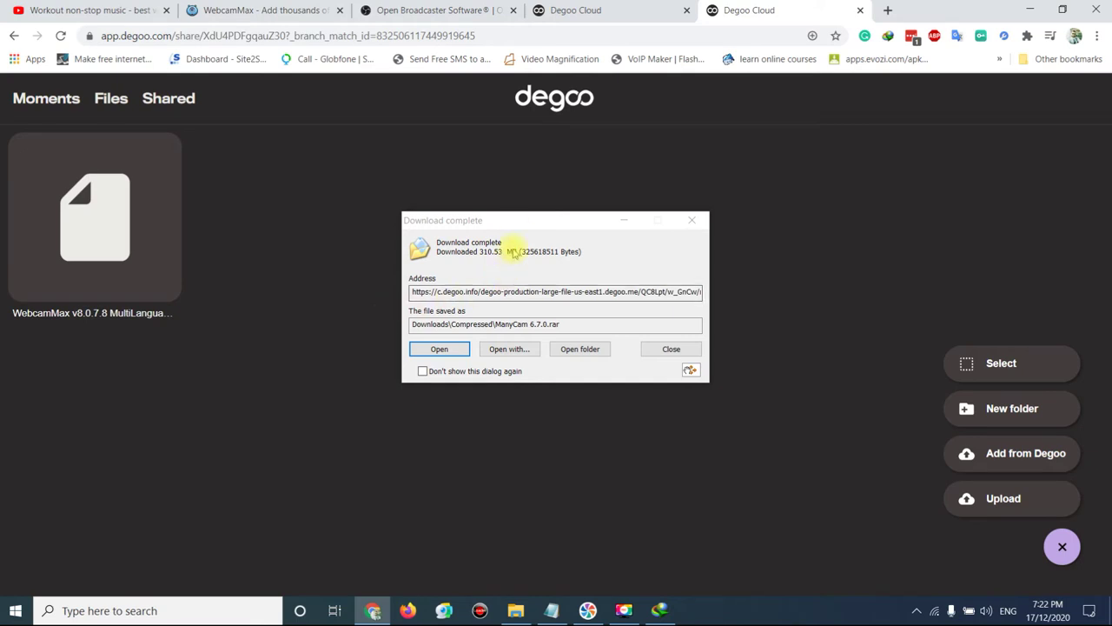
- Move the download-complete dialog aside and open the downloaded ManyCam 6.7.0.rar archive
drag(522, 223, 594, 221)
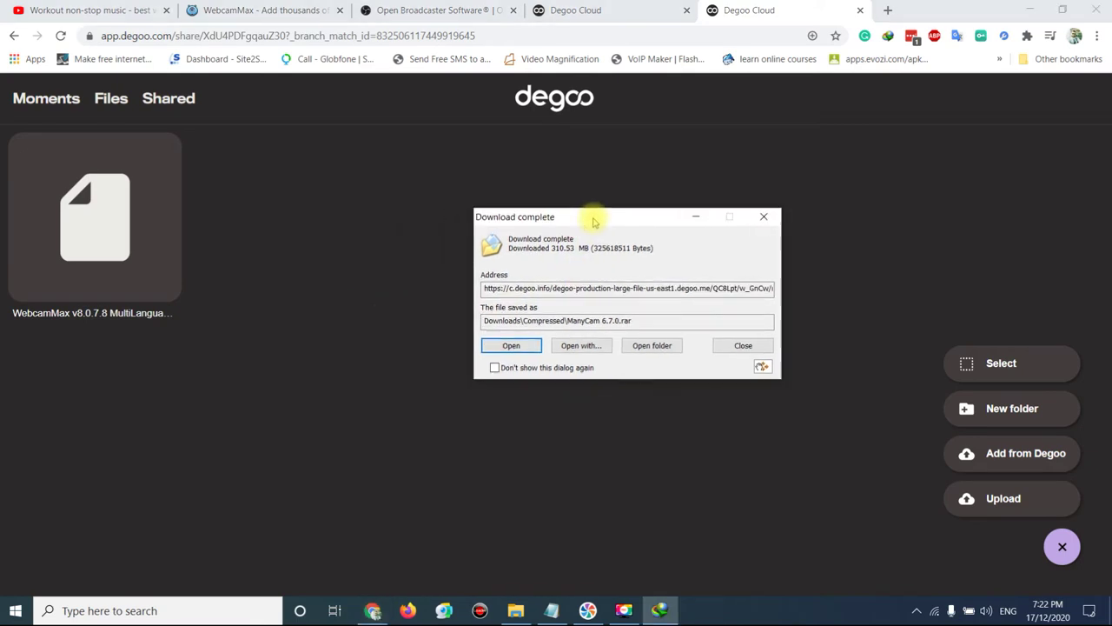
click(514, 346)
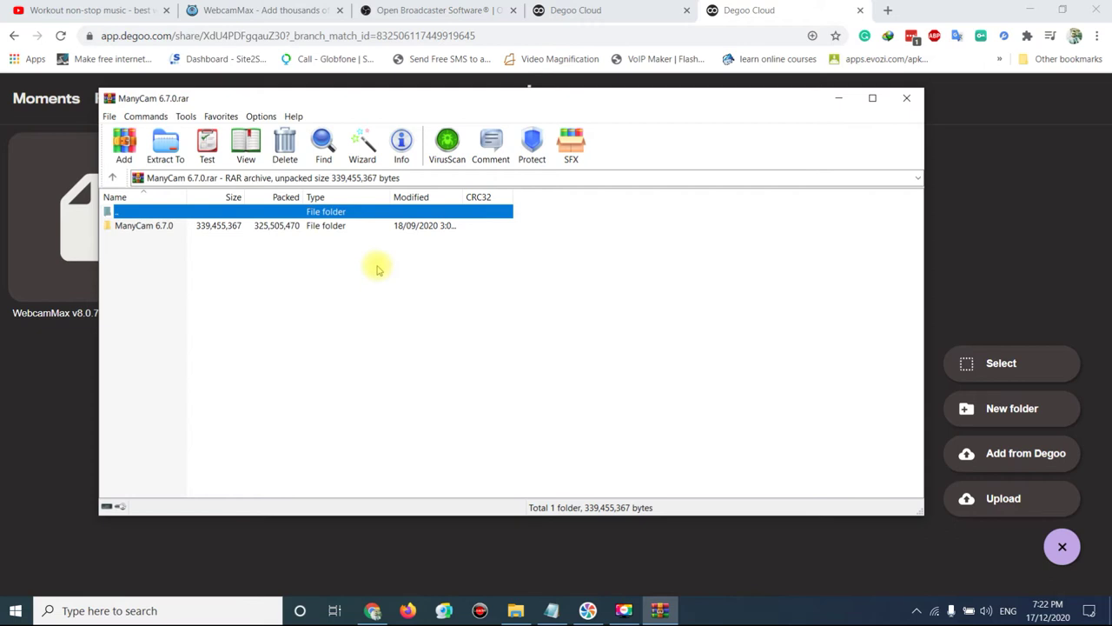
- Search the web for "winrar" in a new tab and open the WinRAR website at win-rar.com
click(888, 10)
text(winrar)
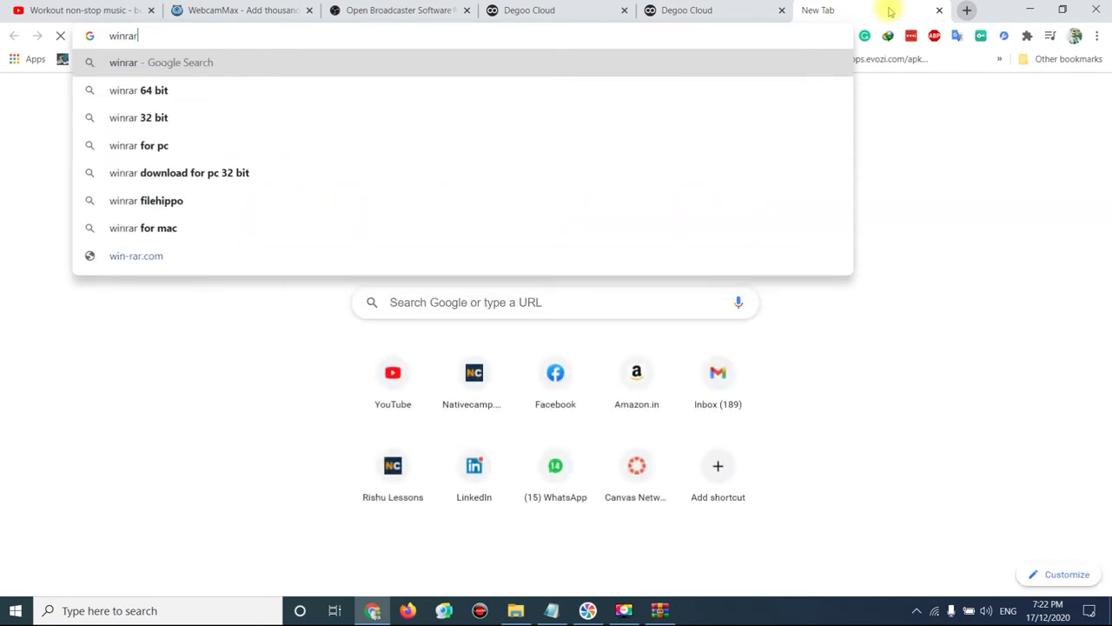
key(Return)
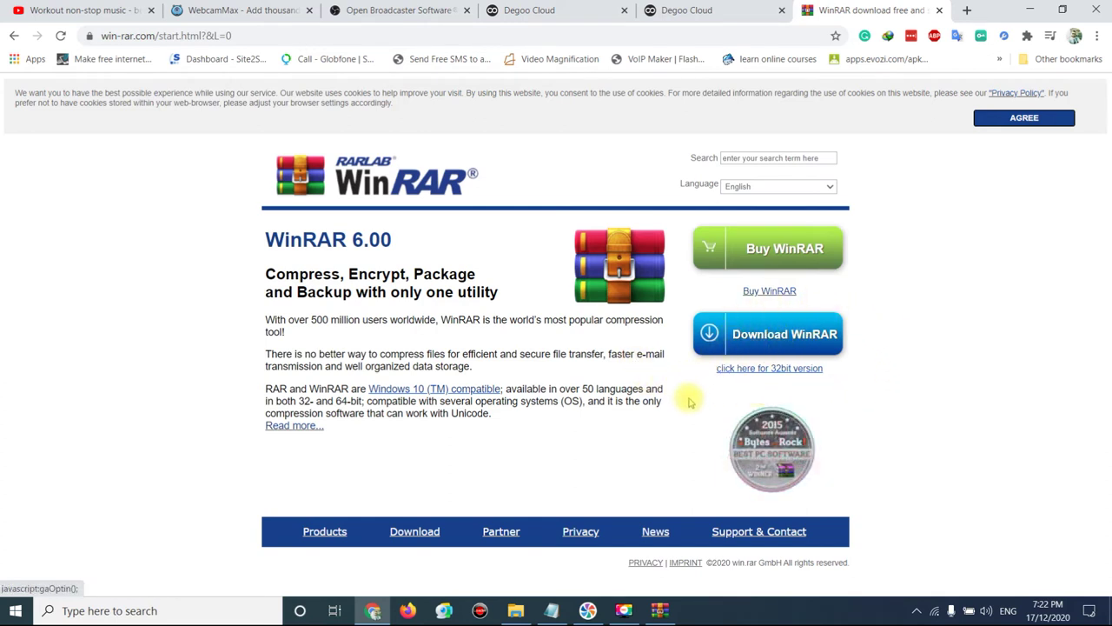
- Return to the ManyCam 6.7.0.rar archive, open its ManyCam 6.7.0 folder and select the ManyCam setup application
mouse_move(667, 616)
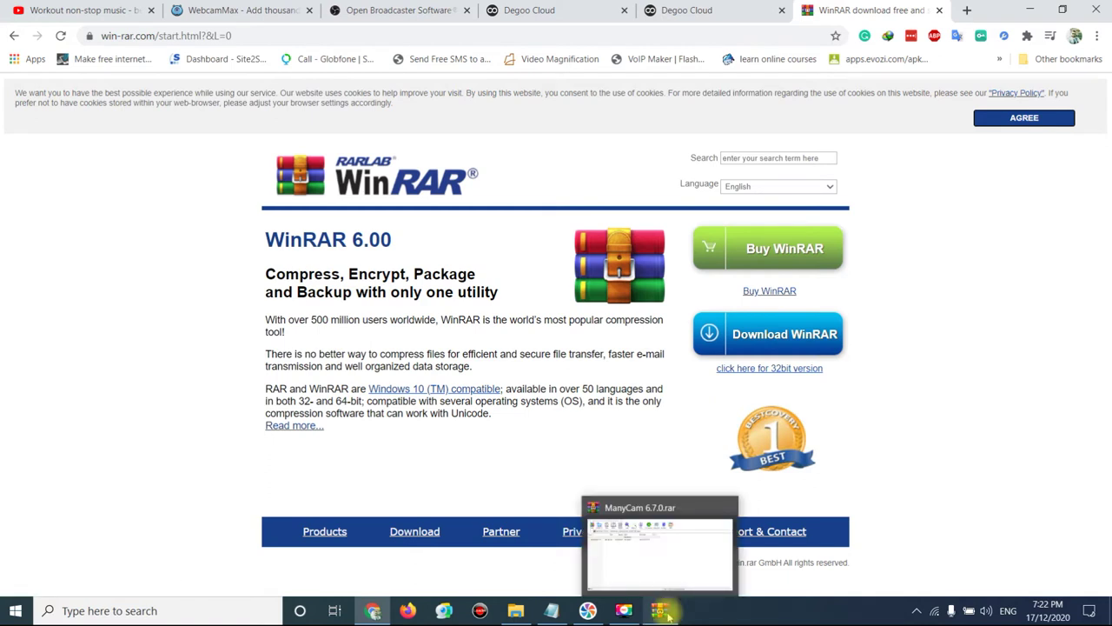
click(665, 611)
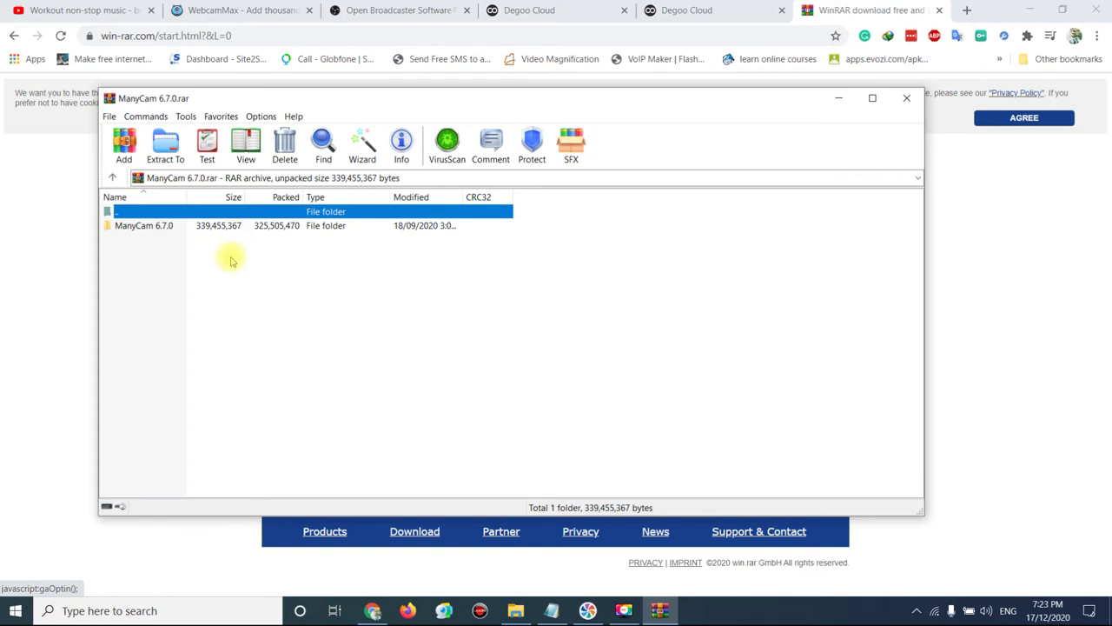
double_click(177, 227)
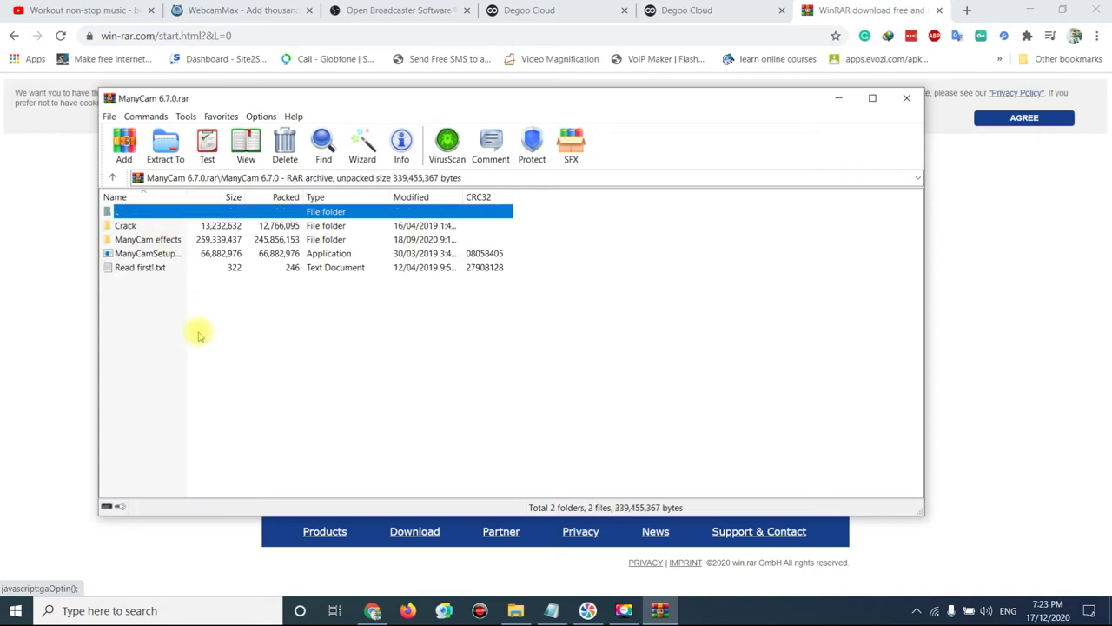
click(156, 254)
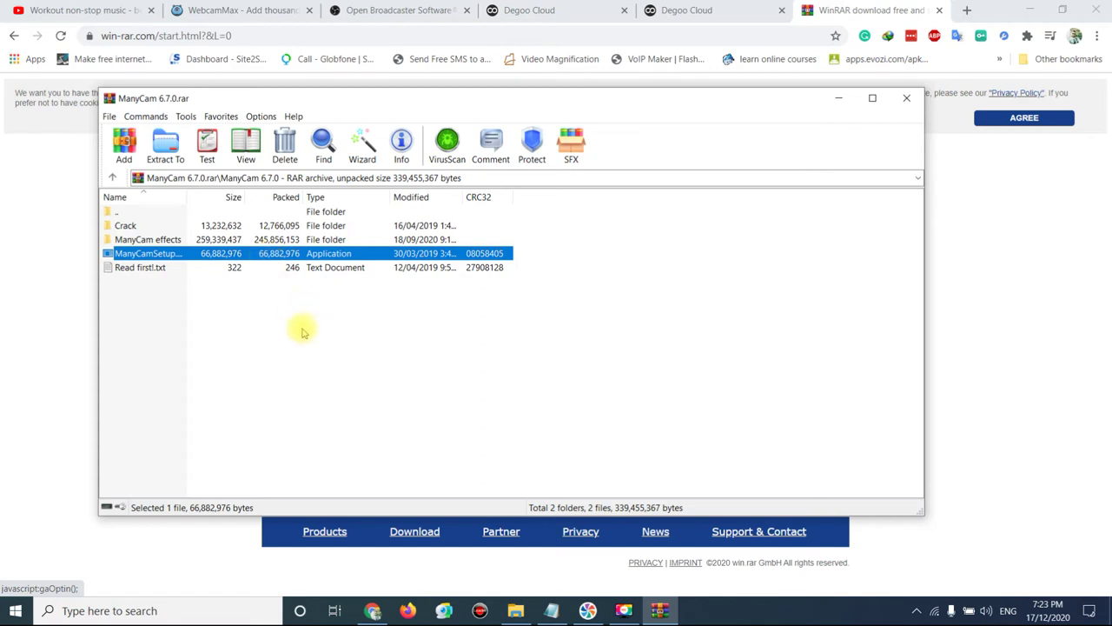
- Open Read first!.txt from the archive, read its installation instructions, and check the hidden tray programs
double_click(142, 267)
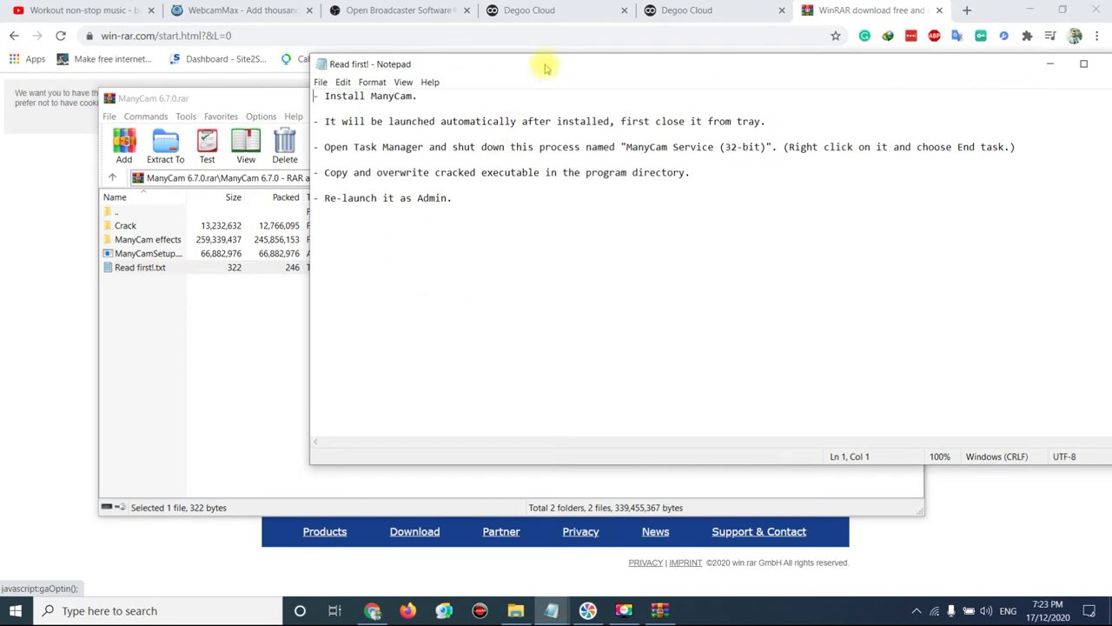
drag(545, 63, 556, 113)
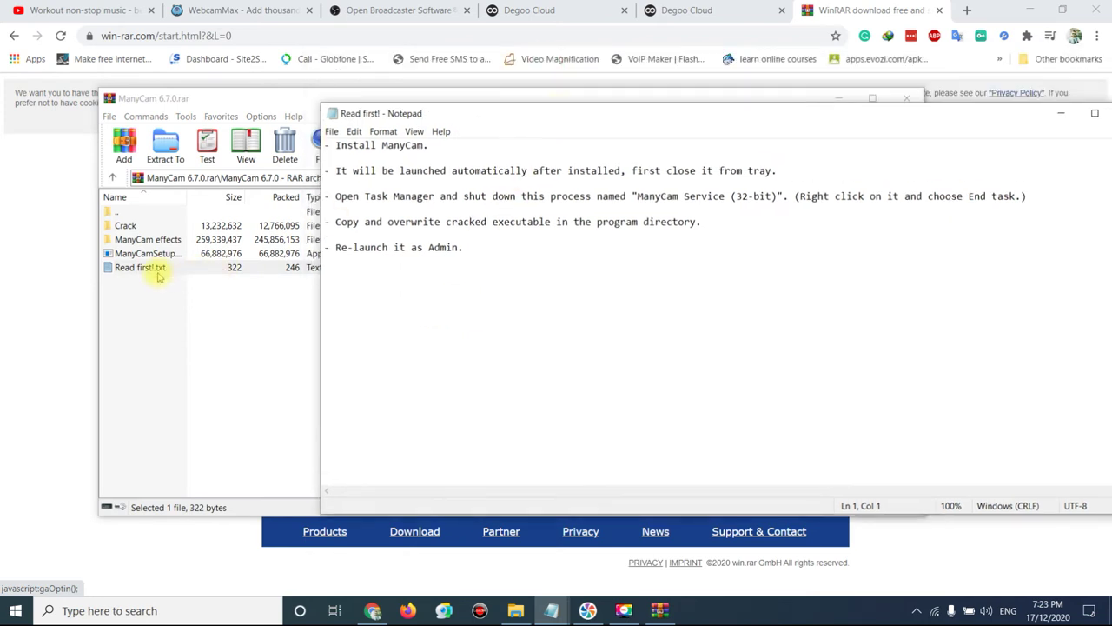
drag(474, 123, 327, 135)
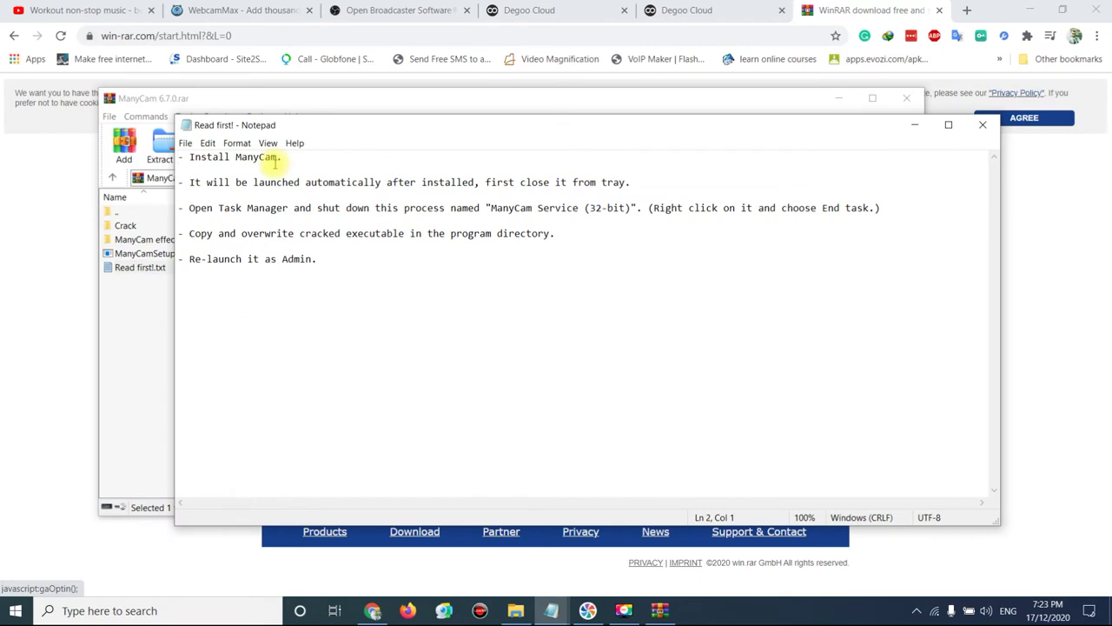
click(324, 189)
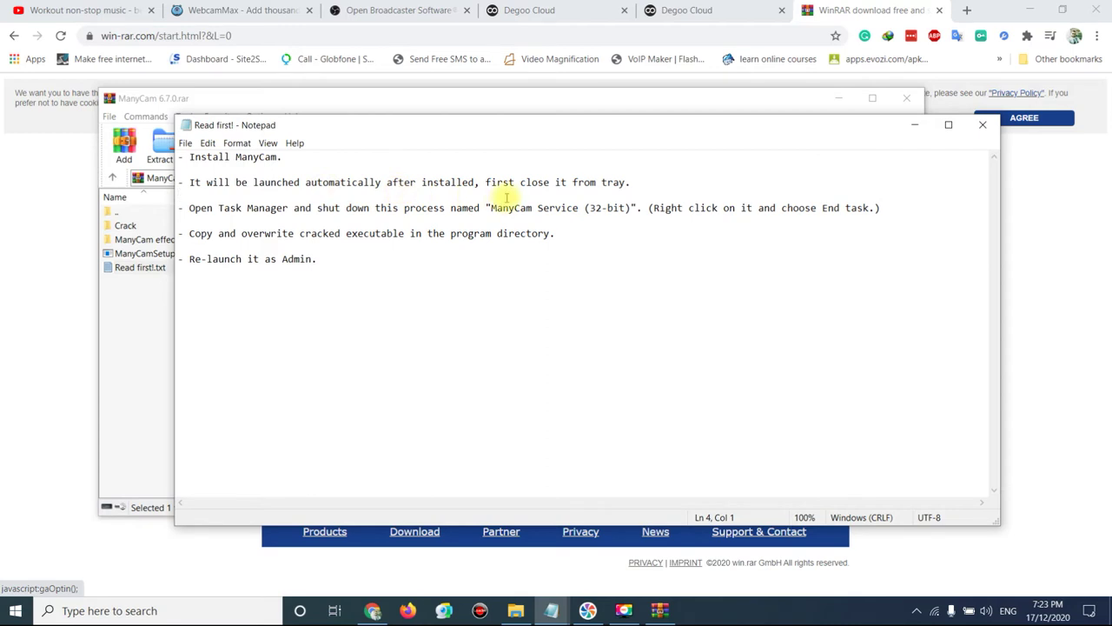
click(917, 610)
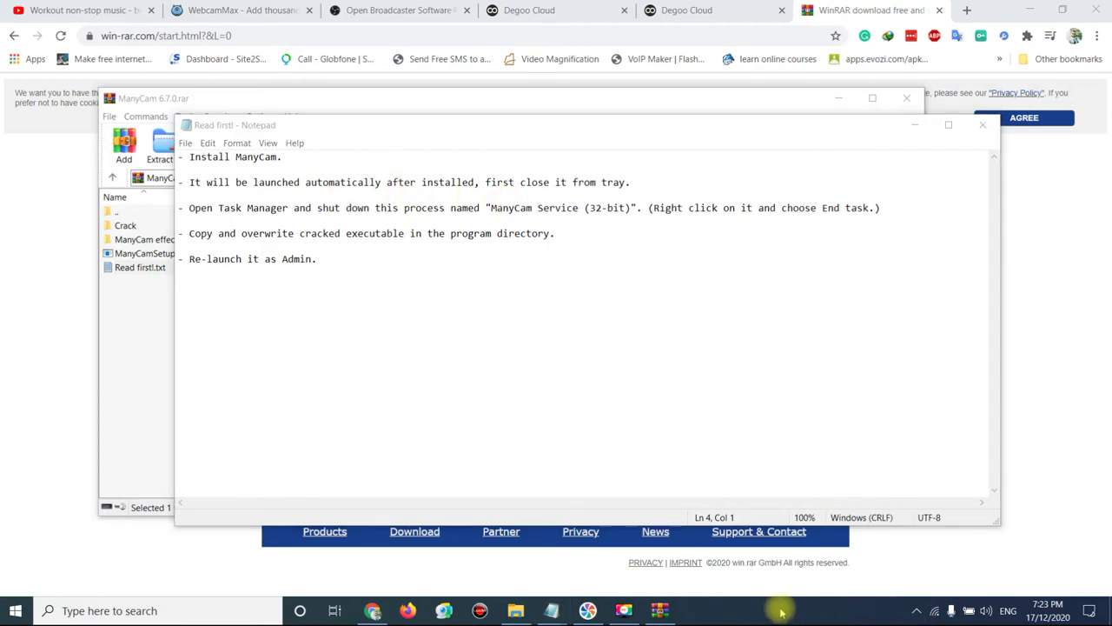
- Check the hidden tray programs again for a running ManyCam and return to the Read first! notes
click(916, 609)
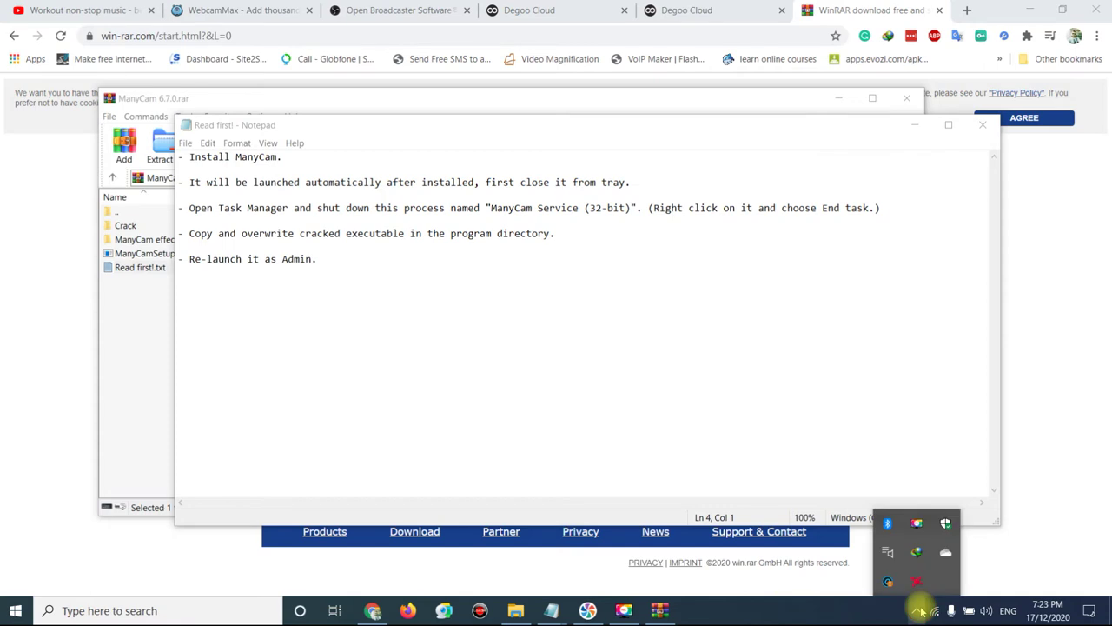
click(728, 372)
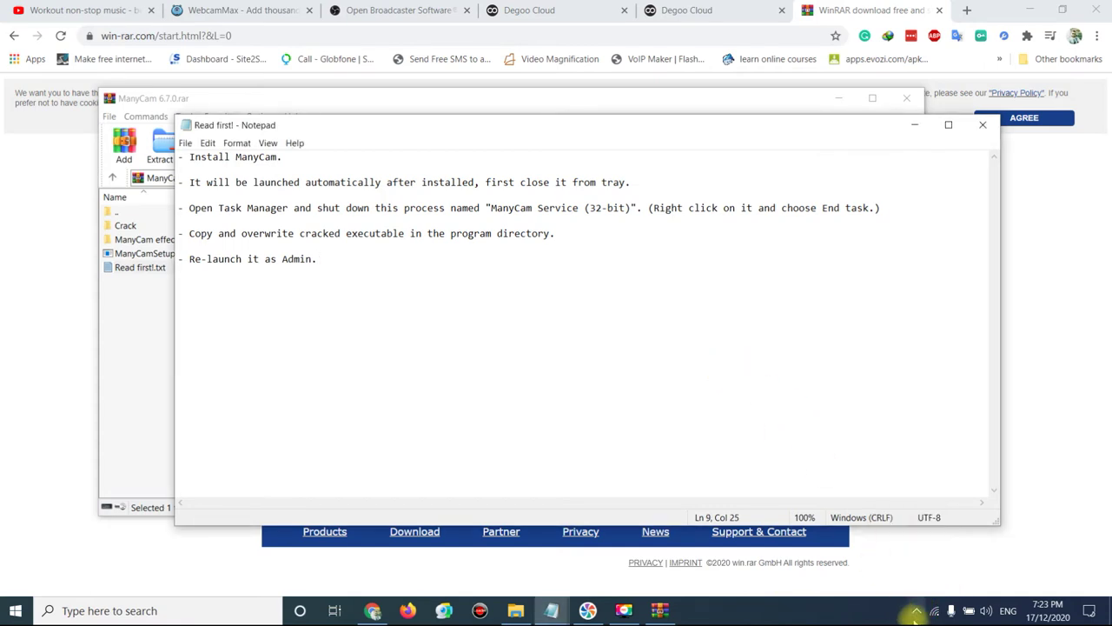
click(916, 609)
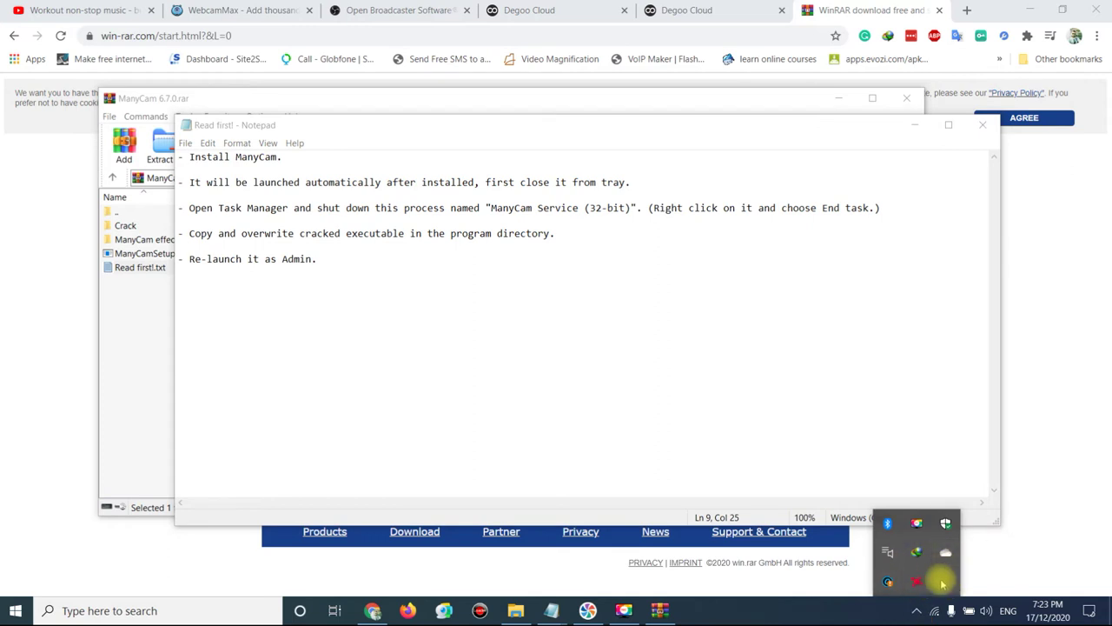
click(325, 219)
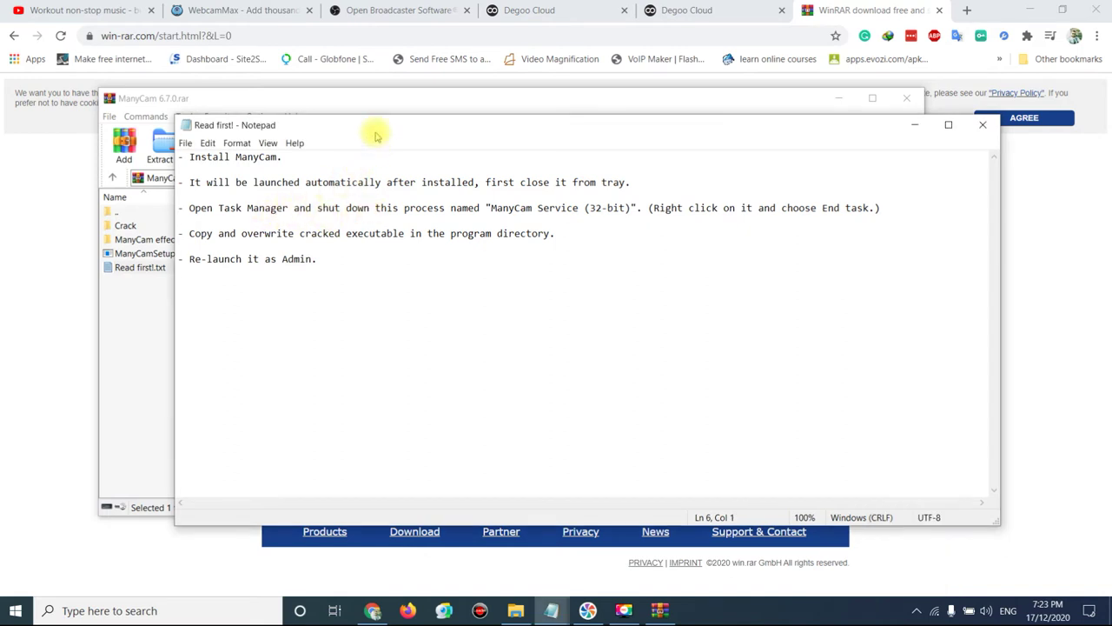
- Open Task Manager, end the ManyCam Service (32 bit) background process and close Task Manager
right_click(763, 614)
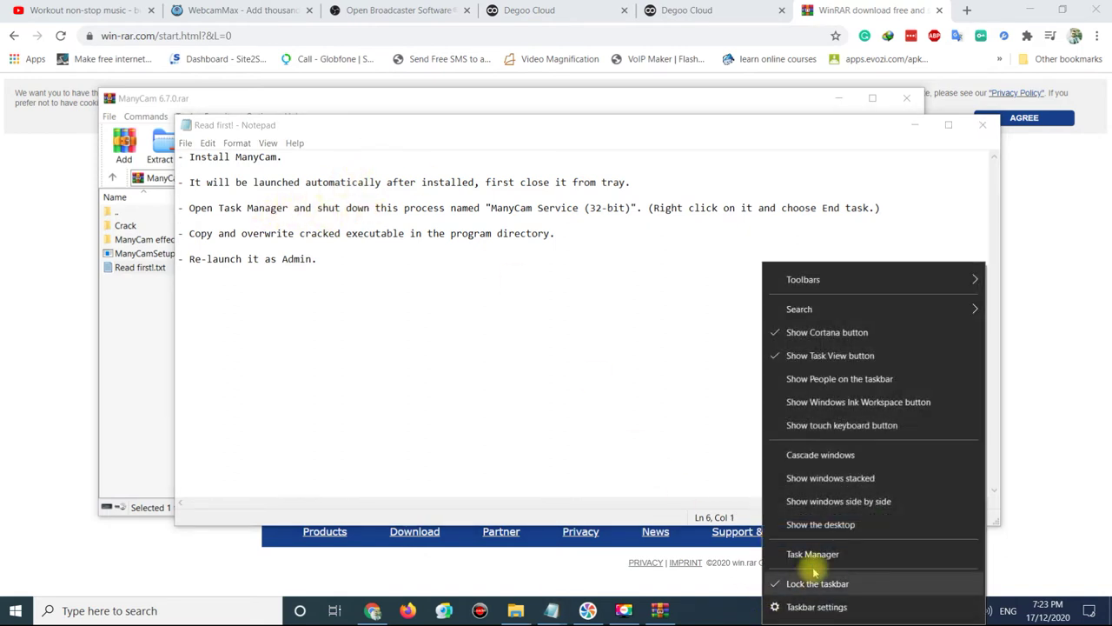
click(812, 558)
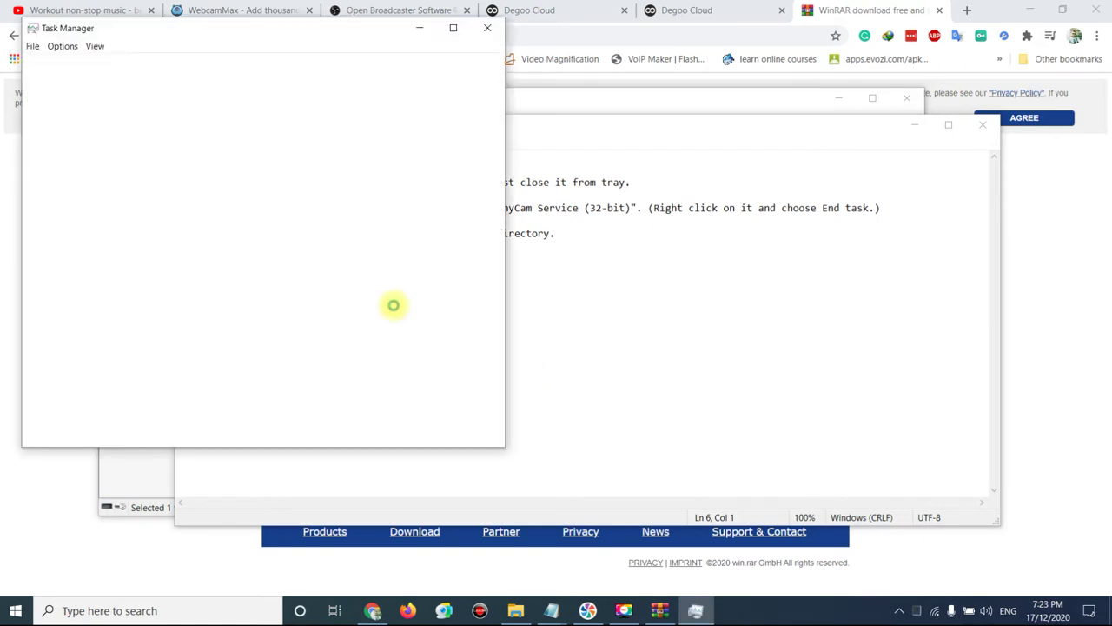
click(131, 298)
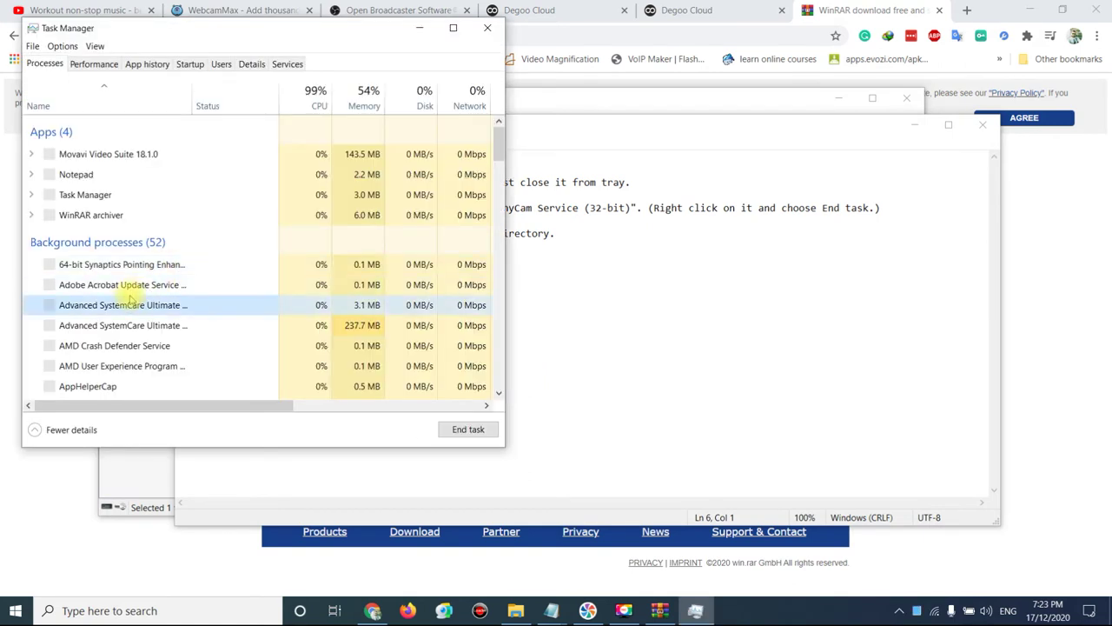
key(m)
key(Down)
key(Down)
key(Up)
key(Up)
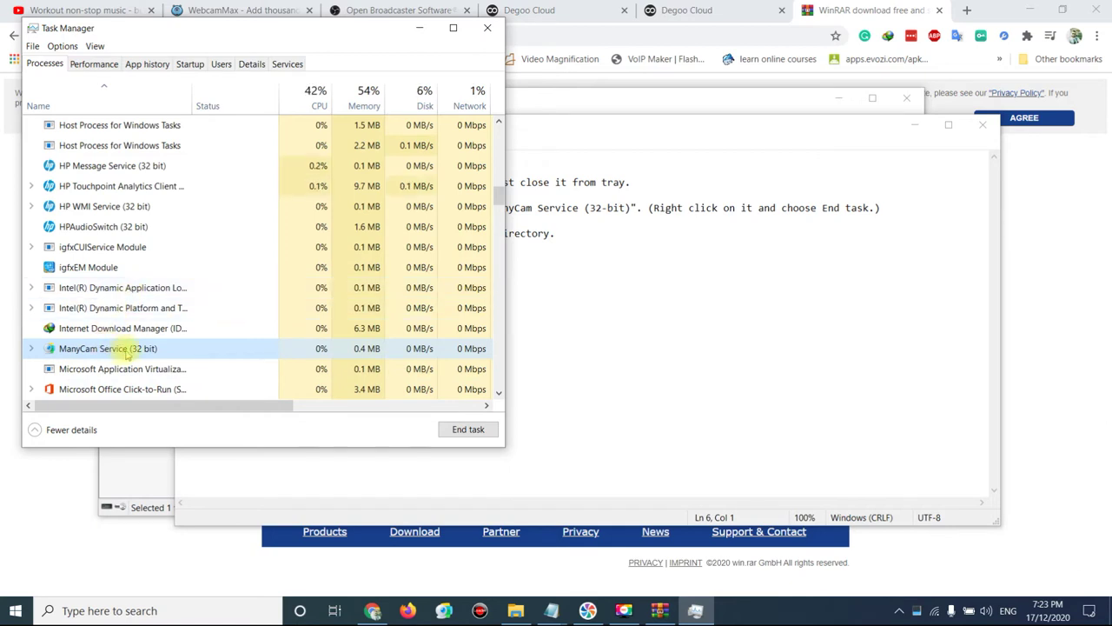
click(456, 429)
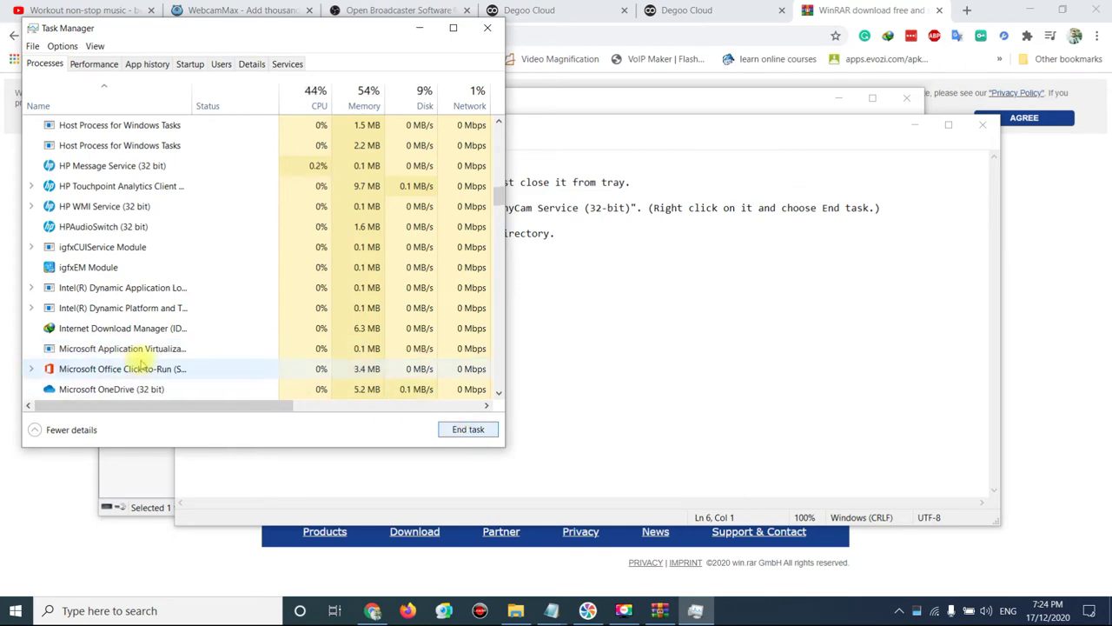
click(142, 366)
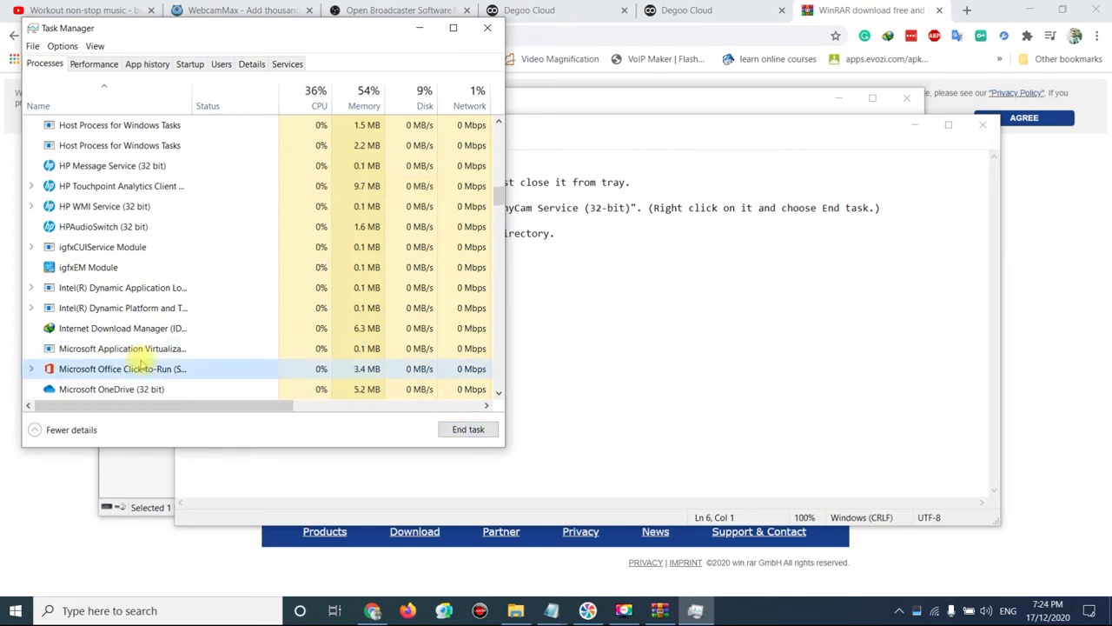
click(124, 349)
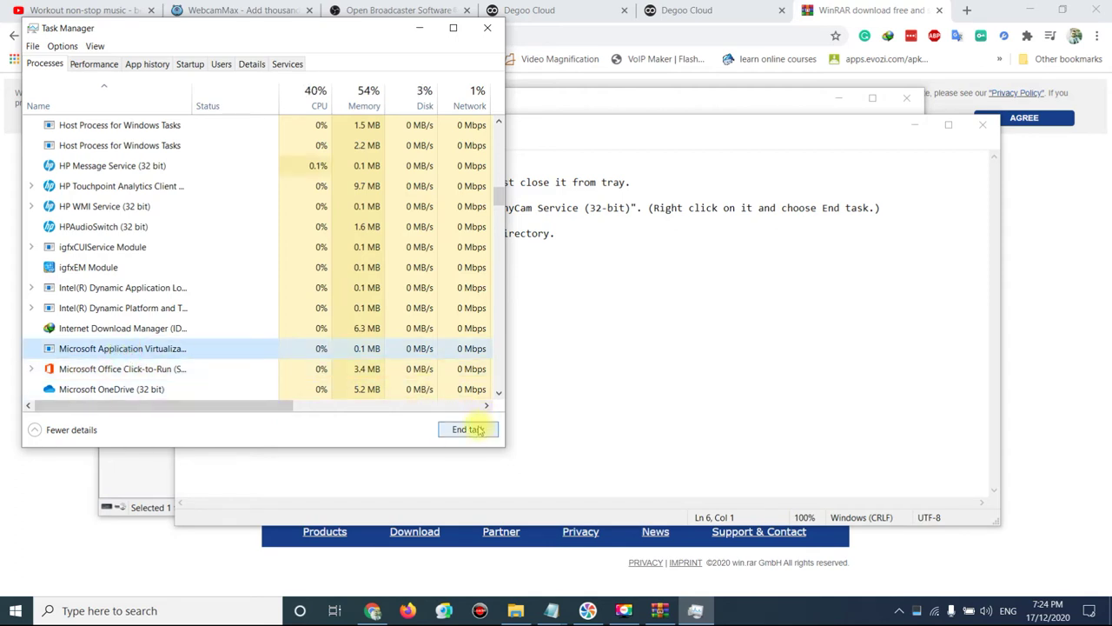
click(488, 31)
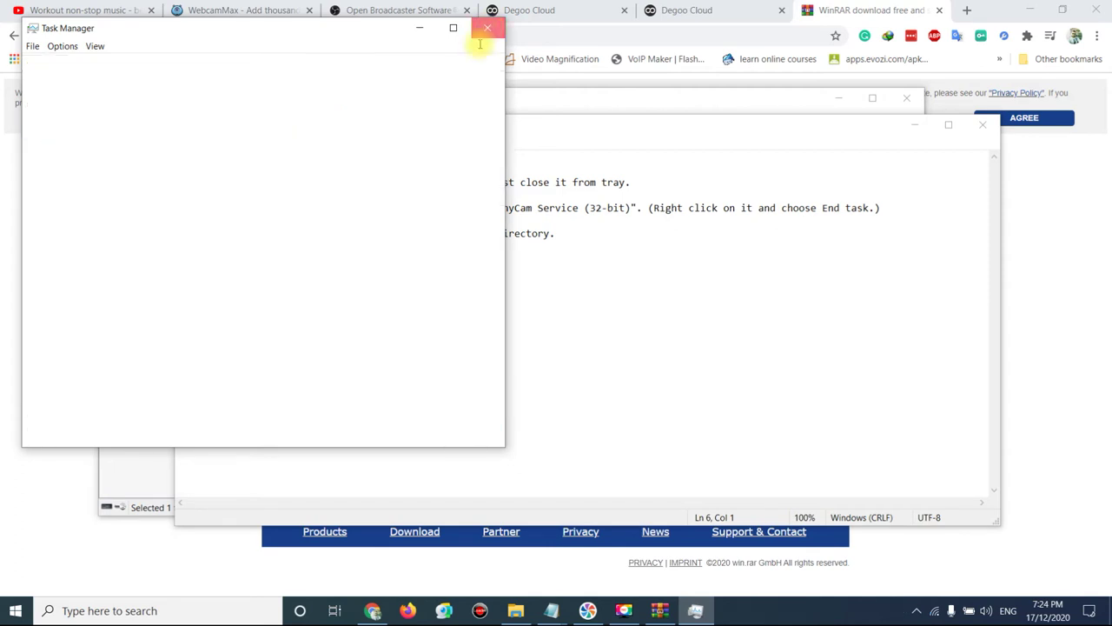
- Open the archive's Crack folder and browse File Explorer to the ManyCam folder in Program Files (x86) on Local Disk (C:)
click(126, 329)
double_click(126, 225)
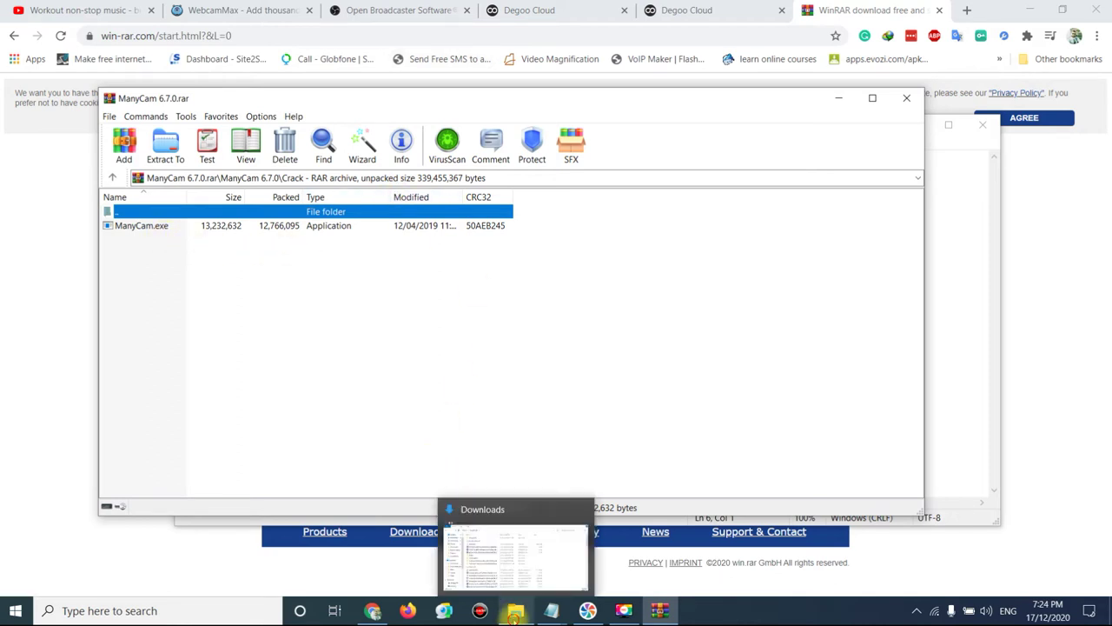
click(516, 612)
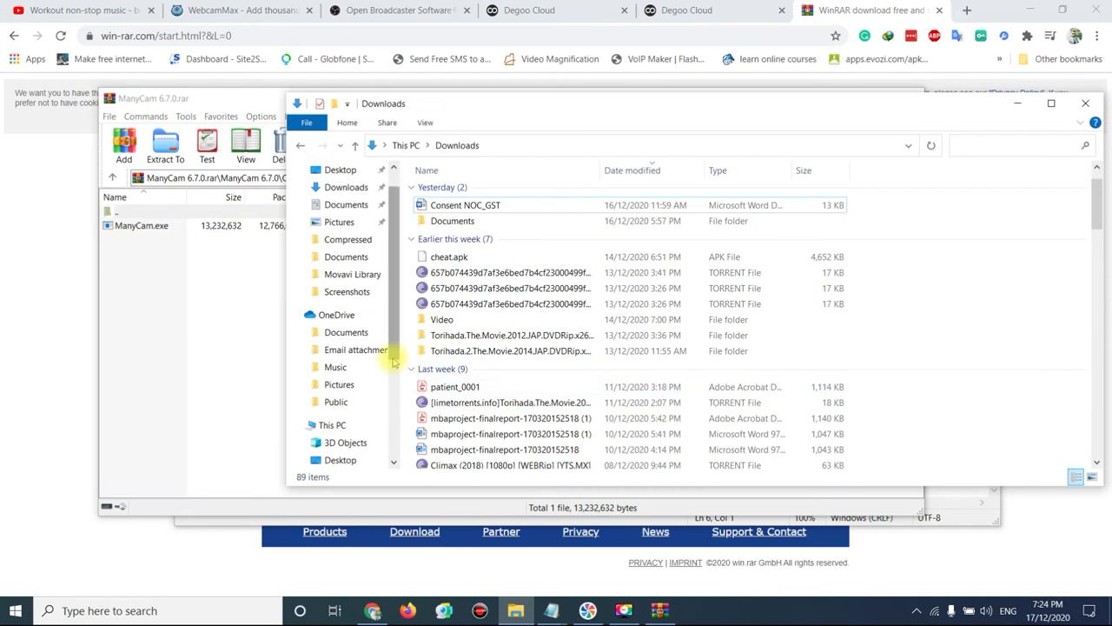
scroll(391, 363, down, 2)
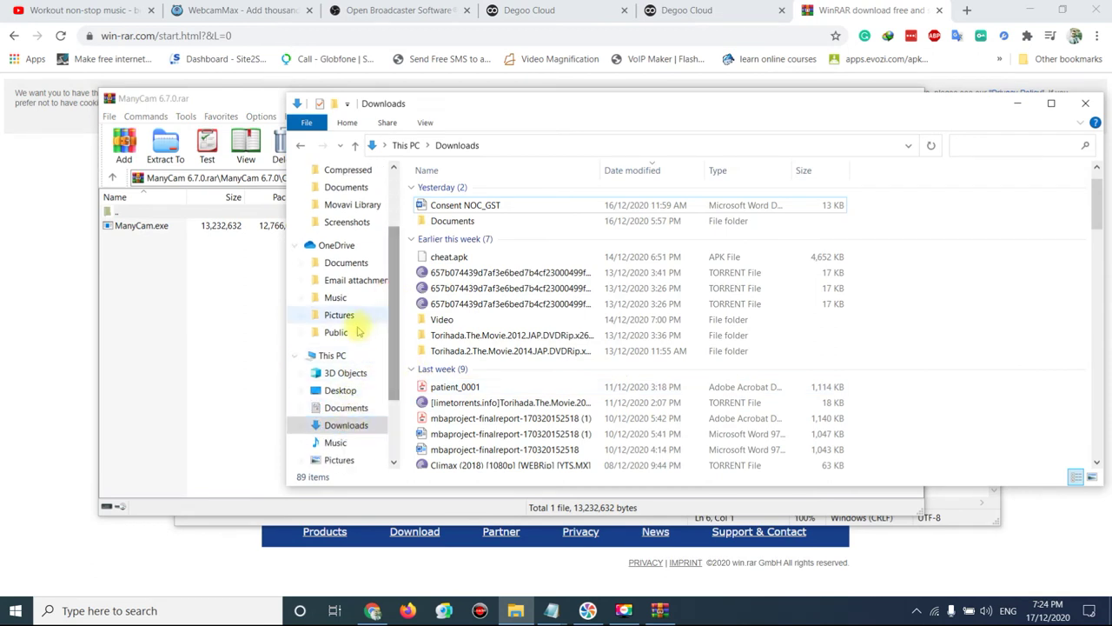
click(330, 355)
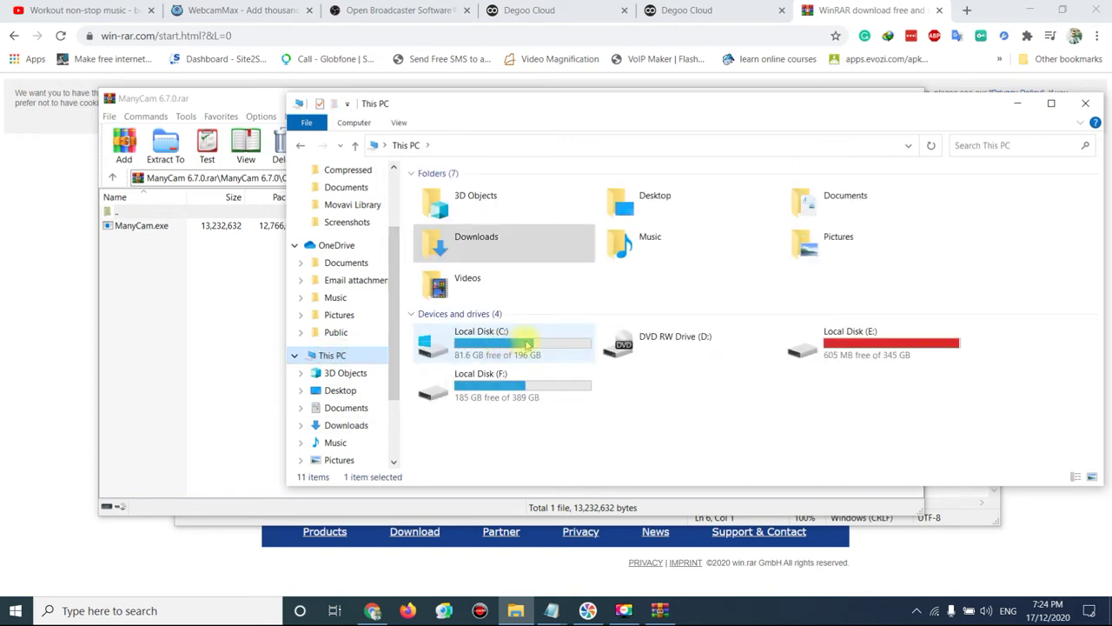
double_click(526, 345)
scroll(515, 274, down, 1)
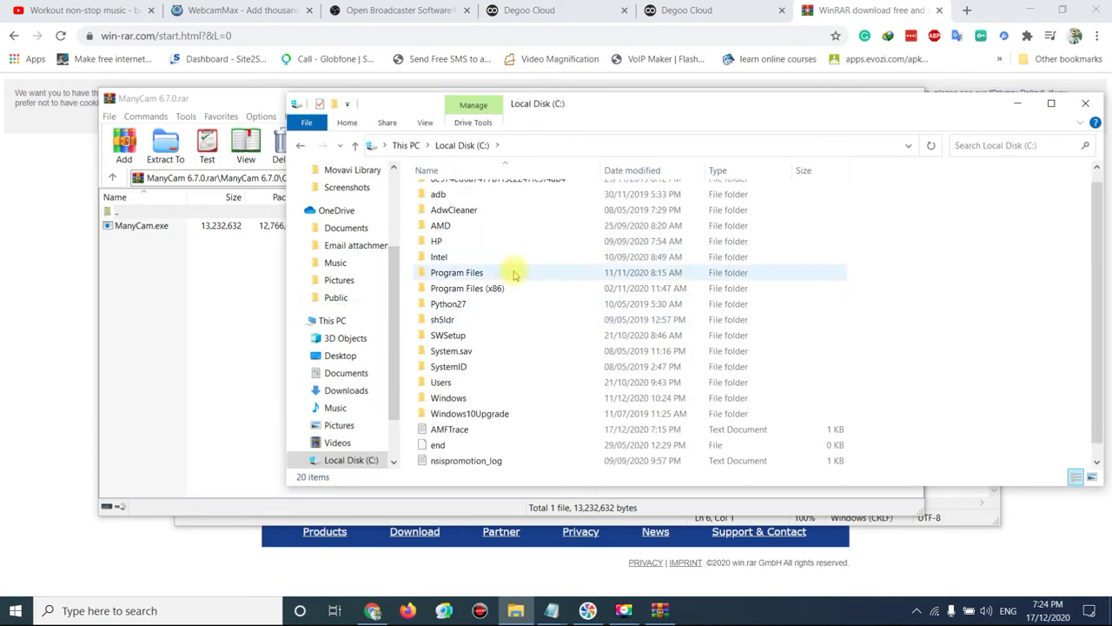
double_click(472, 288)
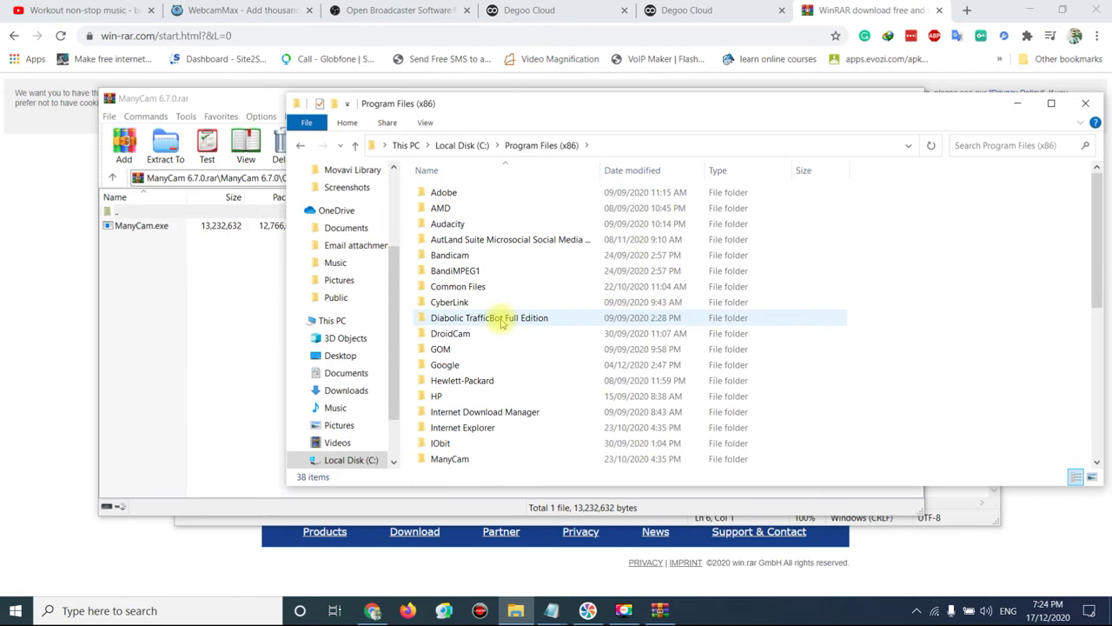
scroll(501, 322, down, 7)
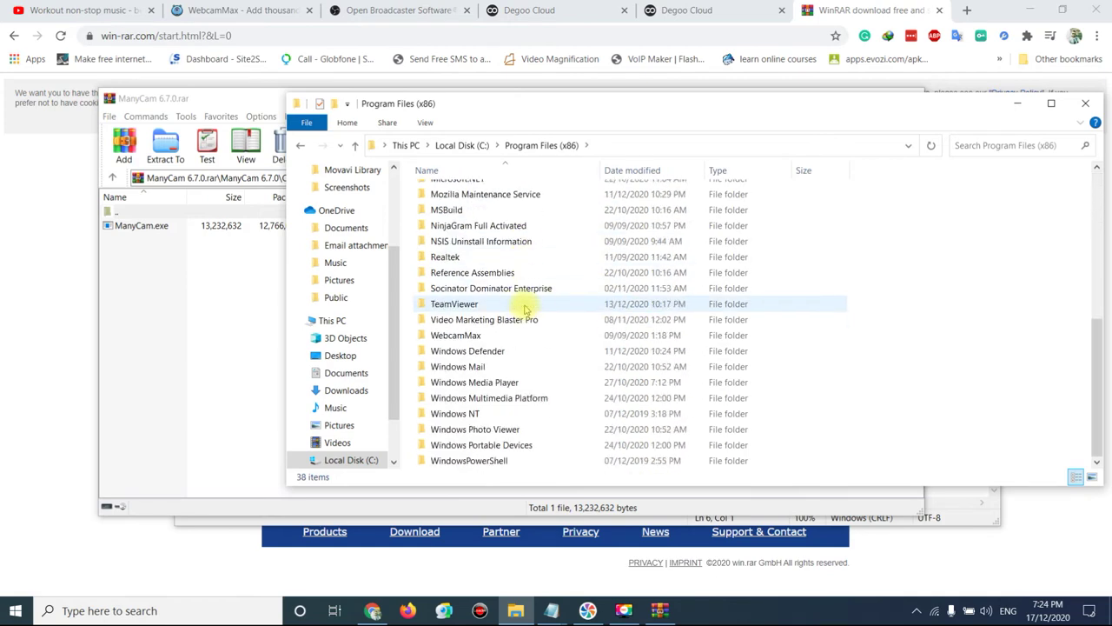
scroll(476, 358, up, 5)
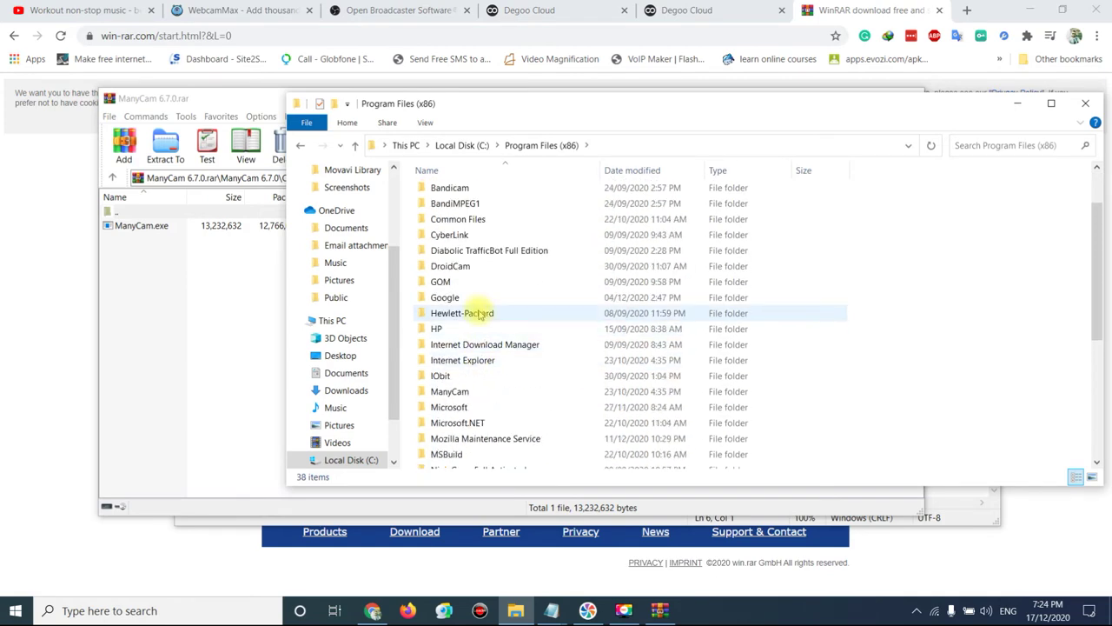
double_click(450, 393)
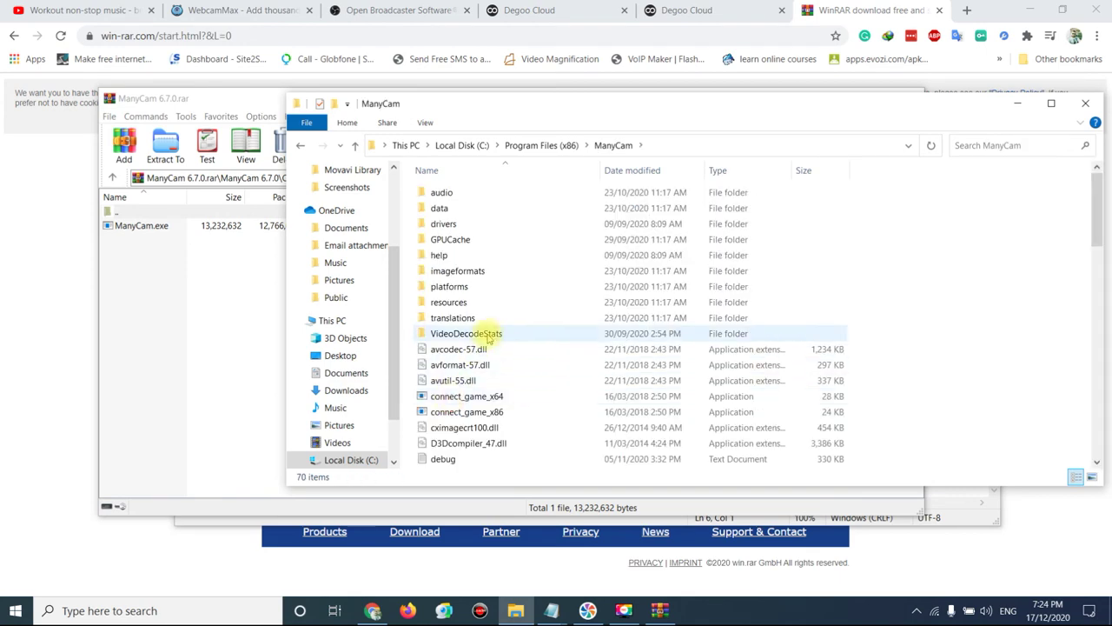
- Move ManyCam.exe from the archive's Crack folder into the ManyCam program folder, replacing the existing file
scroll(484, 333, down, 2)
scroll(491, 334, down, 8)
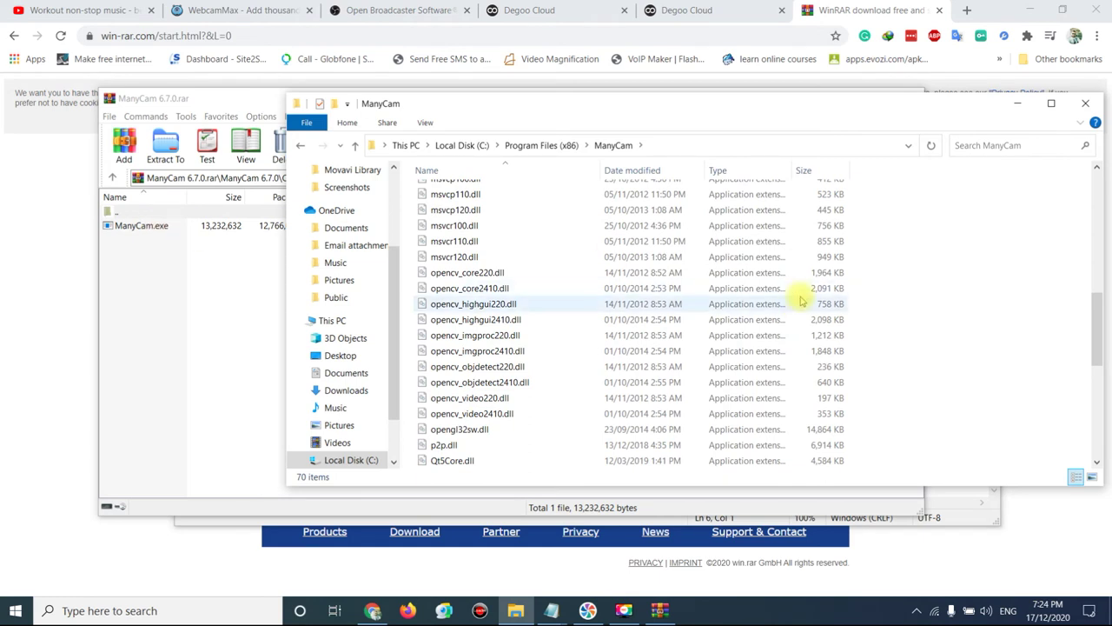
right_click(1023, 295)
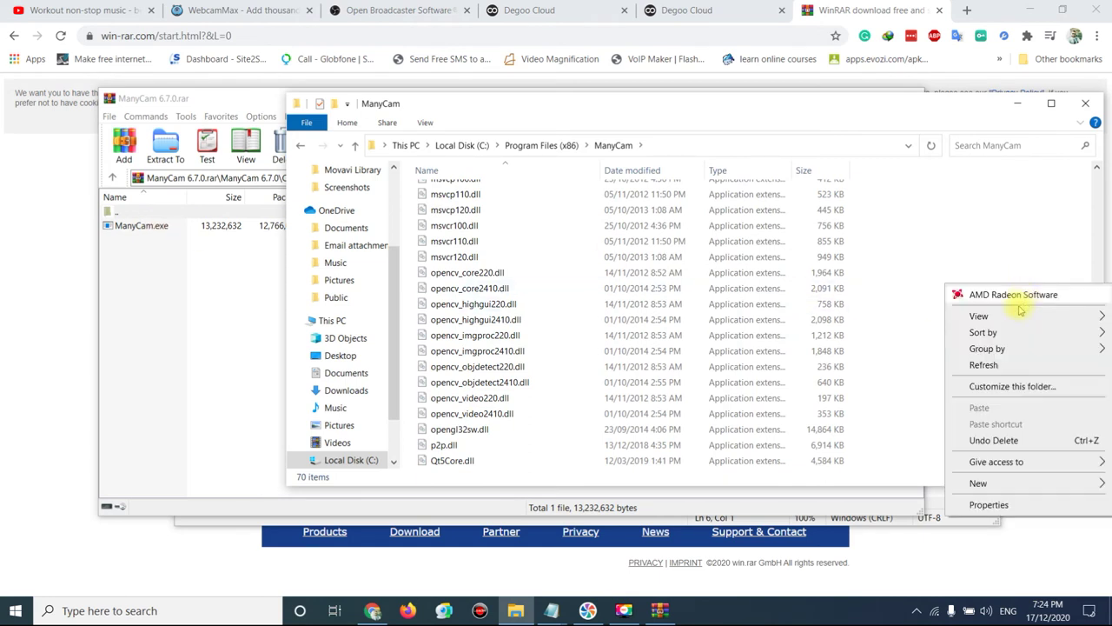
click(144, 226)
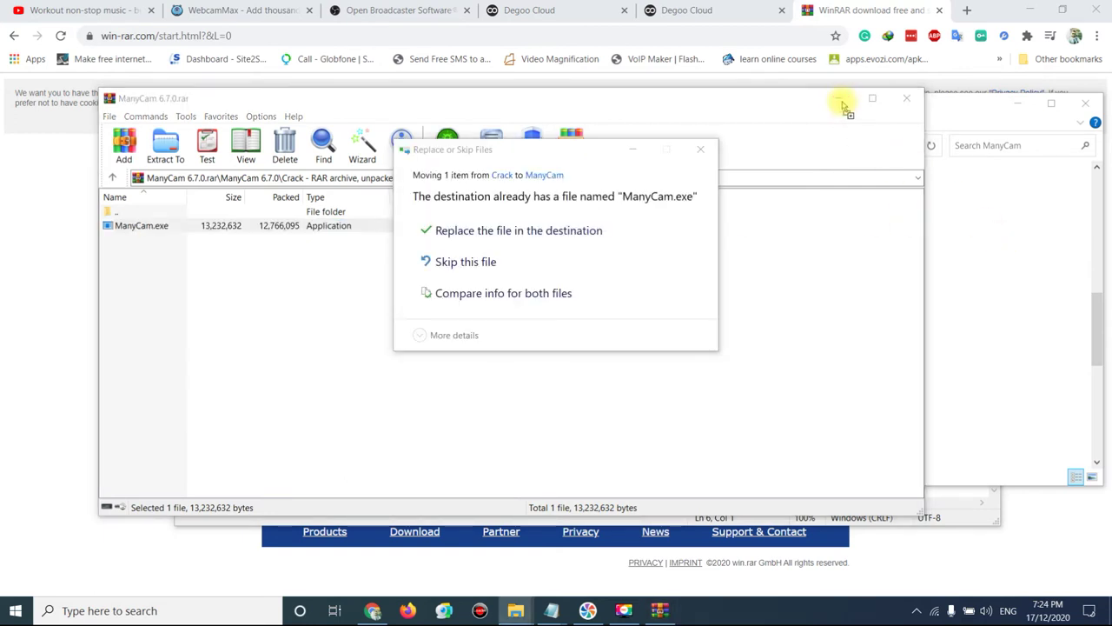
click(530, 231)
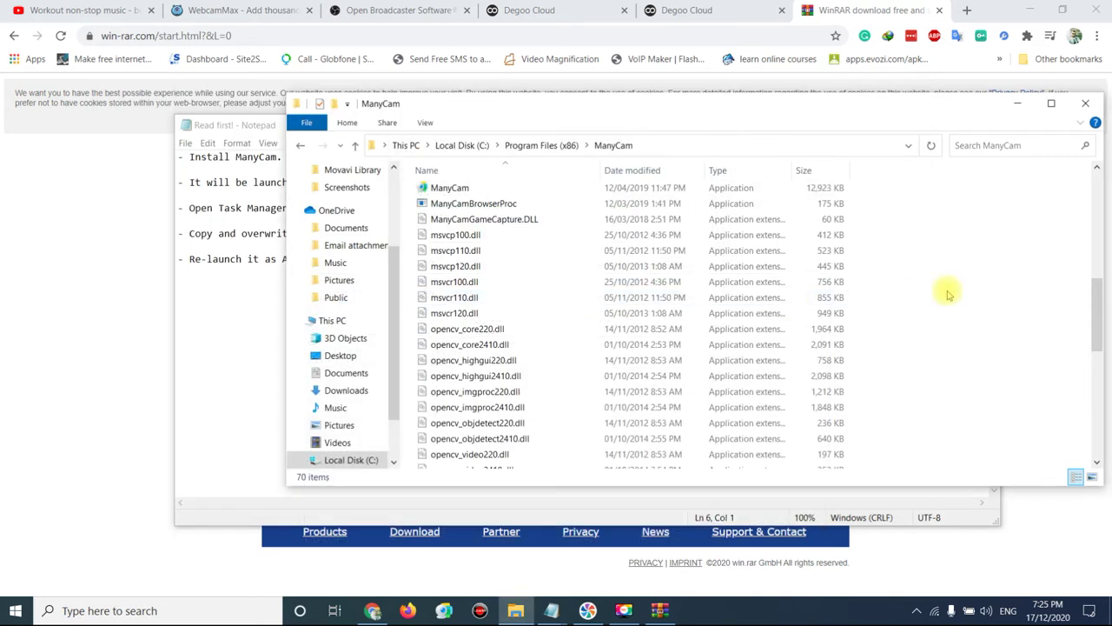
- Close the ManyCam program folder and the Read first! notes, and minimize the browser to show the desktop
click(1086, 104)
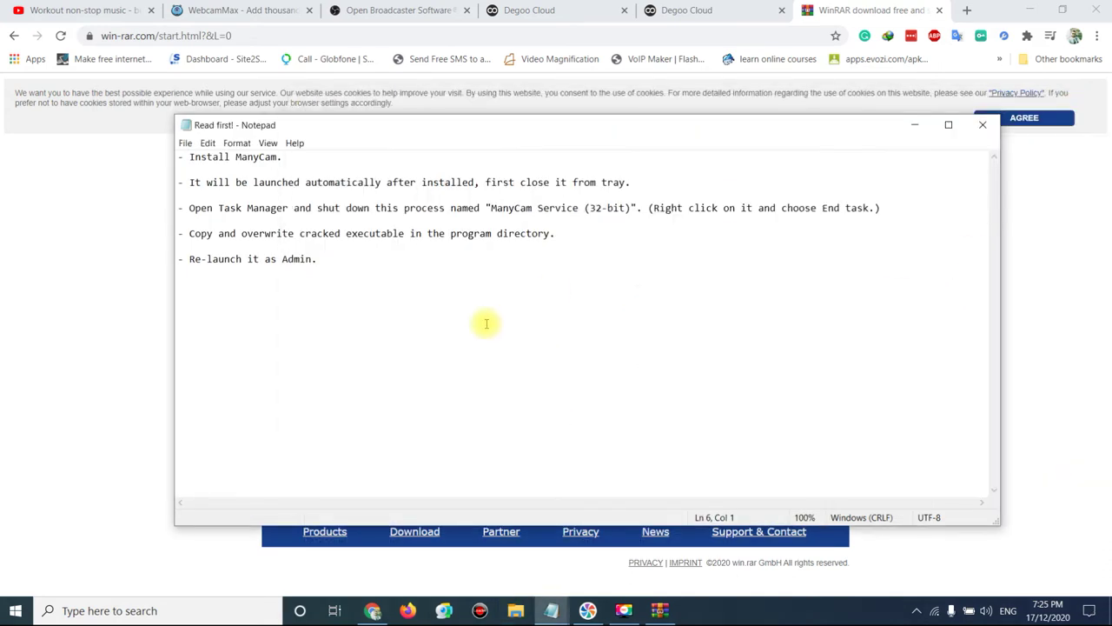
click(980, 130)
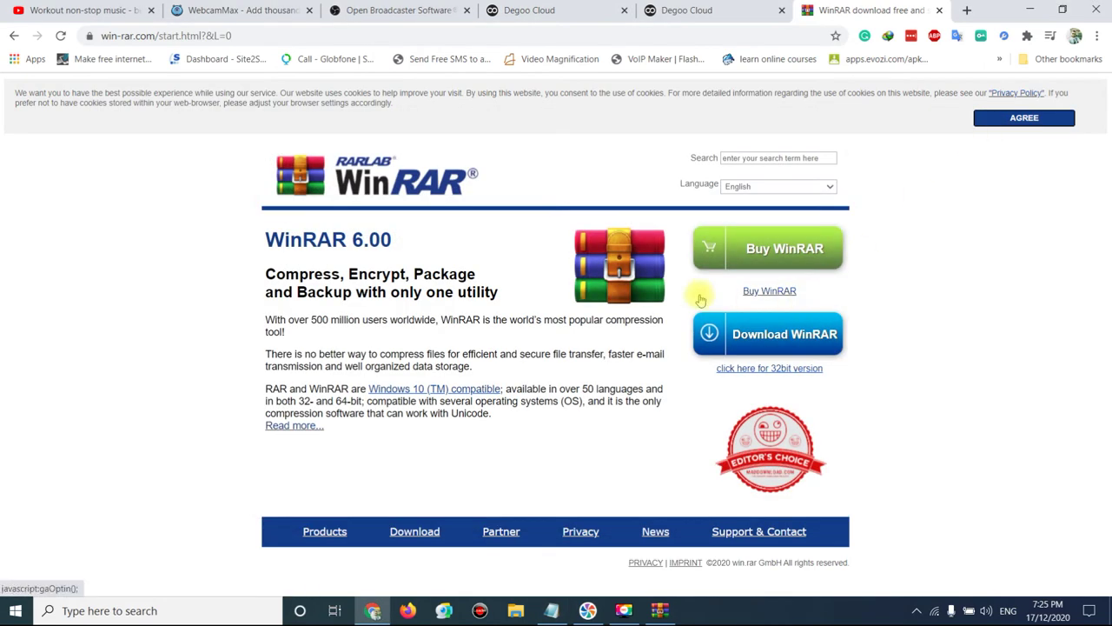
click(1028, 9)
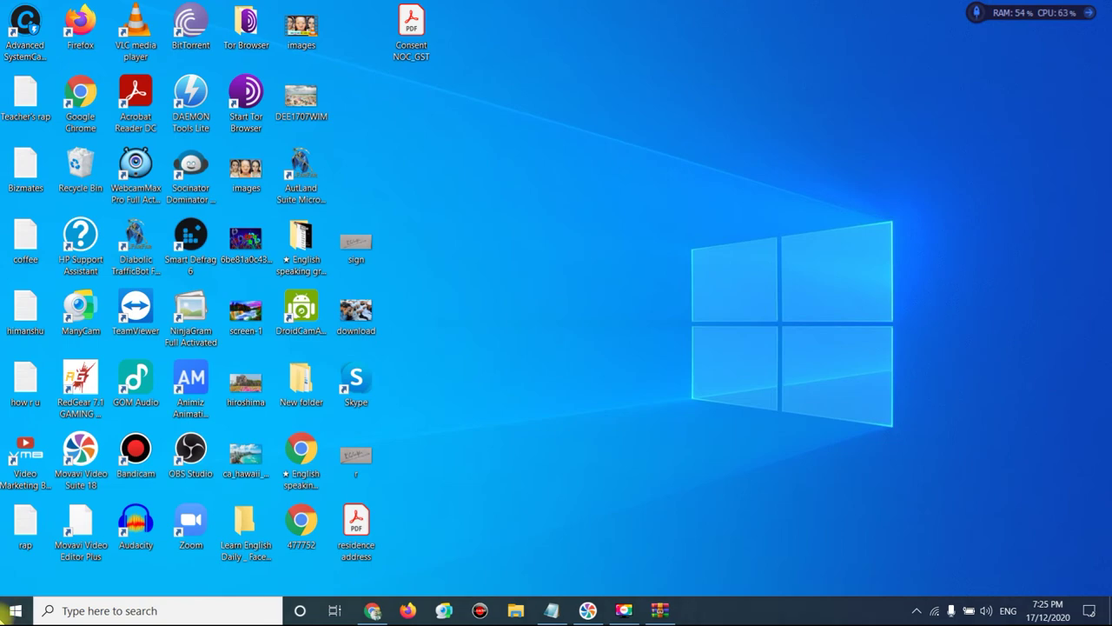
click(8, 610)
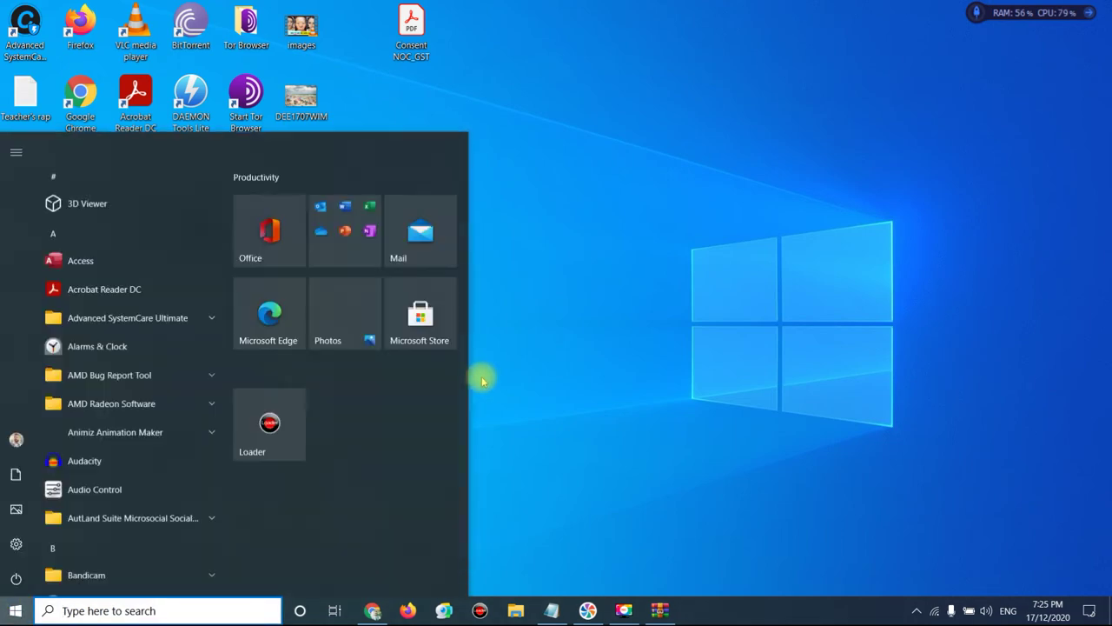
click(537, 338)
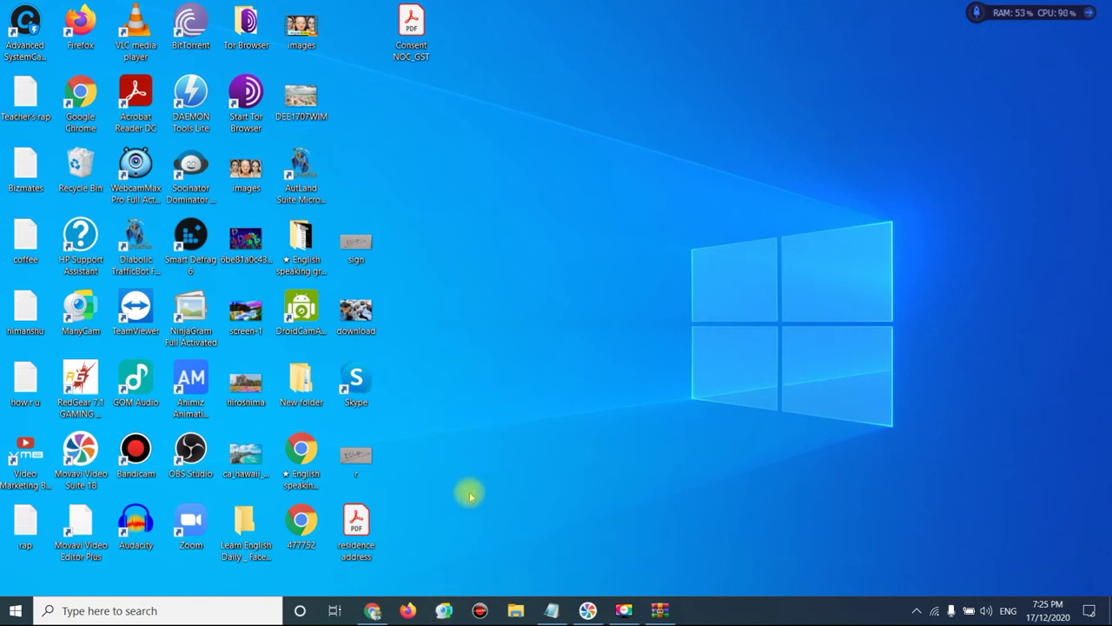
- Check the hidden tray programs and the Task Manager background processes for ManyCam, and close Task Manager
click(917, 610)
click(914, 608)
right_click(710, 610)
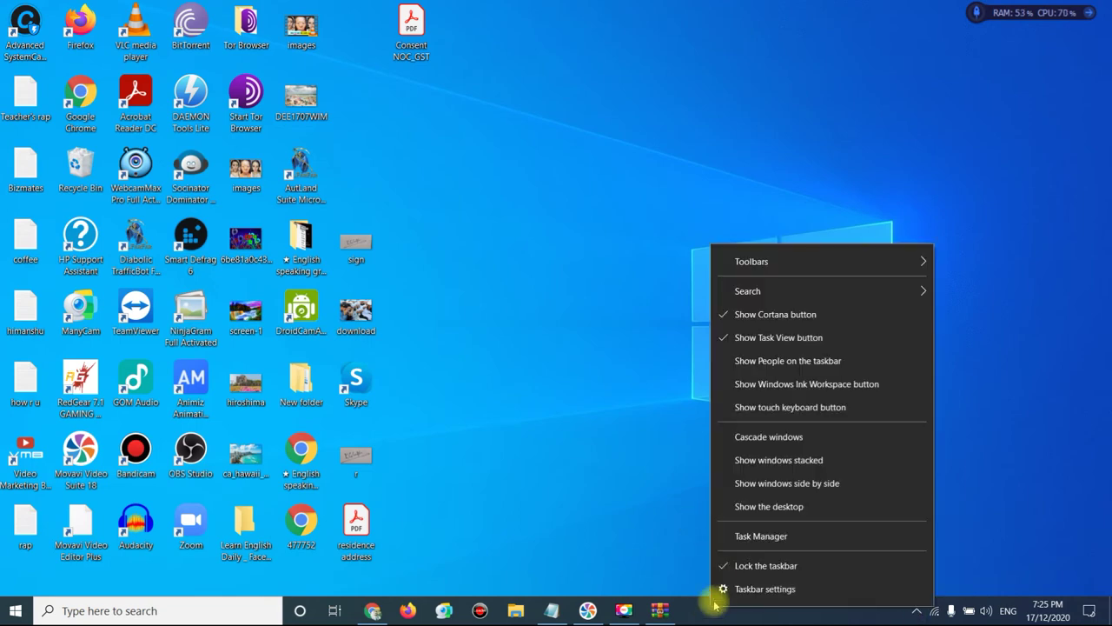
click(759, 541)
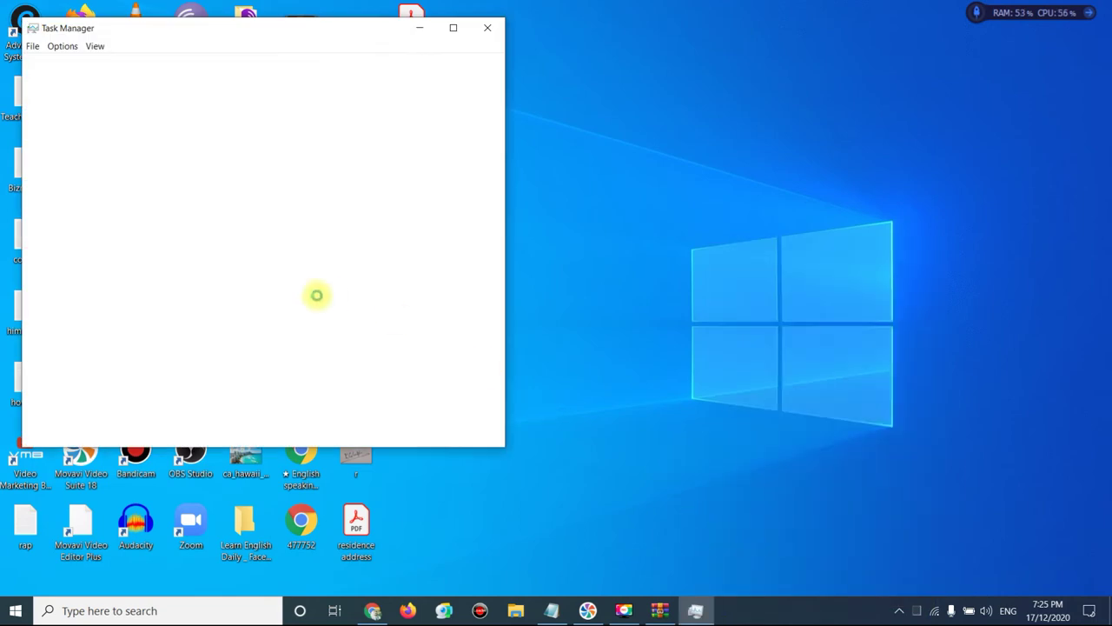
click(137, 326)
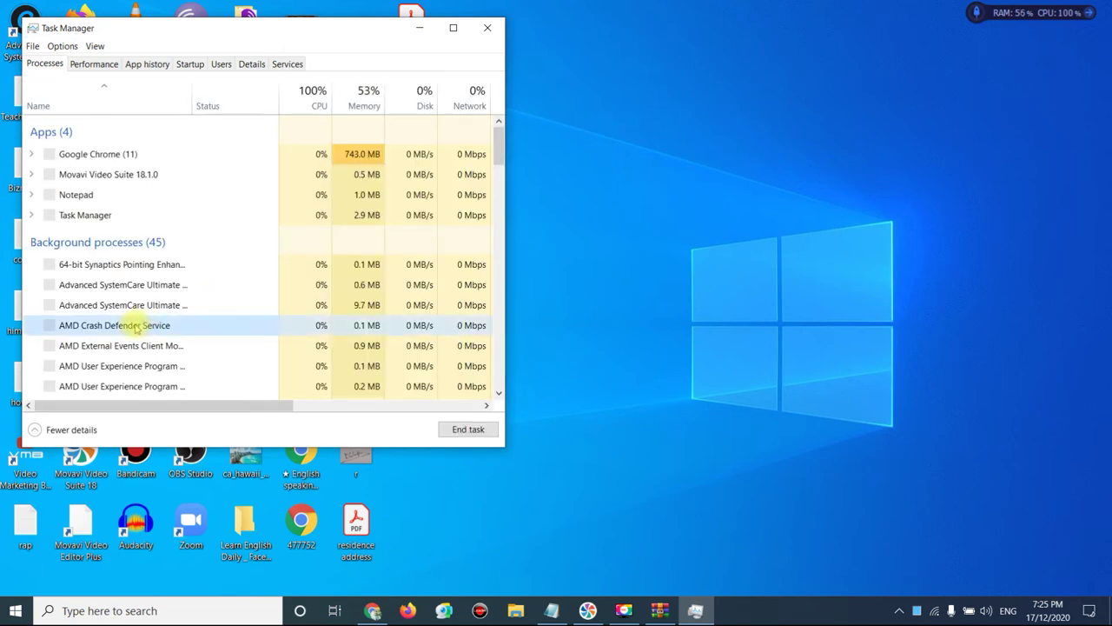
scroll(137, 324, down, 6)
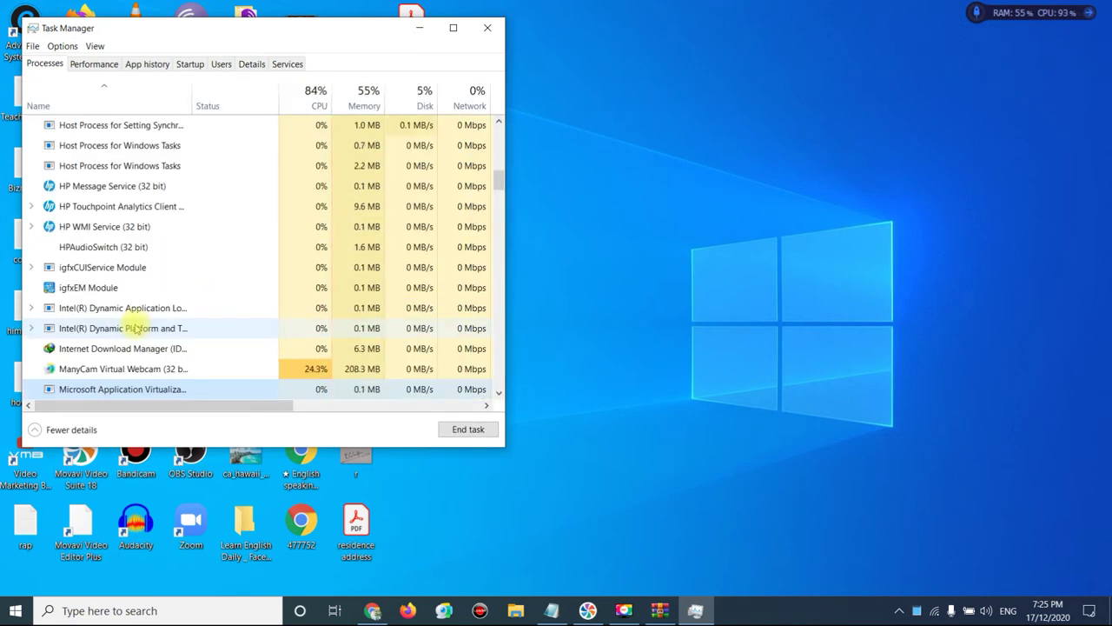
click(488, 28)
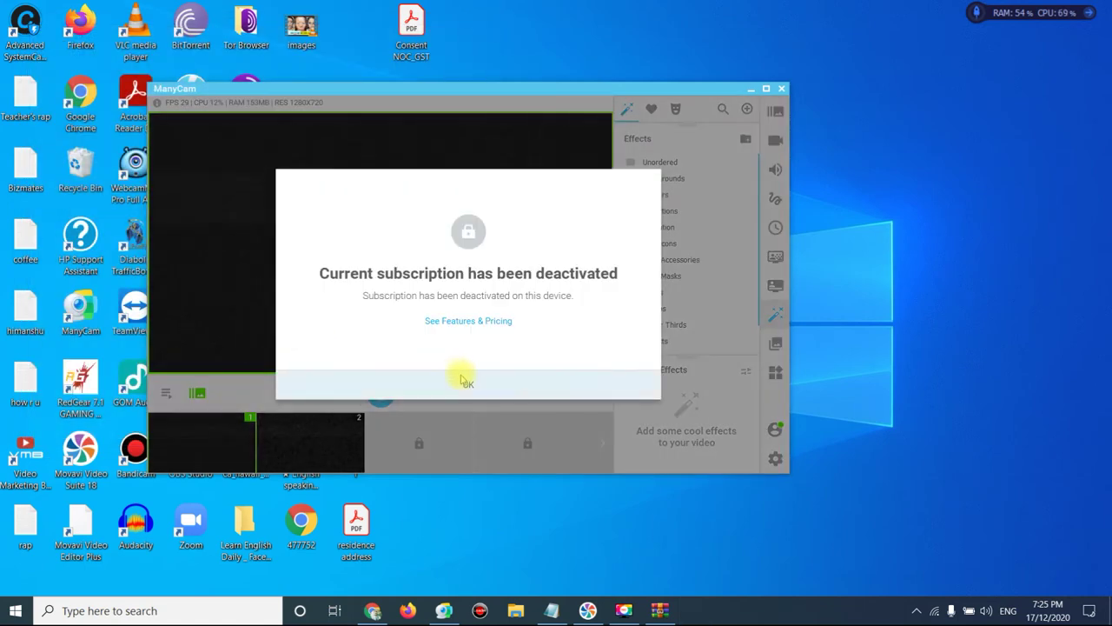
- Dismiss the subscription notice, move the ManyCam window away from the desktop icons, and stretch it to the screen's full height
click(462, 376)
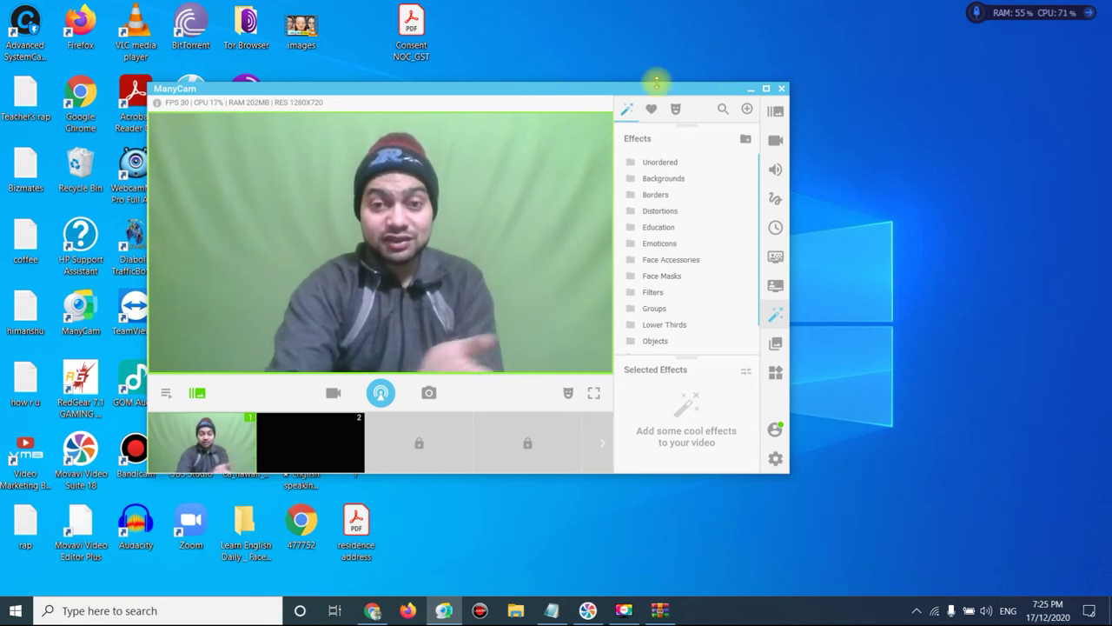
drag(597, 93, 798, 83)
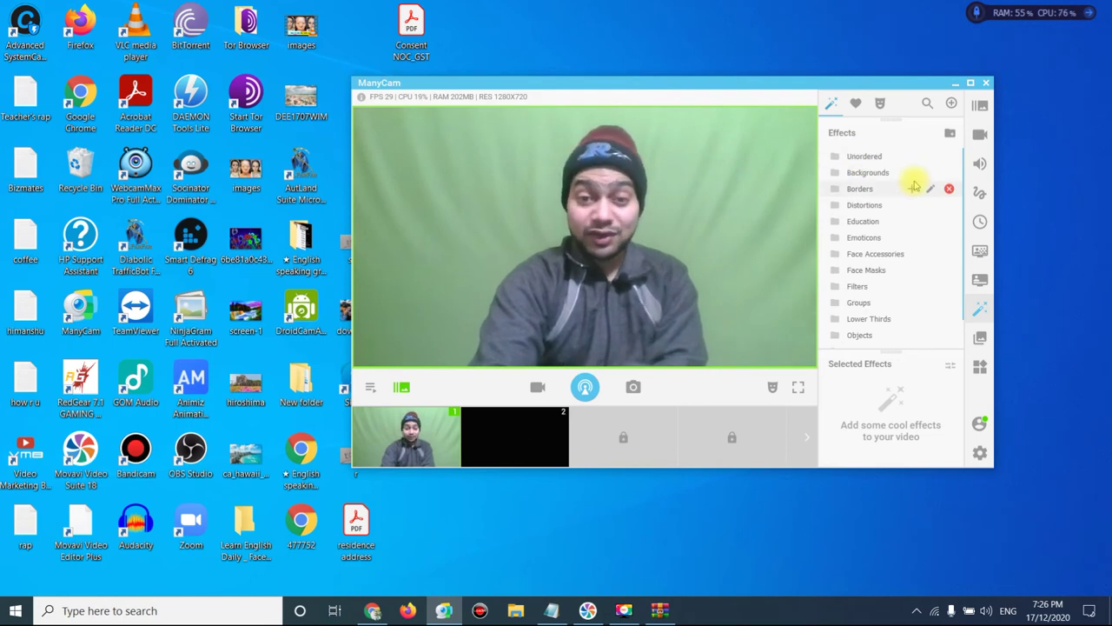
double_click(896, 79)
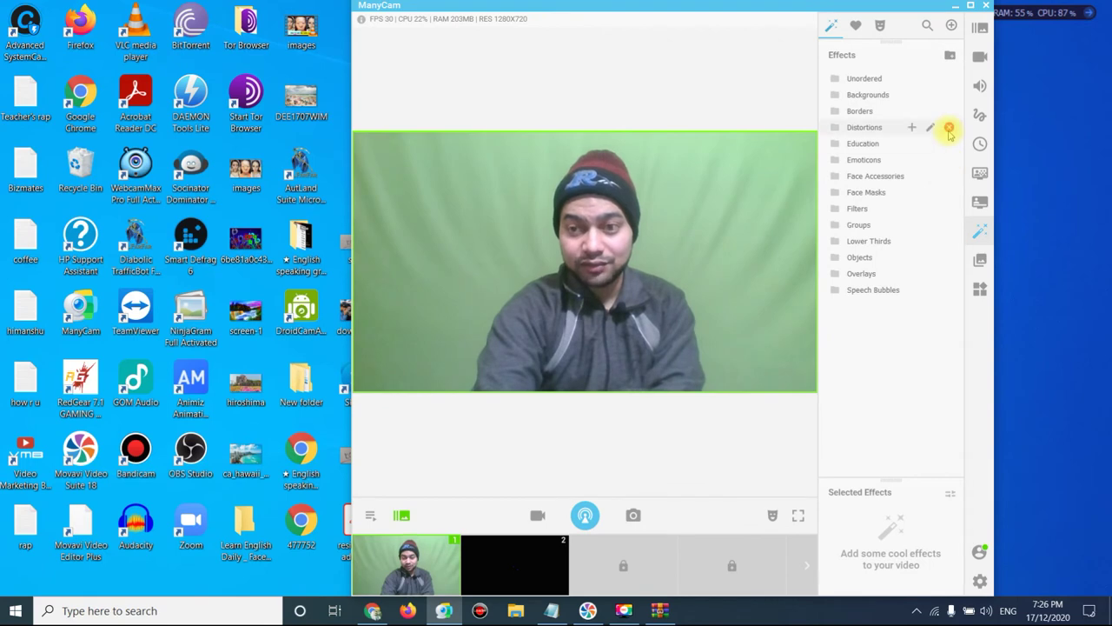
- Quit ManyCam from the hidden system tray programs
click(917, 611)
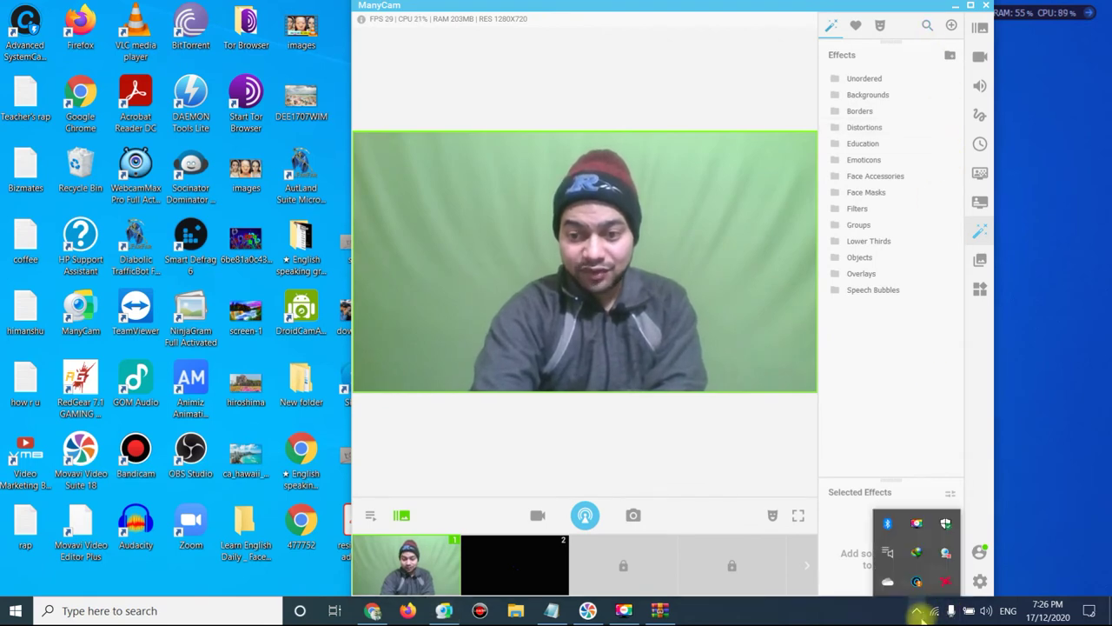
right_click(945, 565)
click(970, 539)
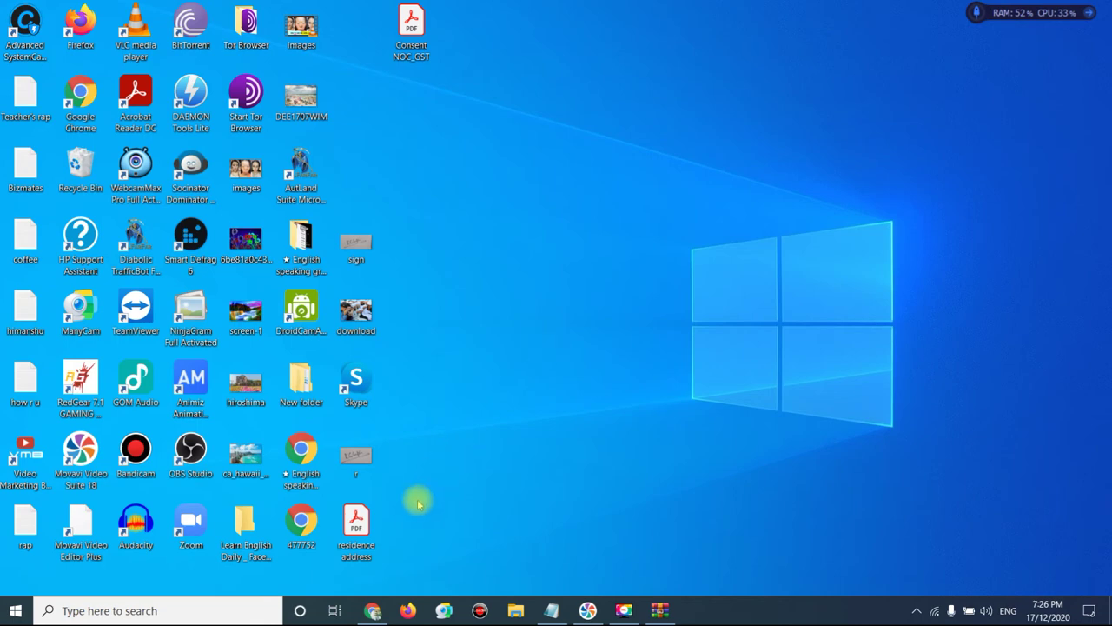
- Switch to the browser, show the Degoo Cloud shared files, and close the Share dialog
click(371, 610)
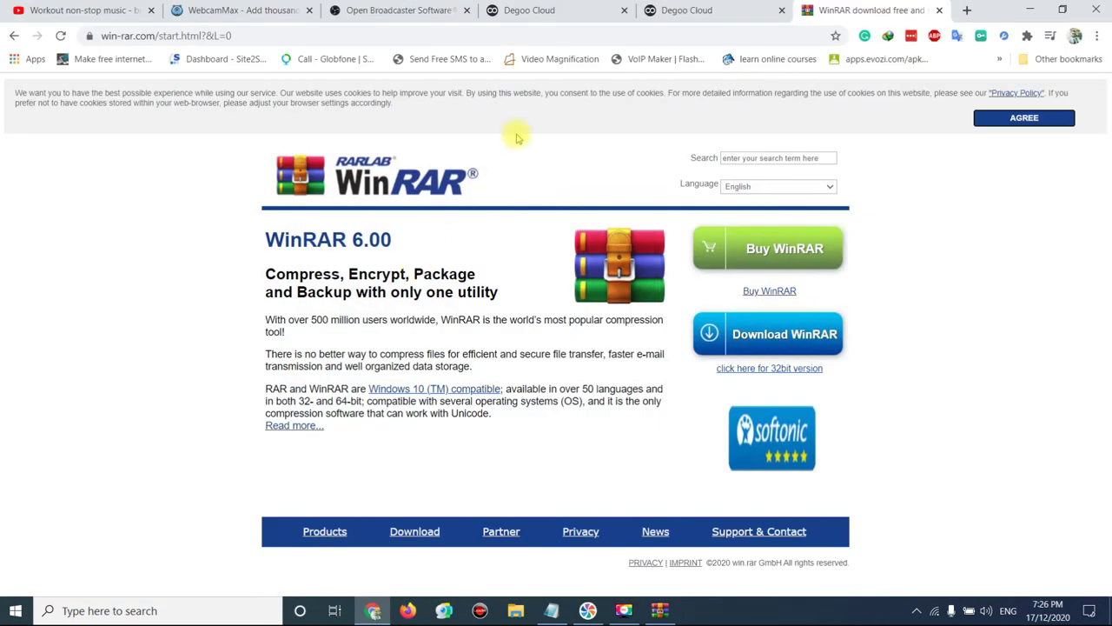
click(544, 12)
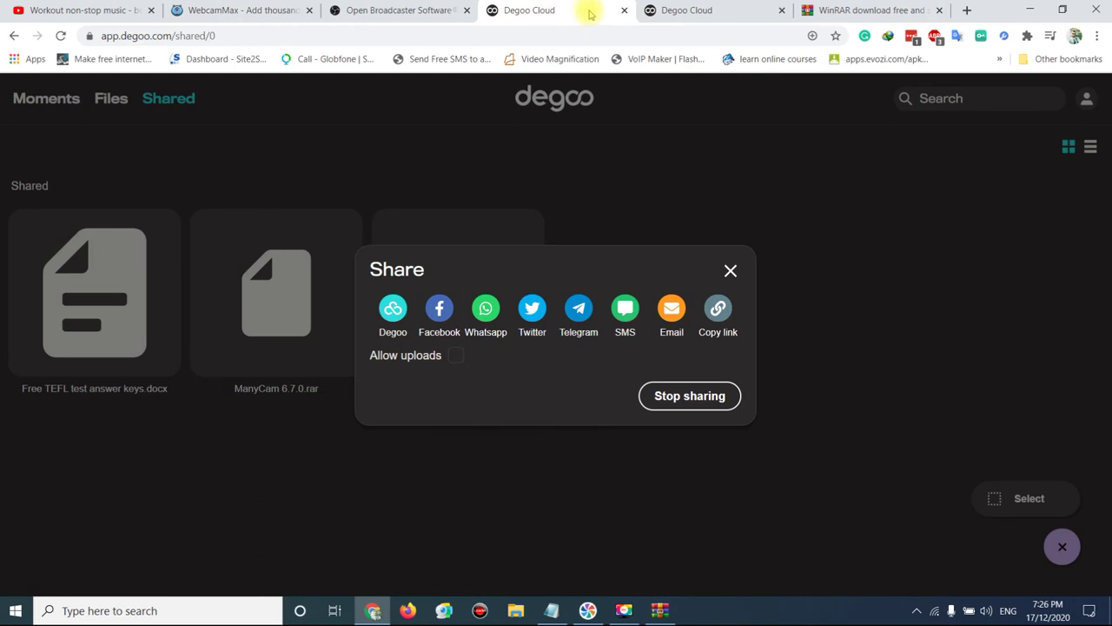
click(729, 271)
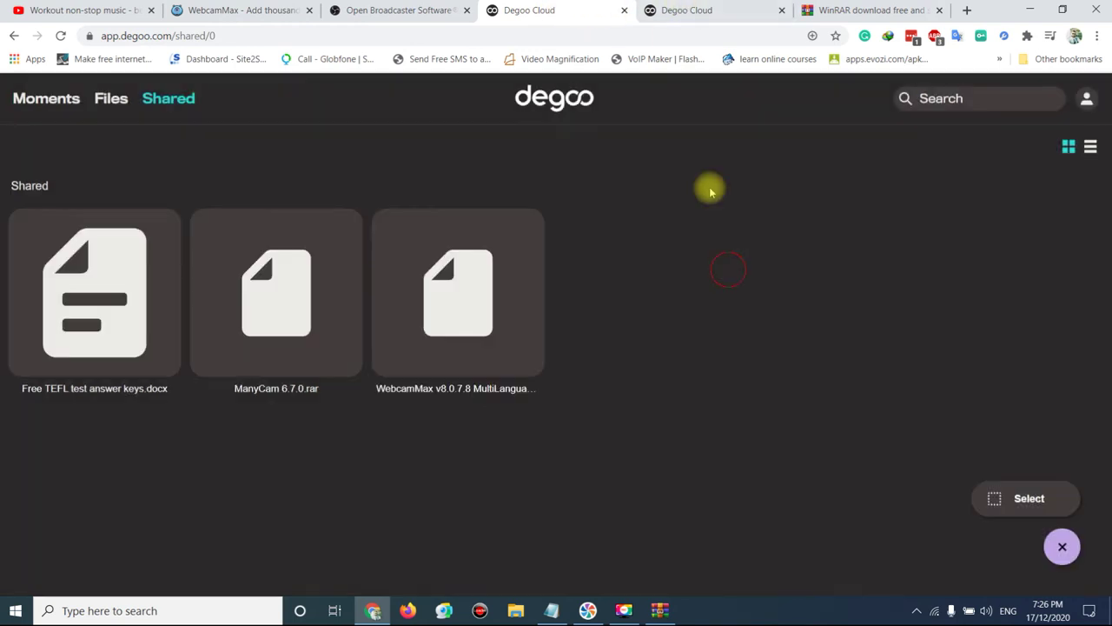
- Download the WebcamMax v8.0.7.8 archive from its Degoo share page, then close that page and return to the shared files
click(690, 11)
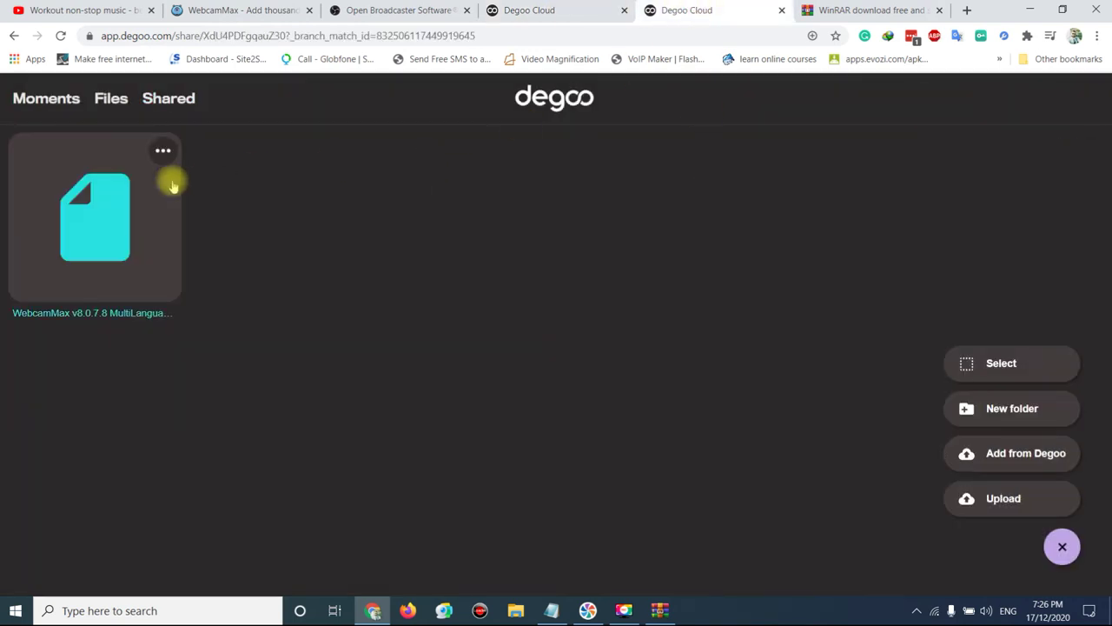
click(161, 153)
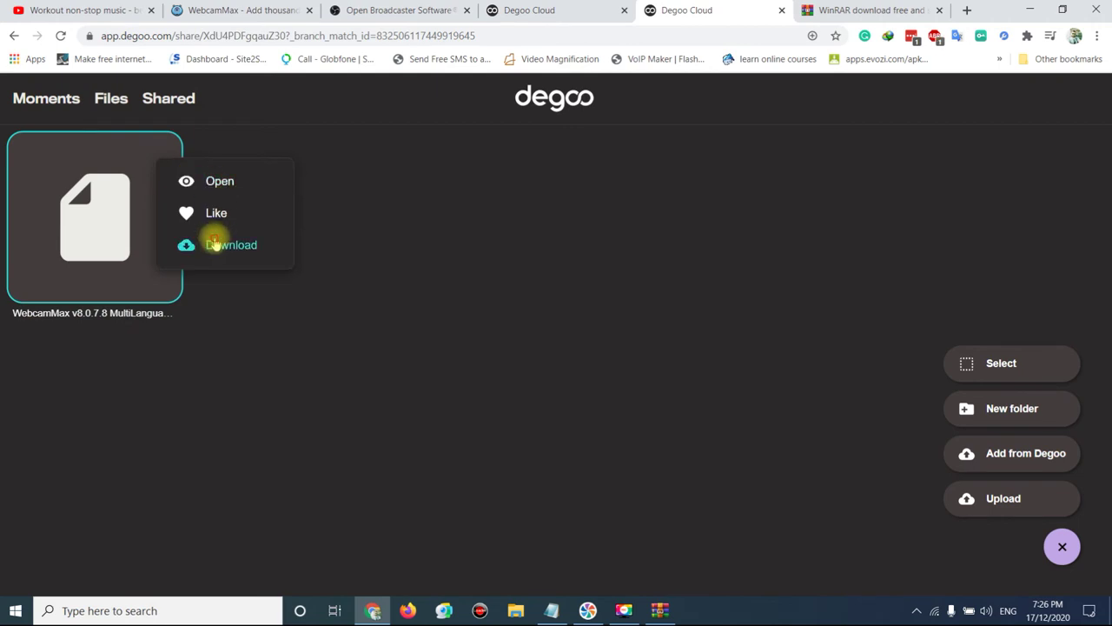
click(215, 244)
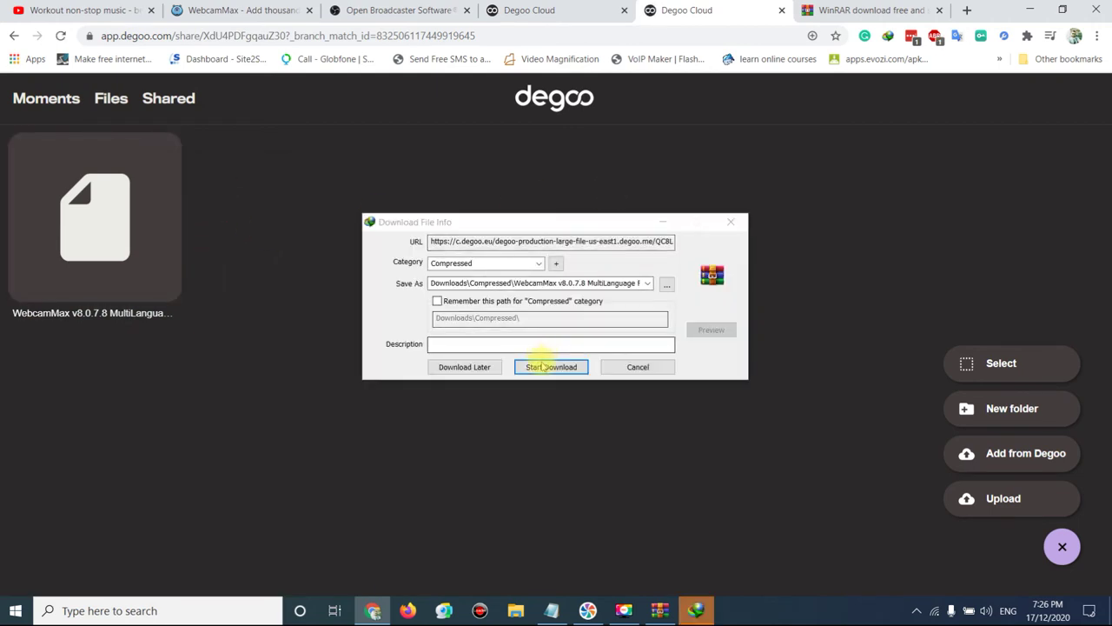
click(551, 367)
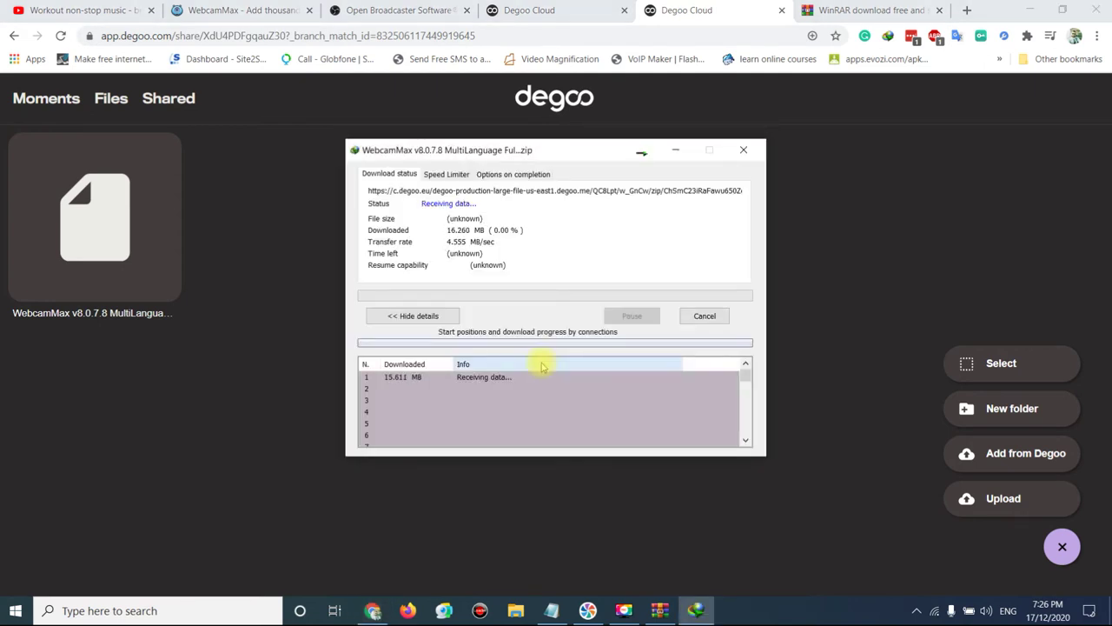
click(783, 11)
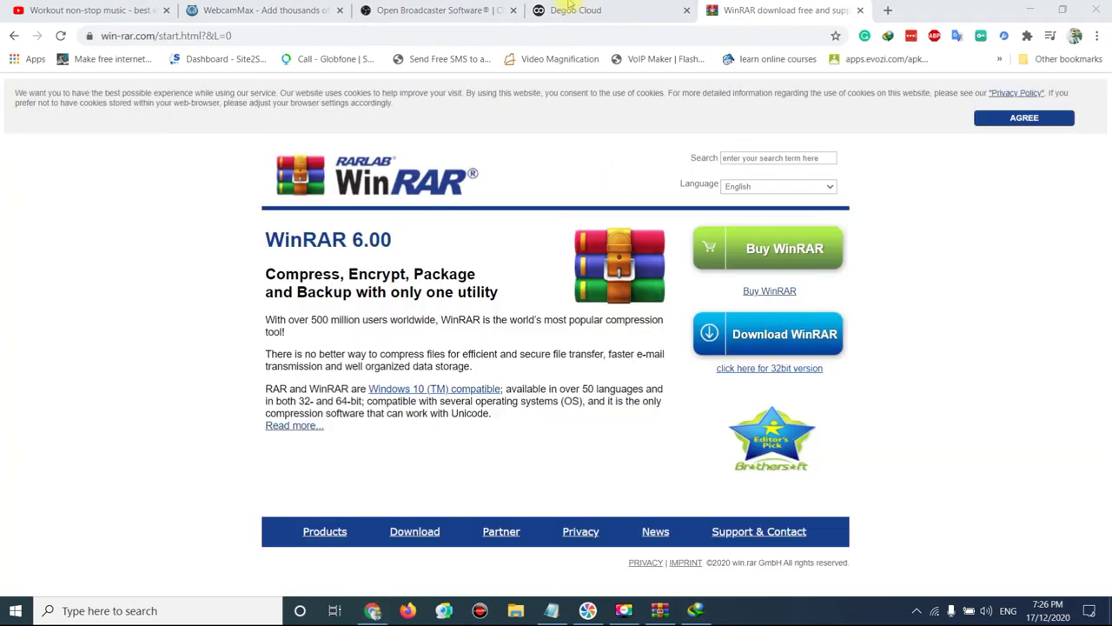
click(592, 11)
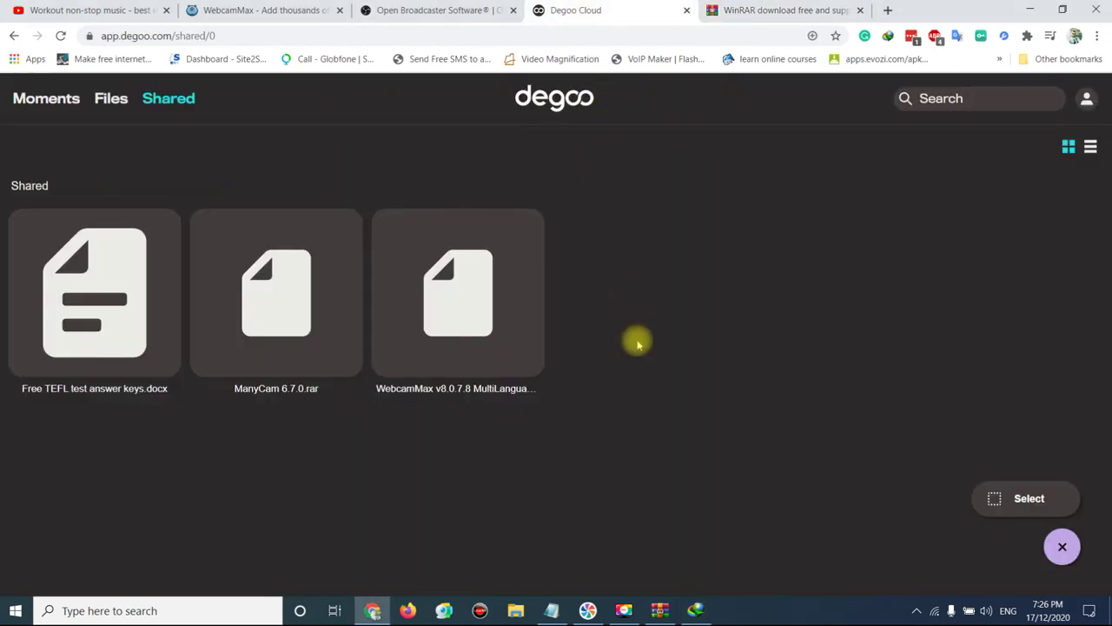
- Bring up the ManyCam 6.7.0.rar archive, go up from Crack to the ManyCam 6.7.0 folder, and dismiss the completed download dialog
click(659, 610)
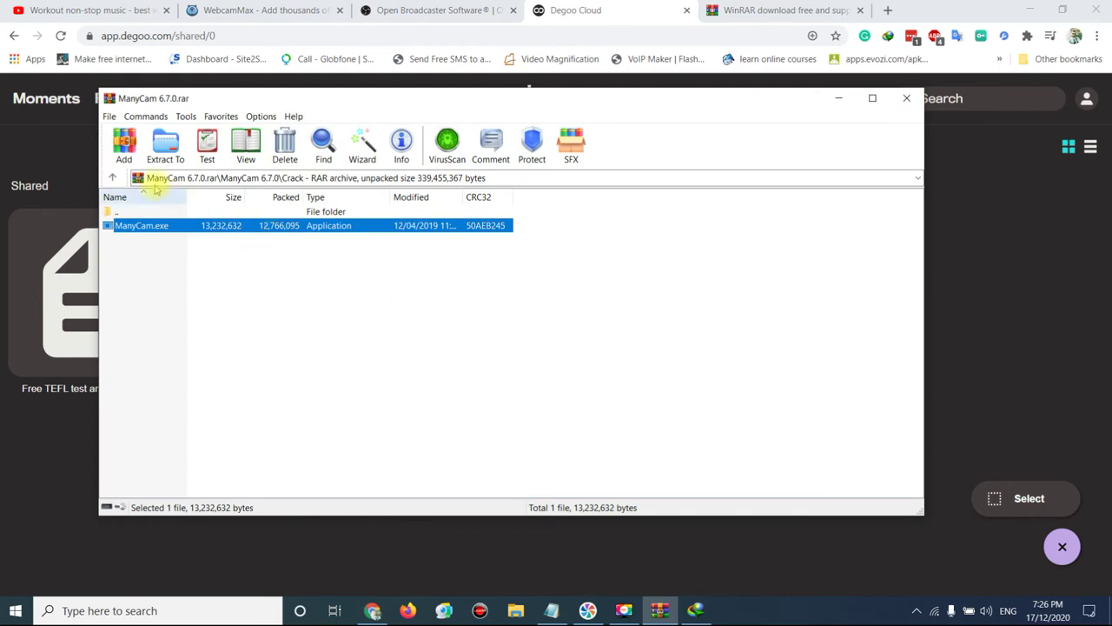
click(115, 177)
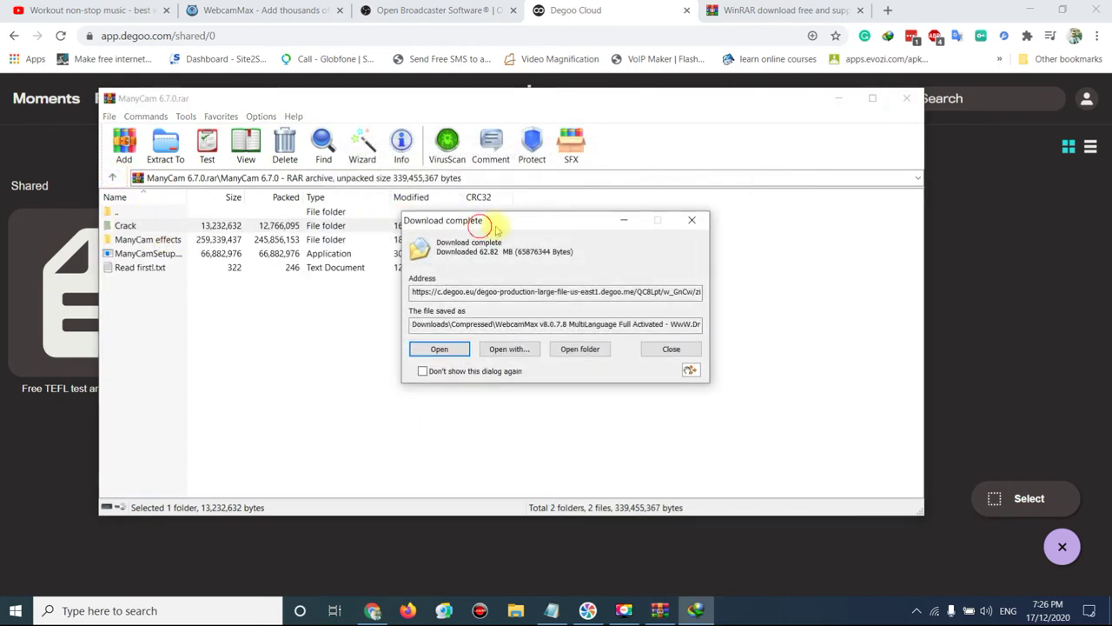
drag(480, 227, 659, 235)
click(800, 229)
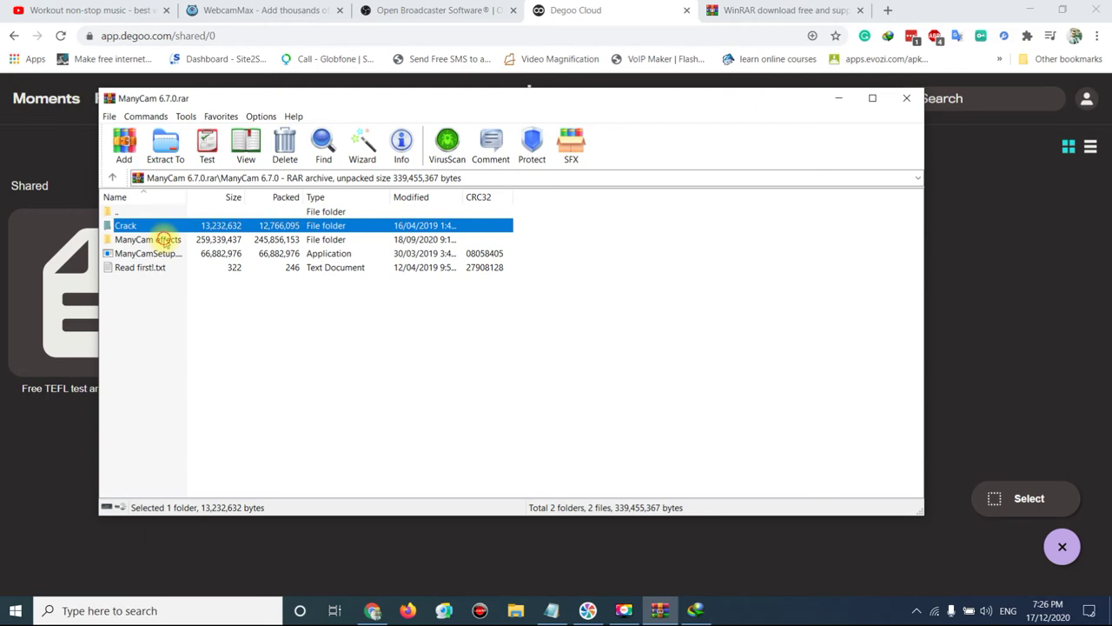
- Look through the effect files in the archive's ManyCam effects folder and return to the parent folder
double_click(165, 240)
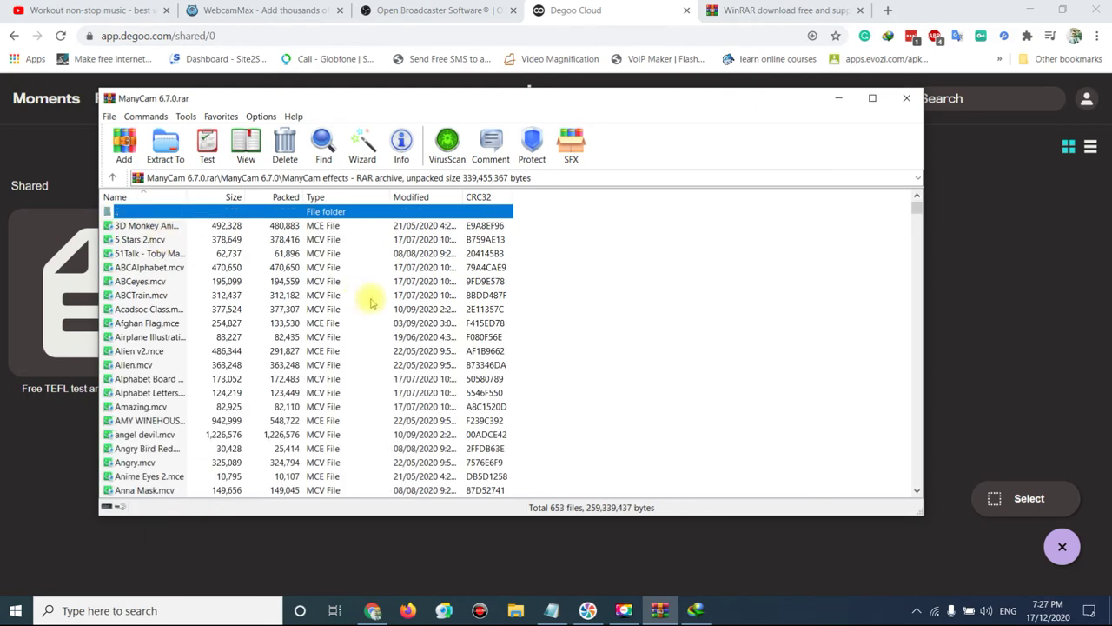
scroll(370, 302, down, 20)
scroll(174, 243, up, 20)
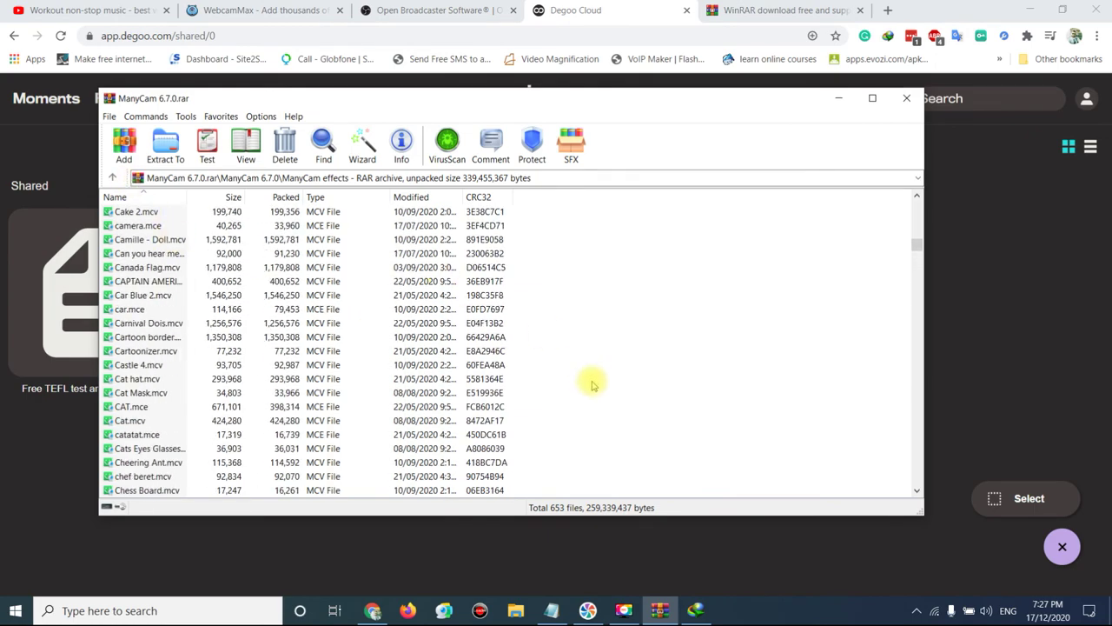
scroll(335, 304, up, 10)
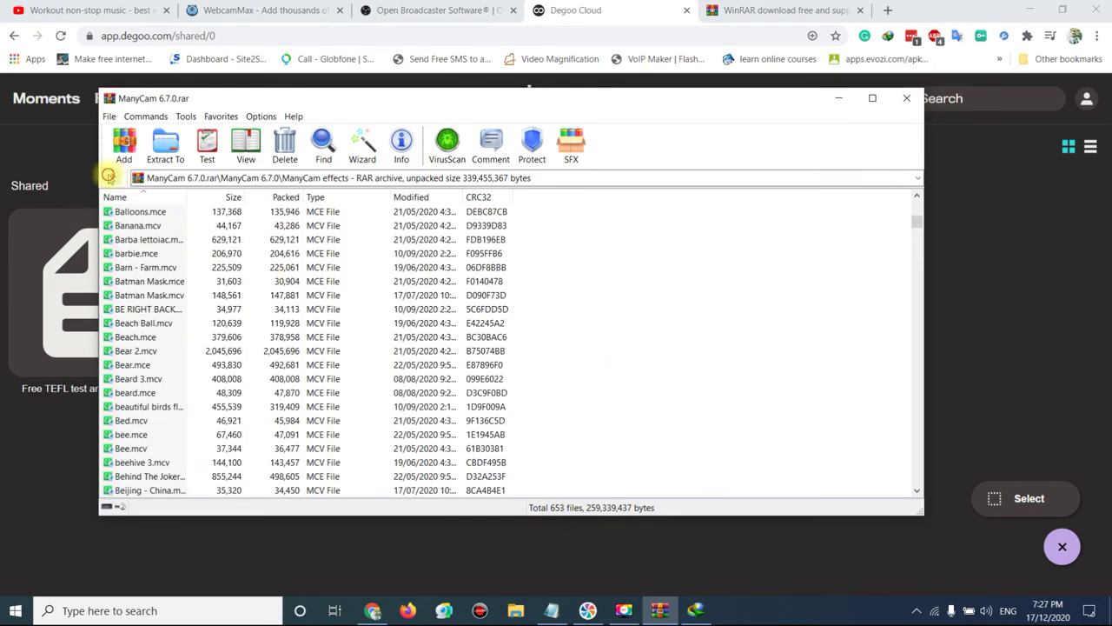
click(112, 177)
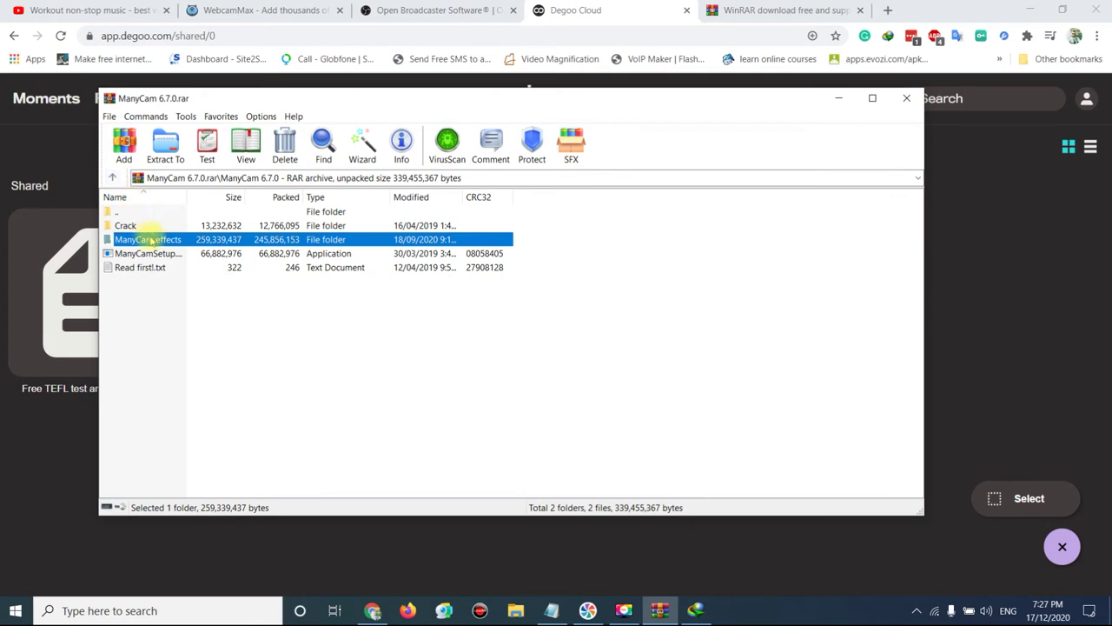
- Launch ManyCam again, minimize the browser, and reposition the archive window on the desktop
click(449, 603)
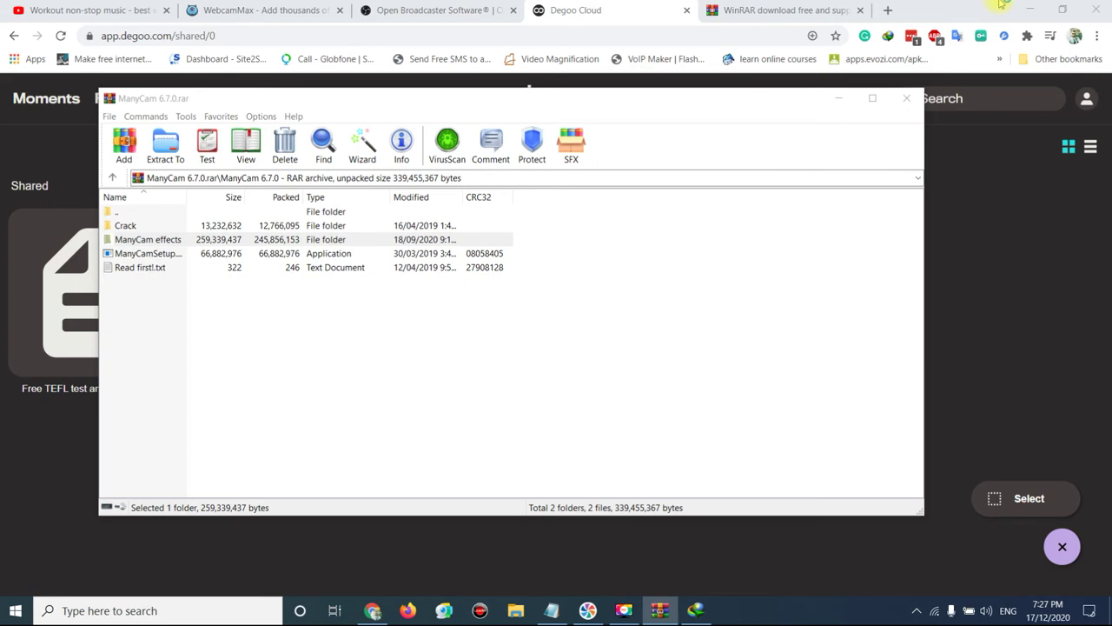
click(1016, 8)
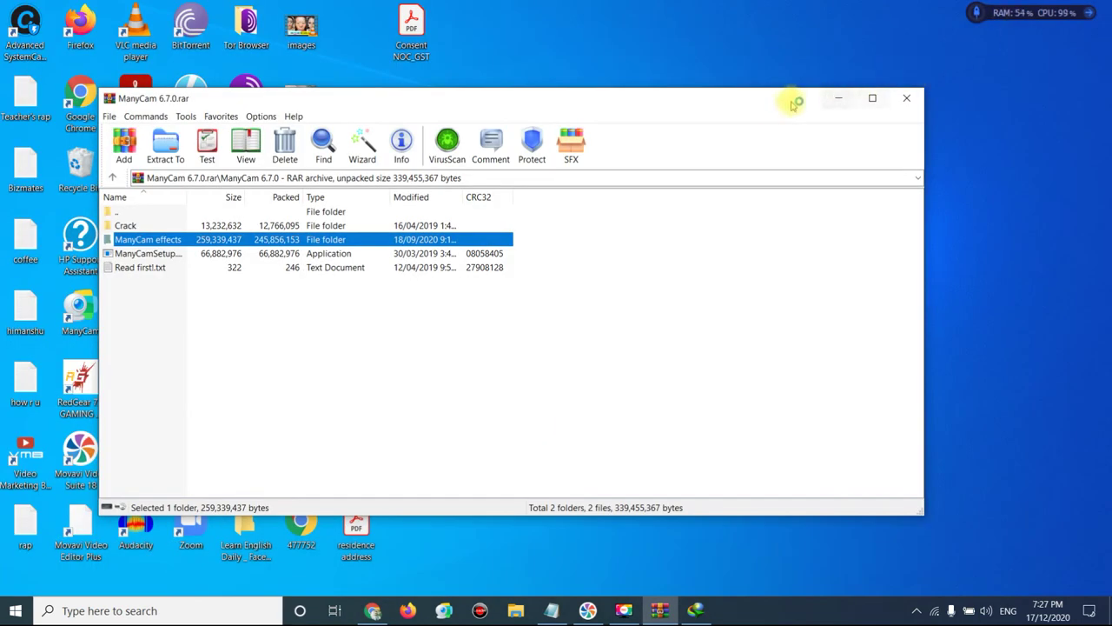
drag(760, 103, 730, 58)
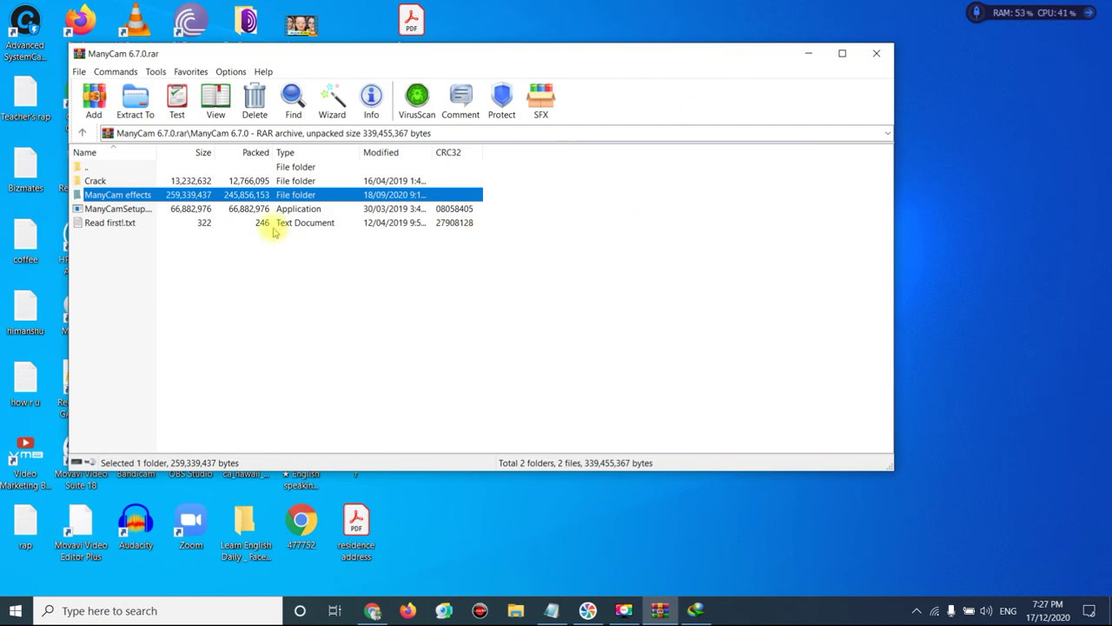
- Reopen the ManyCam effects folder in the archive and examine its full list of MCE and MCV effect files
double_click(137, 194)
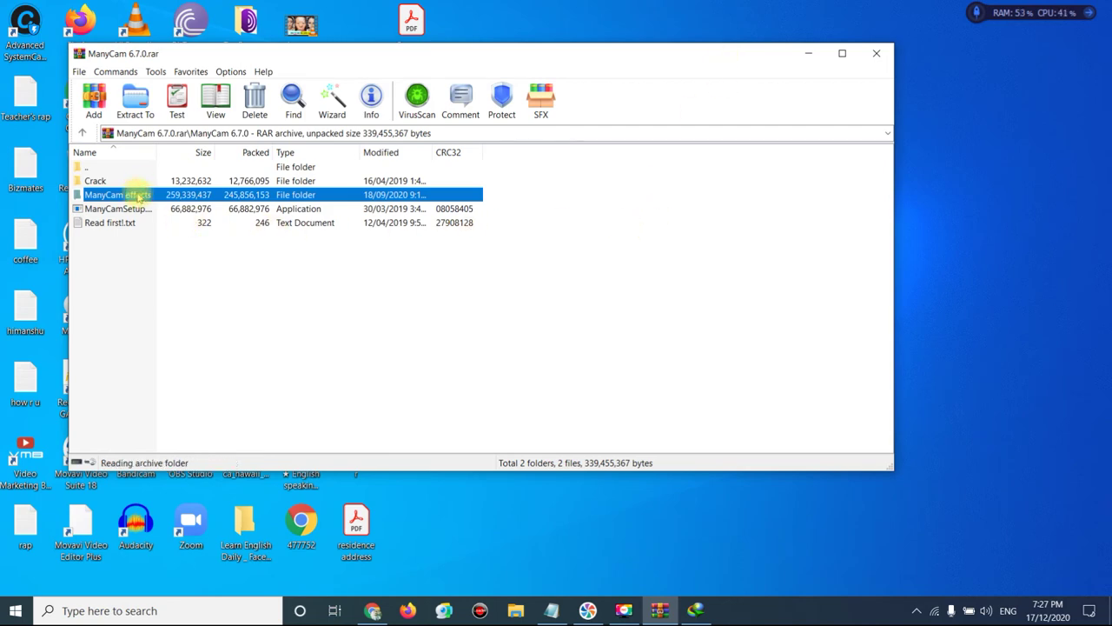
scroll(189, 265, down, 20)
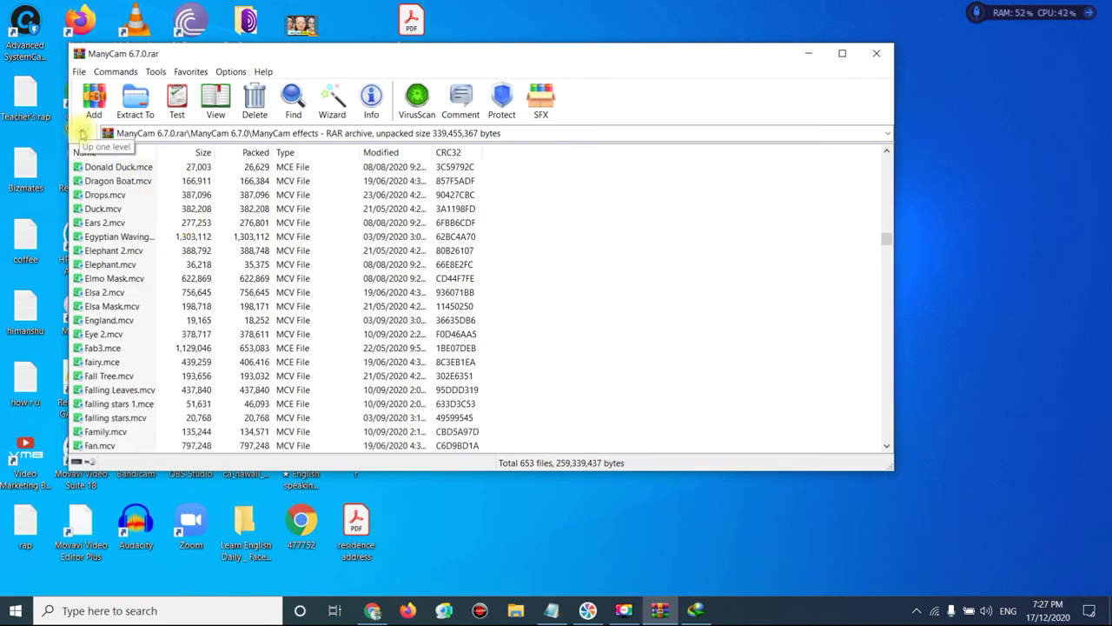
click(82, 133)
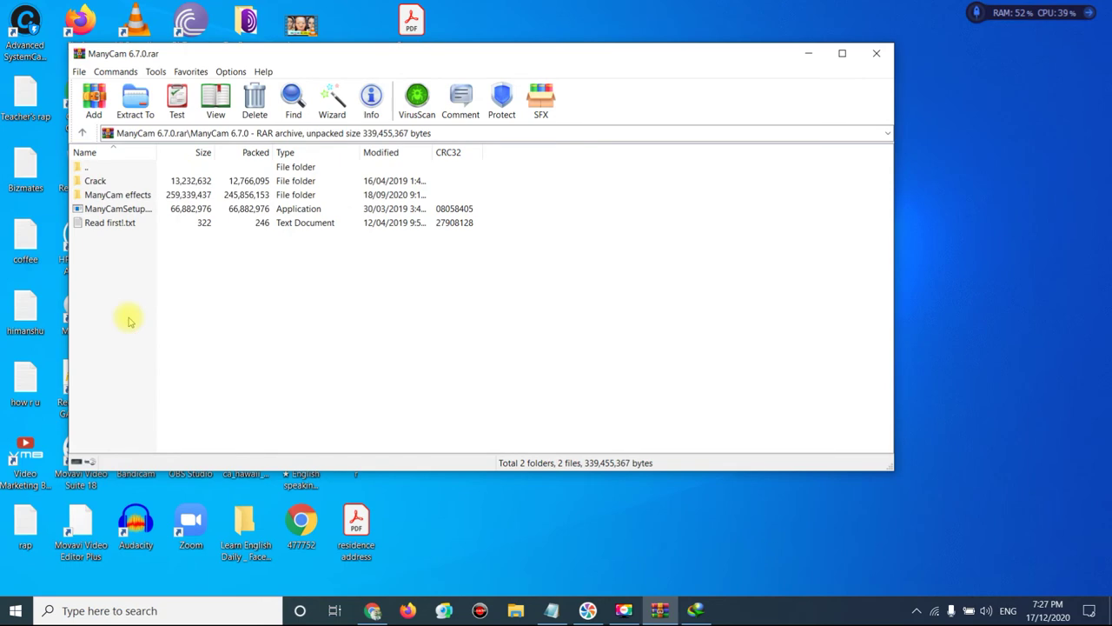
double_click(121, 195)
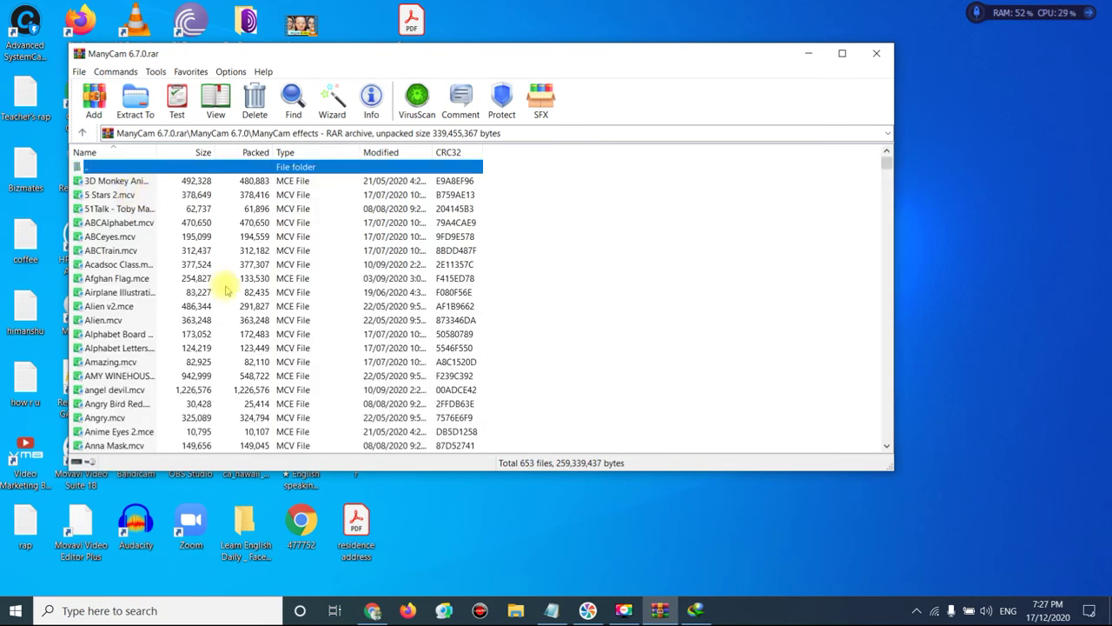
scroll(225, 291, down, 10)
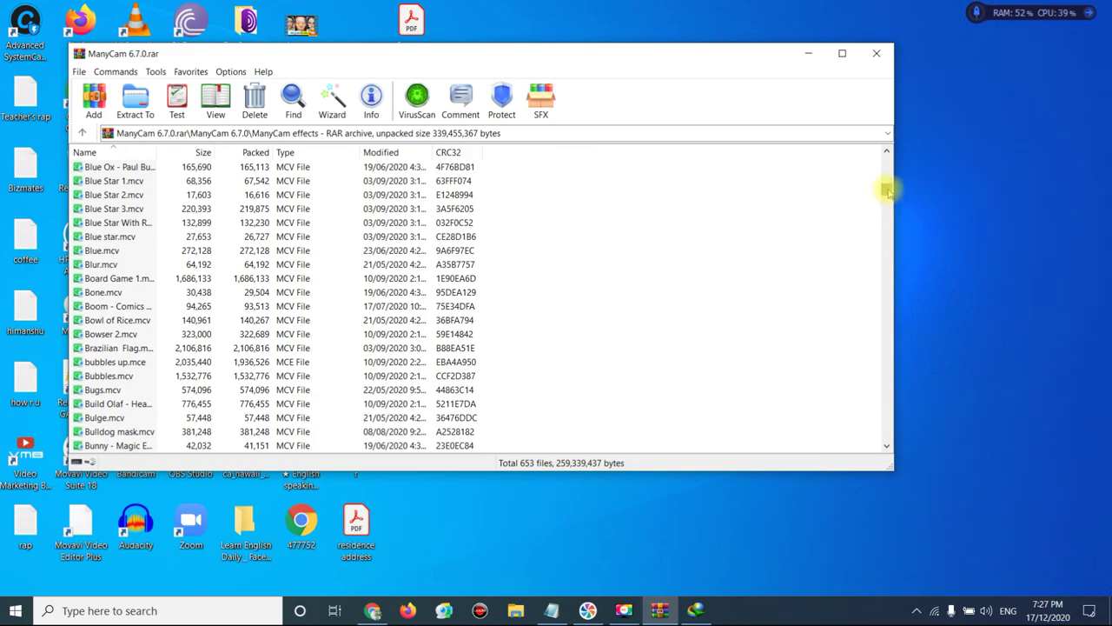
drag(887, 191, 886, 393)
drag(886, 296, 886, 159)
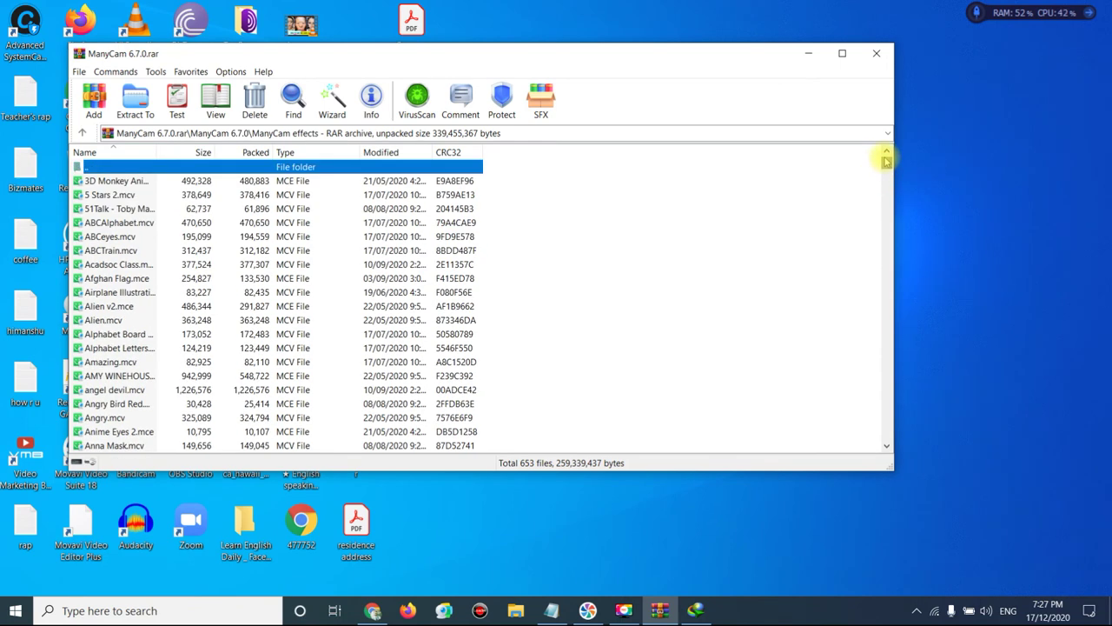
- Check the hidden tray programs for ManyCam and open Task Manager
click(847, 502)
click(917, 611)
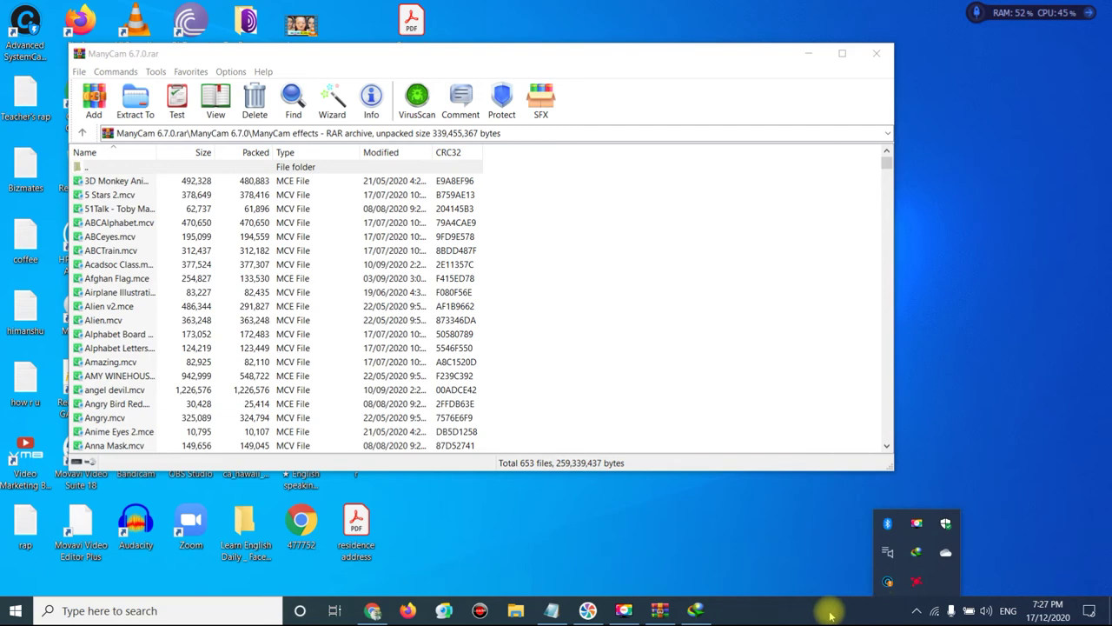
right_click(826, 615)
click(859, 539)
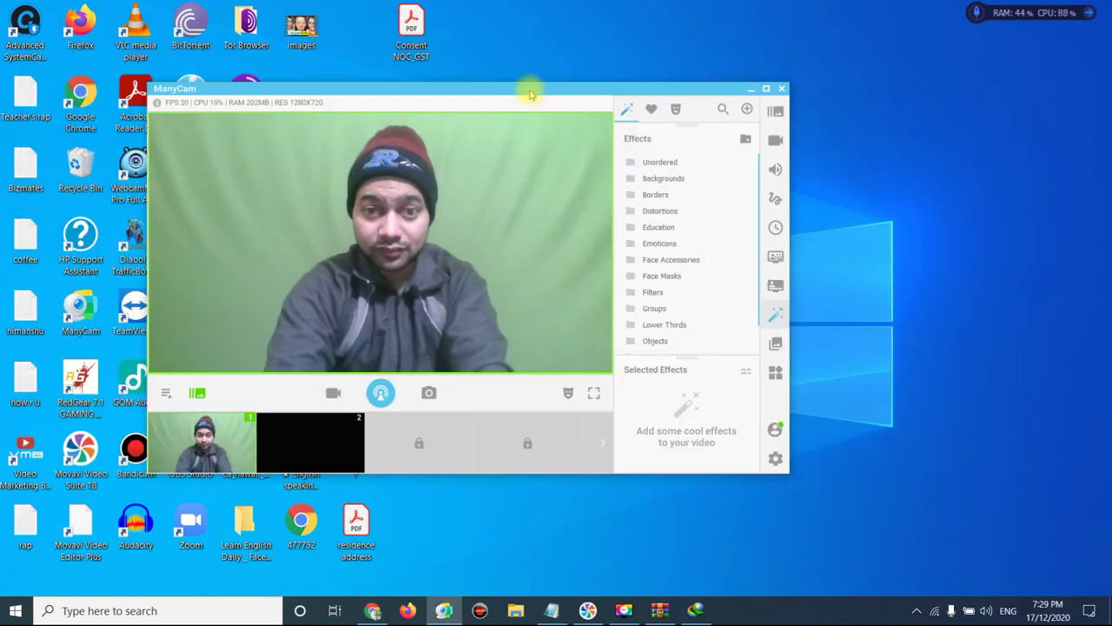
- Move the ManyCam window aside, bring the archive window forward, and shift it clear of ManyCam's Effects list
drag(529, 90, 867, 67)
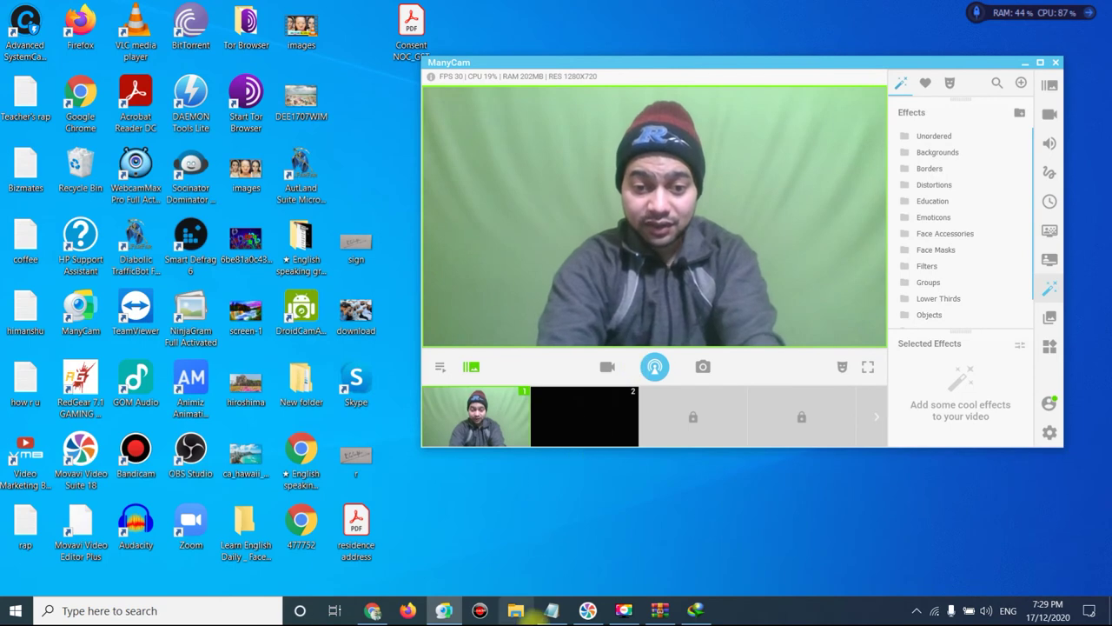
click(660, 610)
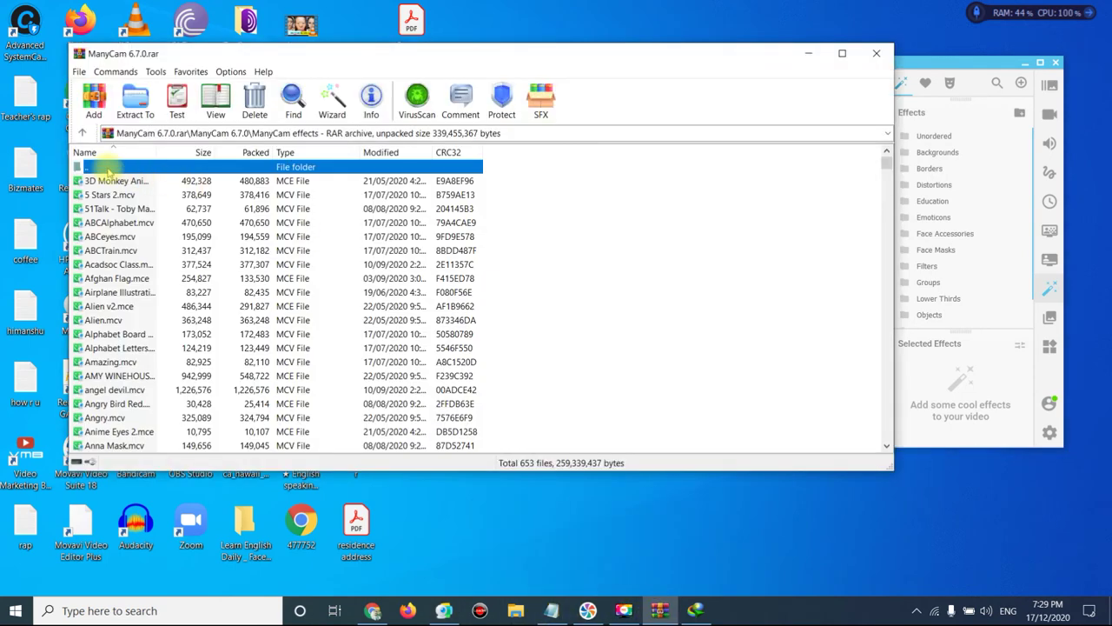
drag(249, 53, 97, 39)
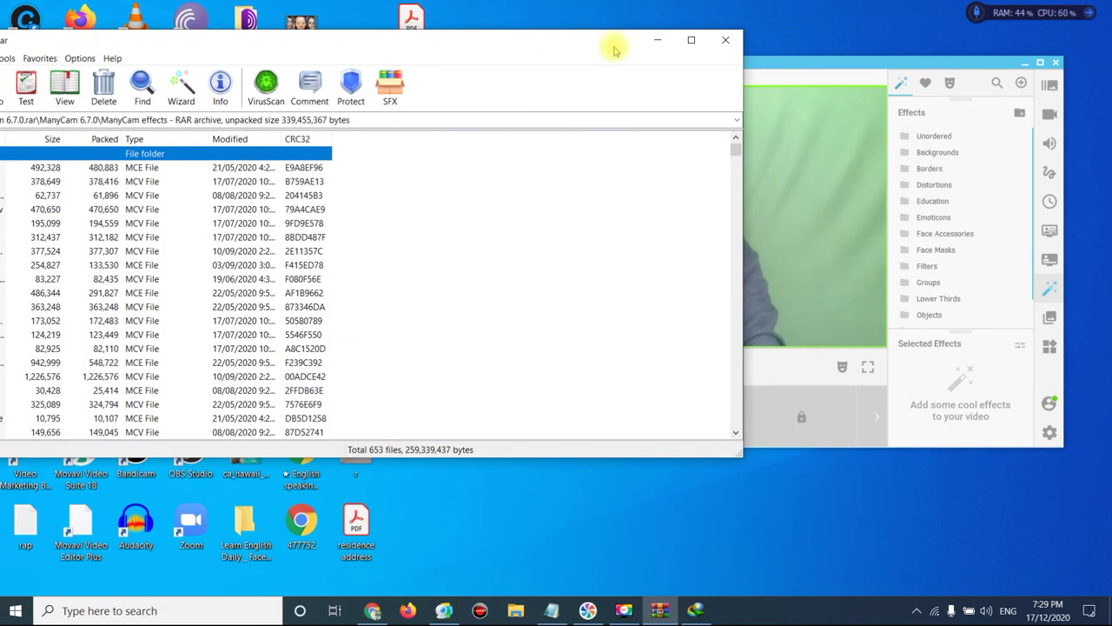
- Bring ManyCam forward and browse the effects in its Backgrounds and Objects categories
click(757, 63)
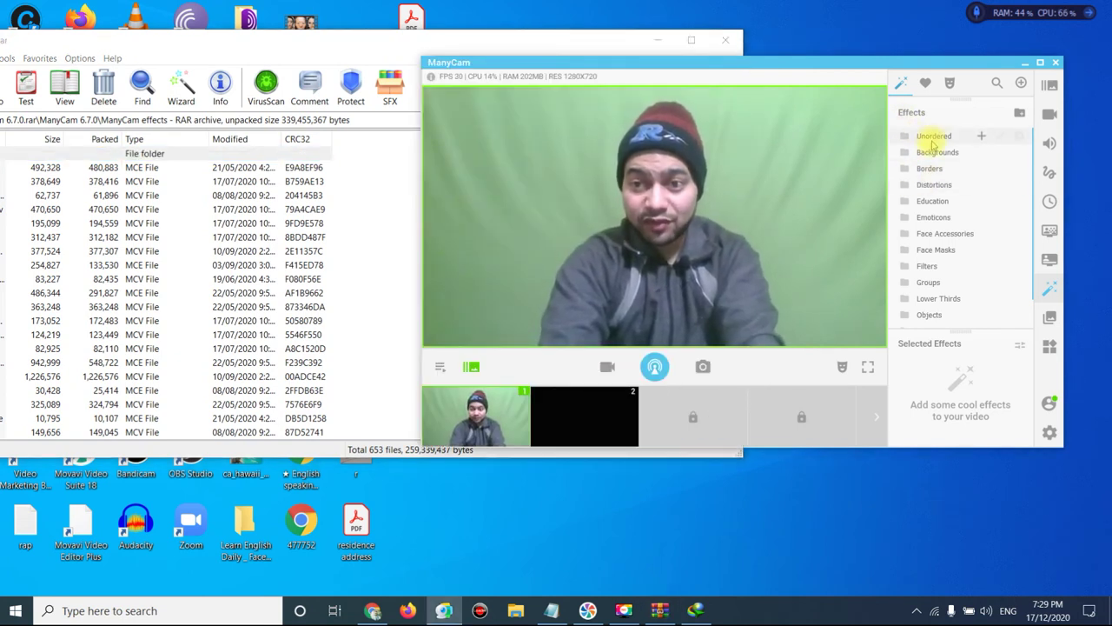
click(935, 154)
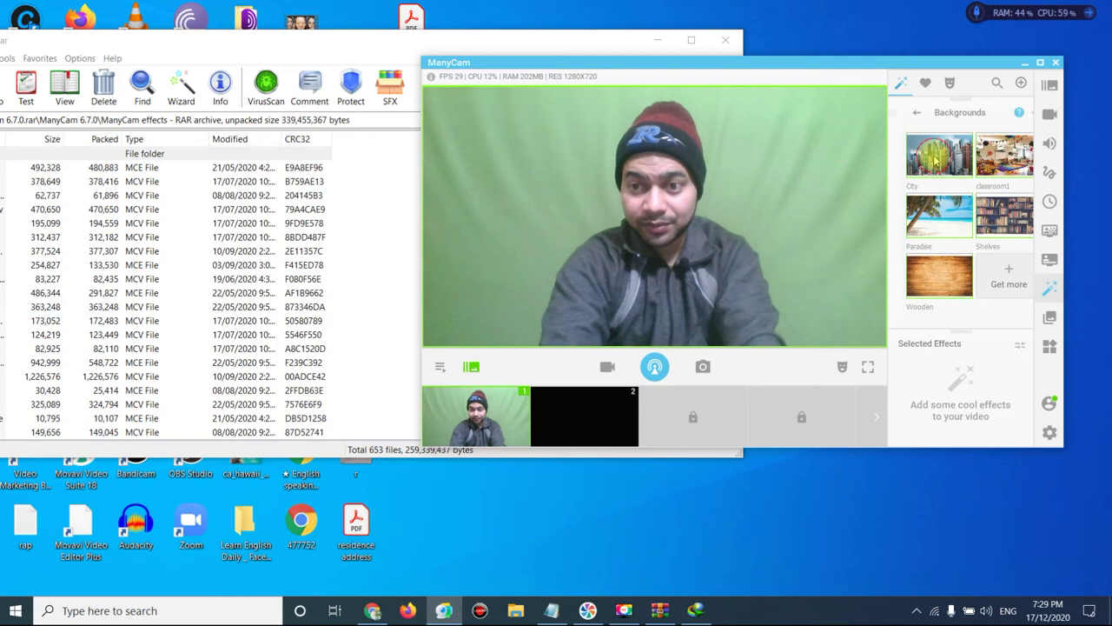
click(898, 117)
scroll(928, 252, down, 1)
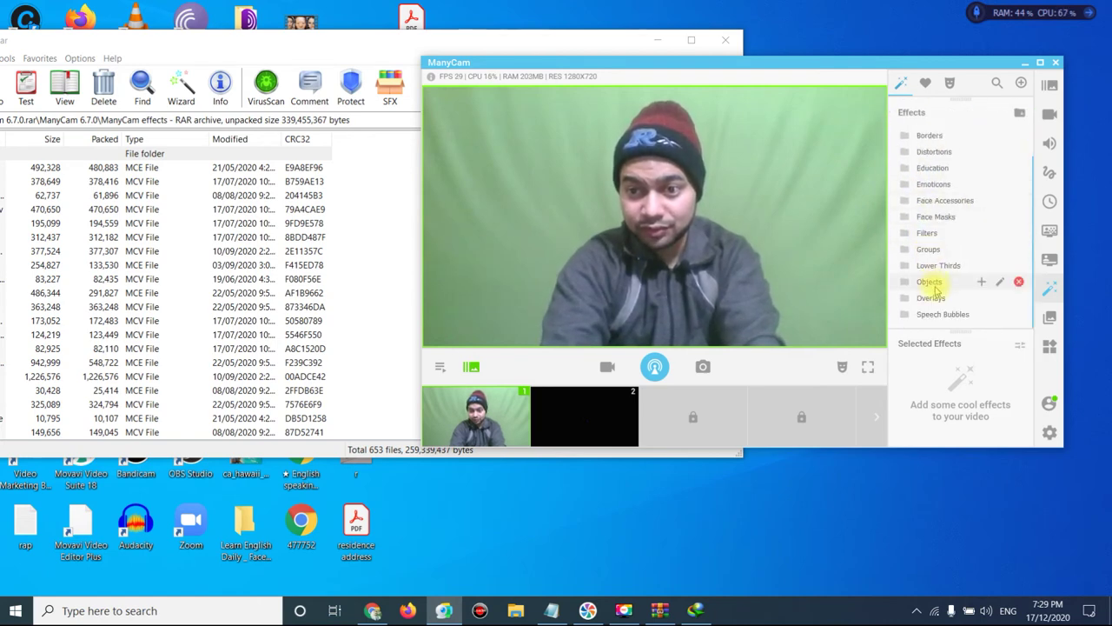
click(929, 282)
scroll(937, 286, down, 6)
scroll(936, 286, down, 10)
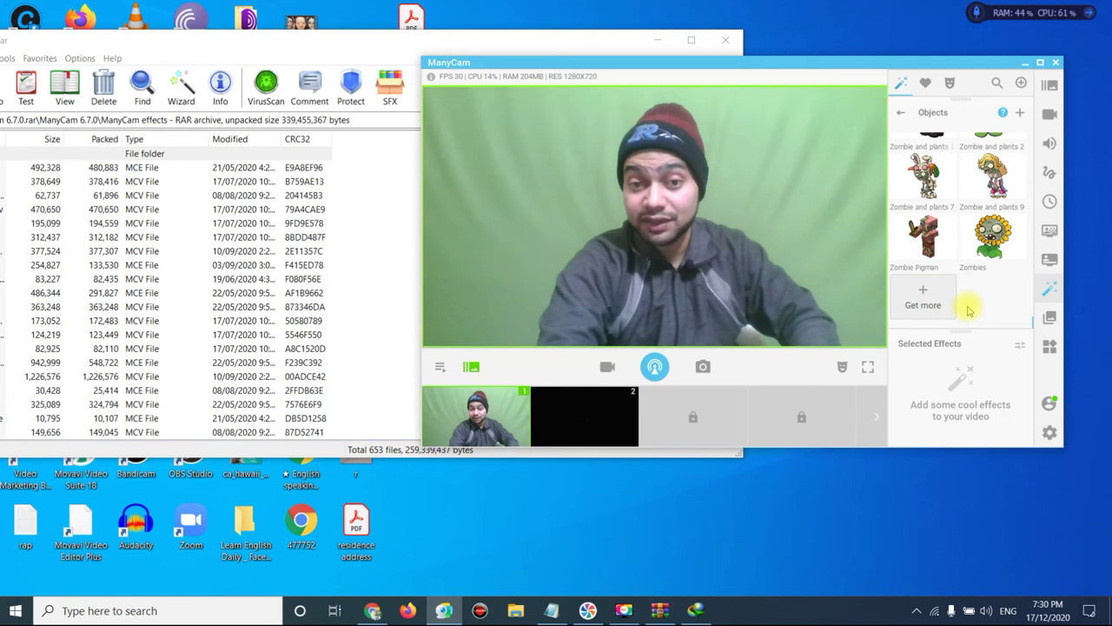
- Move the archive window so its file names are fully on screen, and reopen the Objects category in ManyCam
click(488, 39)
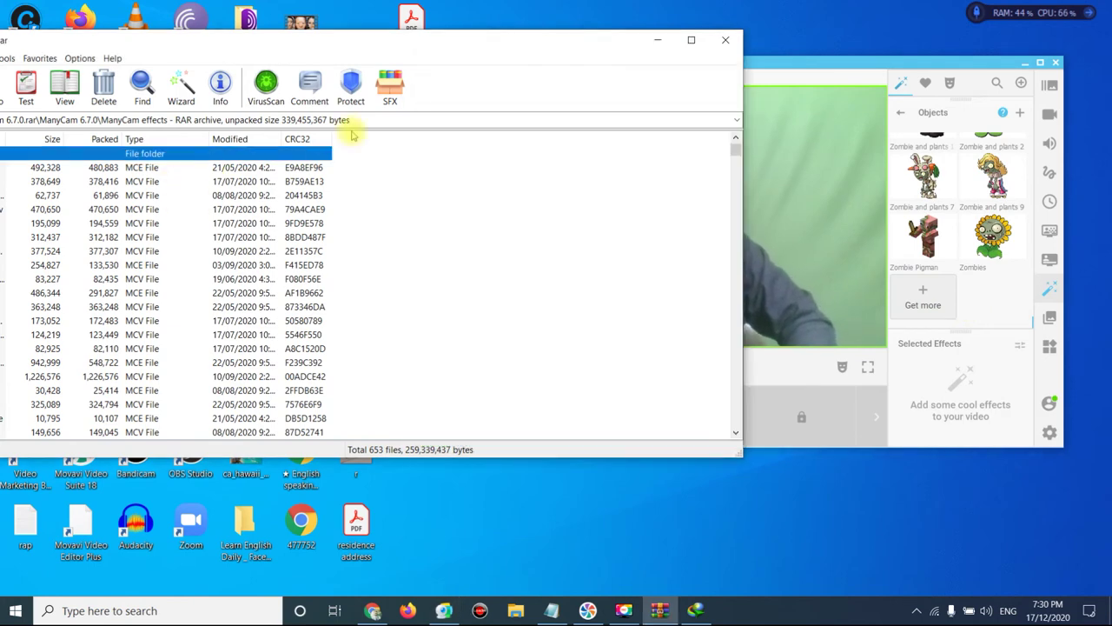
drag(360, 44, 464, 50)
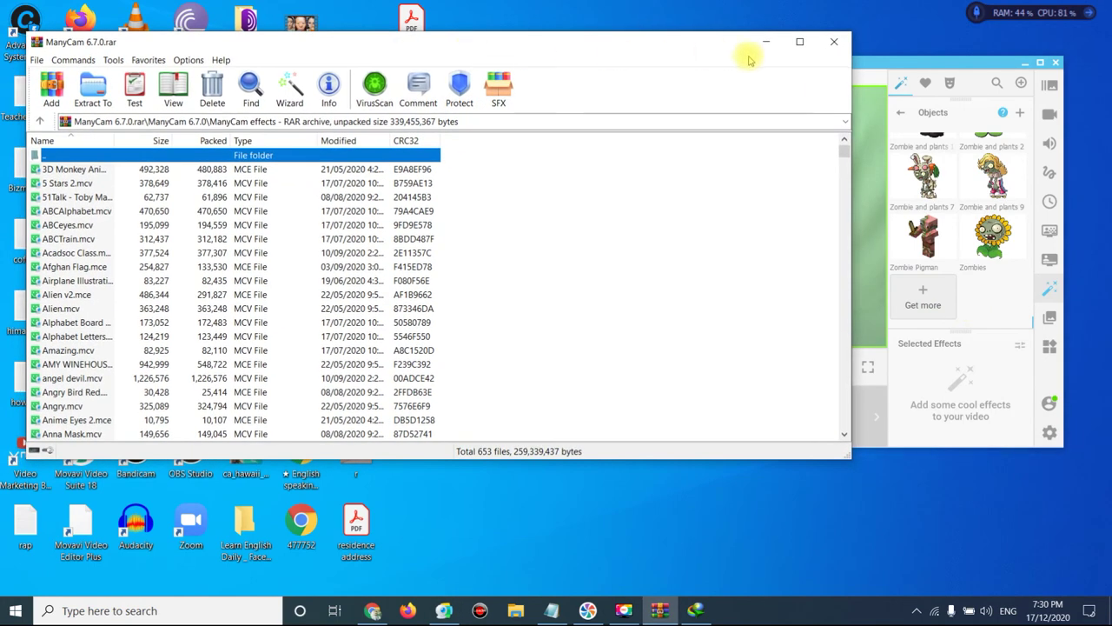
click(876, 69)
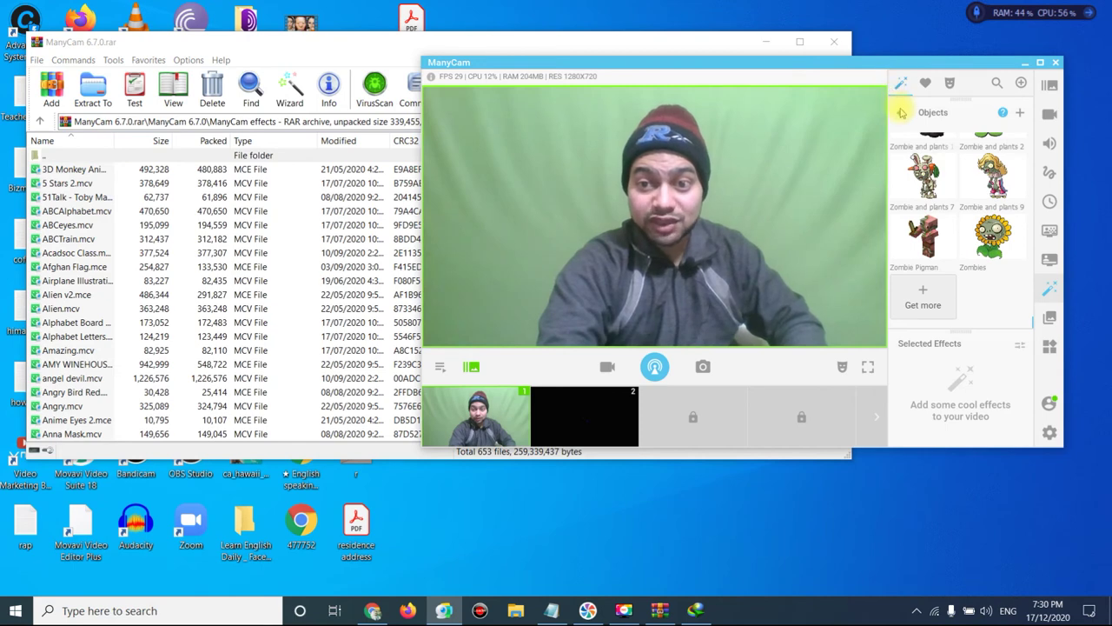
click(901, 112)
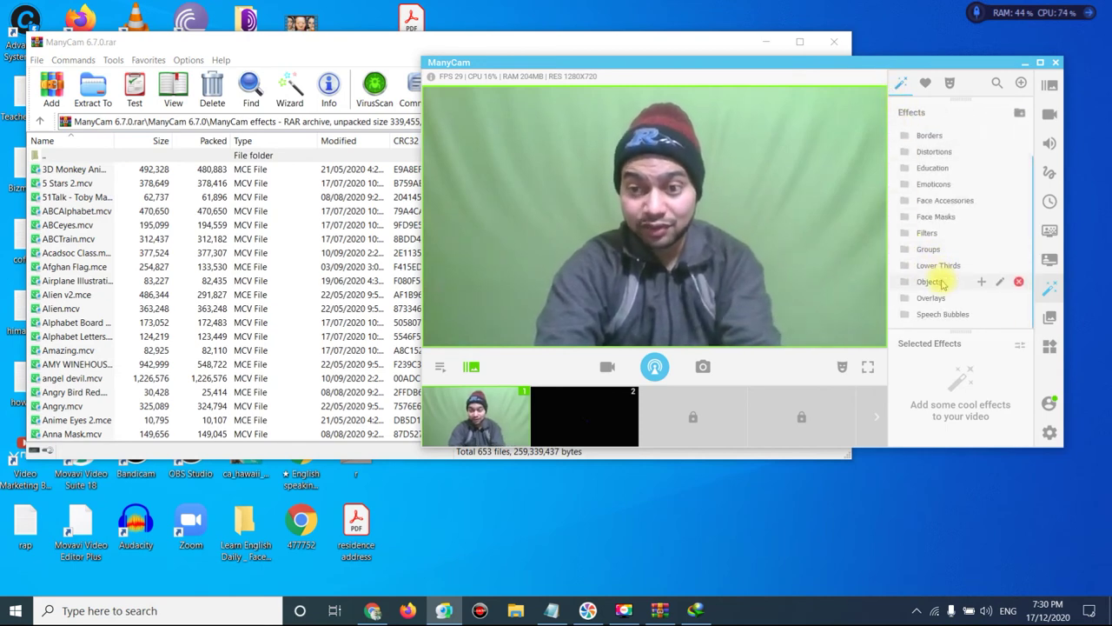
click(941, 283)
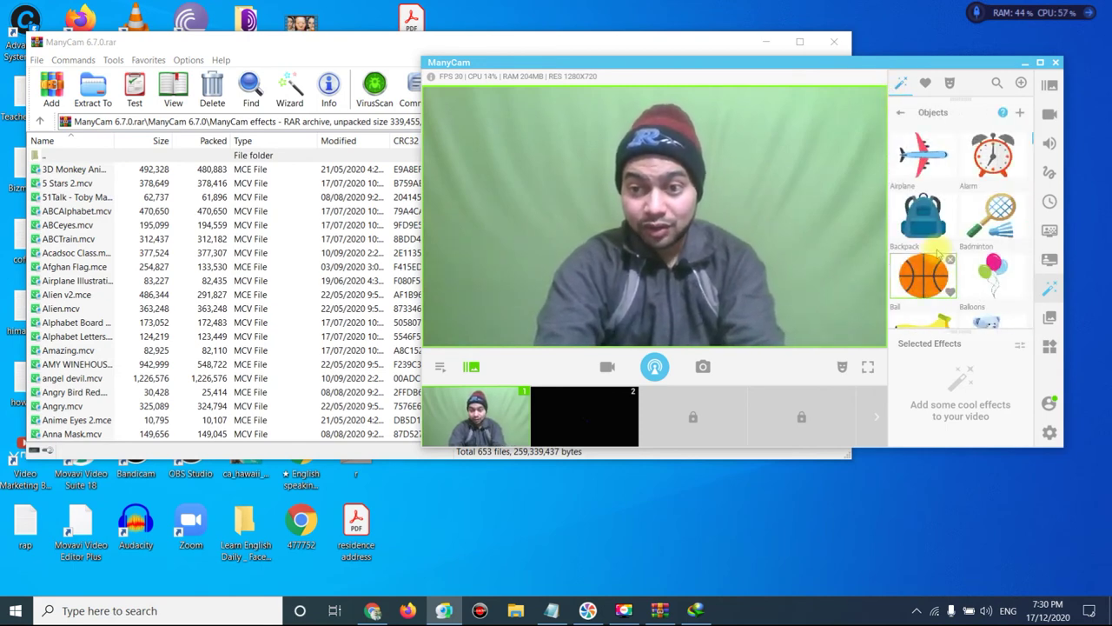
scroll(941, 258, down, 3)
- Try to add all the effect files from the archive to ManyCam's Objects category
click(149, 252)
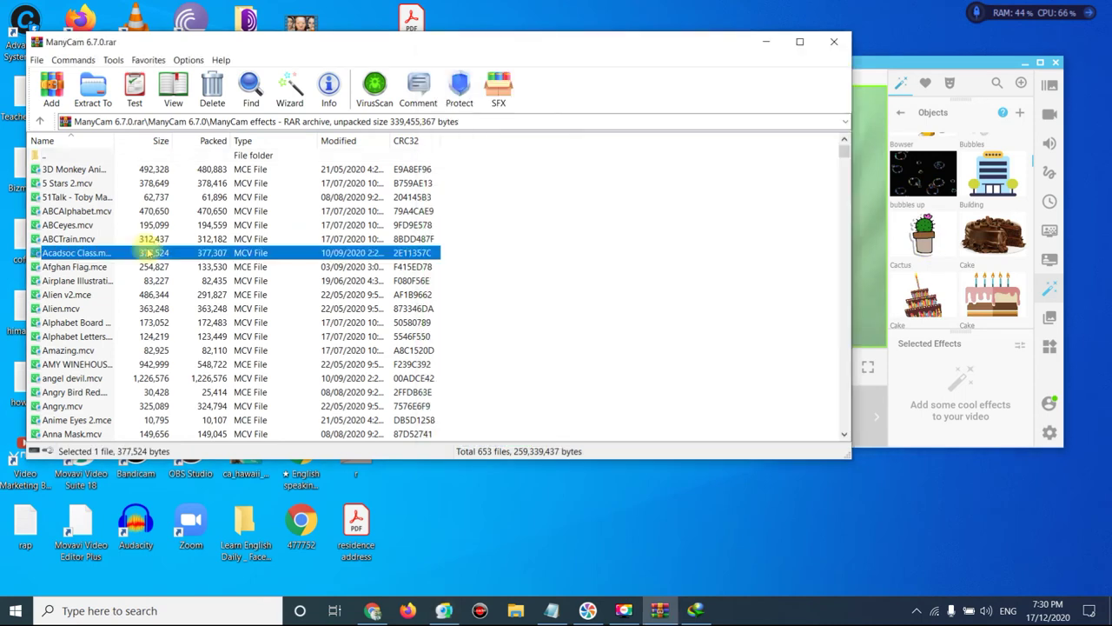
key(ctrl+a)
drag(261, 252, 956, 266)
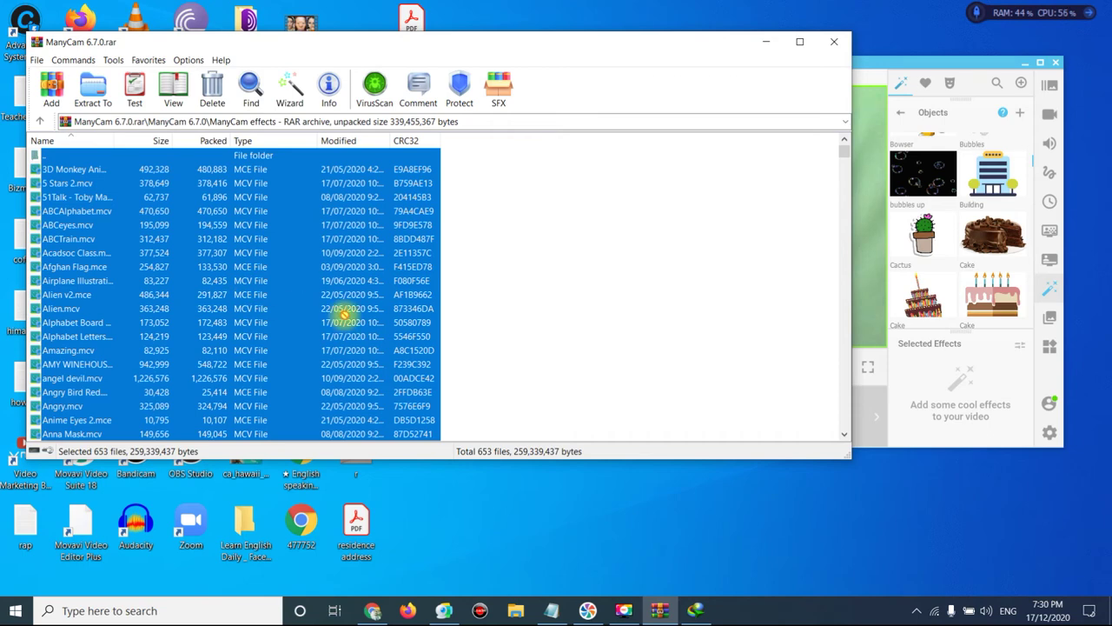
drag(386, 320, 983, 110)
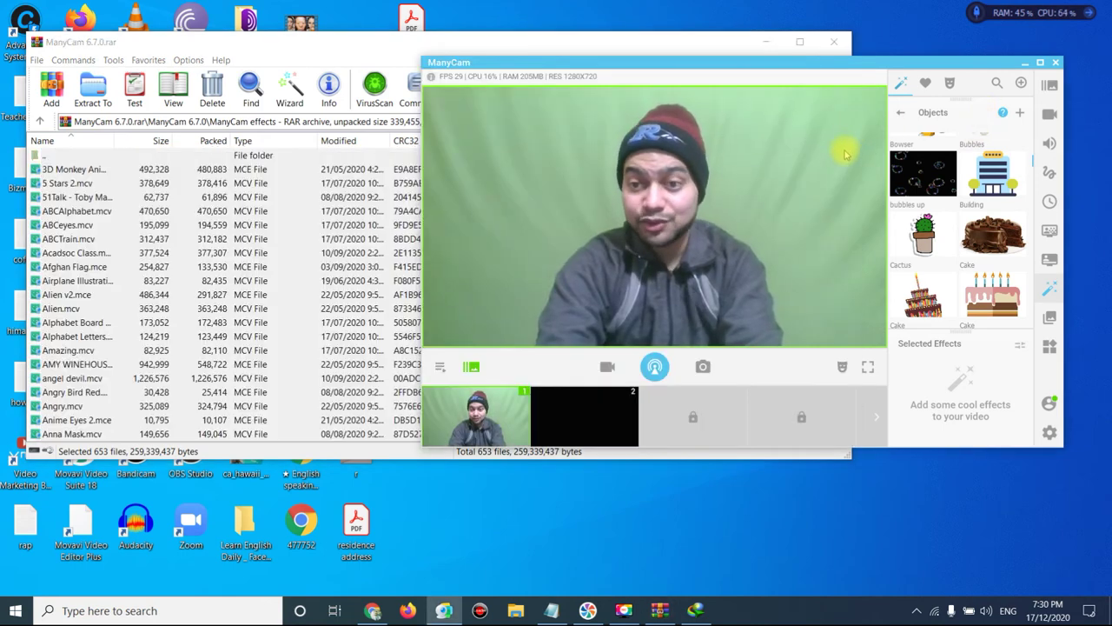
- Return ManyCam to its list of effect categories and close the ManyCam 6.7.0.rar archive
click(901, 114)
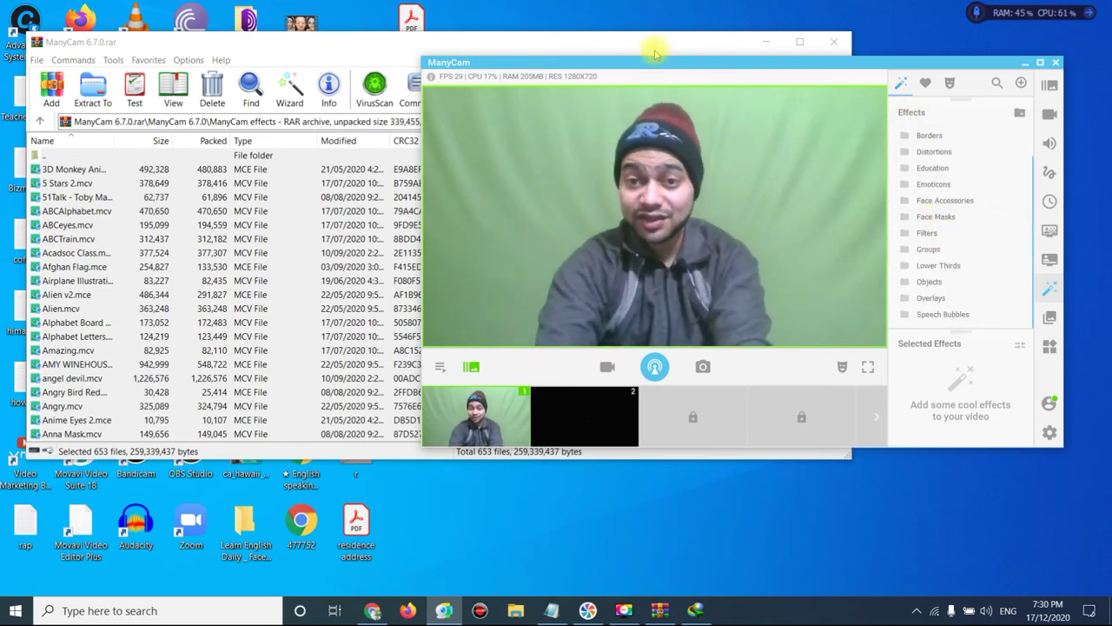
click(645, 44)
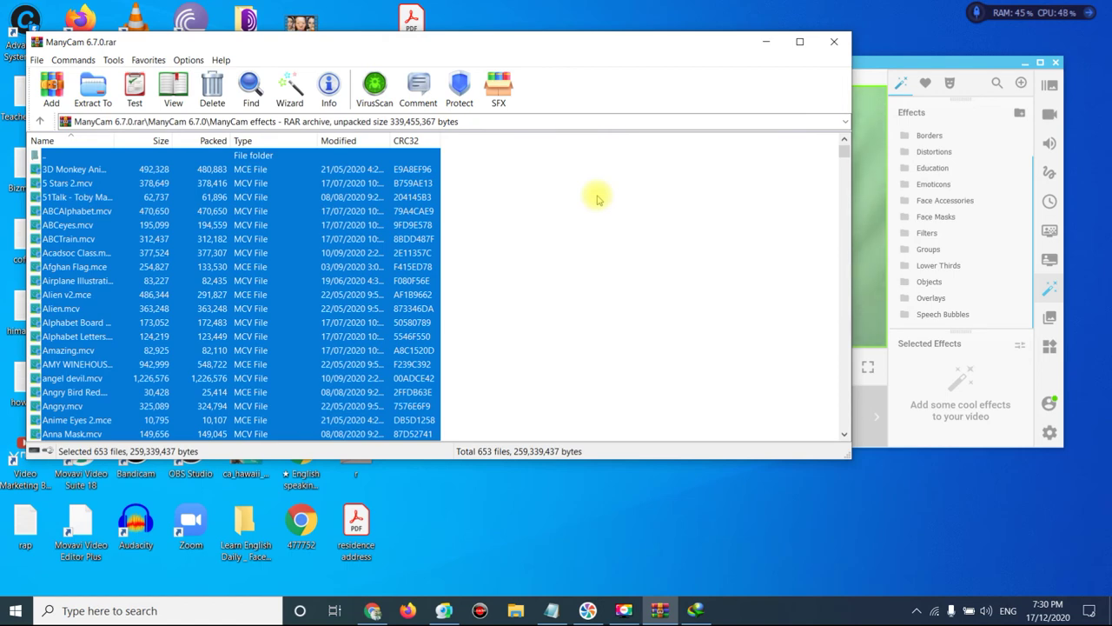
click(620, 236)
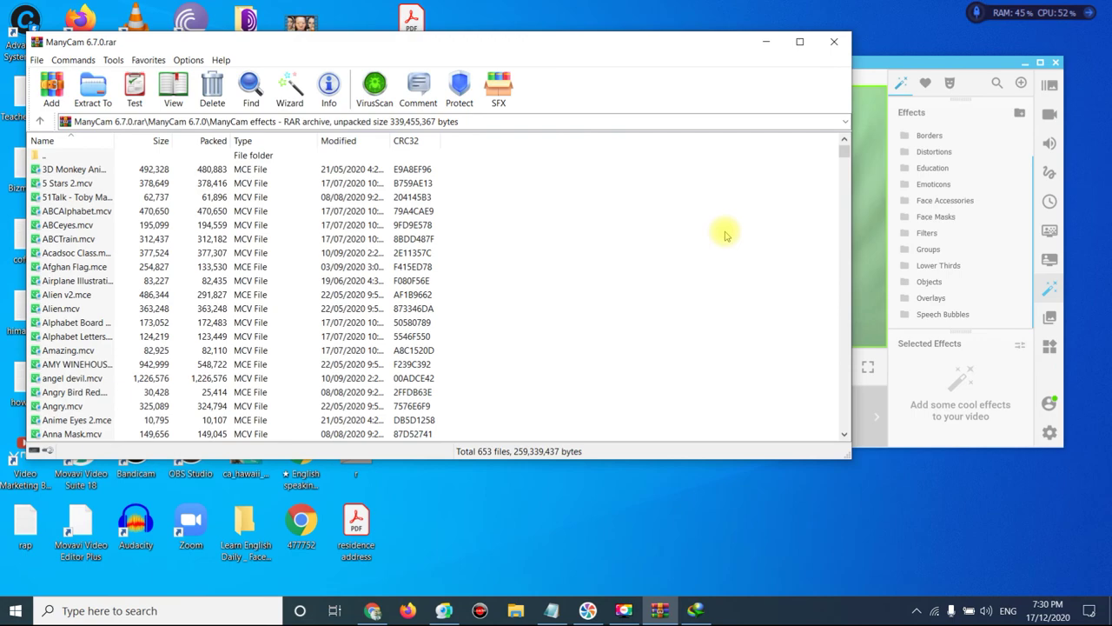
mouse_move(844, 152)
mouse_down()
mouse_move(838, 352)
mouse_move(830, 142)
mouse_up()
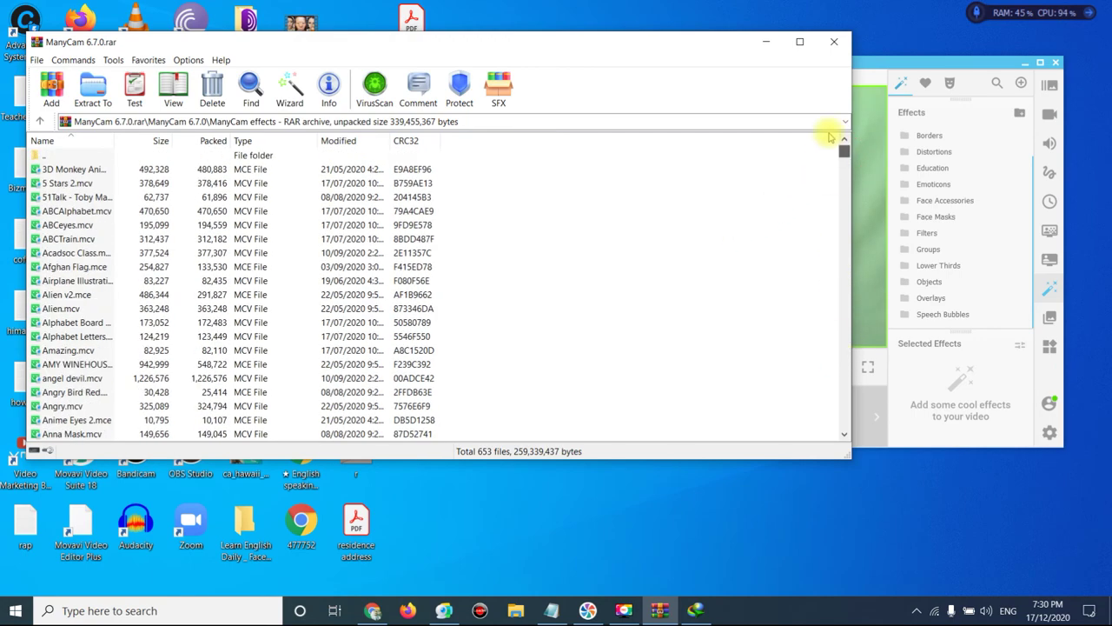
click(833, 42)
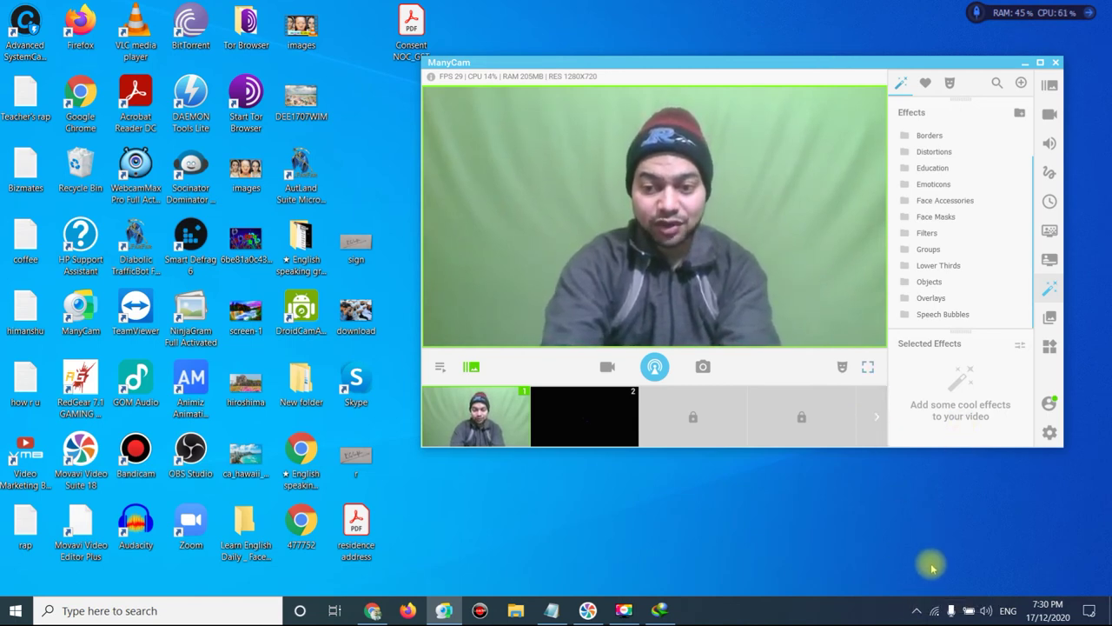
- Exit ManyCam completely through its system tray entry
click(917, 610)
right_click(946, 550)
click(976, 524)
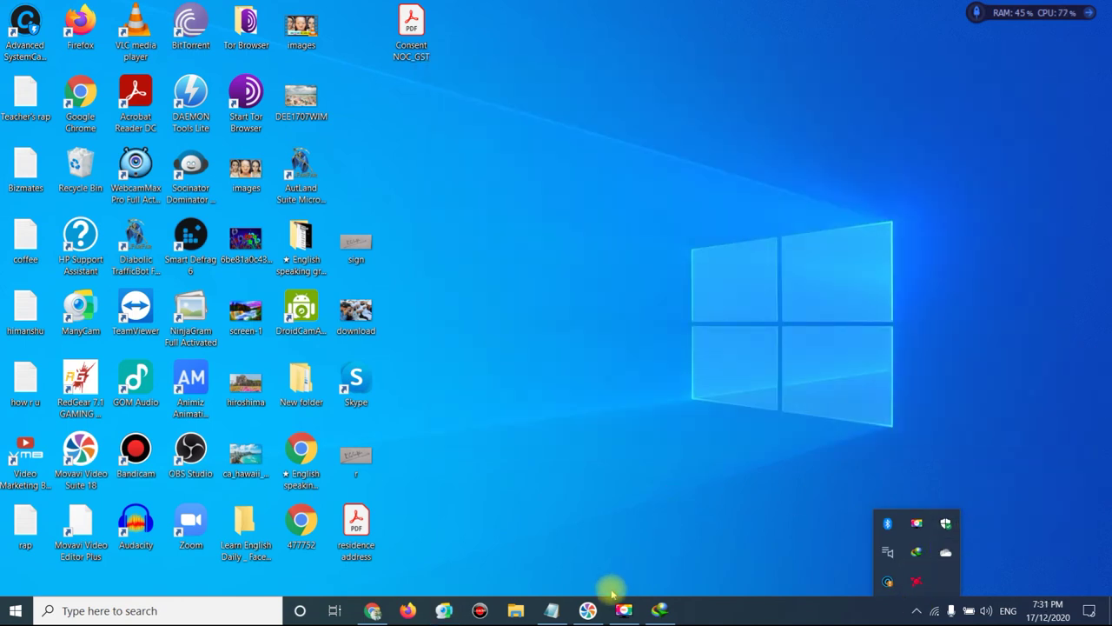
- Bring up the completed WebcamMax v8.0.7.8 download notice and open the downloaded archive
click(658, 609)
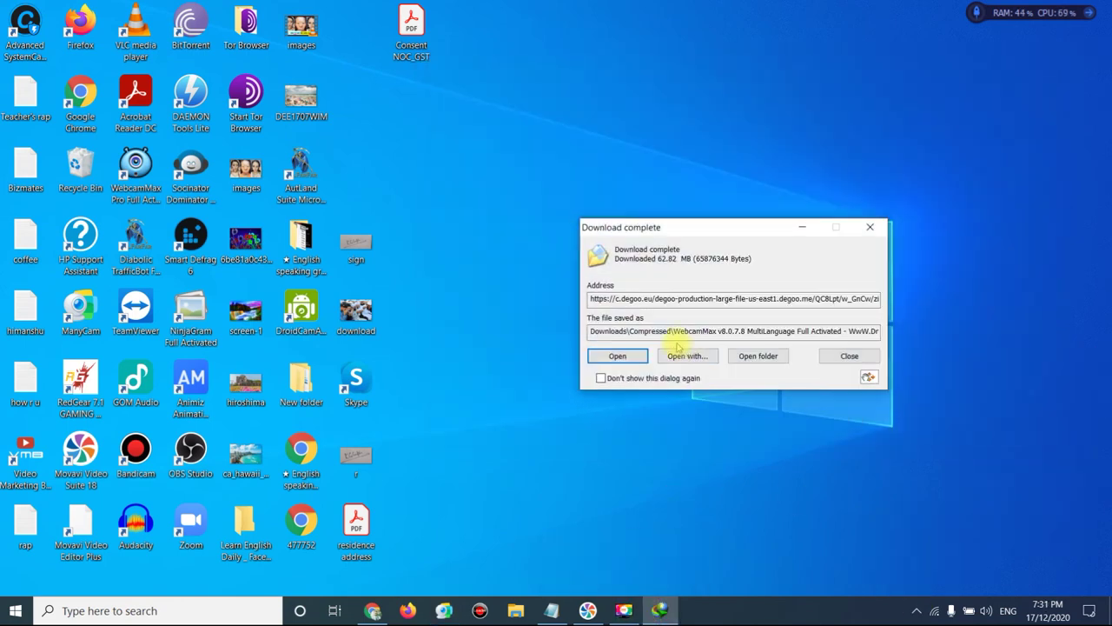
drag(705, 218, 605, 192)
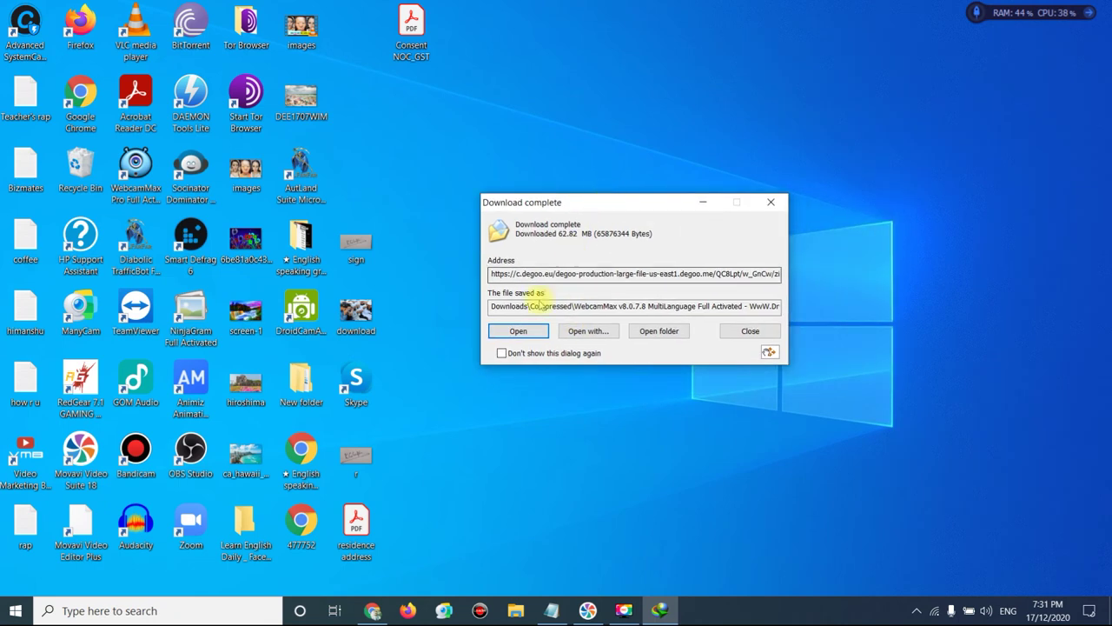
click(530, 332)
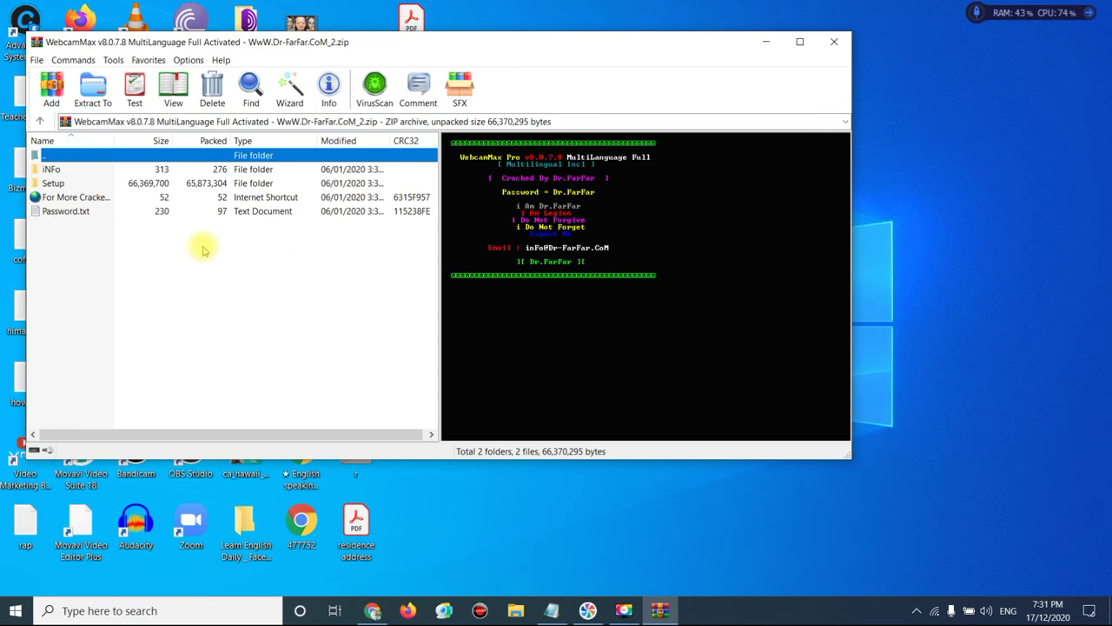
- Read and close Password.txt in the WebcamMax archive, and open its Setup folder to show the installer
double_click(62, 211)
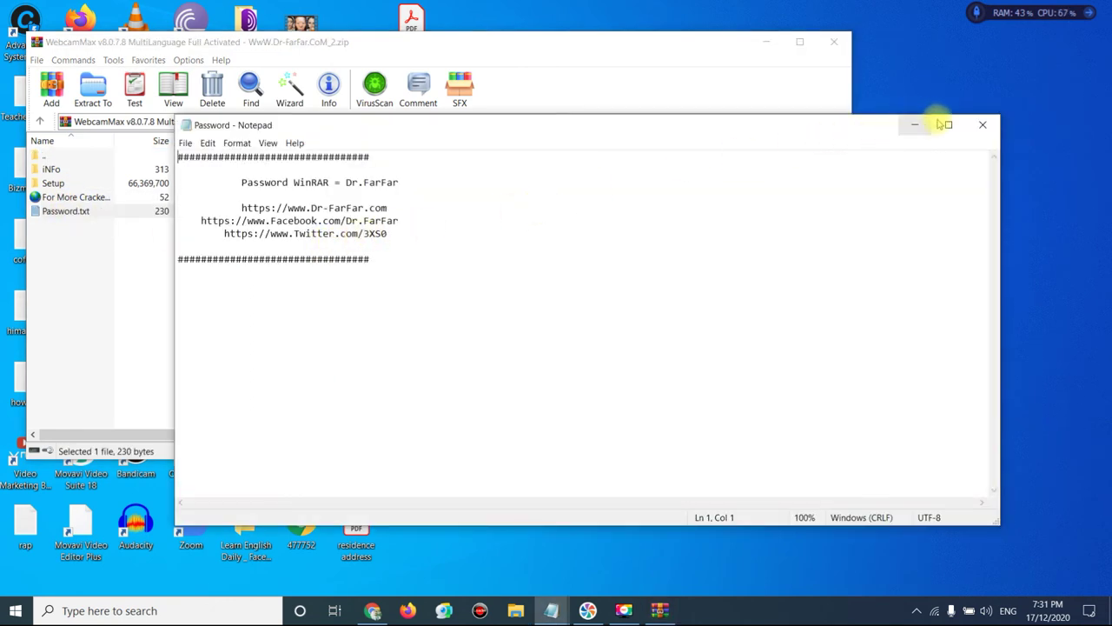
click(982, 124)
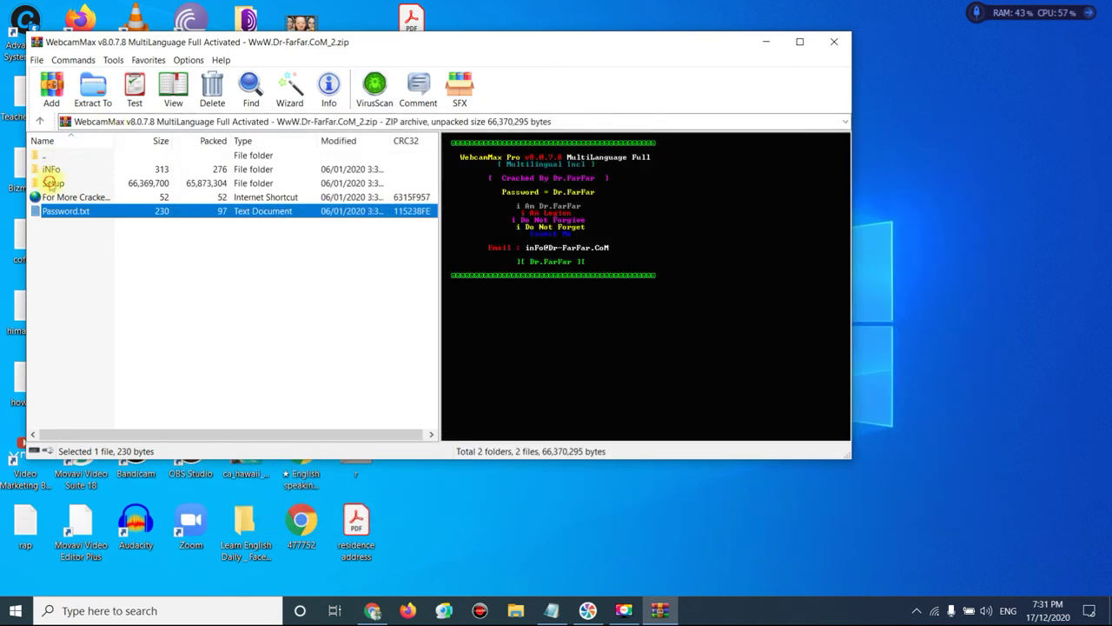
double_click(52, 184)
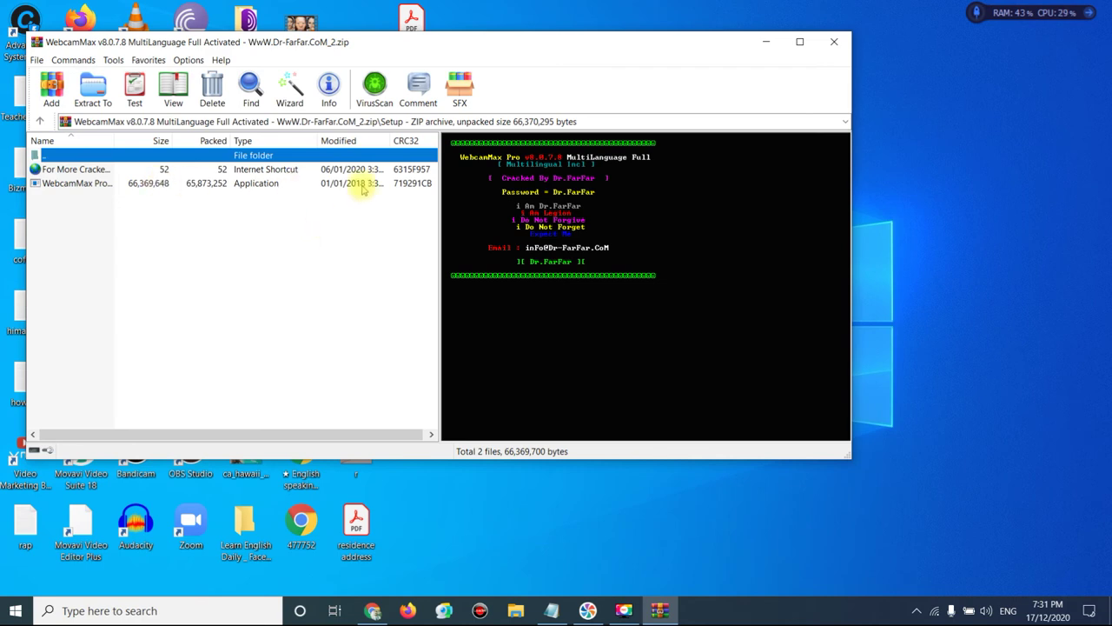
drag(434, 35, 642, 45)
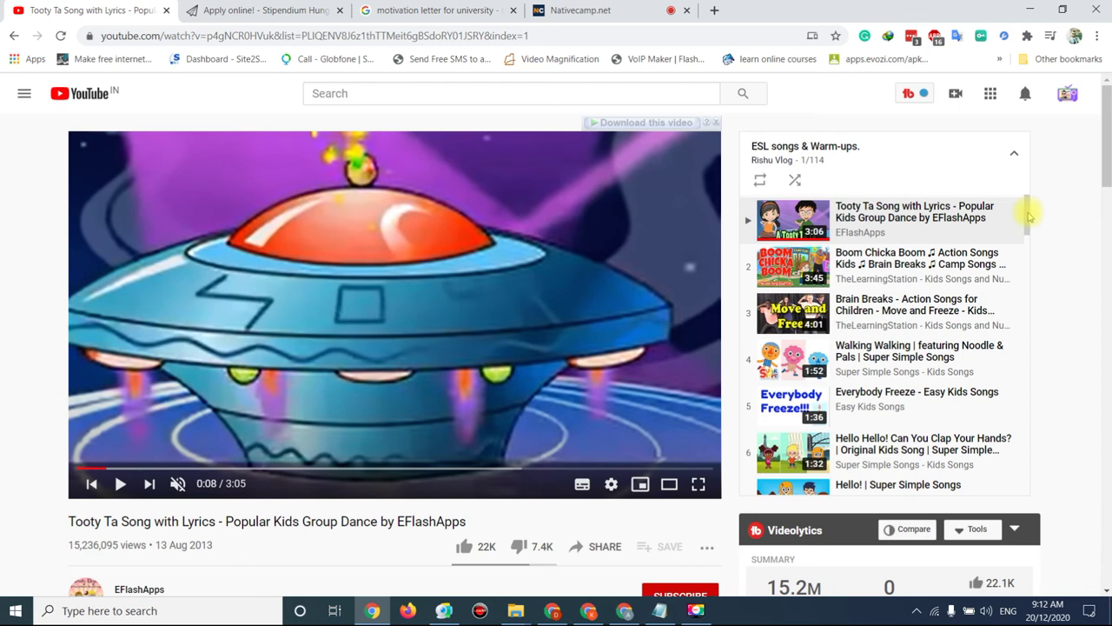
- Look through the ESL songs & Warm-ups playlist on YouTube and select the Tooty Ta Song video's URL for copying
drag(1028, 224, 1031, 194)
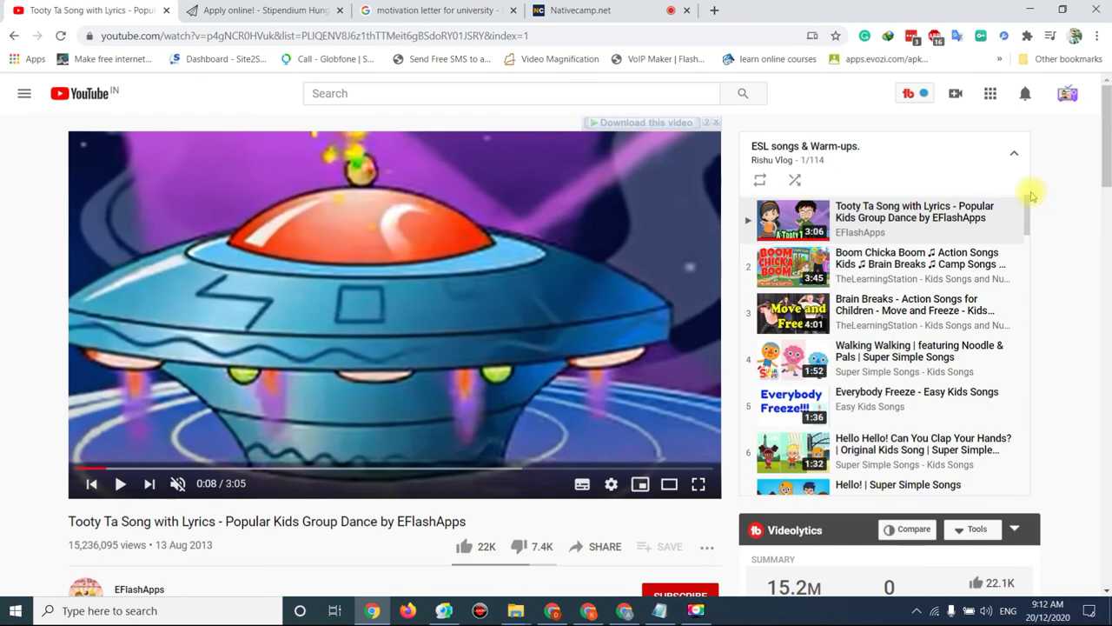
scroll(868, 278, down, 1)
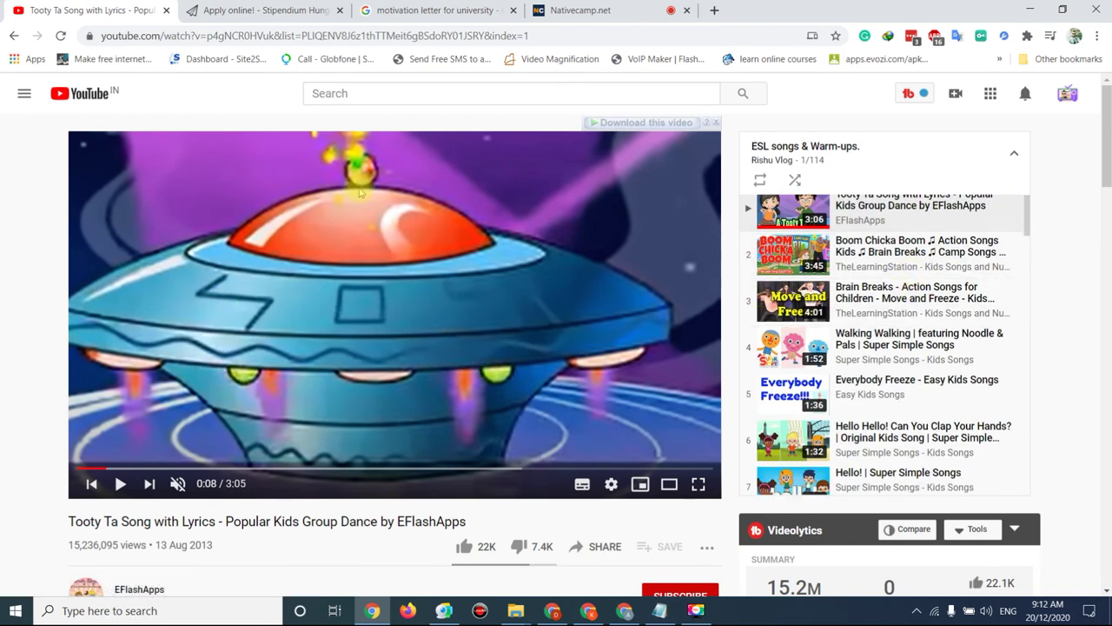
click(443, 34)
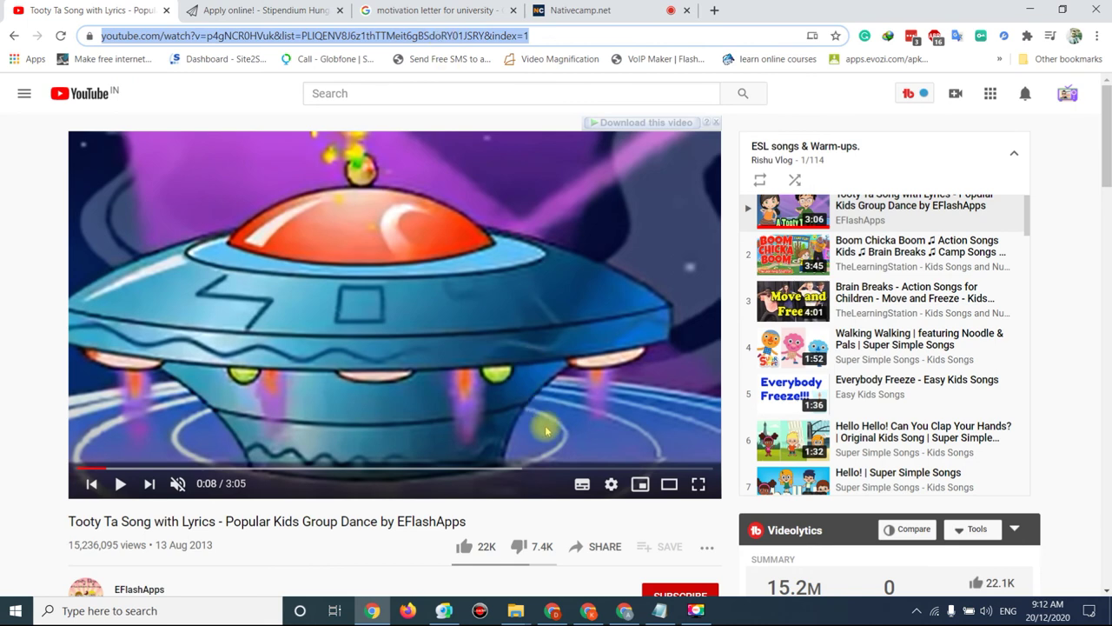
- In ManyCam, try the YouTube URL source with the Tooty Ta Song link, and cancel after previewing the video details
click(444, 610)
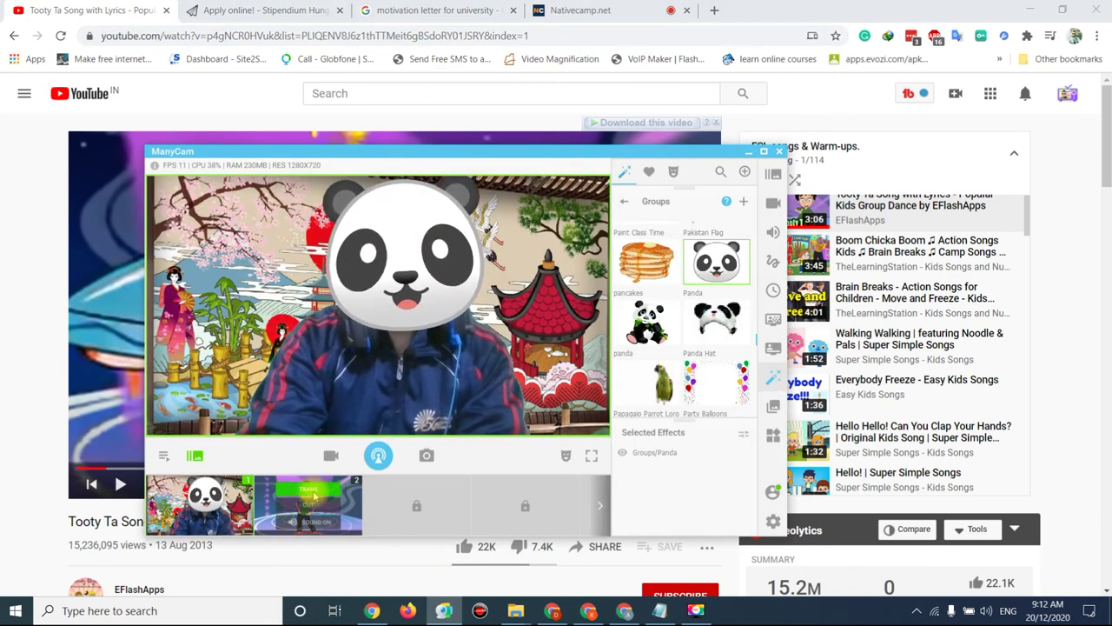
click(337, 404)
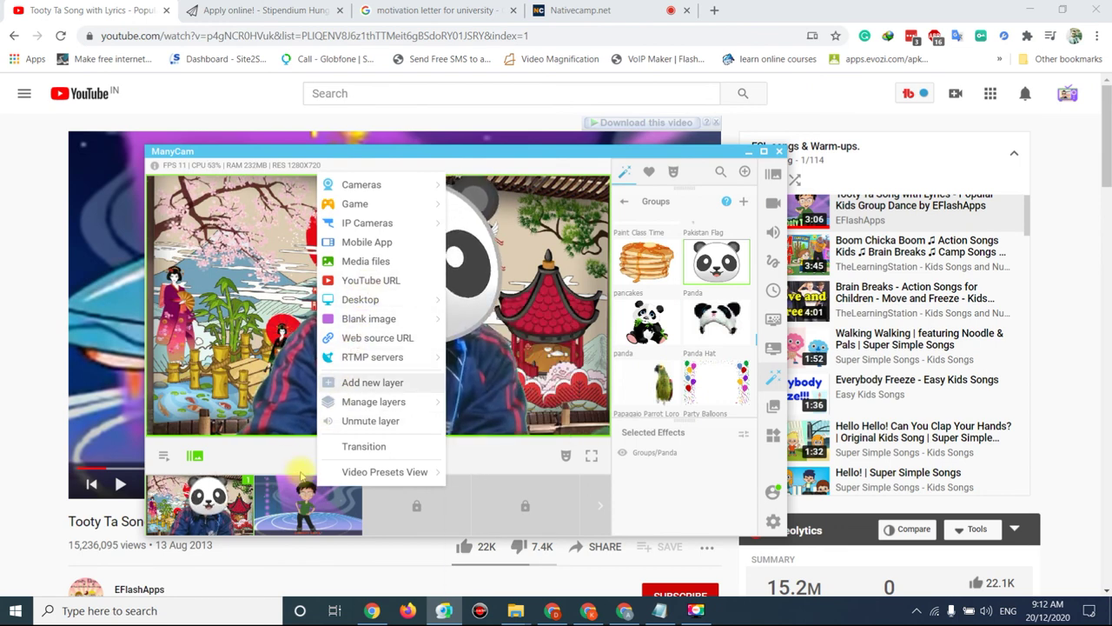
click(363, 280)
click(372, 288)
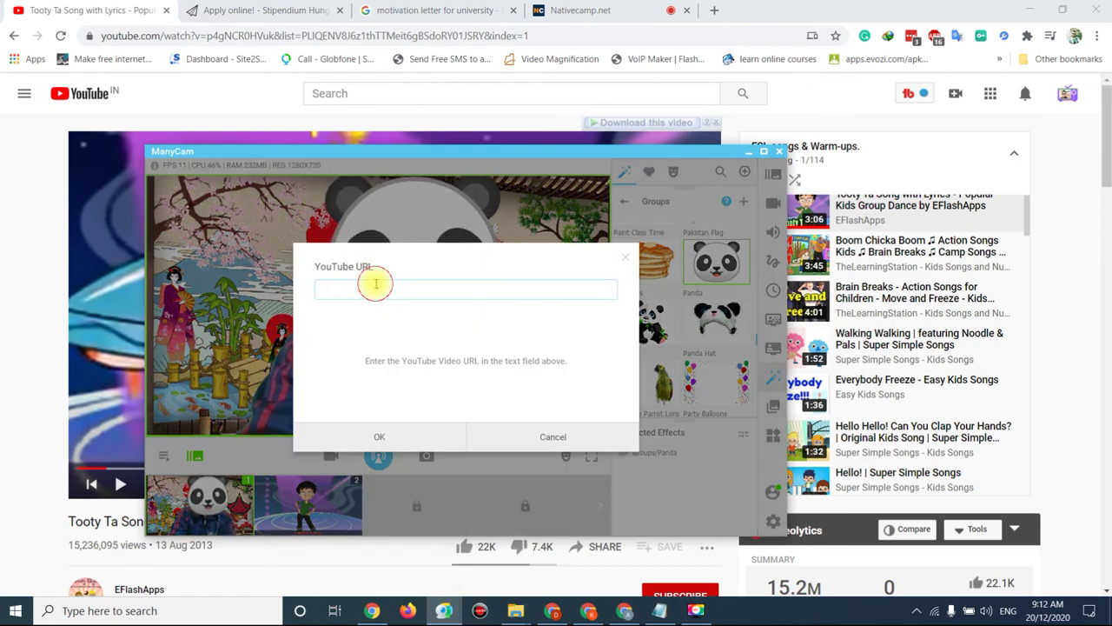
text(https://www.youtube.com/watch?v=p4gNCR0HVuk&list=PLIQENV8J6z1thTTMeit6gBSdoRY01JSRY&index=1)
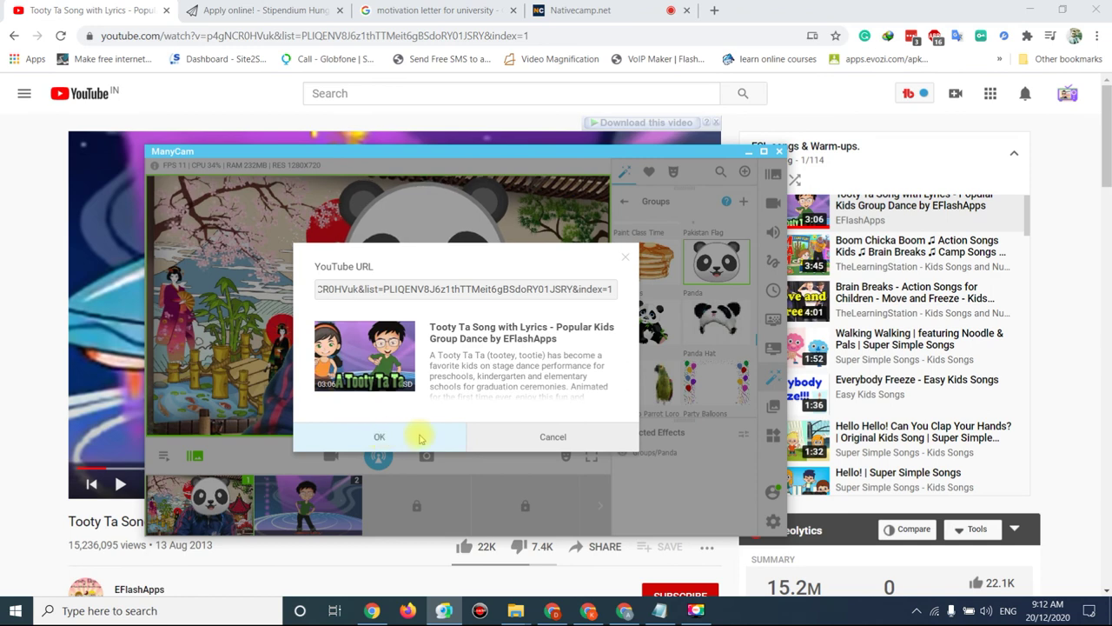
click(548, 433)
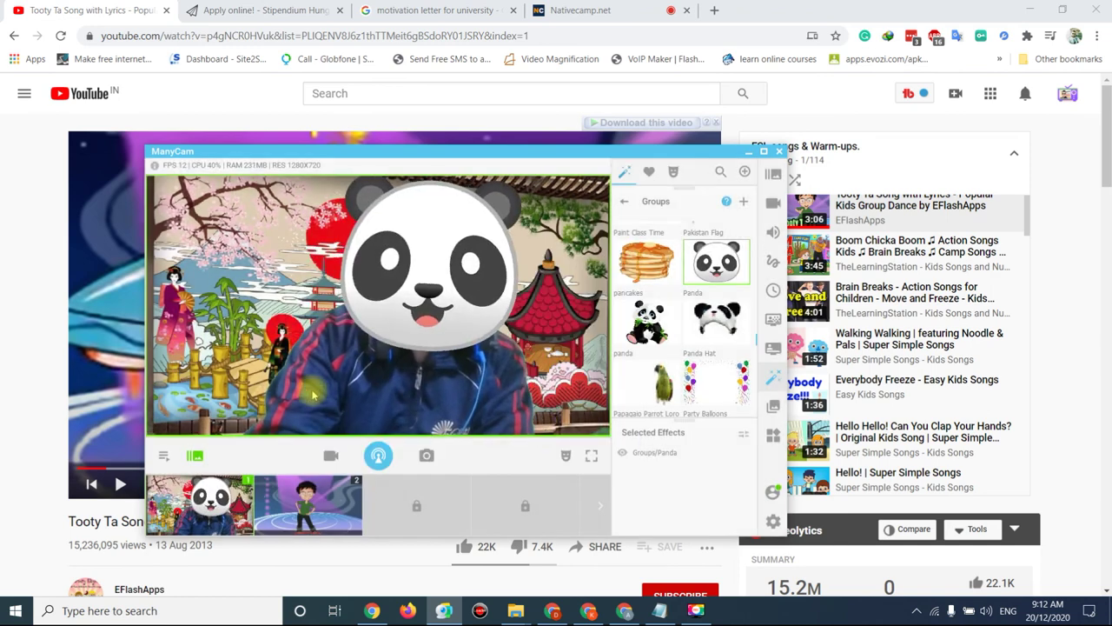
- Make the second video preset with the Tooty Ta Song live in ManyCam using a transition
mouse_move(322, 492)
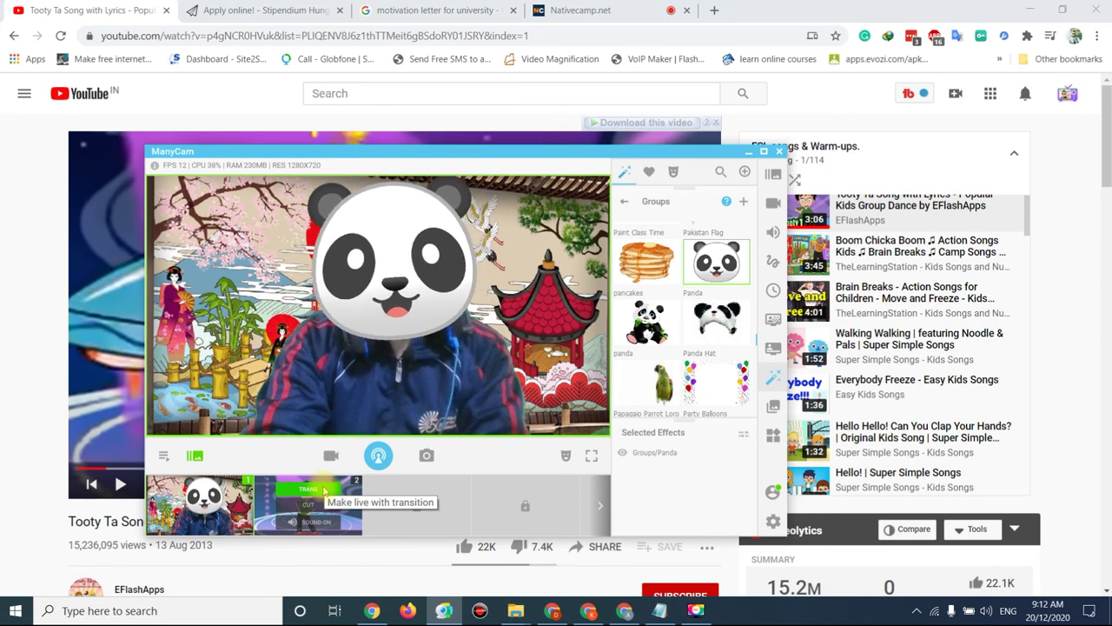
click(310, 492)
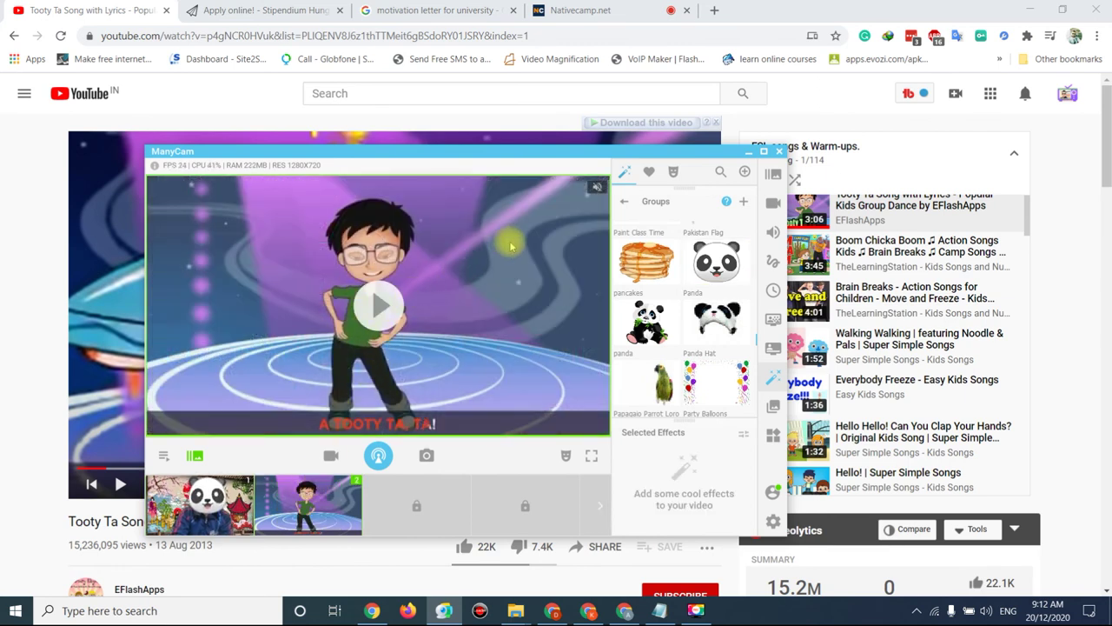
- Play the Tooty Ta Song briefly in ManyCam's live preview and pause it
click(383, 305)
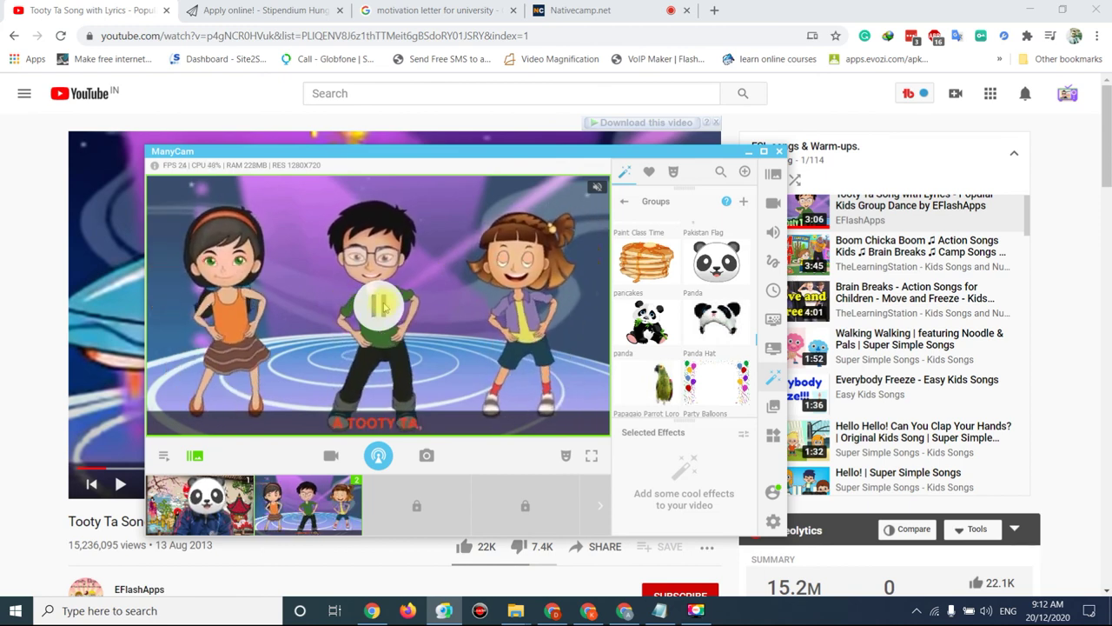
click(383, 305)
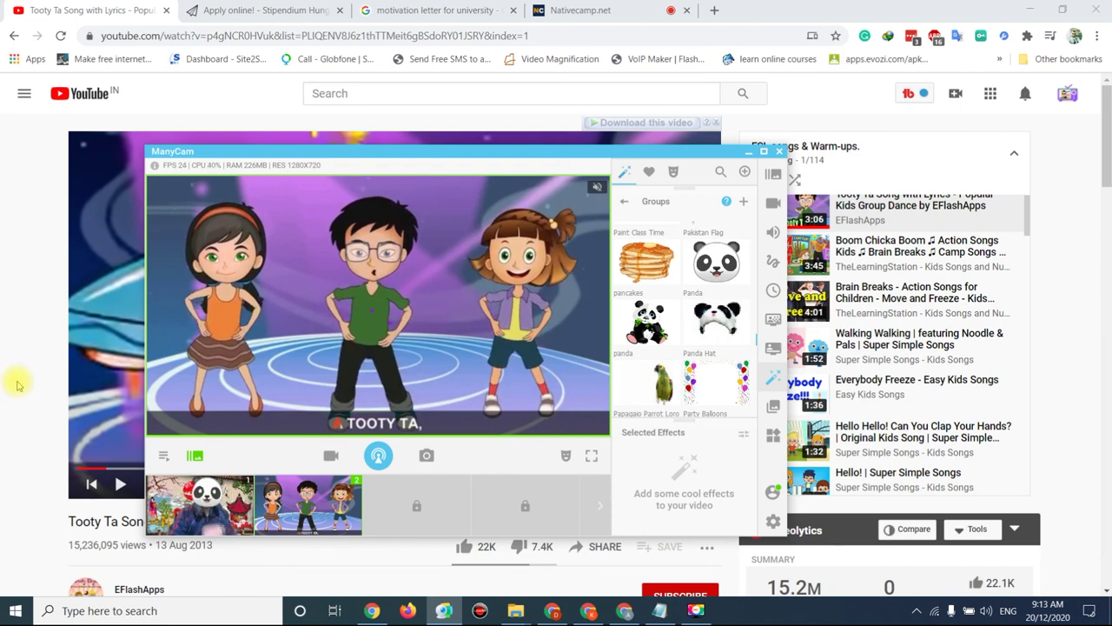
- Browse the Movavi Screen Recorder folder for a media file source for the second video preset, and cancel without choosing one
right_click(315, 480)
mouse_move(368, 318)
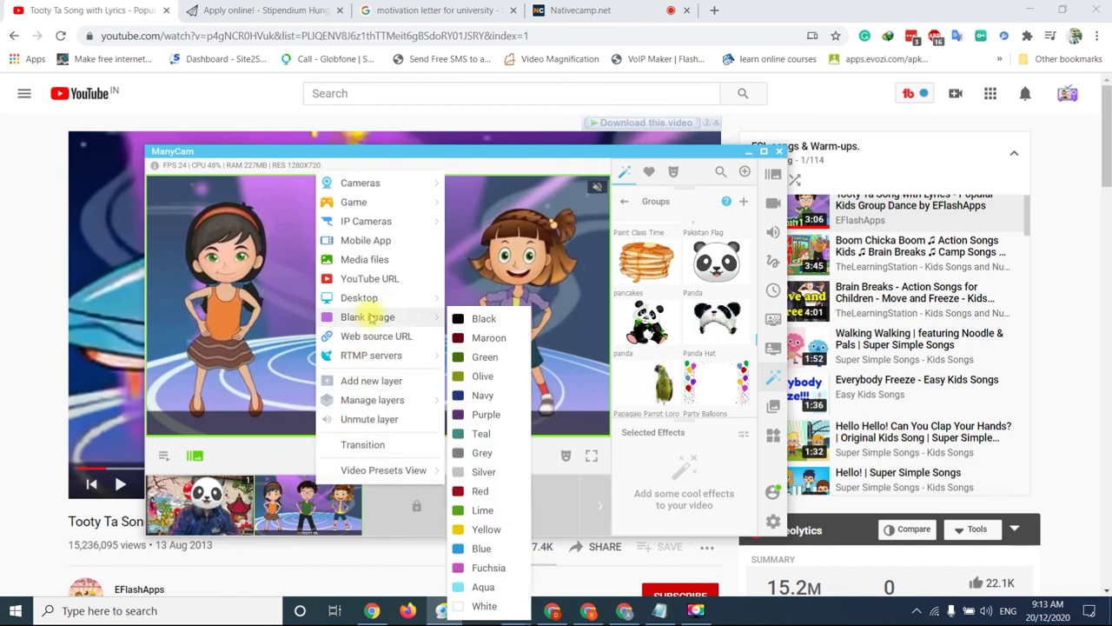
click(379, 260)
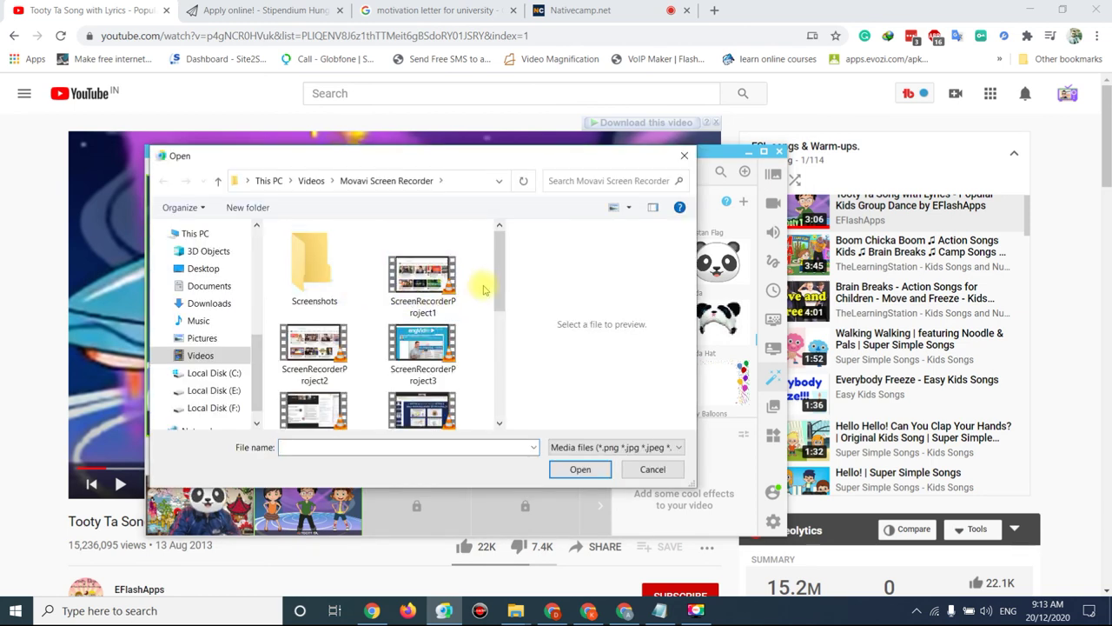
drag(501, 252, 499, 373)
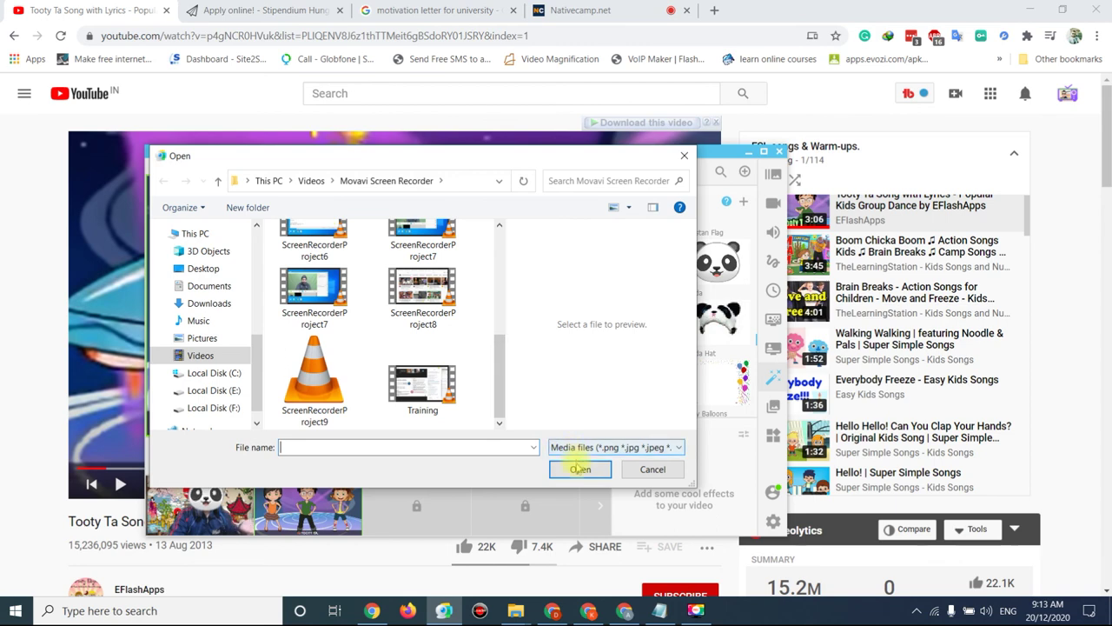
click(653, 470)
- Switch the second video preset's source to a fullscreen capture of the desktop
click(337, 496)
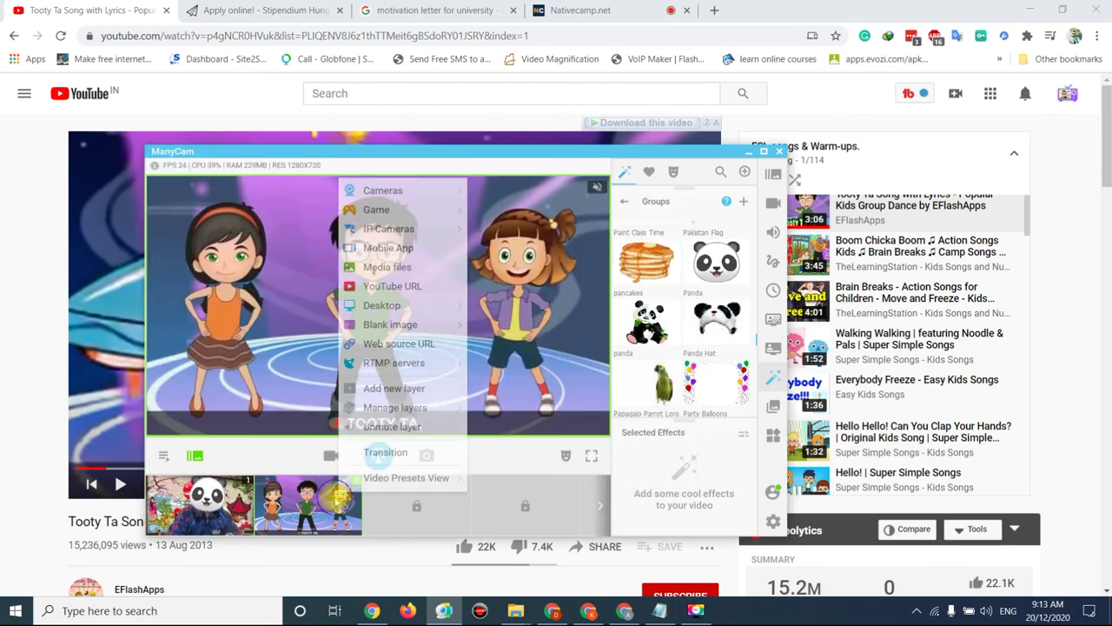
mouse_move(388, 332)
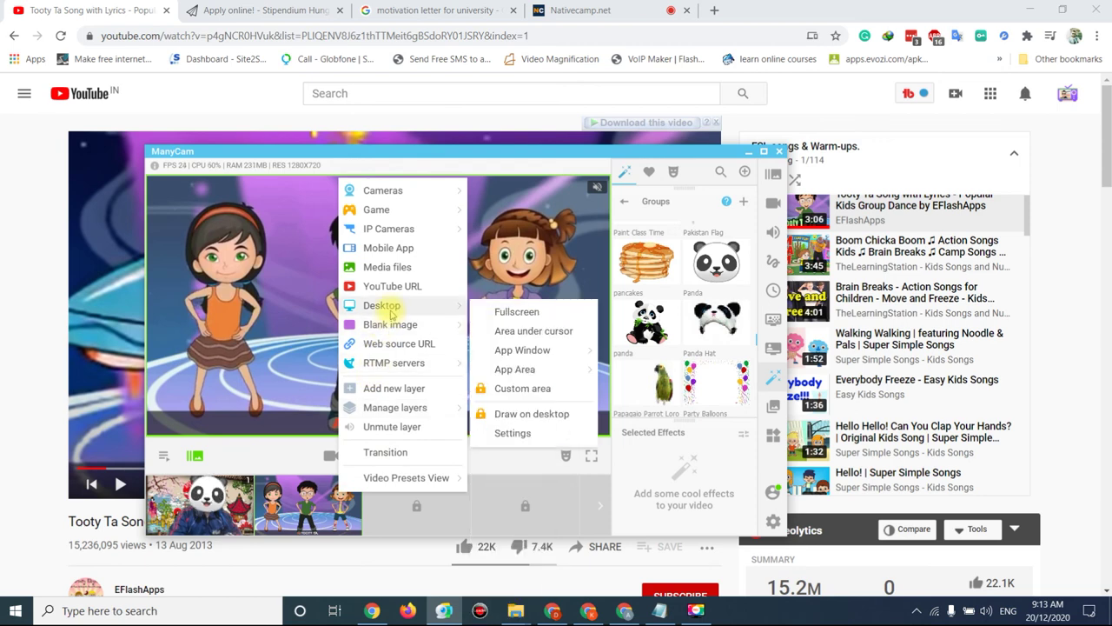
click(513, 312)
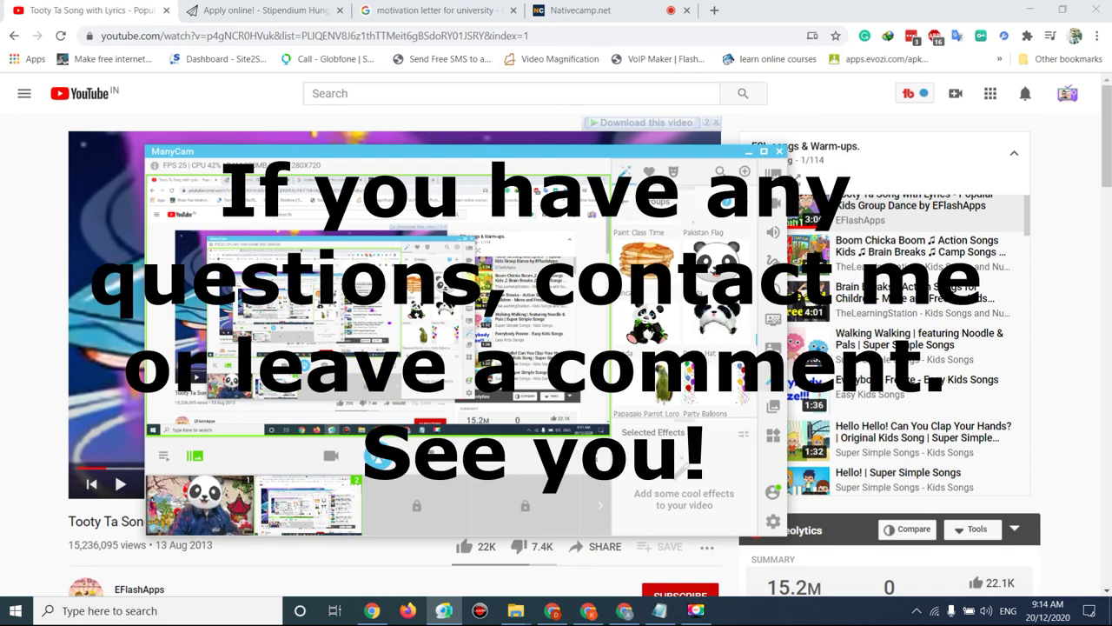
click(30, 257)
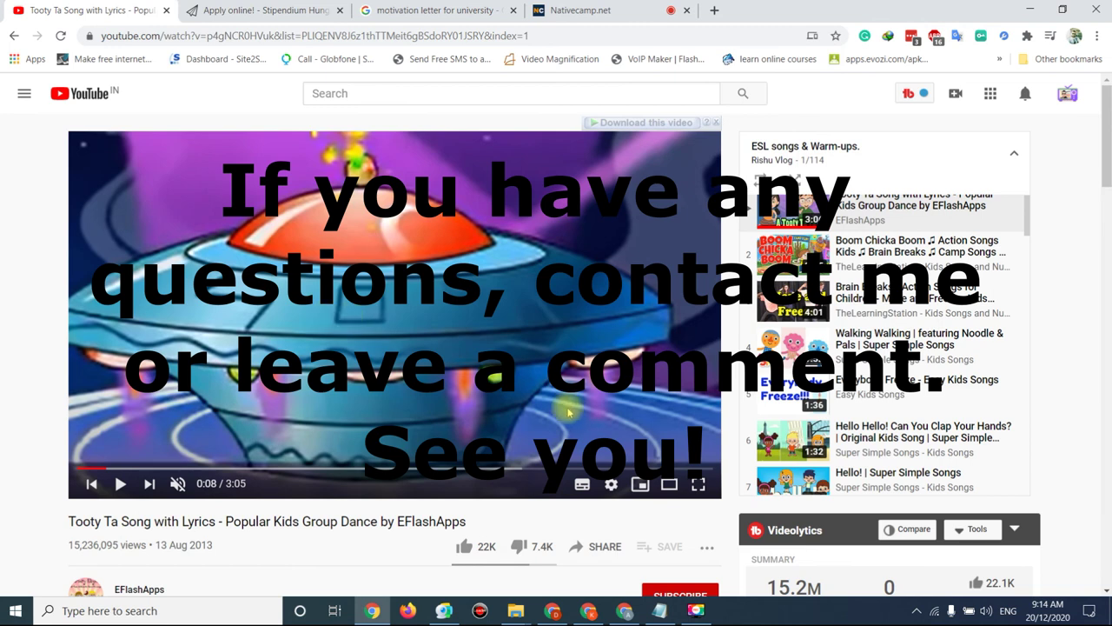
mouse_move(693, 614)
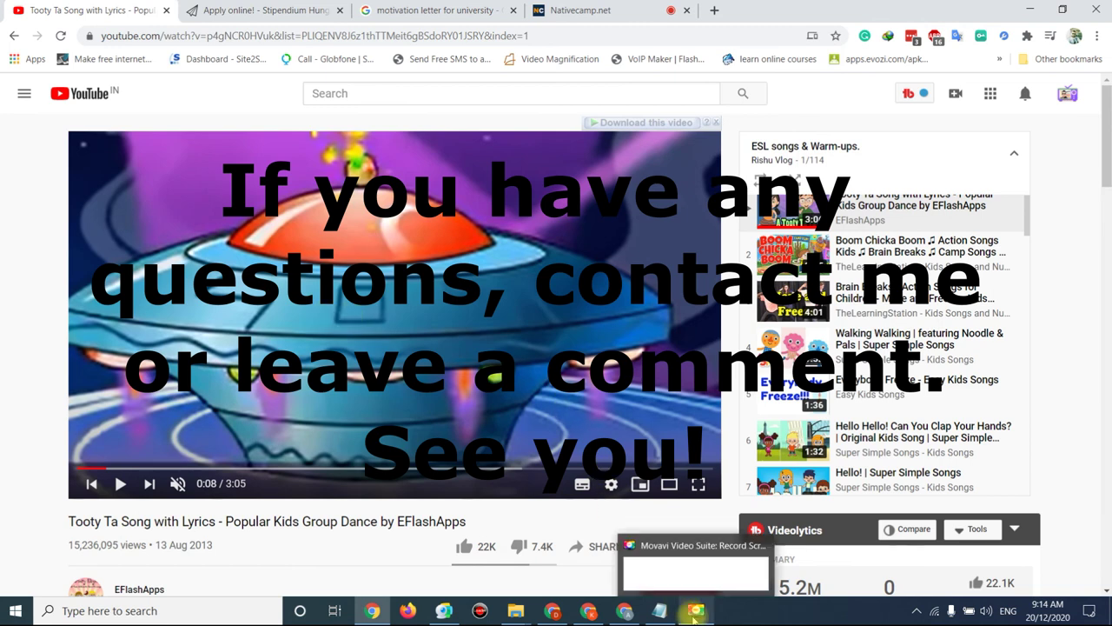